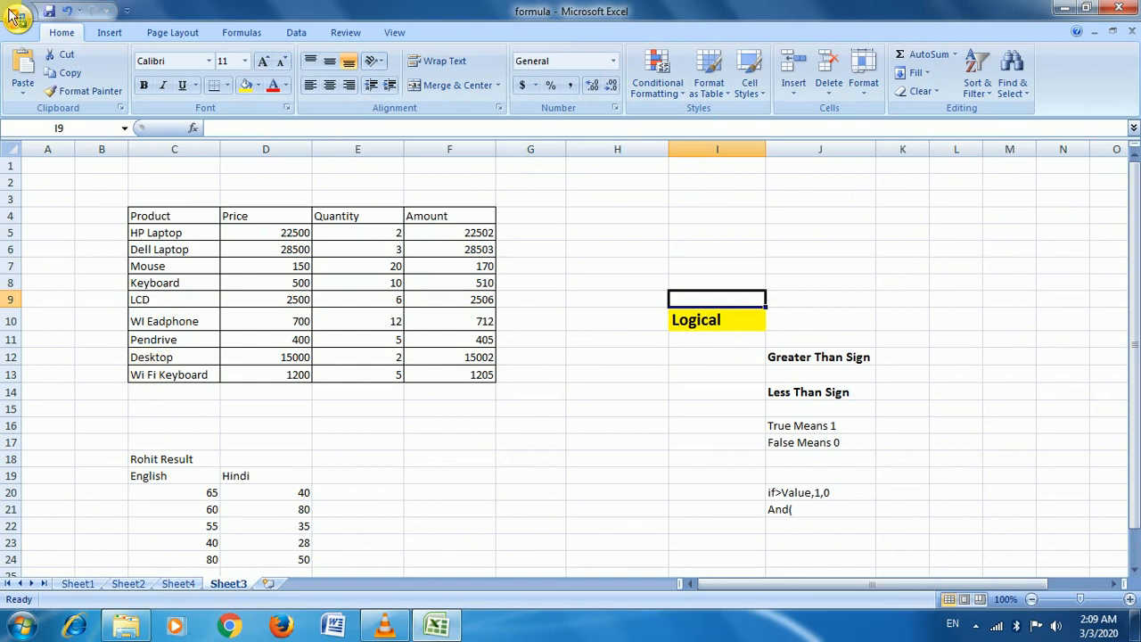
Show the Formulas ribbon tools above the Sheet3 data and pick cell H5 for a result
left_click(236, 32)
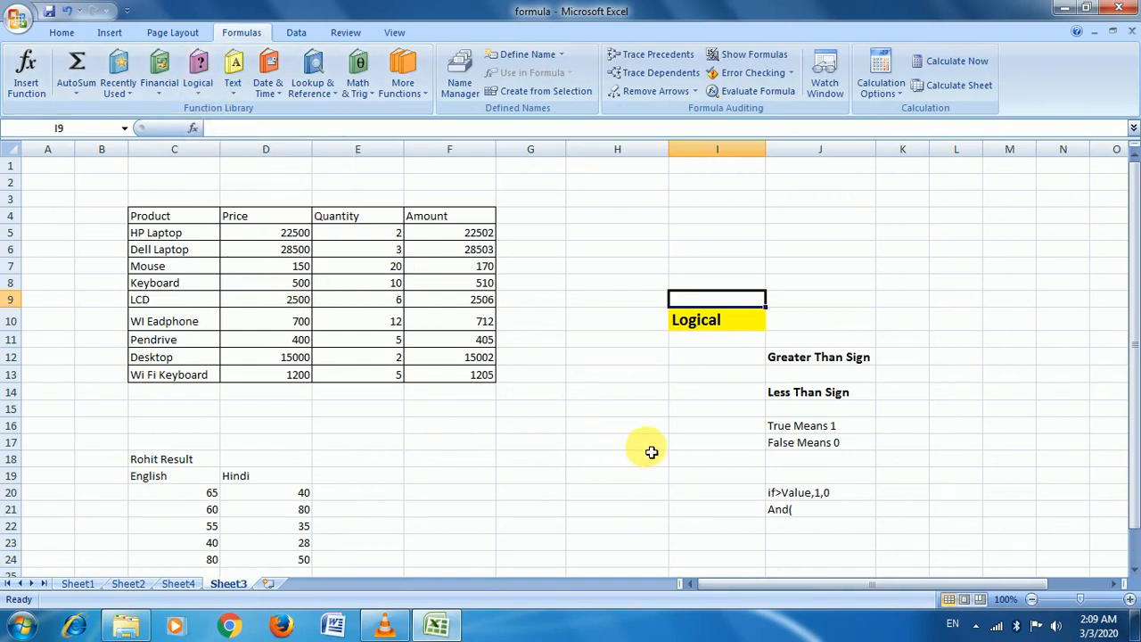
left_click(577, 256)
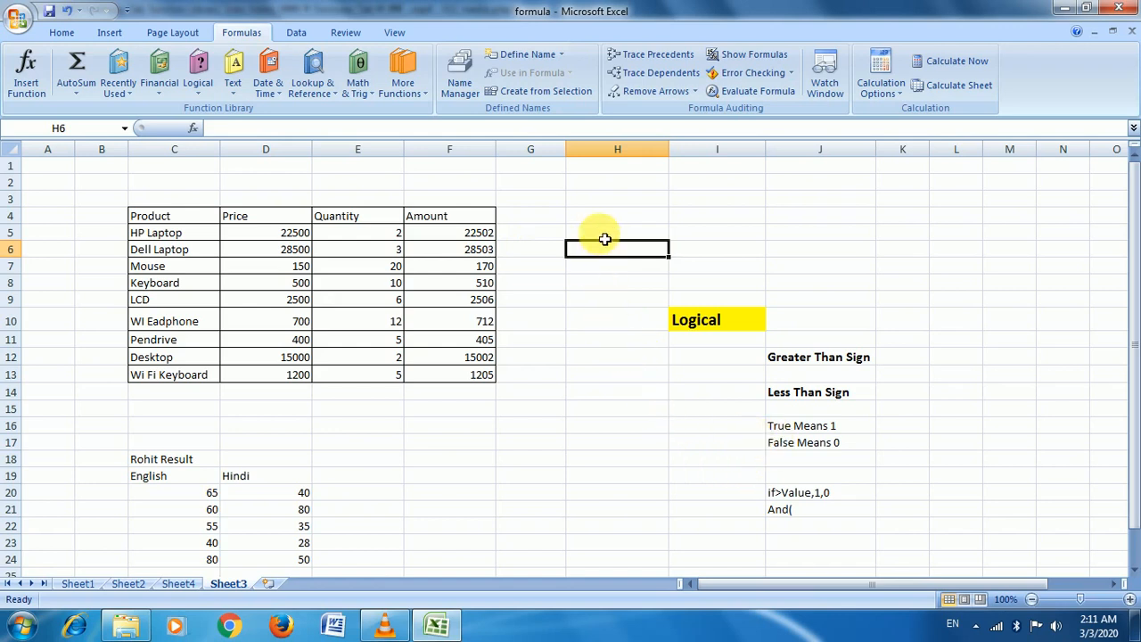
left_click(845, 430)
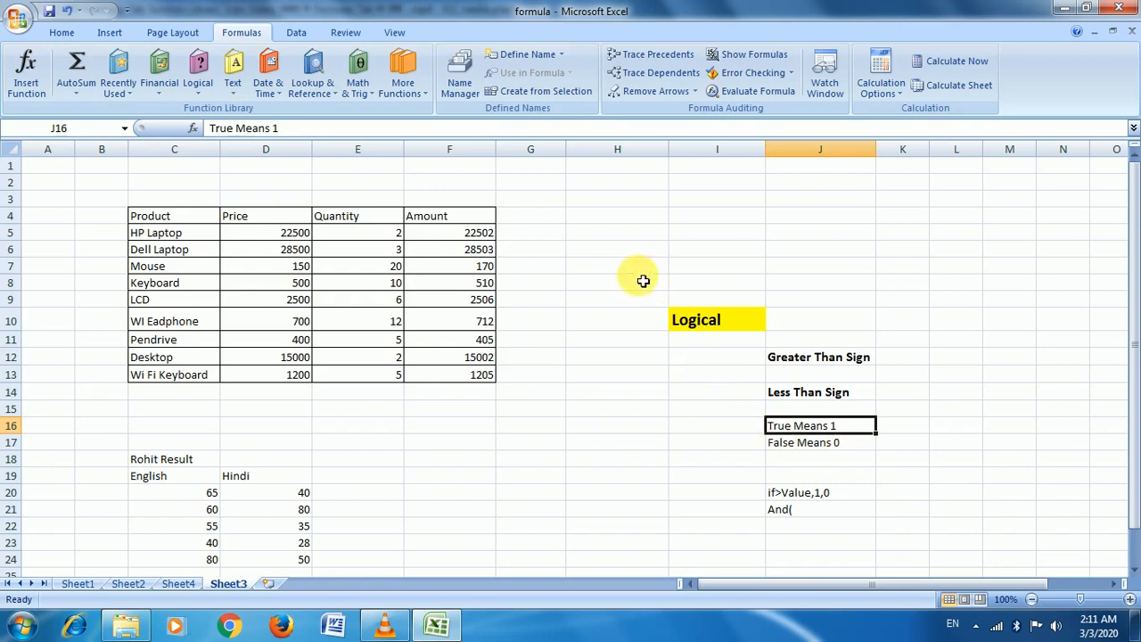
left_click(599, 235)
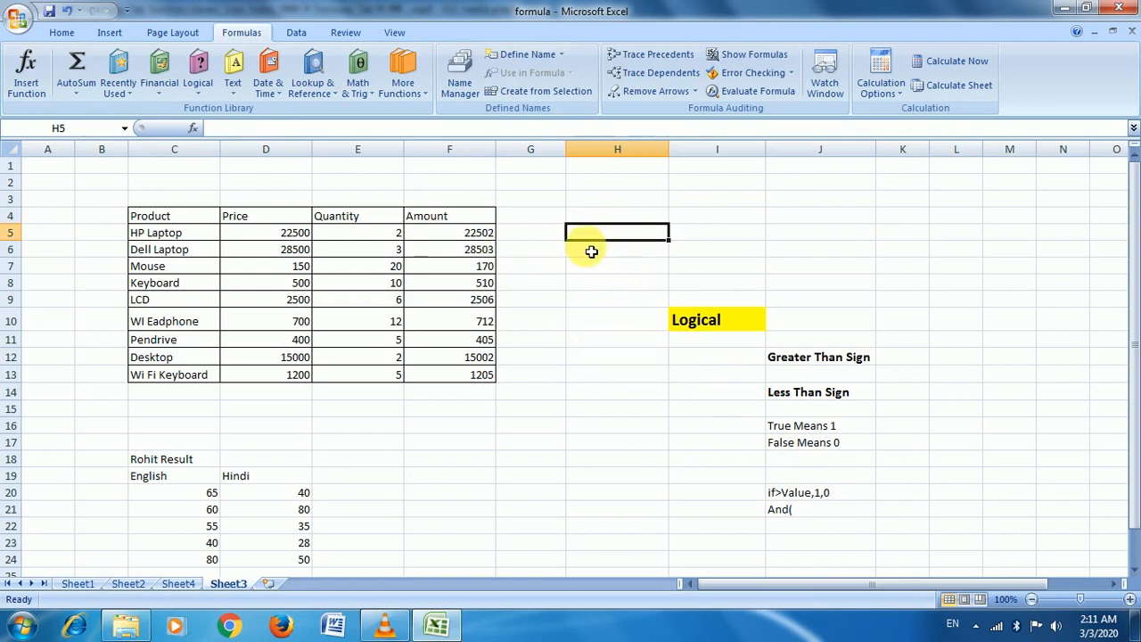
left_click(199, 95)
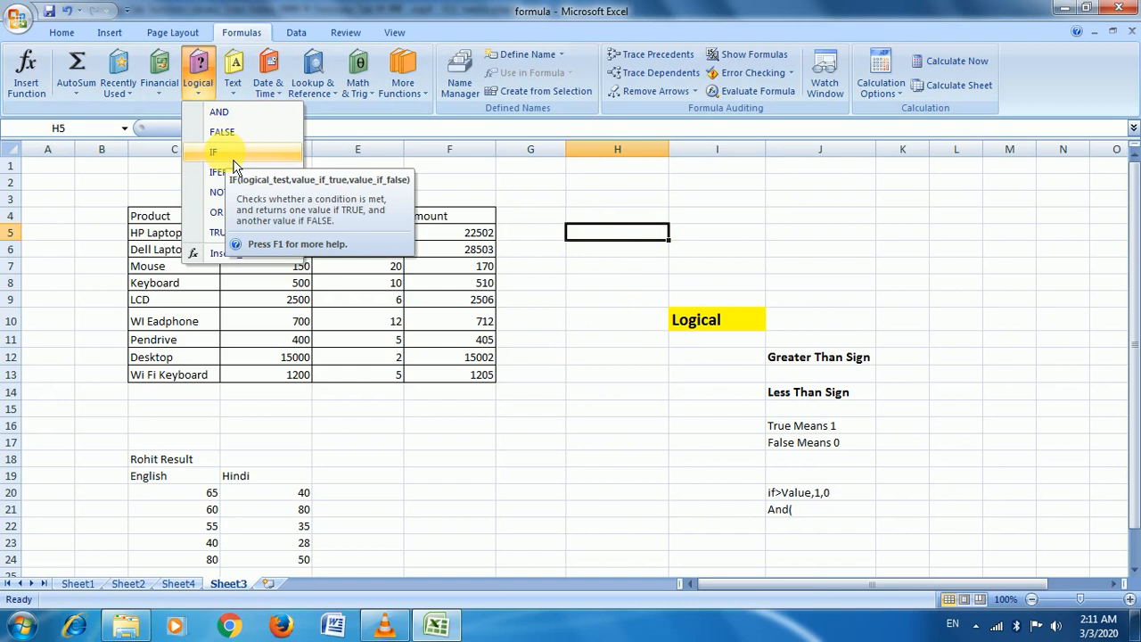
left_click(624, 230)
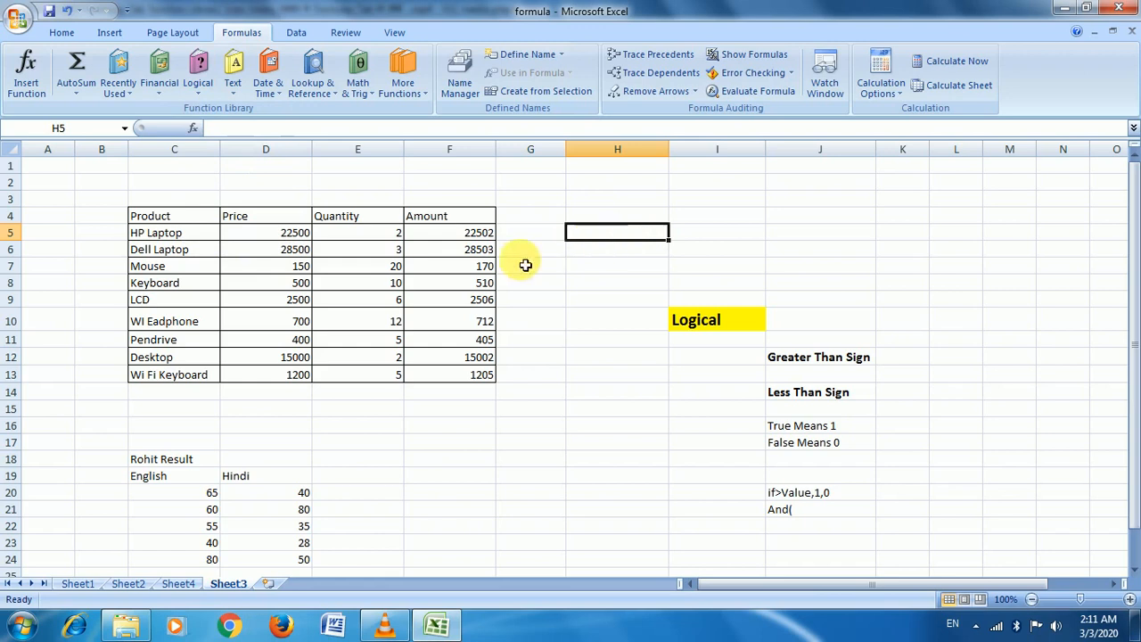
left_click_drag(443, 233, 458, 393)
left_click(446, 234)
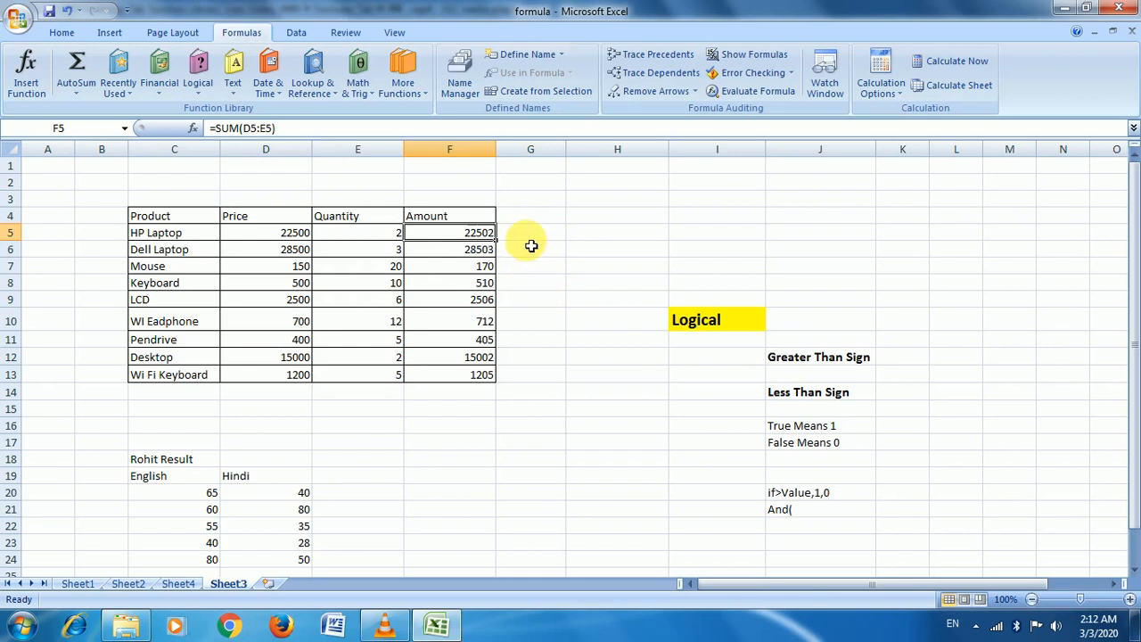
Enter =IF(F5>20000,1,0) in H5, returning 1 for the 22502 laptop amount
left_click(588, 233)
type("=")
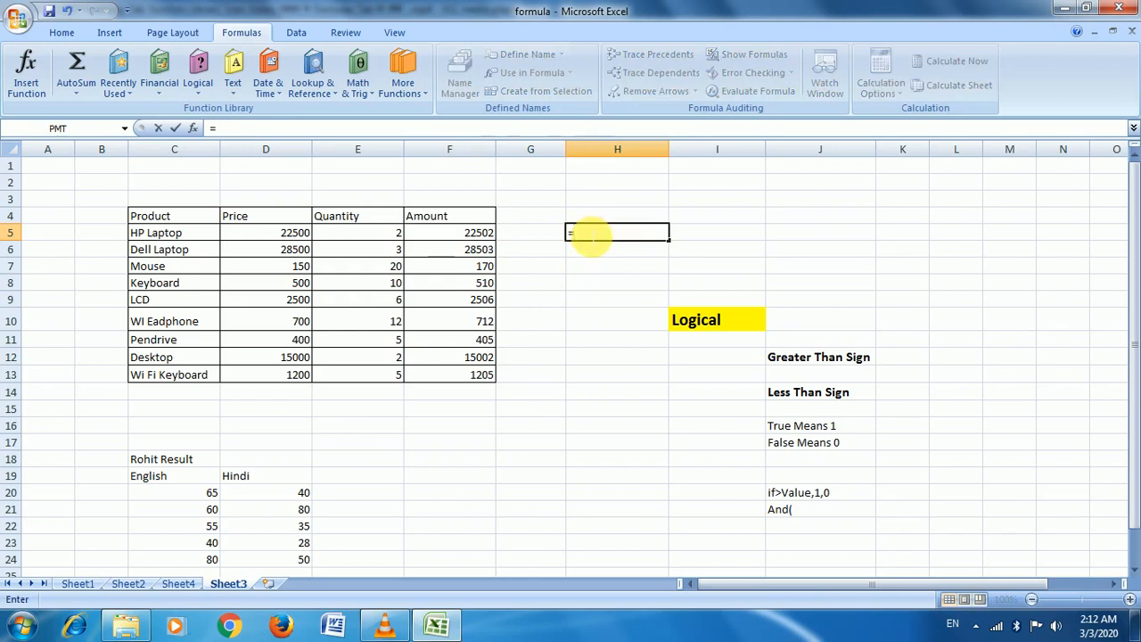
type("if")
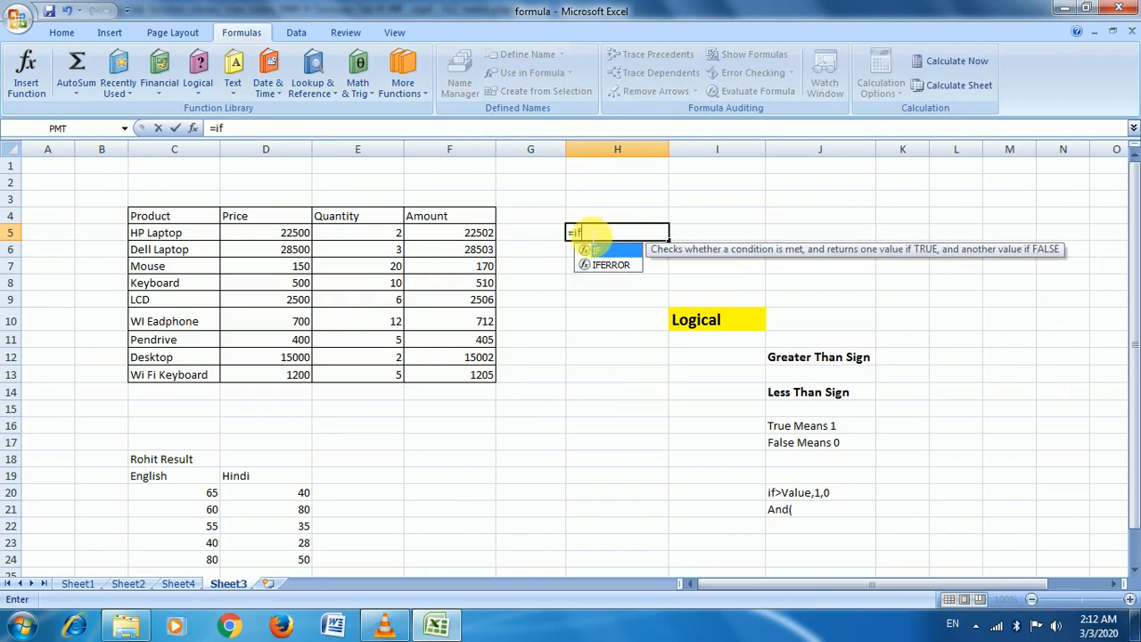
key("Tab")
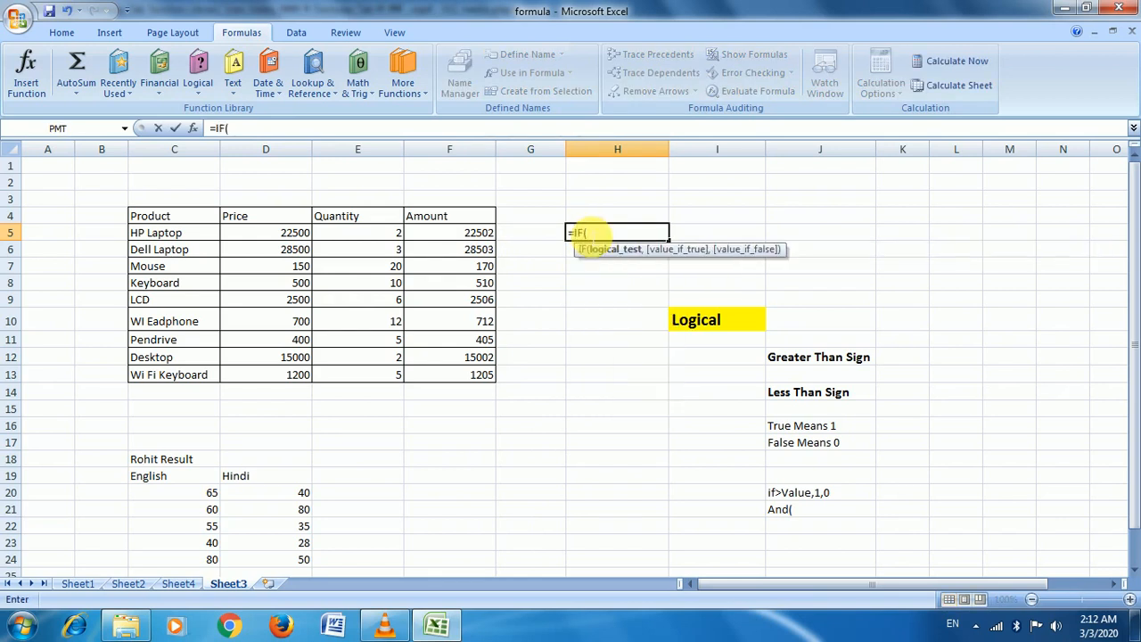
left_click(470, 237)
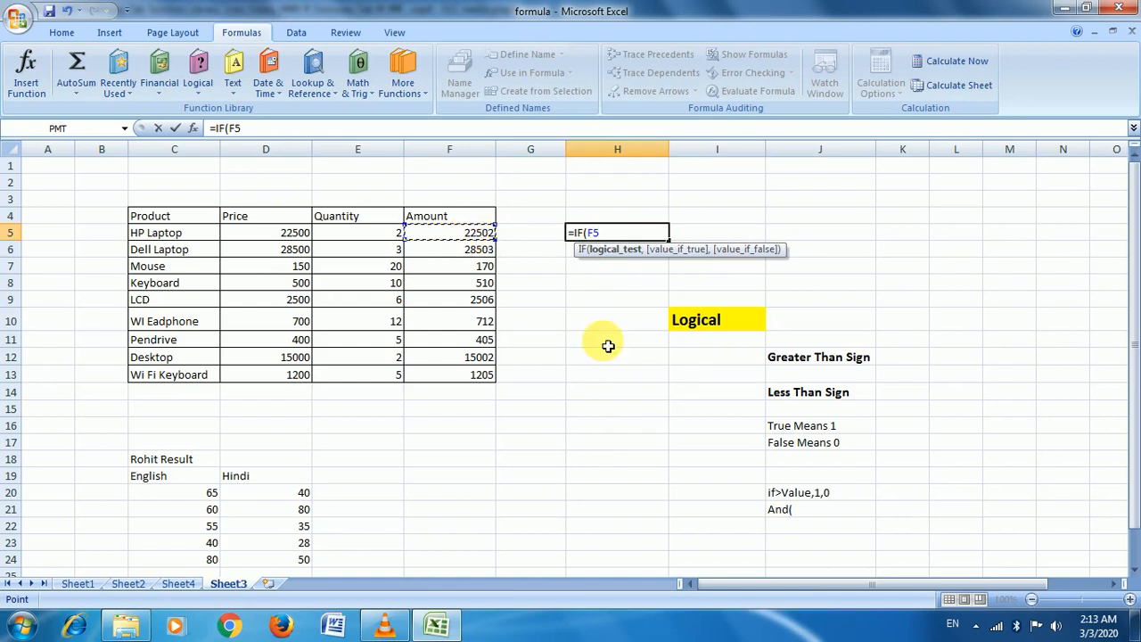
type(">")
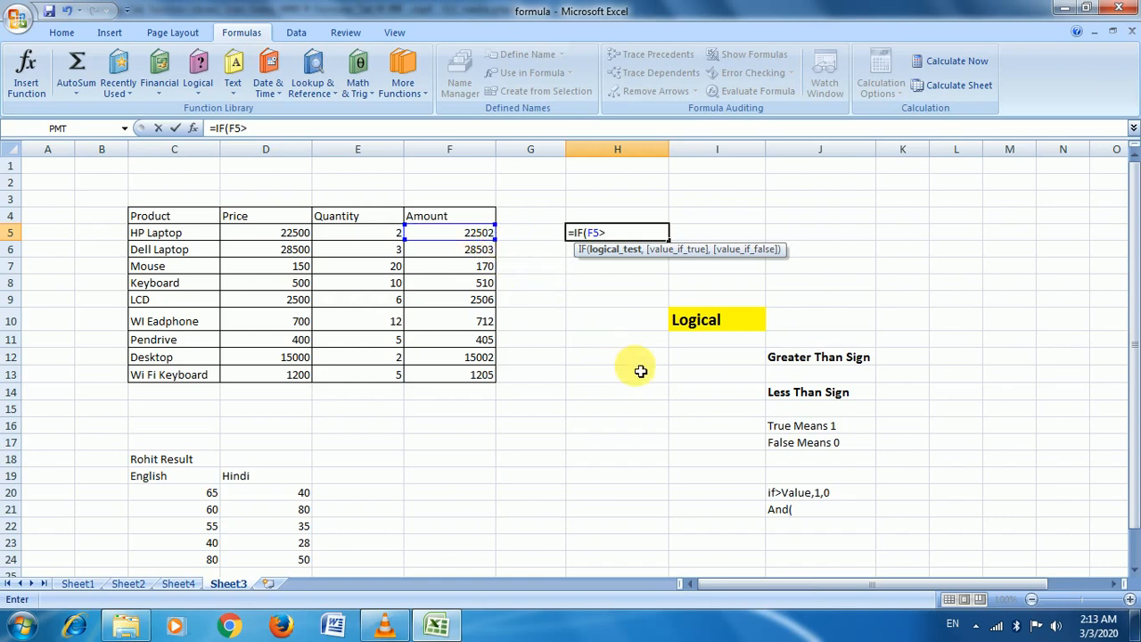
type("20000")
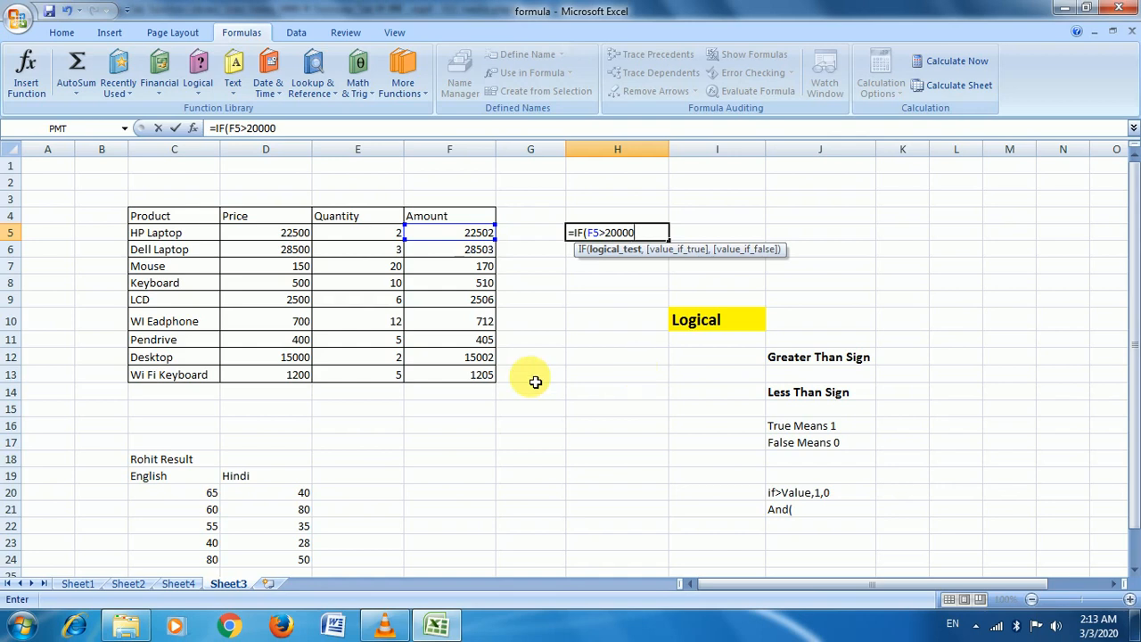
type(",")
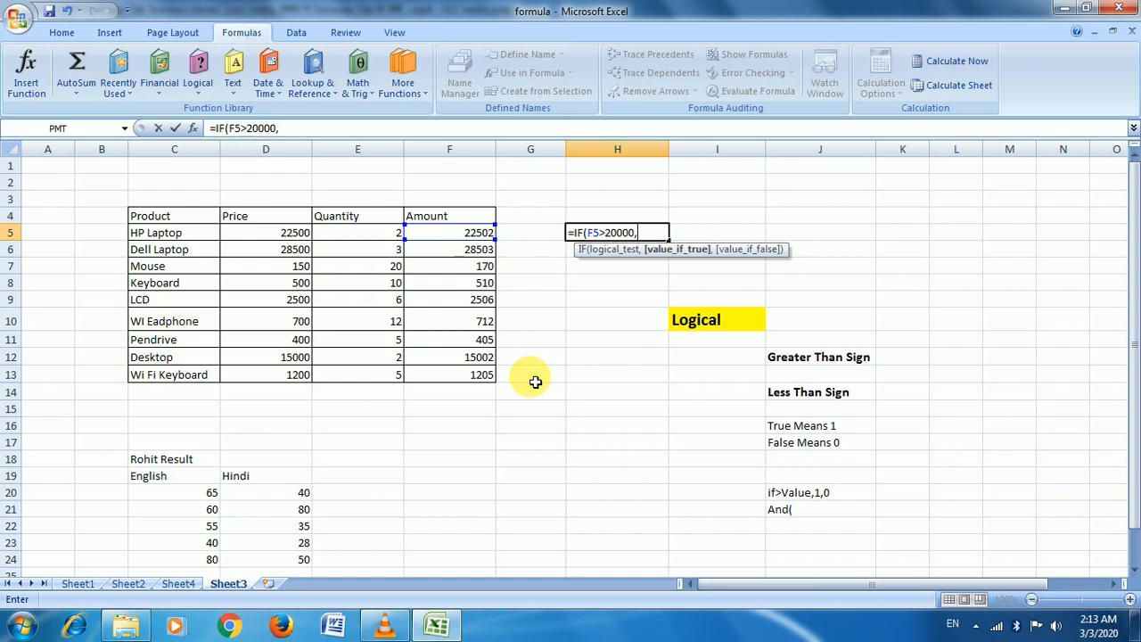
type("1,")
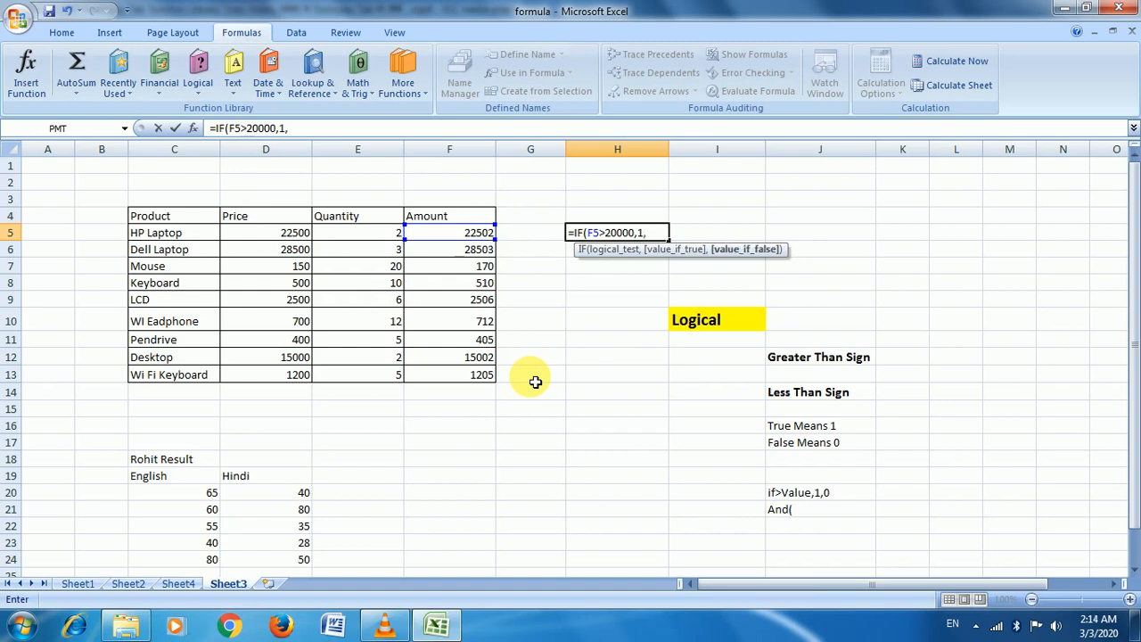
type("0)")
key("Return")
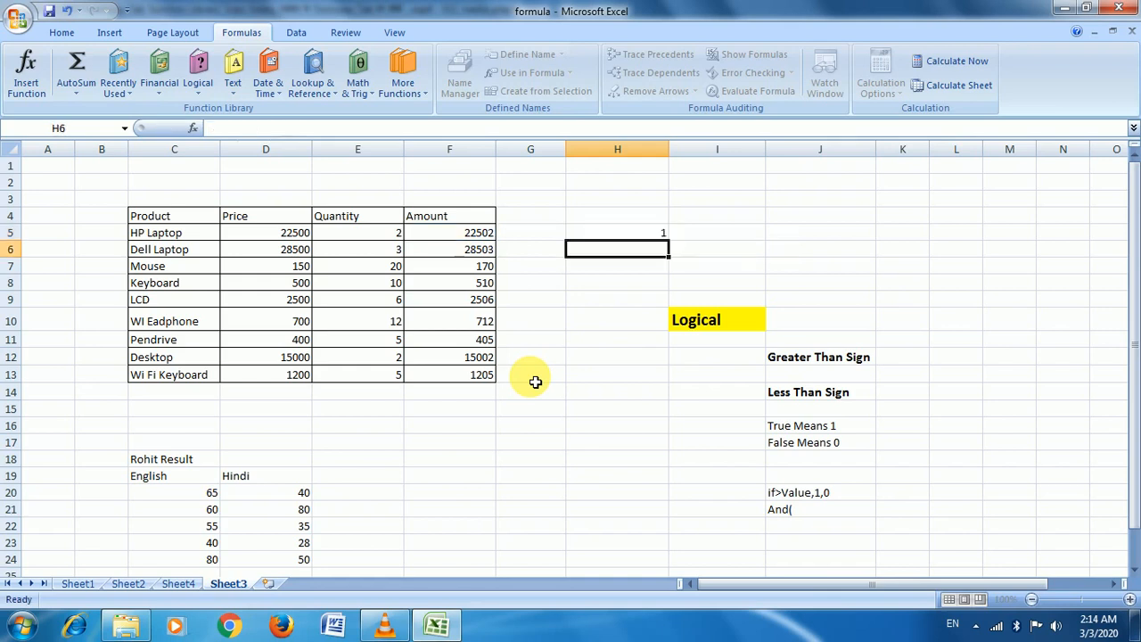
key("Up")
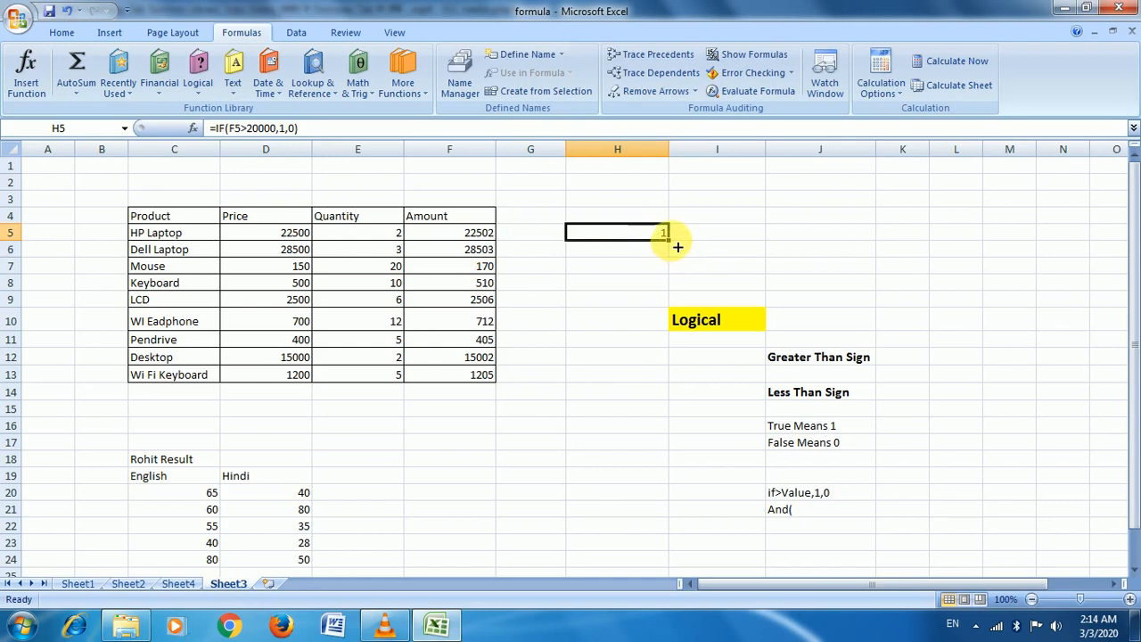
Copy the IF formula from H5 down to H13 and inspect the copies in H7 and H8
left_click_drag(677, 246, 664, 378)
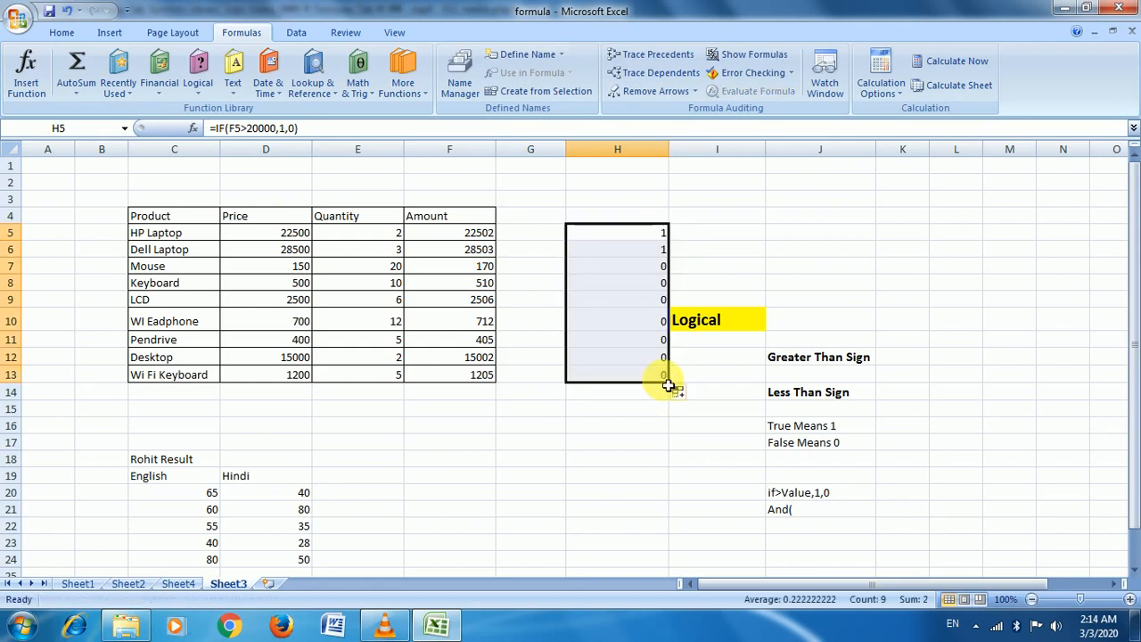
left_click(617, 266)
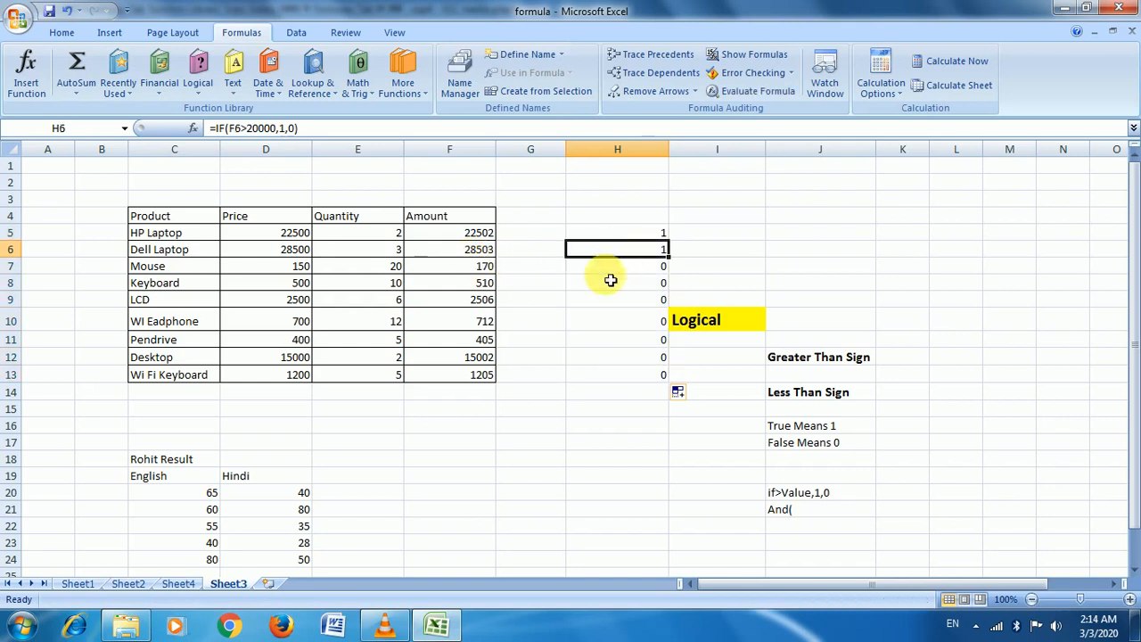
left_click(598, 277)
left_click_drag(598, 277, 610, 384)
left_click(560, 264)
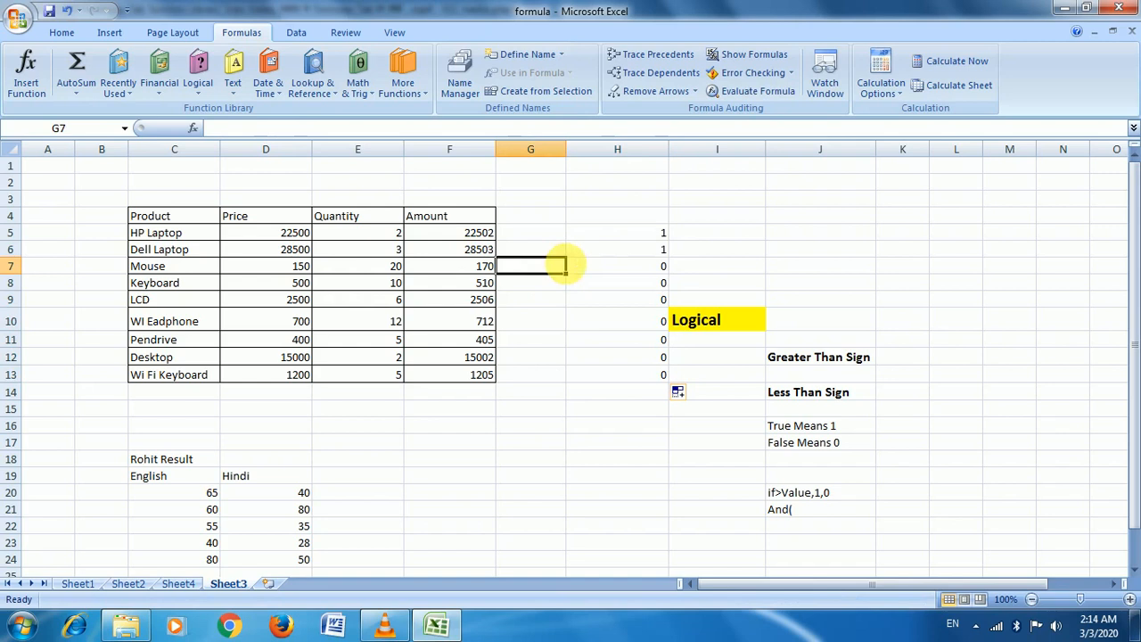
left_click(648, 284)
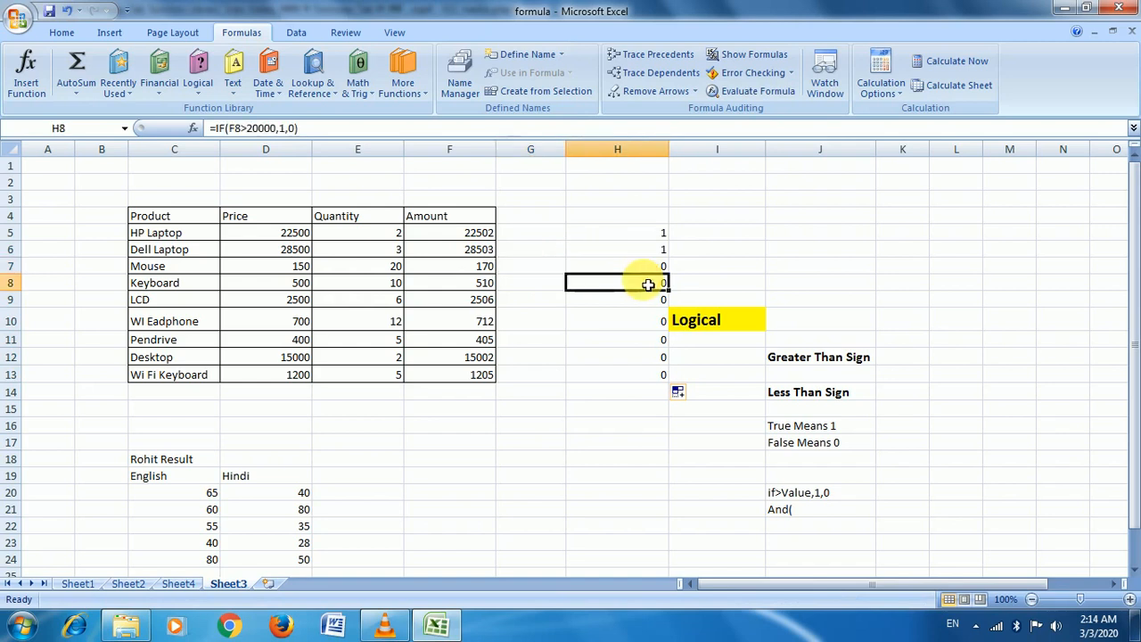
Undo, refill H5:H13 from H5, then delete the contents of H5:H13
key("ctrl+z")
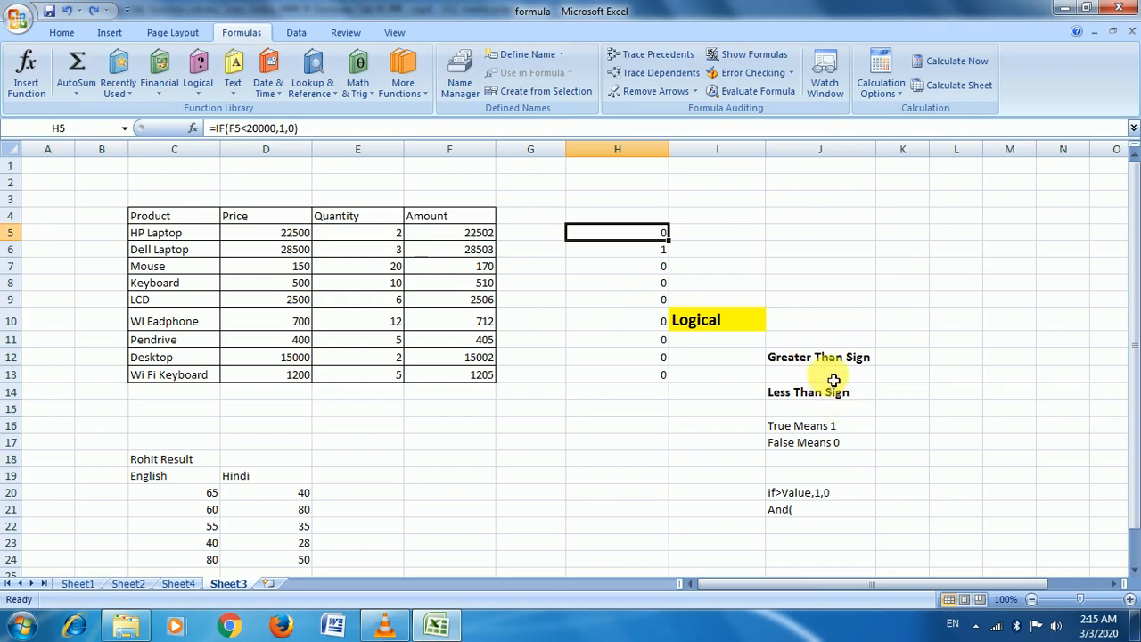
left_click(664, 236)
left_click_drag(665, 238, 669, 389)
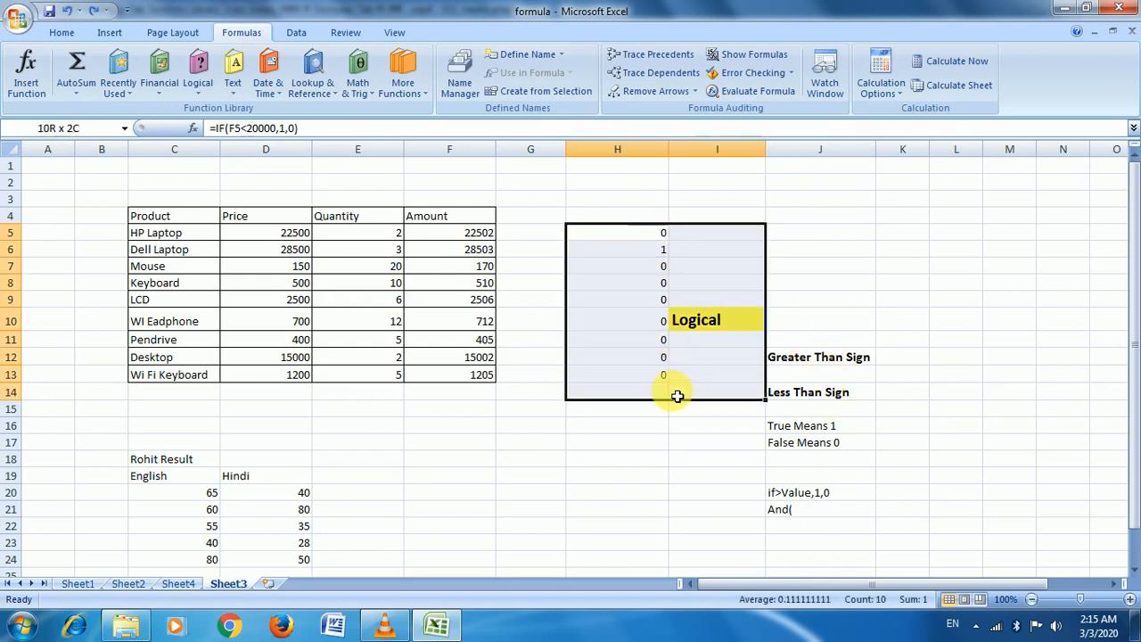
key("Delete")
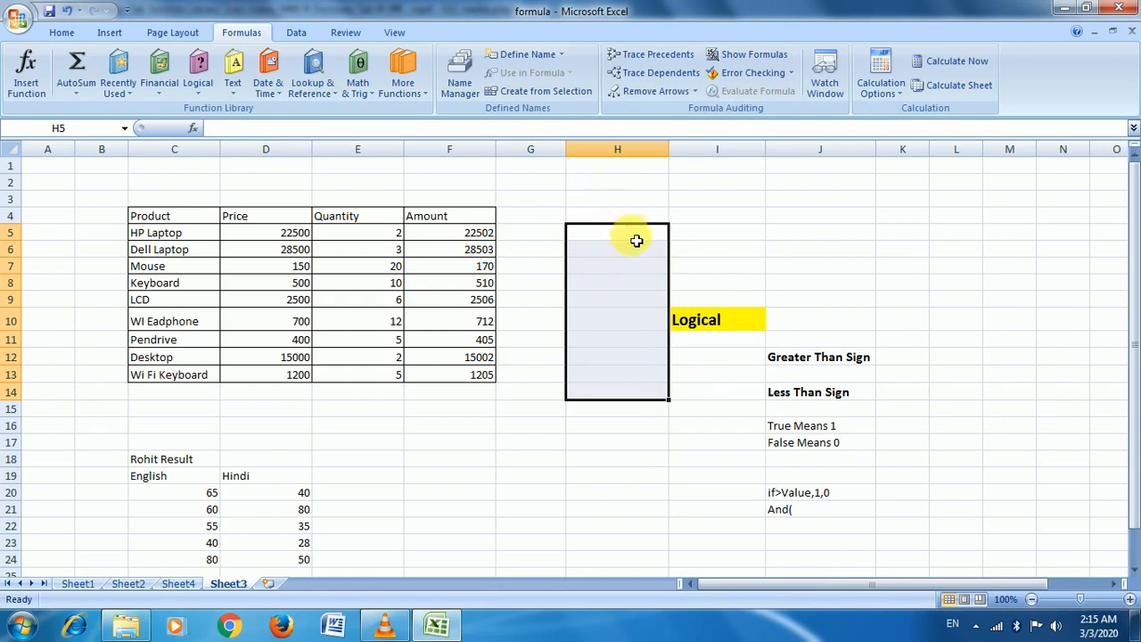
Enter =IF(F5<20000,0,1) in cell H5
left_click(636, 239)
type("=")
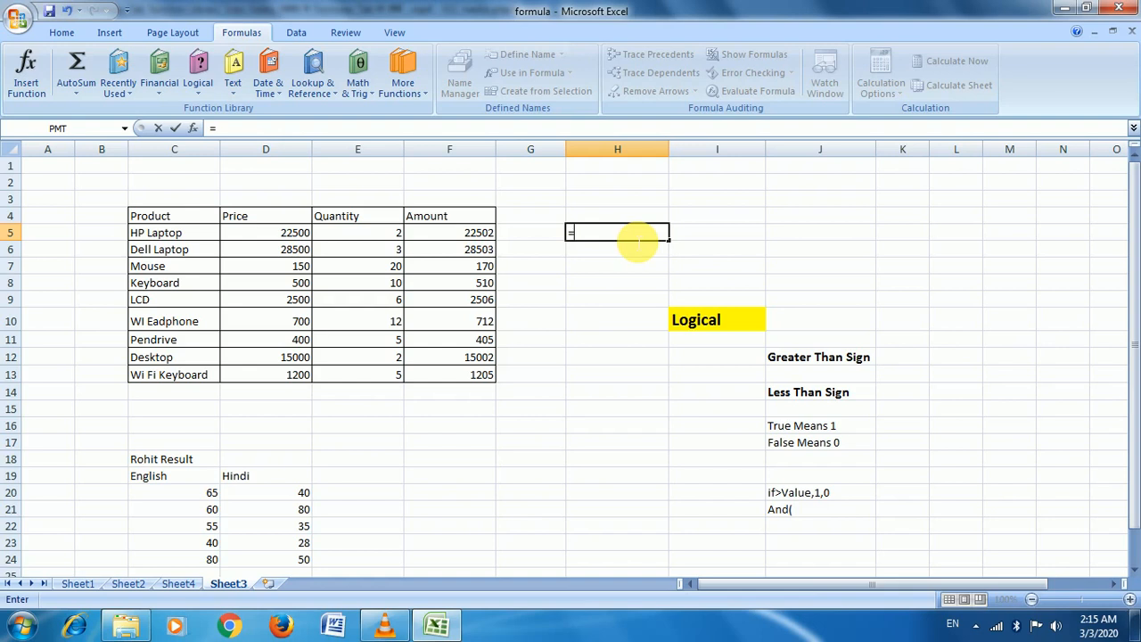
type("if")
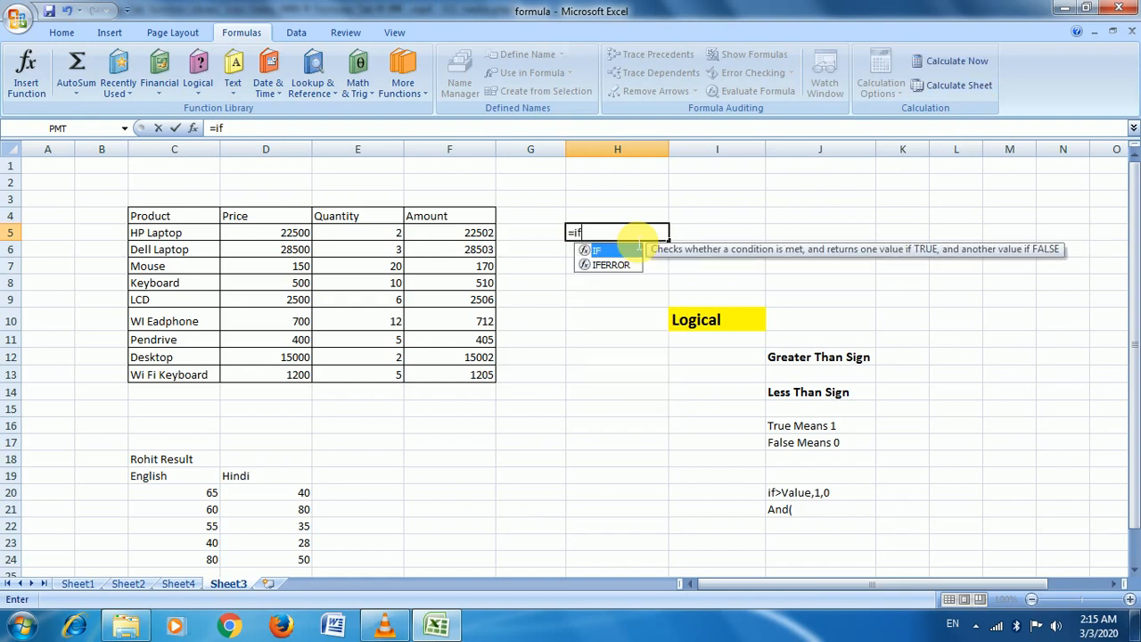
key("Tab")
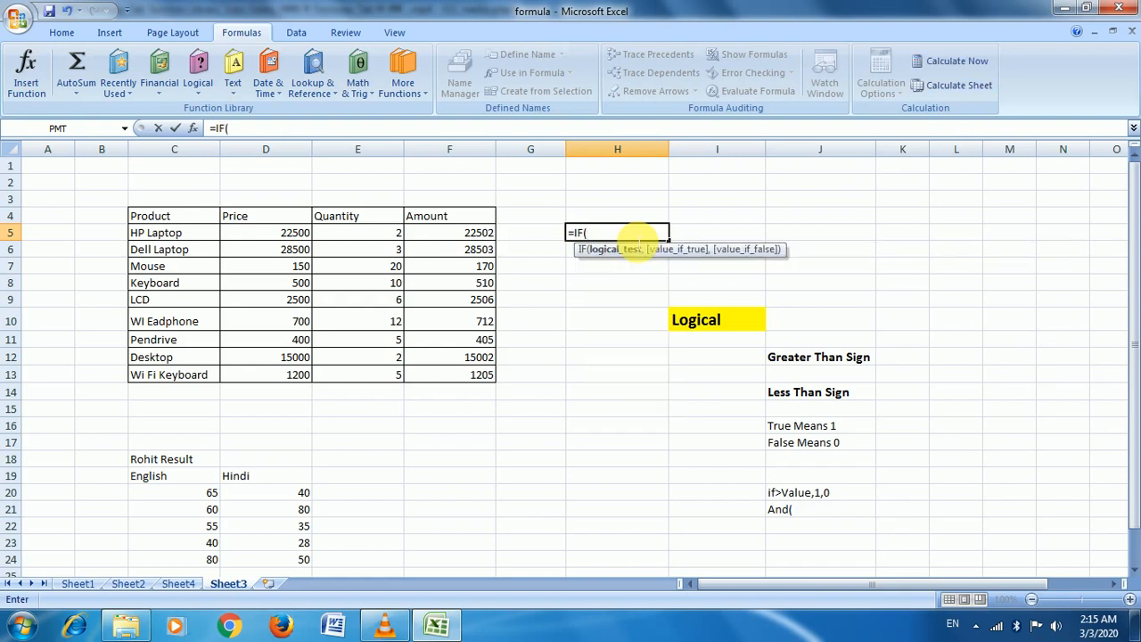
left_click(465, 233)
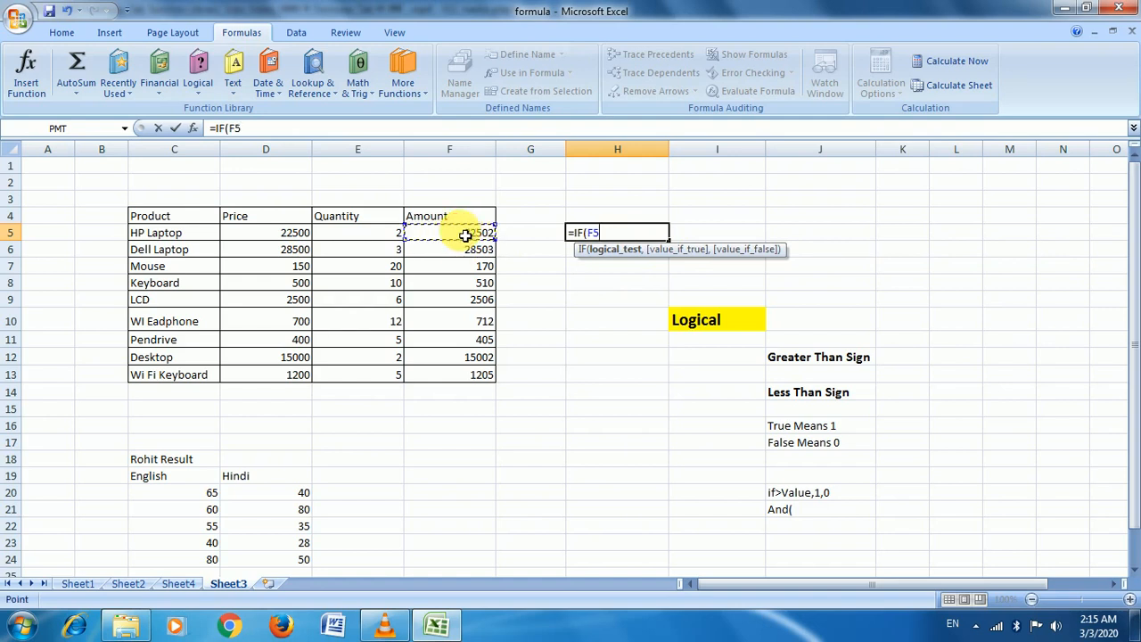
type("<20000,")
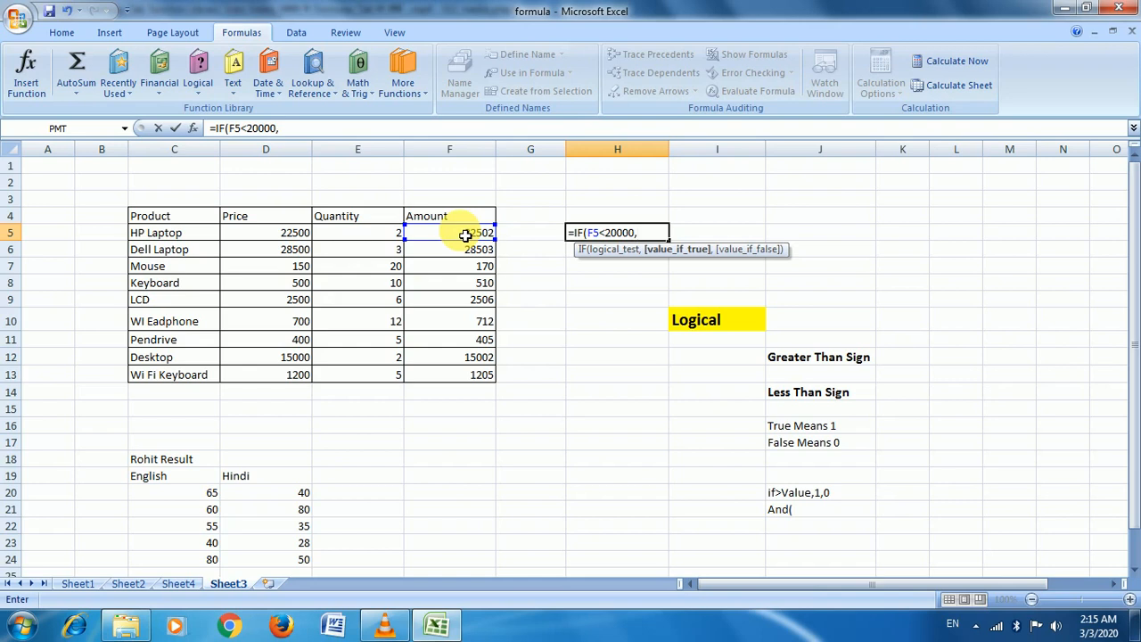
type("0,")
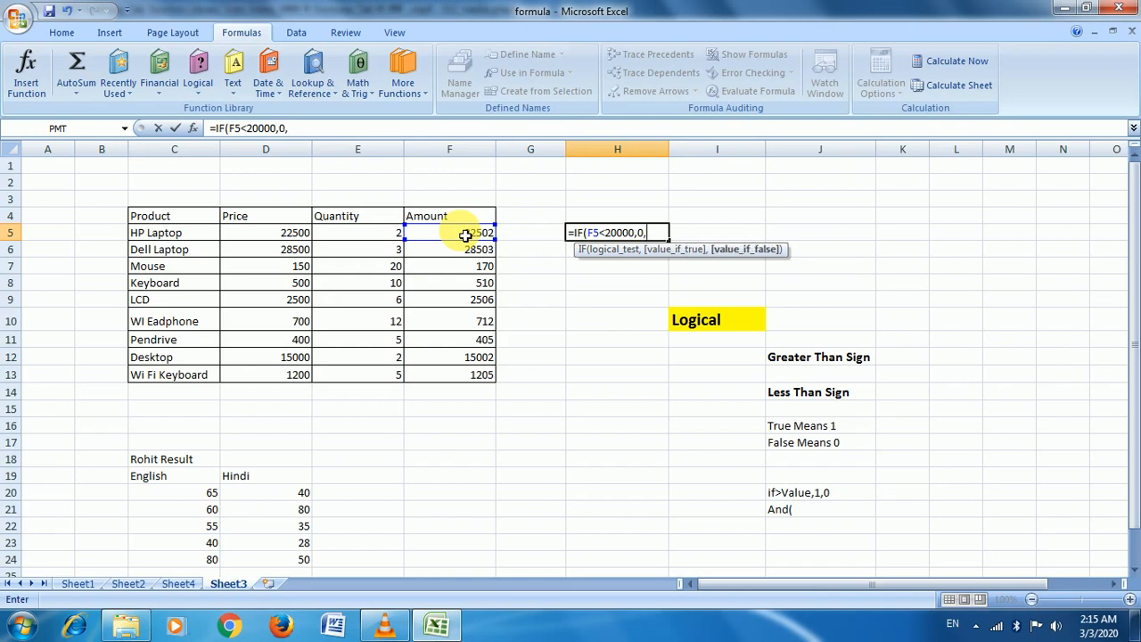
type("1)")
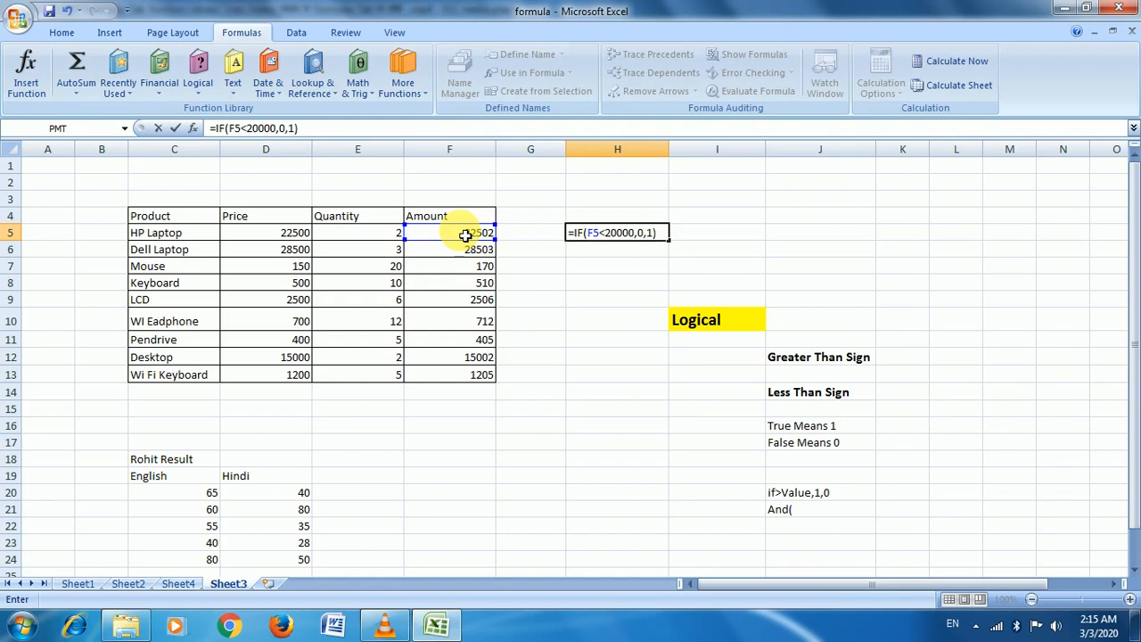
key("Return")
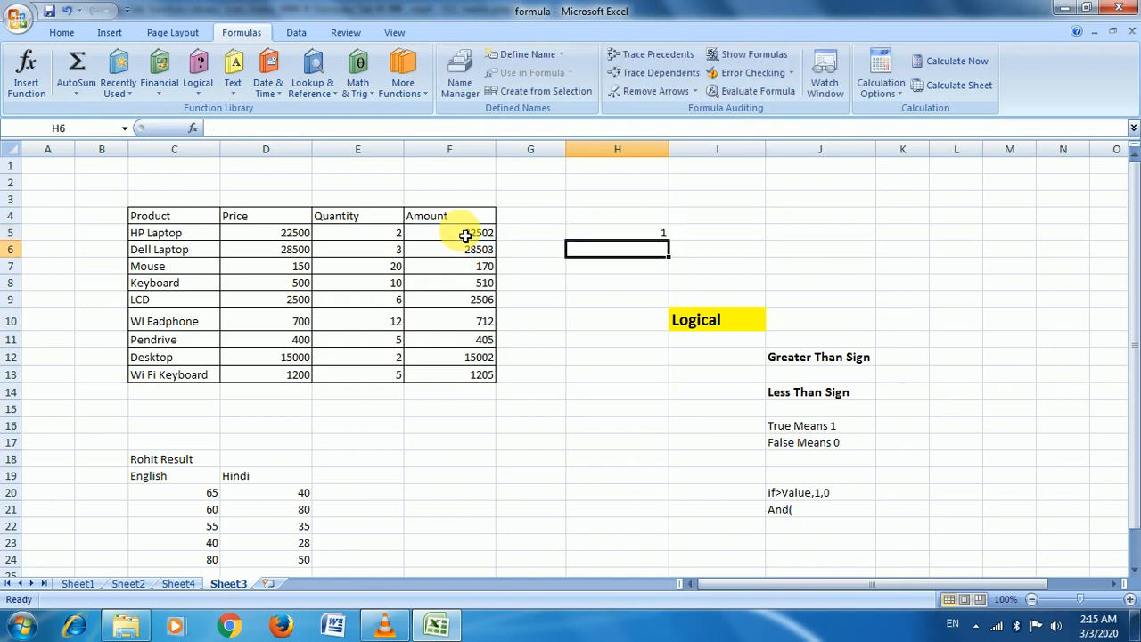
Fill the H5 formula down to H13, then clear H5:H13
left_click(614, 230)
left_click_drag(675, 247, 668, 387)
key("Delete")
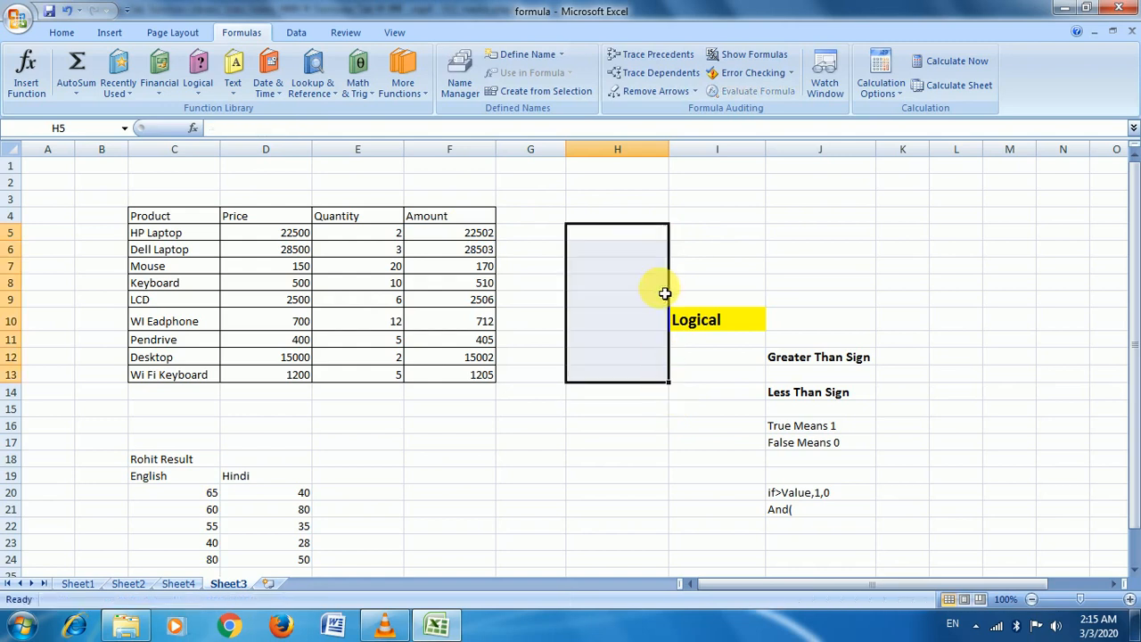
Enter =IF(F5<15000,0,1) in cell H5
left_click(626, 237)
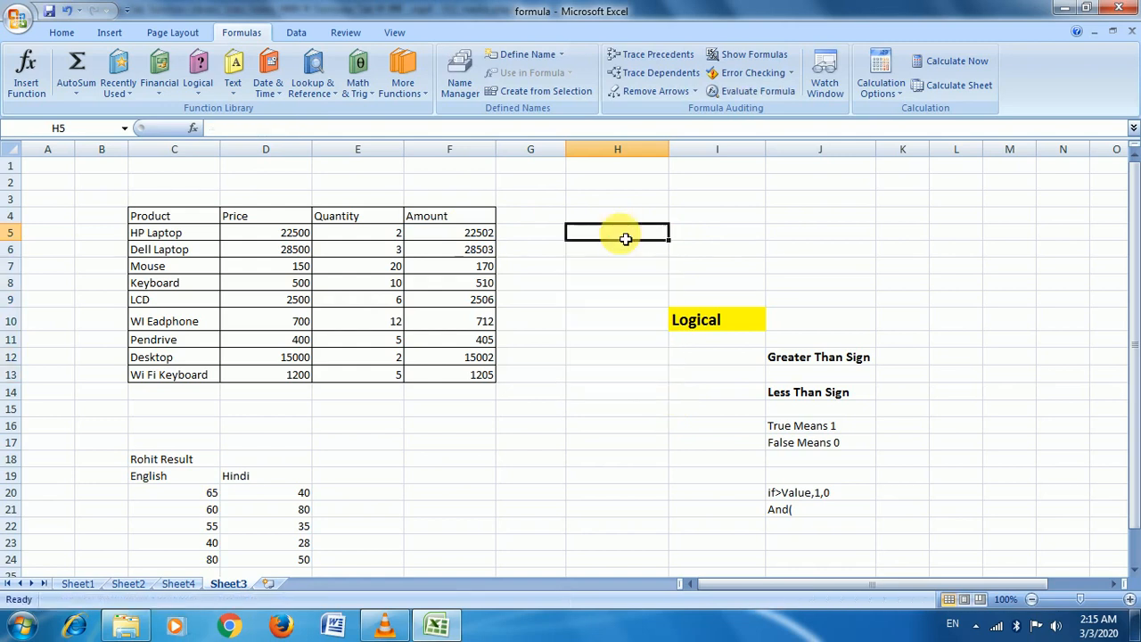
type("=if")
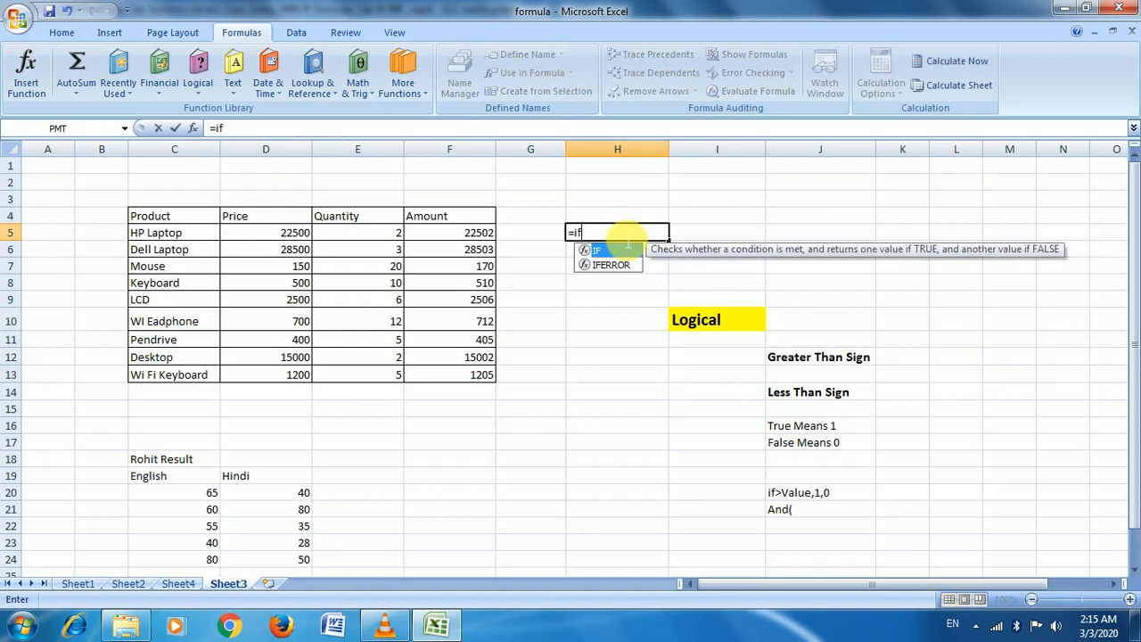
key("Tab")
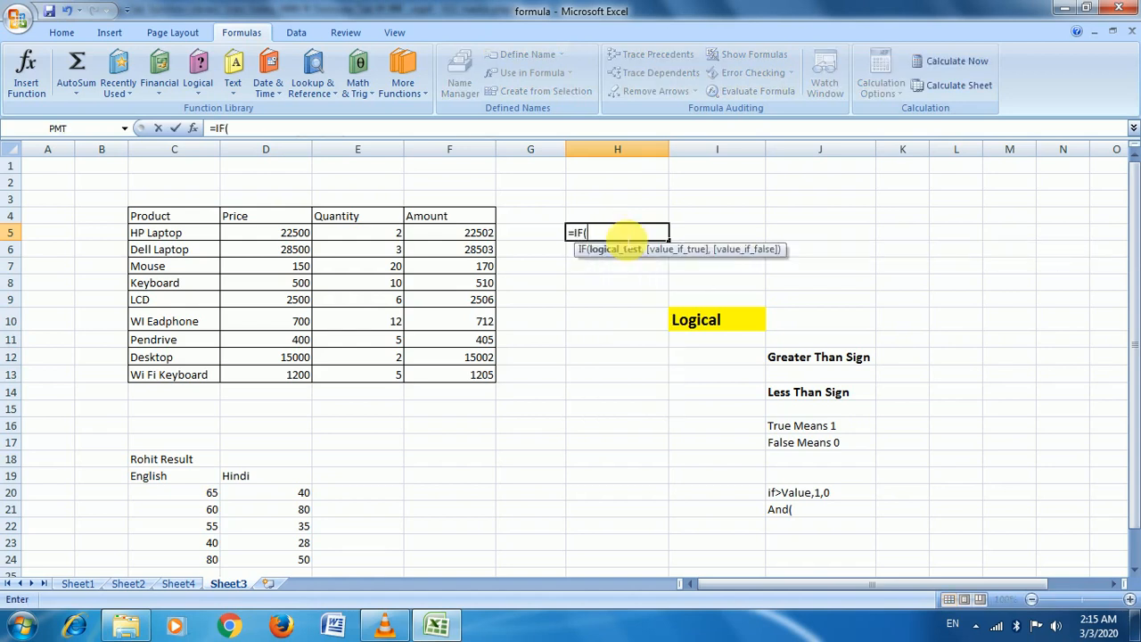
left_click(464, 237)
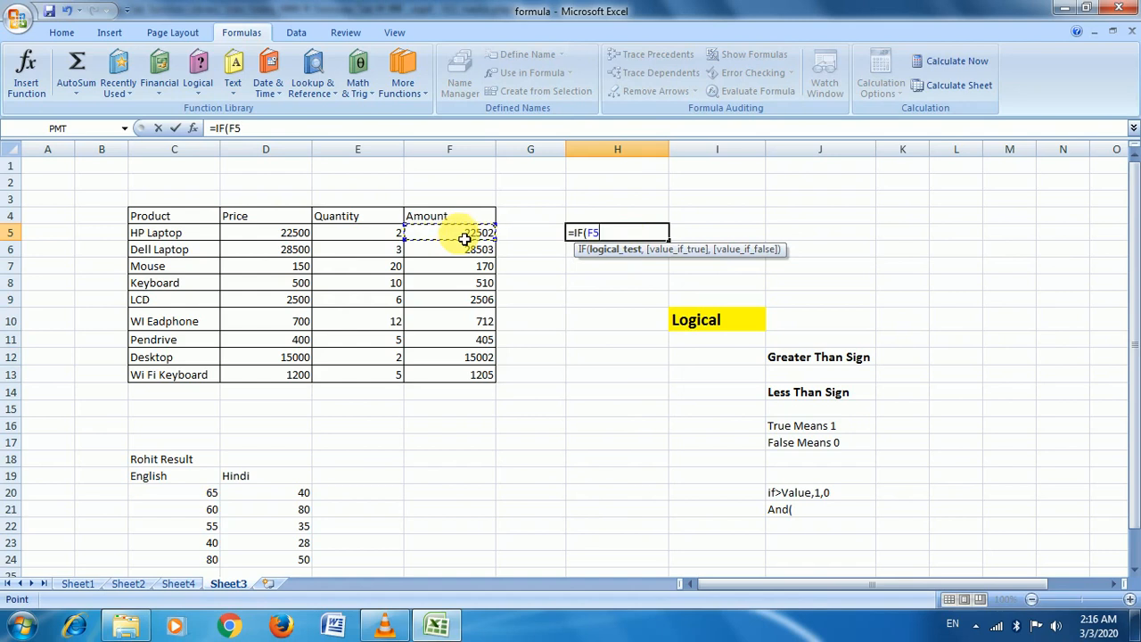
type("<15000")
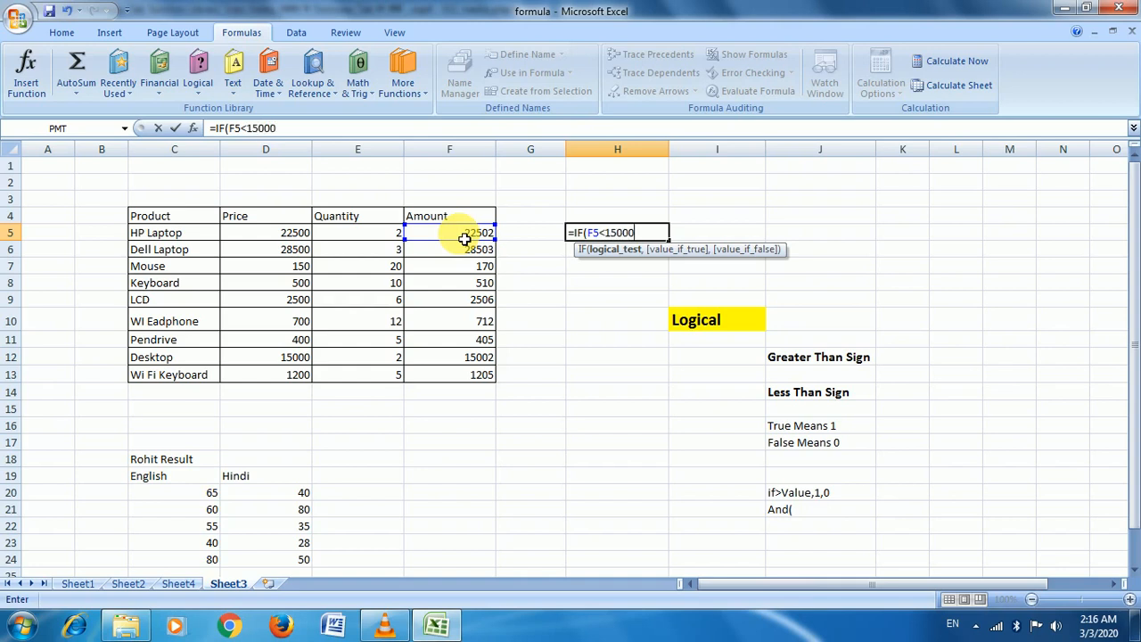
type(",")
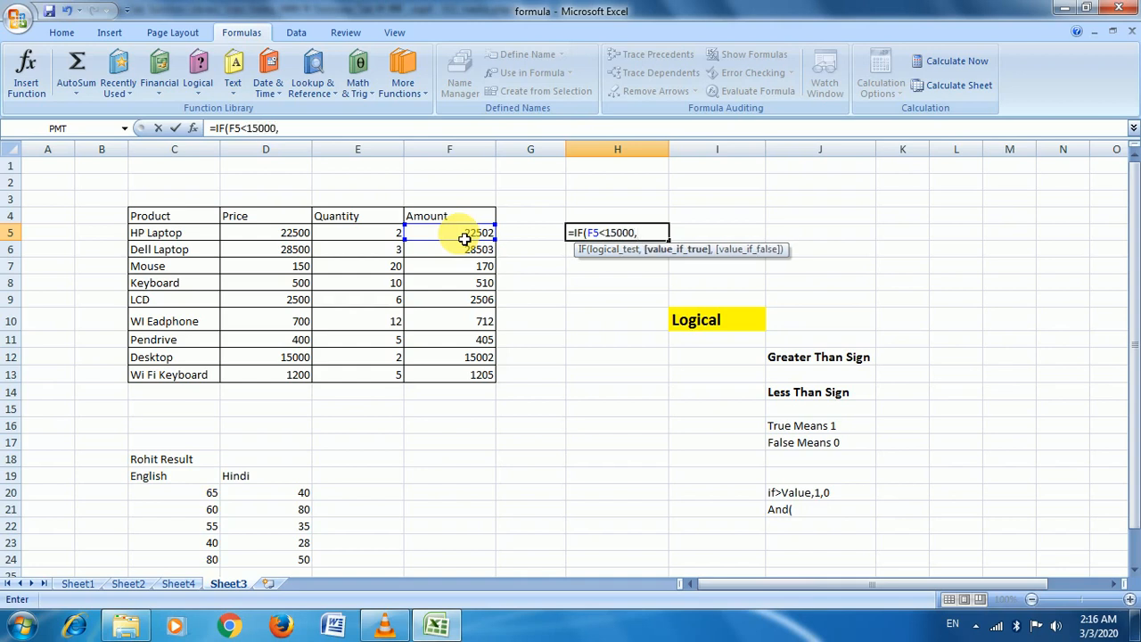
type("0,")
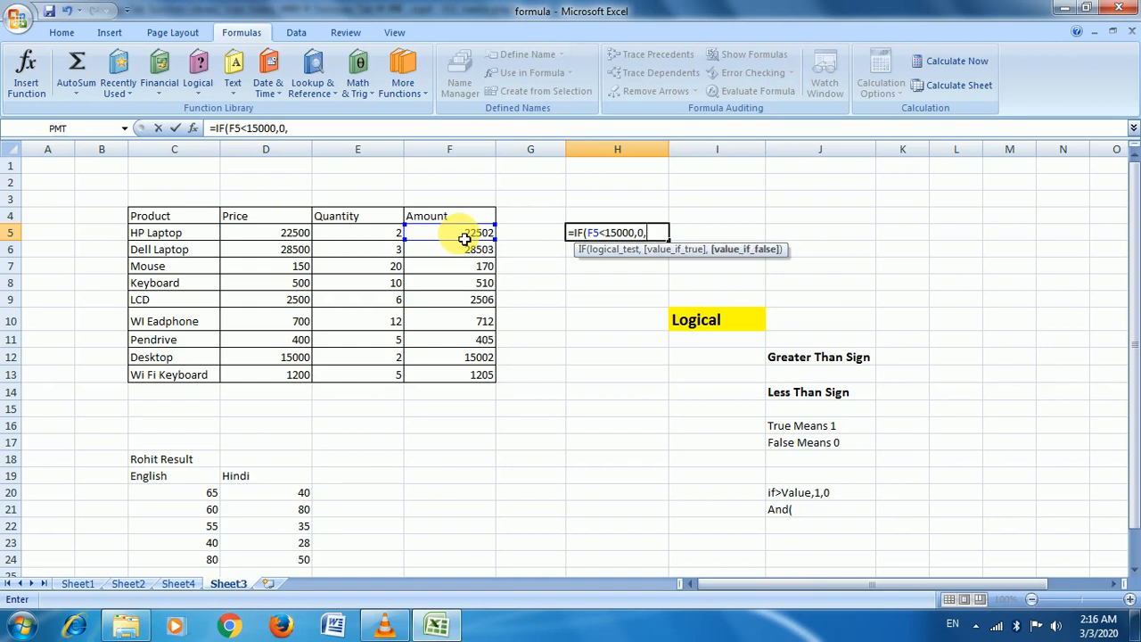
type("1)")
key("Return")
Copy the H5 formula down through H13 and check the result in H13
key("Up")
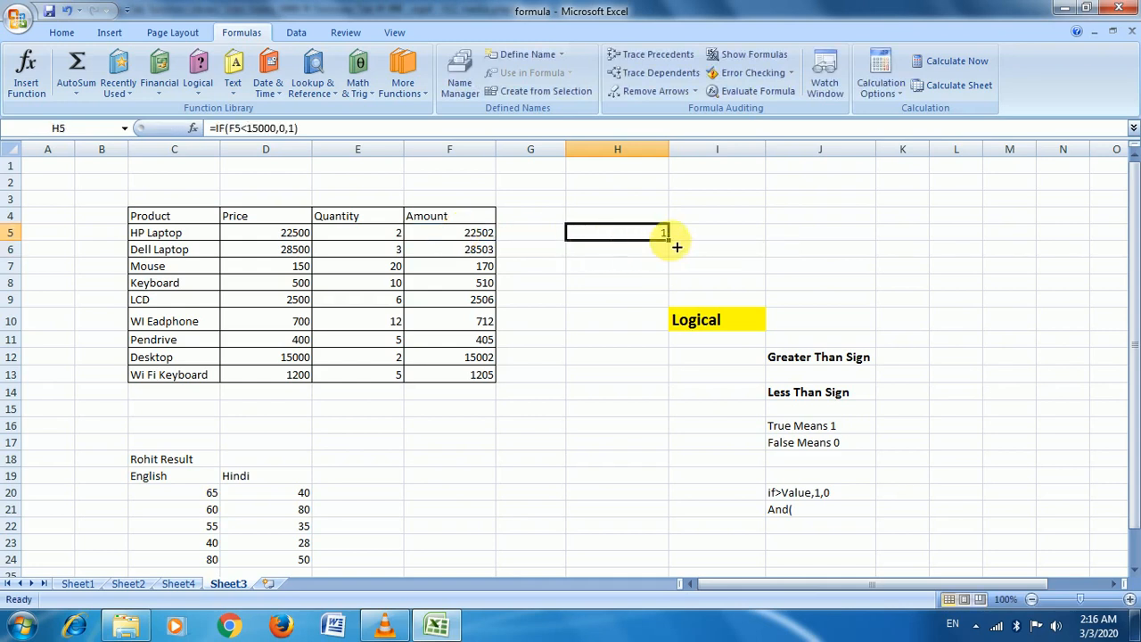
left_click_drag(668, 239, 649, 379)
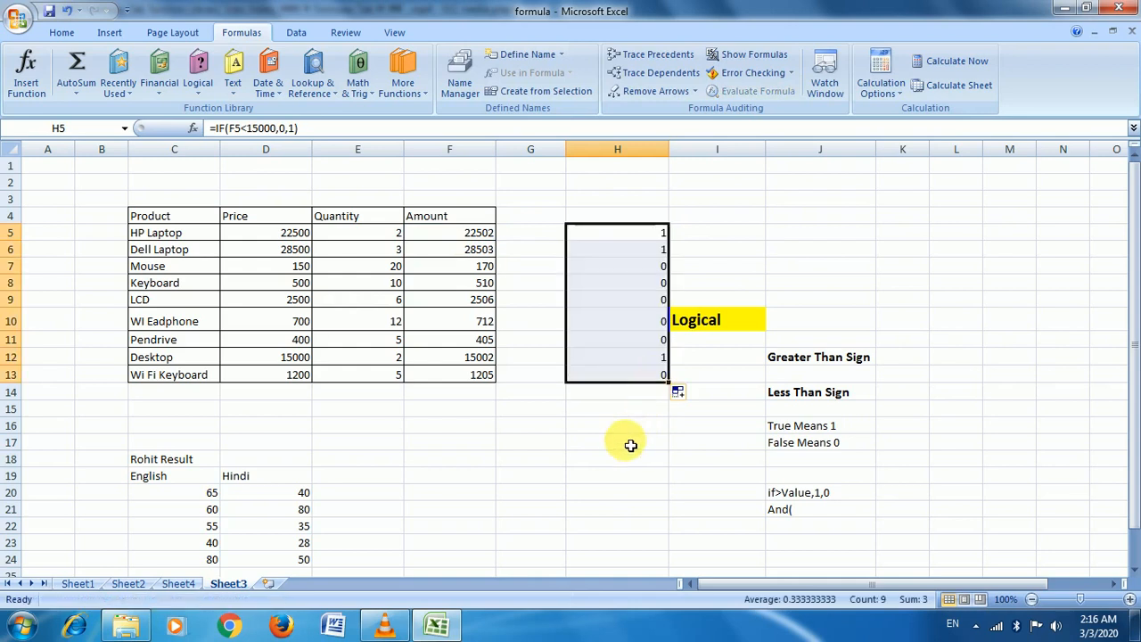
left_click(606, 377)
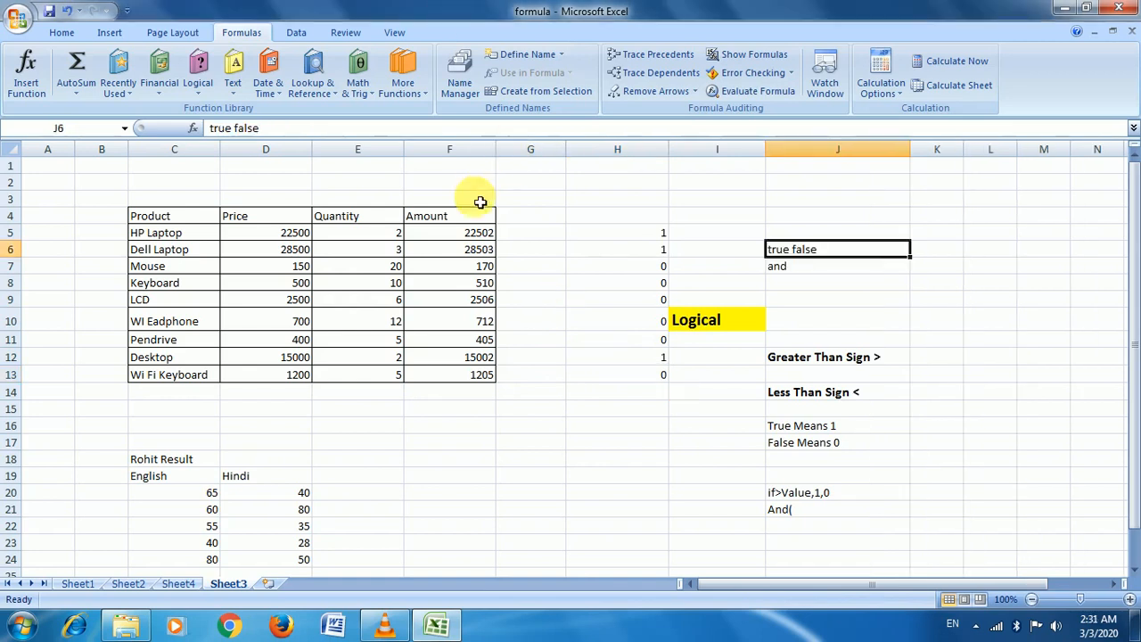
left_click(198, 80)
left_click(811, 260)
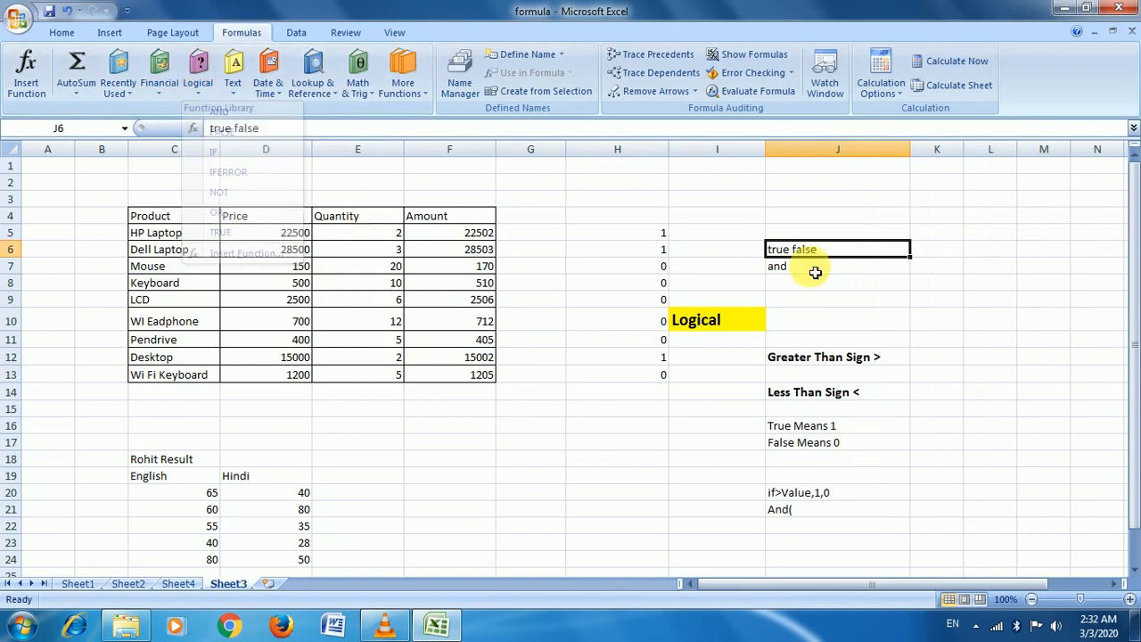
left_click(359, 493)
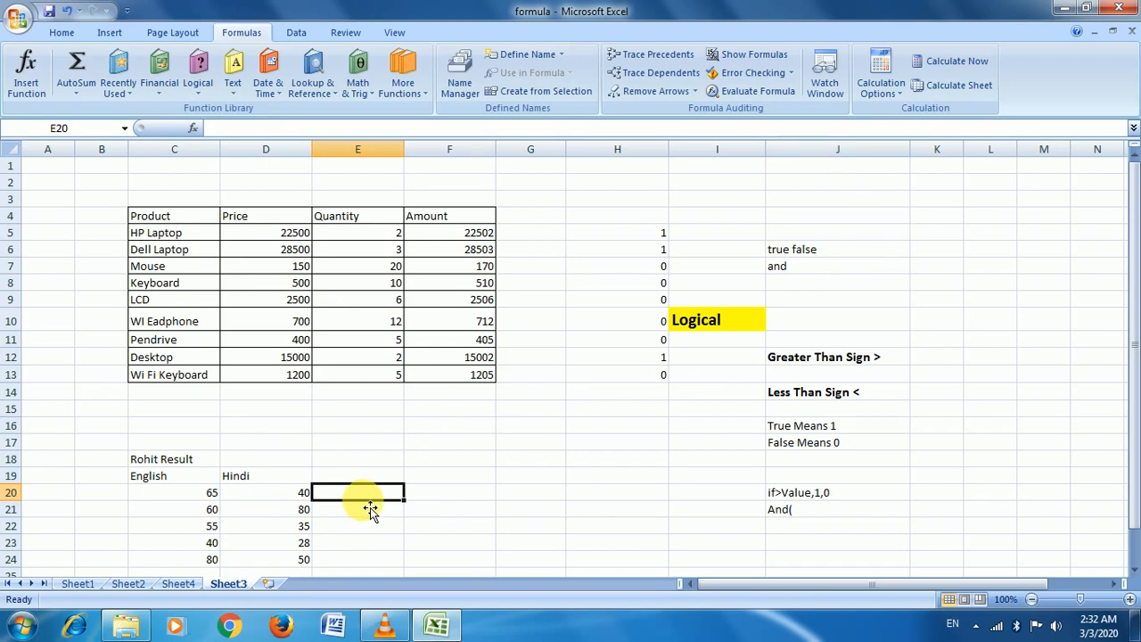
left_click(1133, 569)
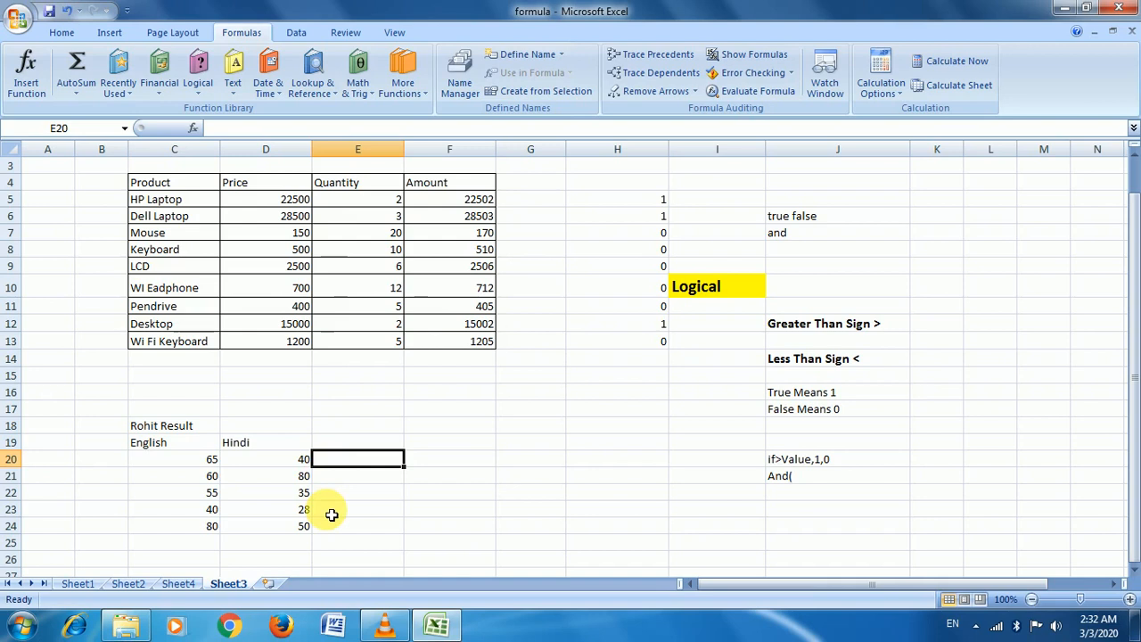
Enter =AND(C20>50,D20>45) in cell E20
type("=a")
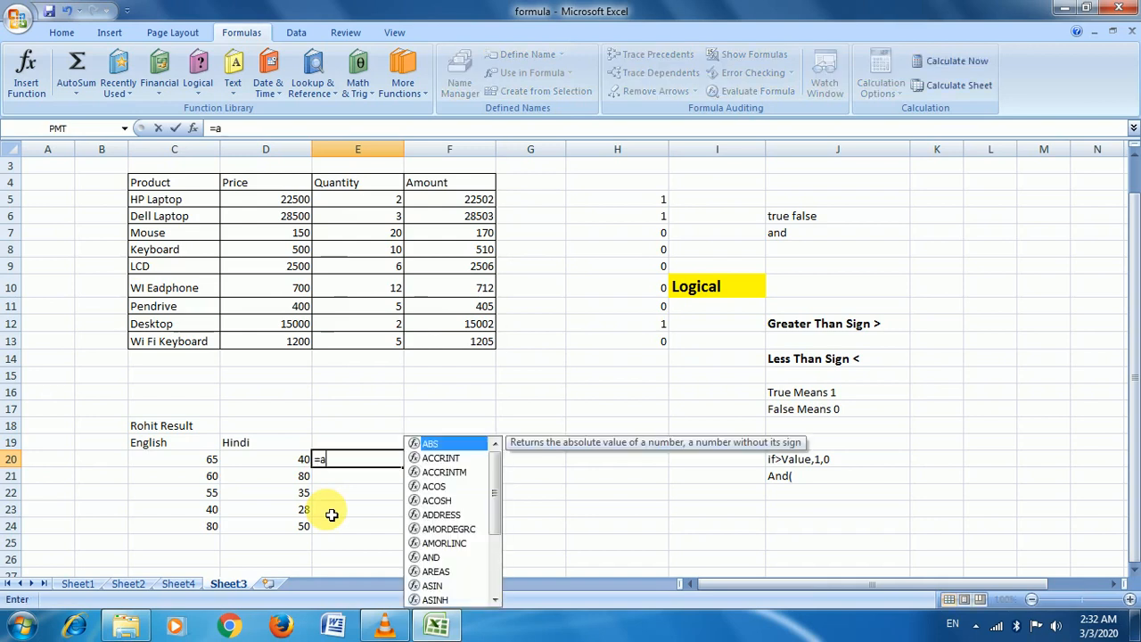
type("nd")
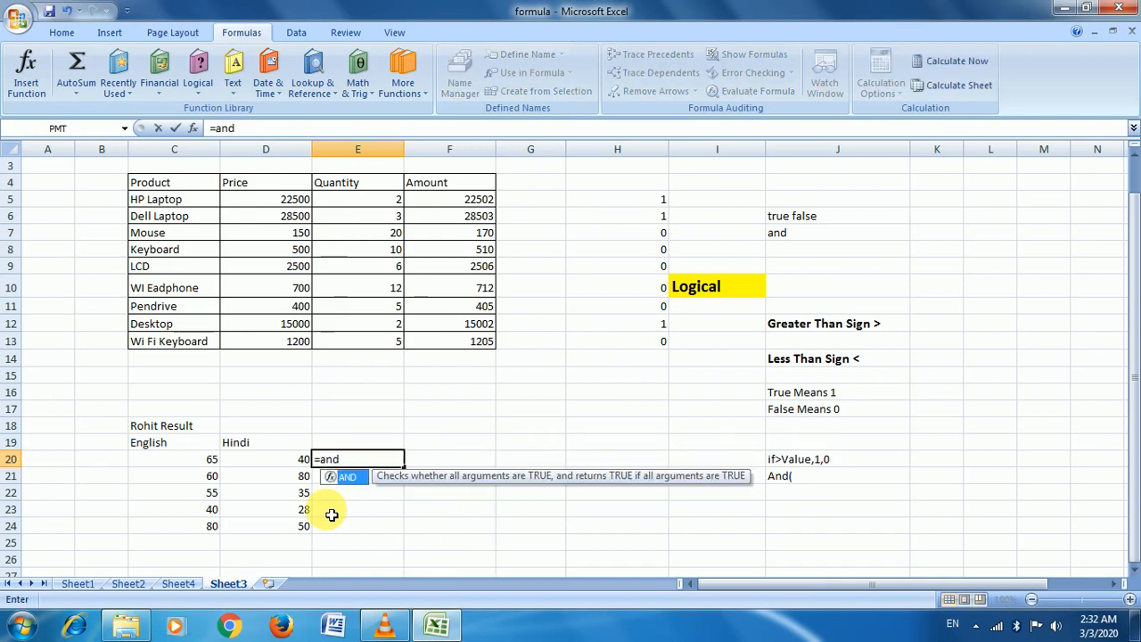
key("Tab")
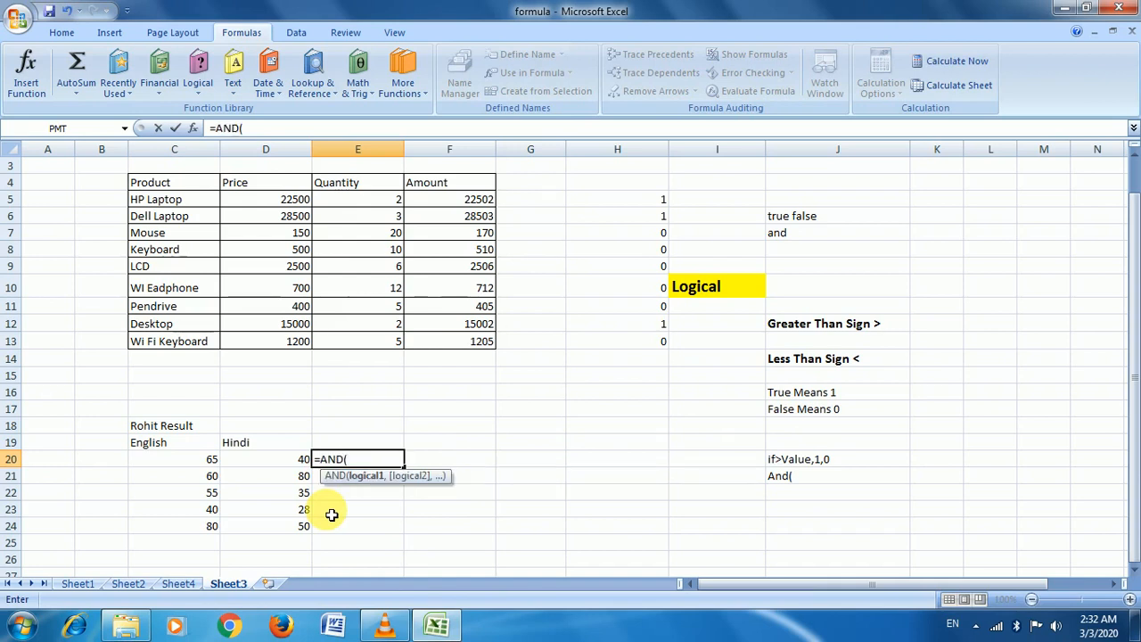
left_click(204, 459)
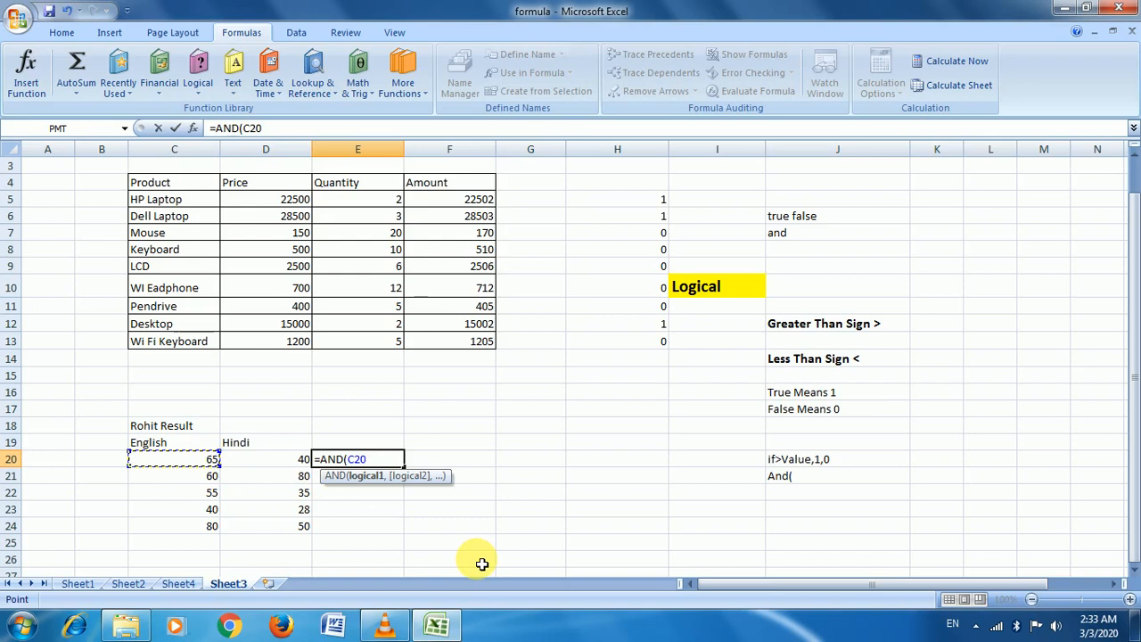
type(">50")
type(",")
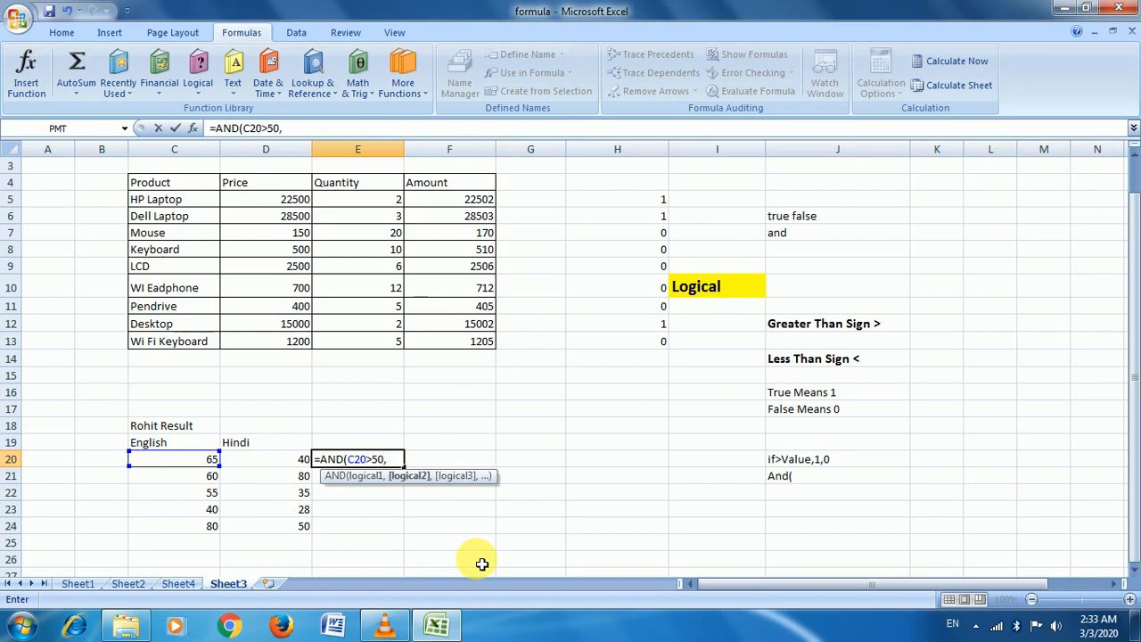
left_click(303, 456)
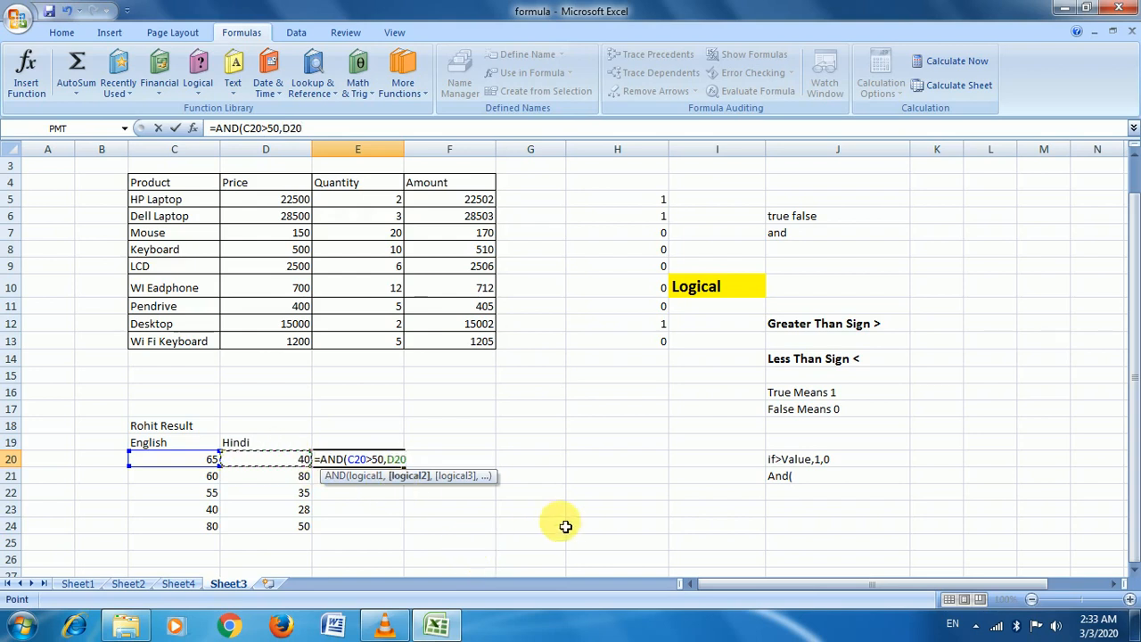
type(">")
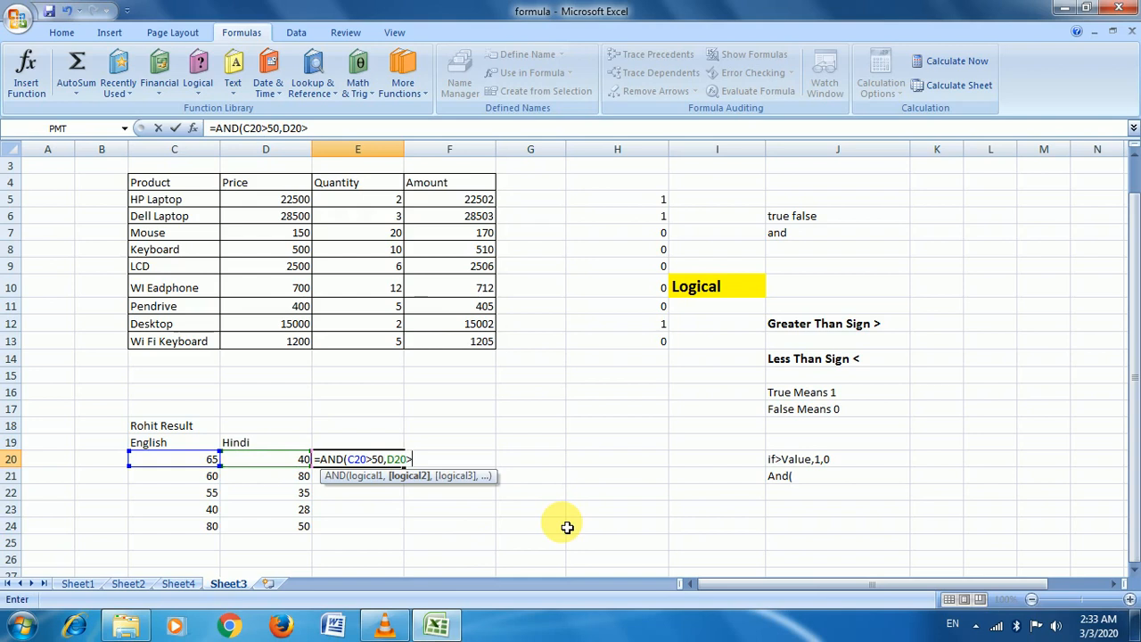
type("45)")
key("Return")
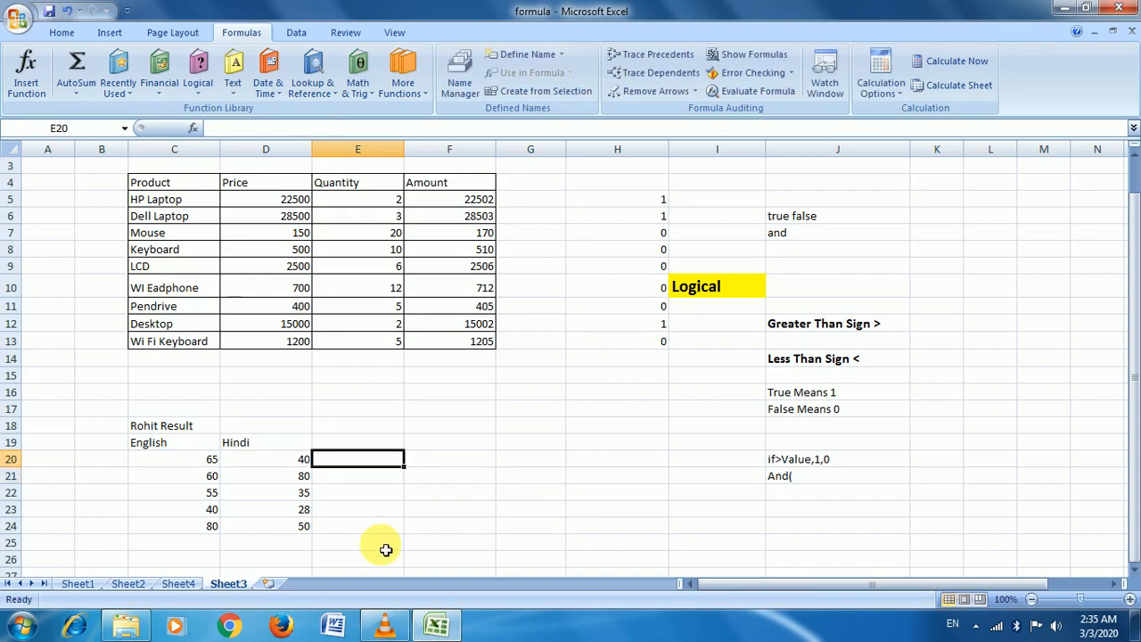
Rewrite E20 as =AND(C20>50,D20>40), giving FALSE for marks 65 and 40
type("=a")
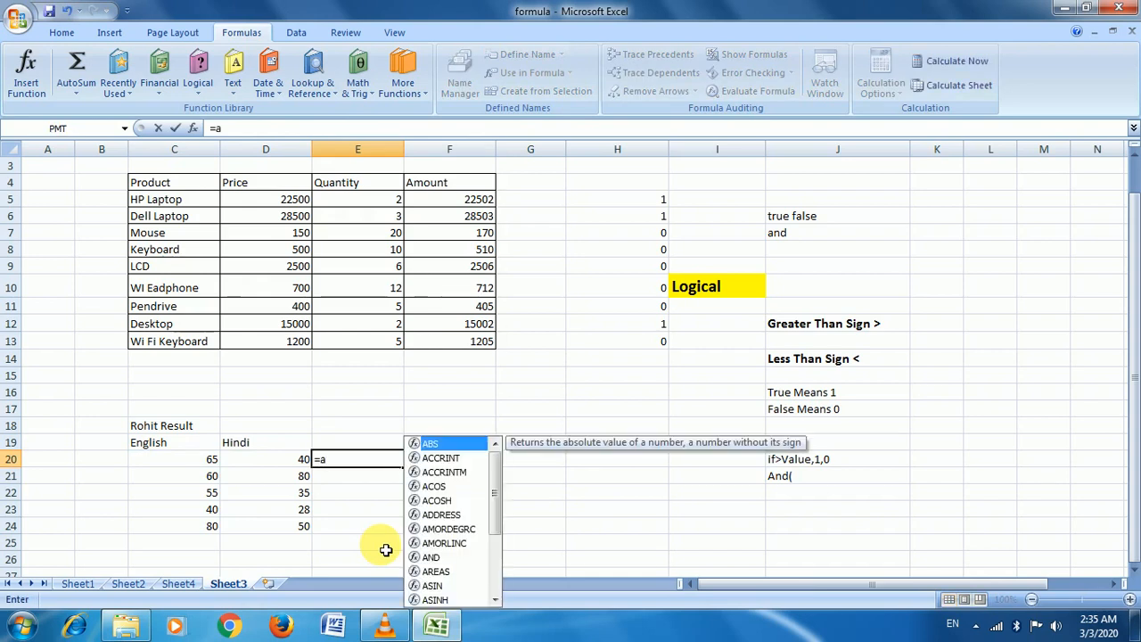
type("nd")
key("Tab")
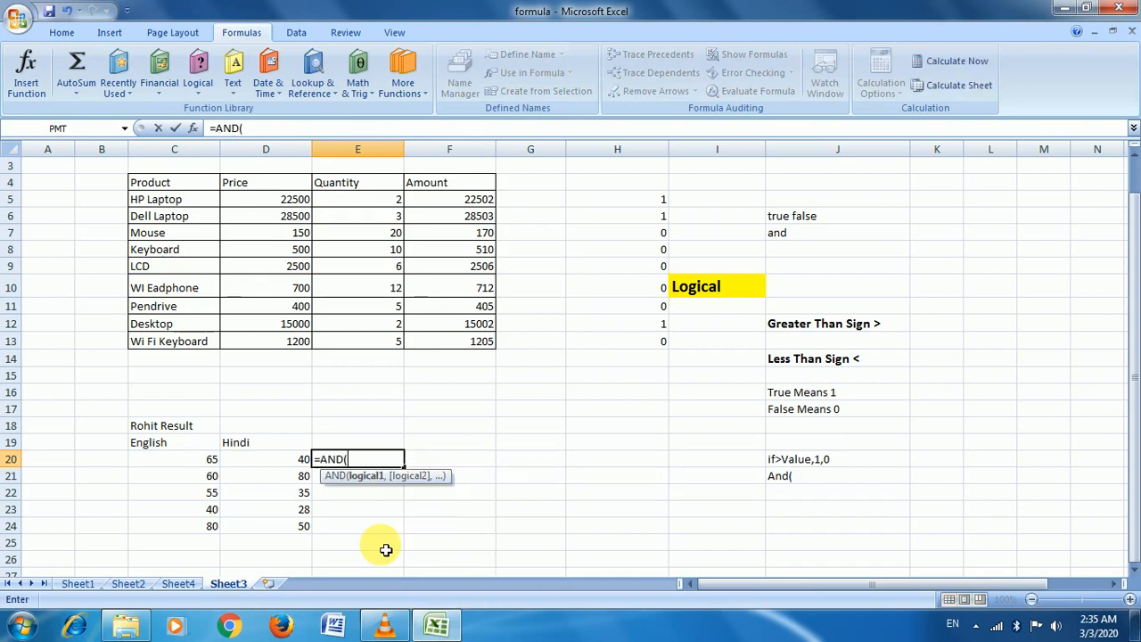
left_click(214, 462)
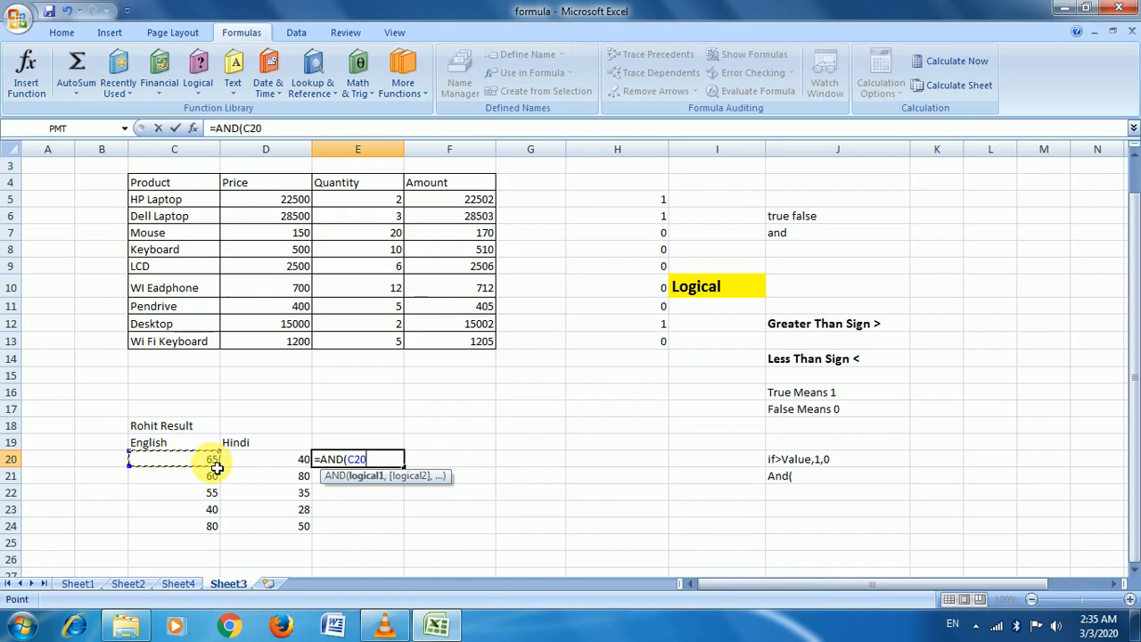
type(">")
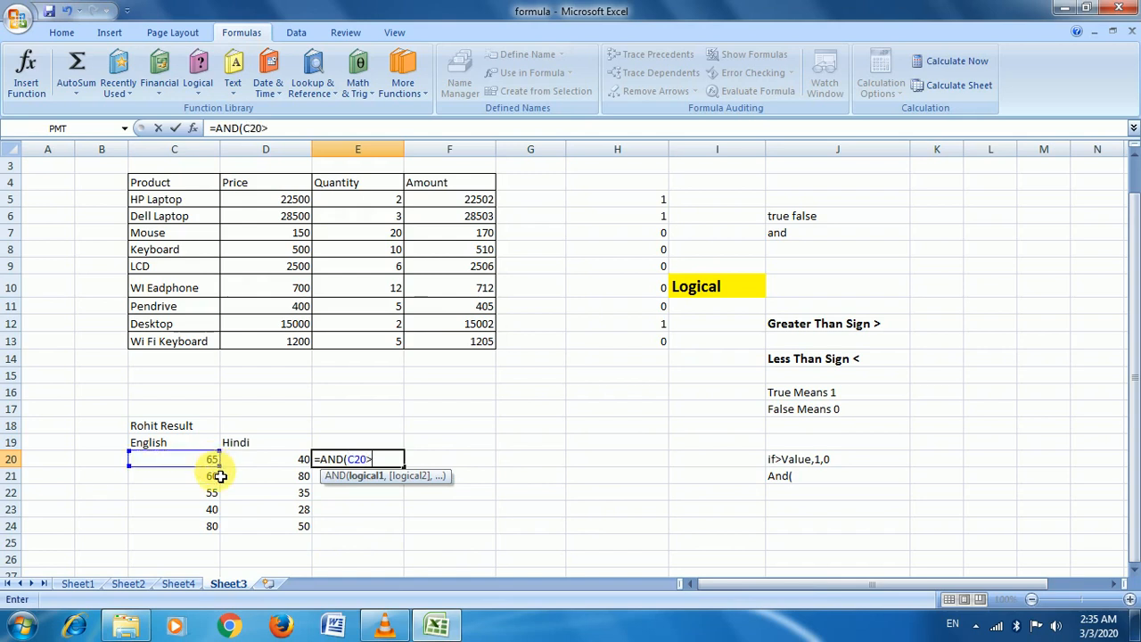
type("50,")
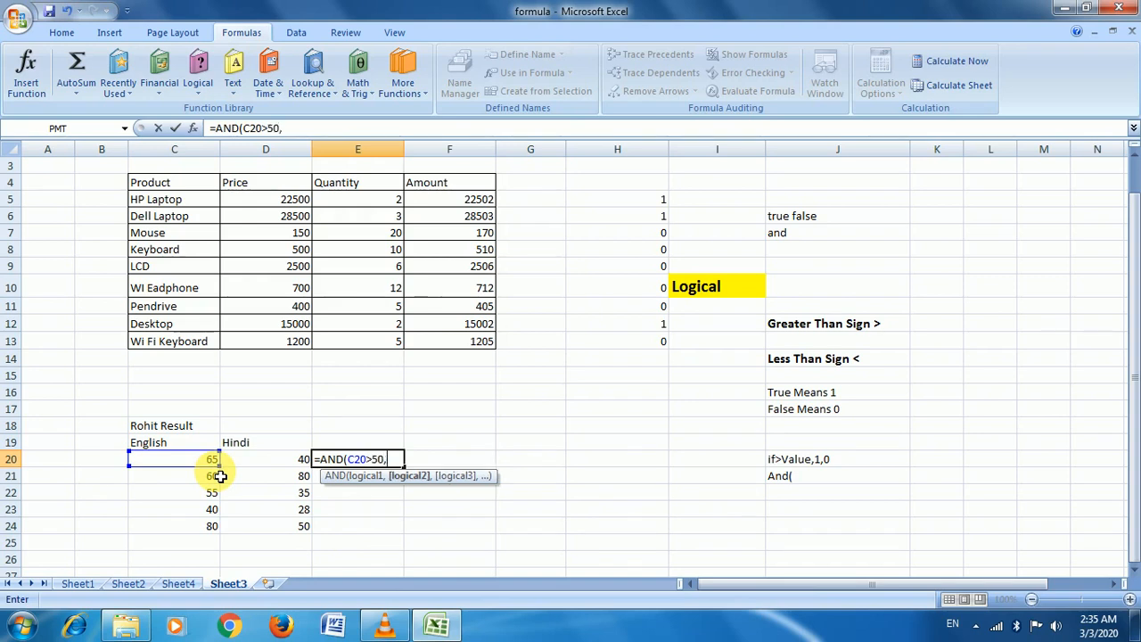
left_click(267, 465)
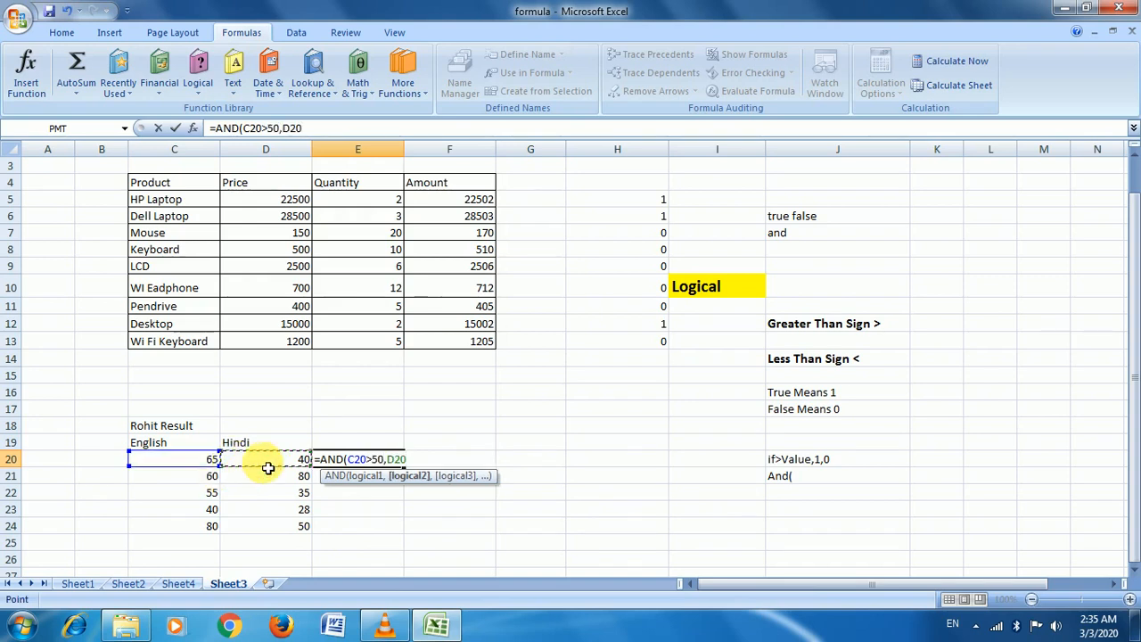
type(">40)")
key("Return")
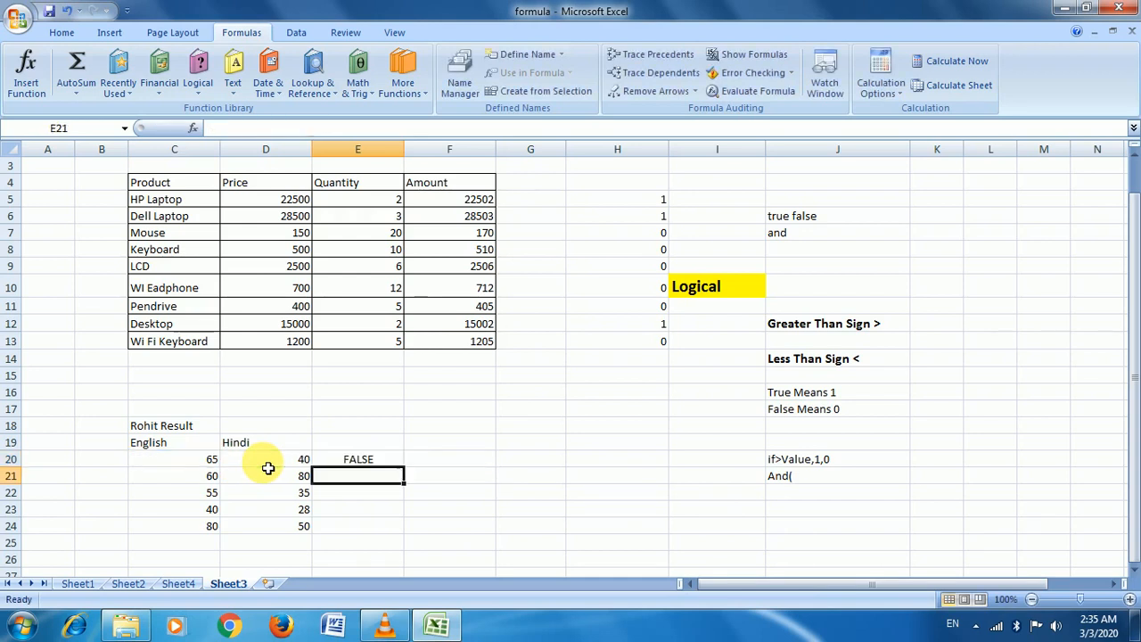
key("Up")
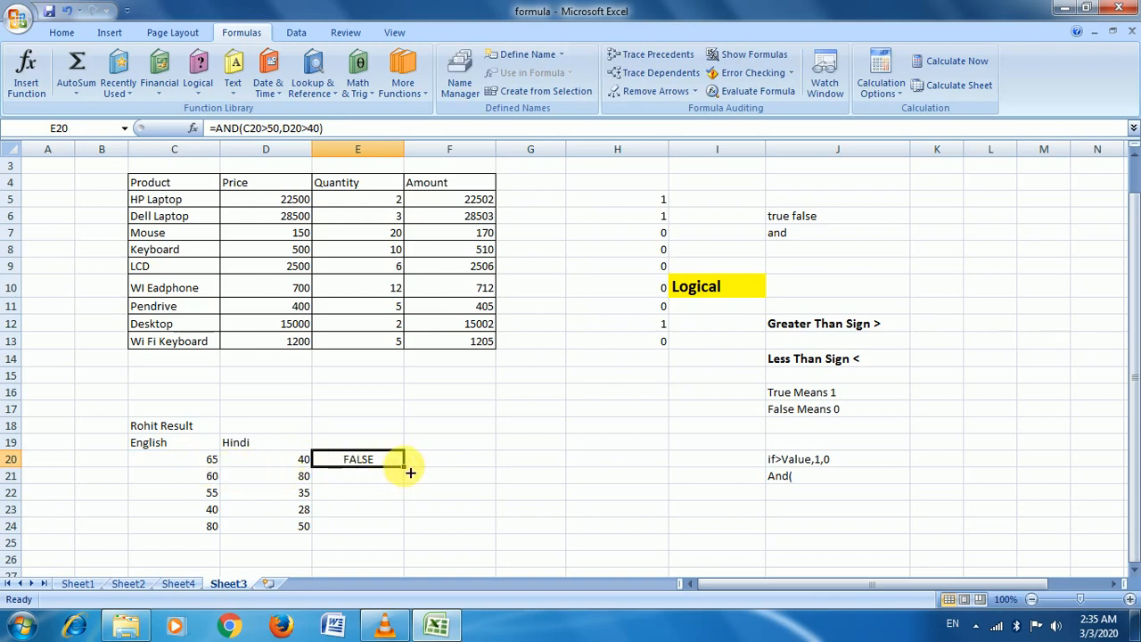
Copy the AND formula down E20:E24, giving FALSE, TRUE, FALSE, FALSE, TRUE
left_click_drag(407, 472, 411, 539)
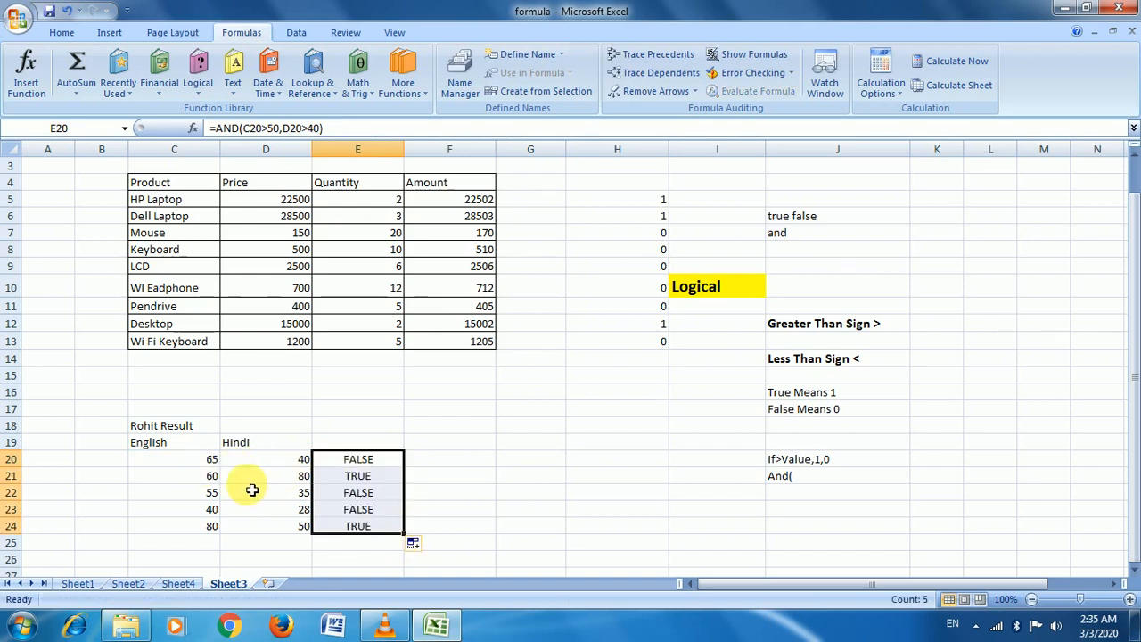
left_click(334, 481)
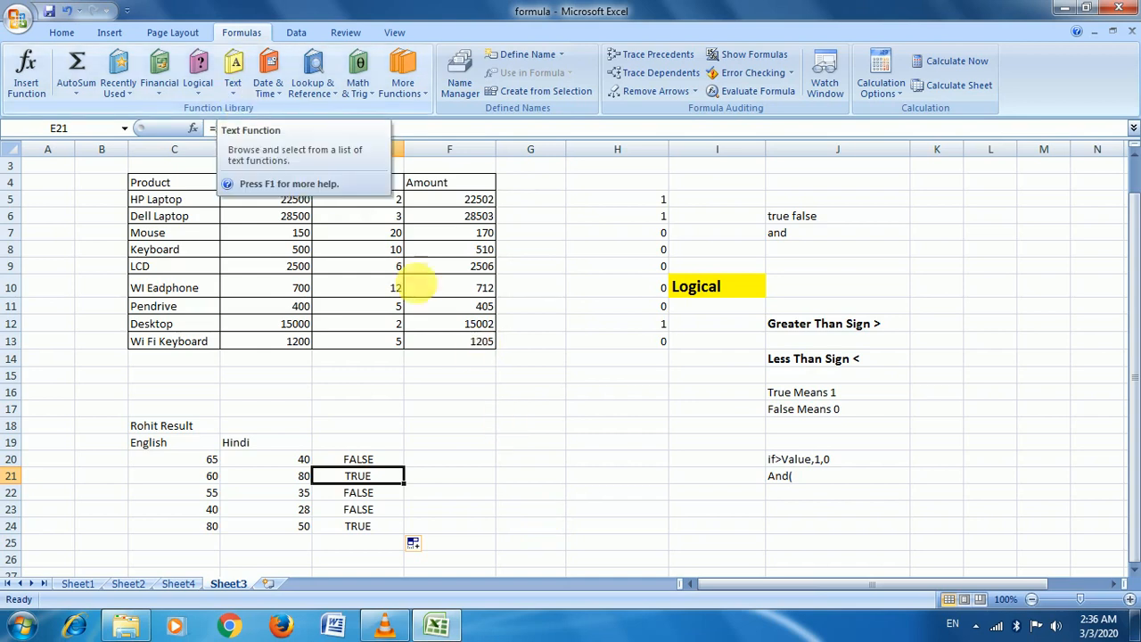
left_click(535, 267)
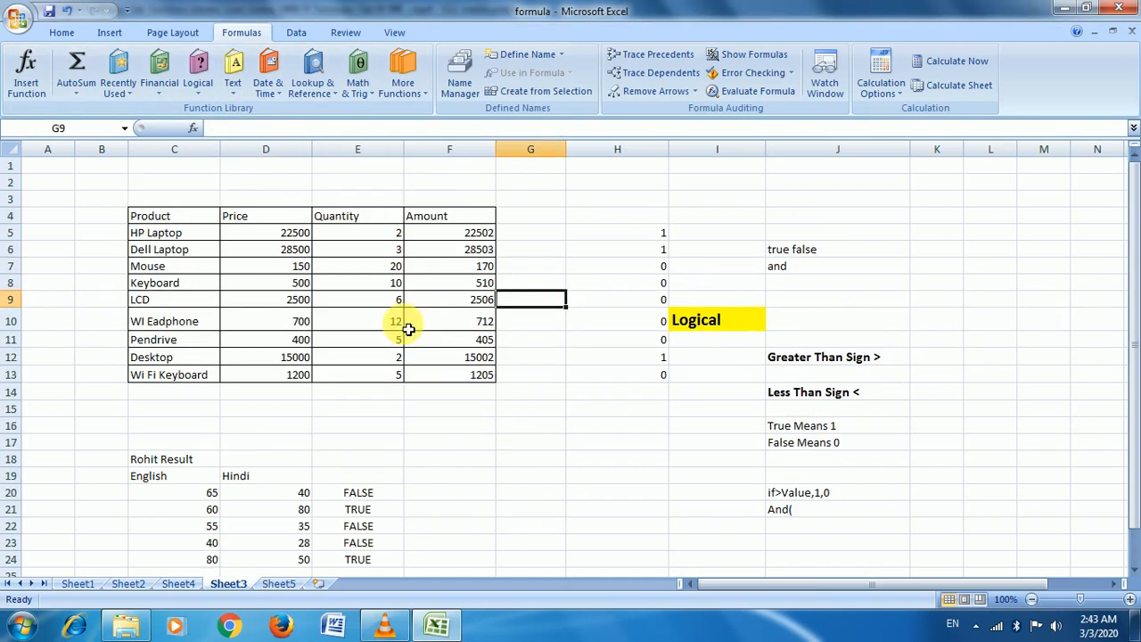
Switch to the sheet named Sheet5
left_click(234, 89)
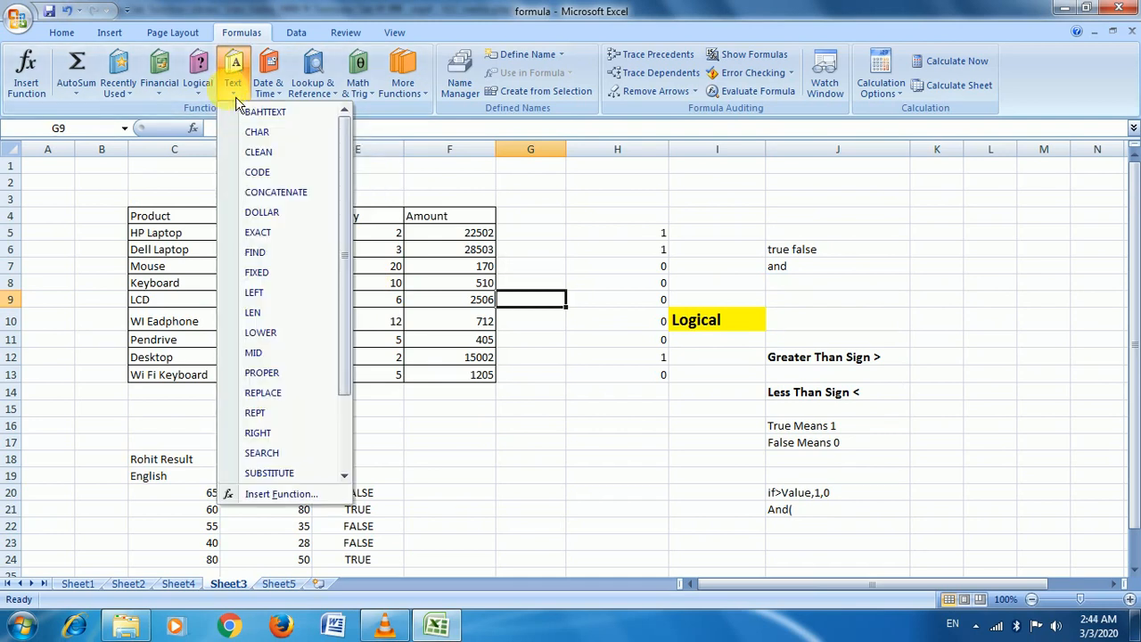
left_click(455, 206)
left_click(278, 584)
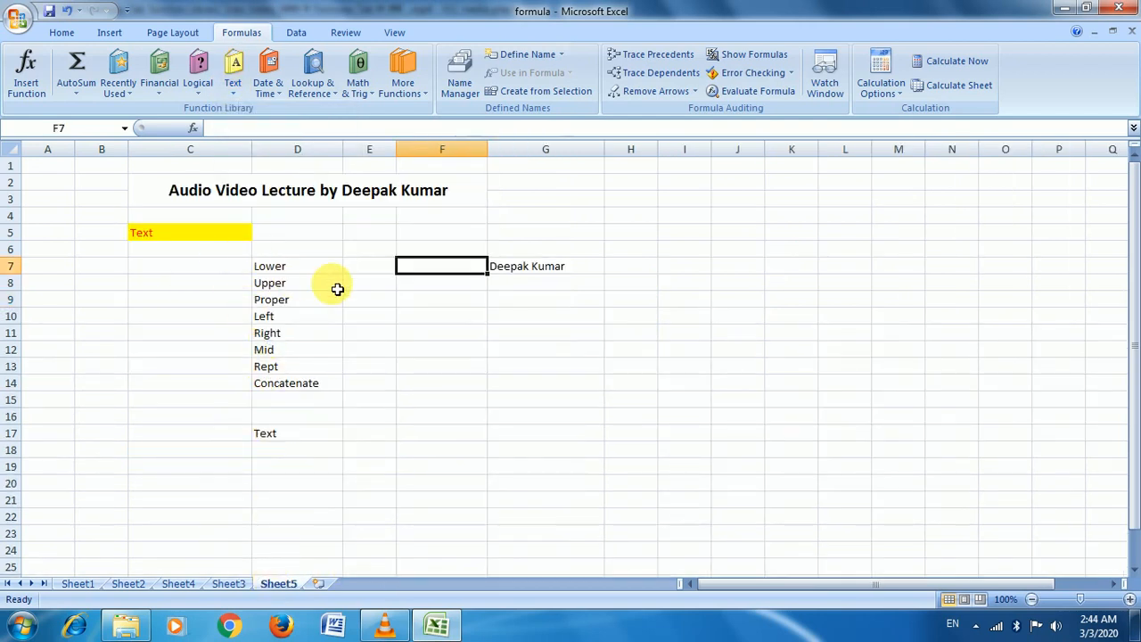
Select F7 for the lowercase result and browse the Text function list
left_click(294, 269)
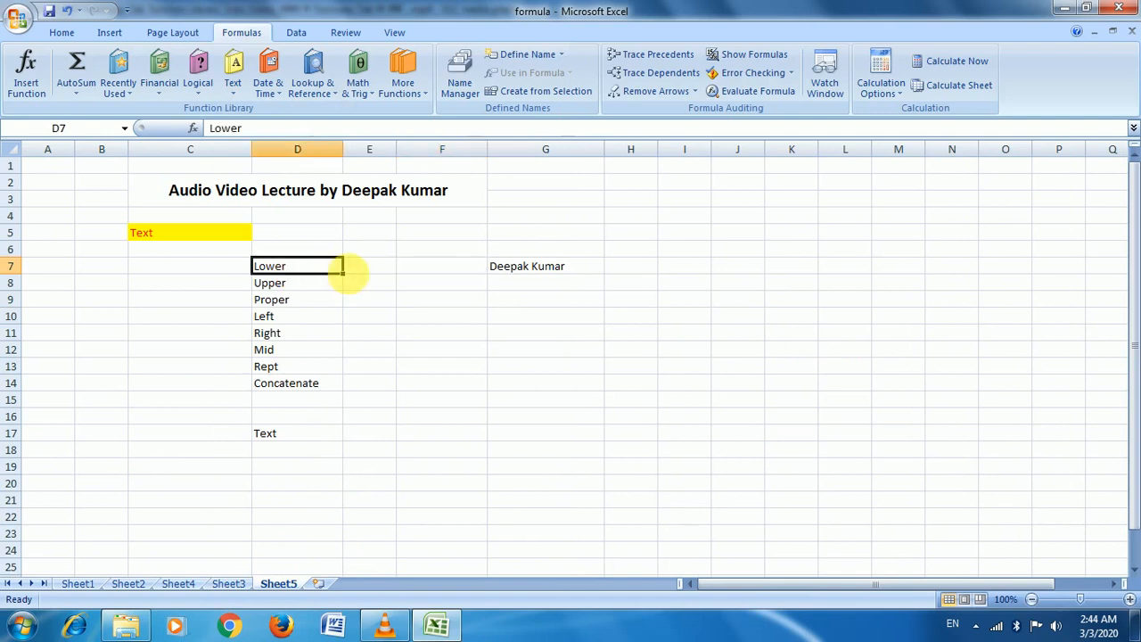
left_click(443, 269)
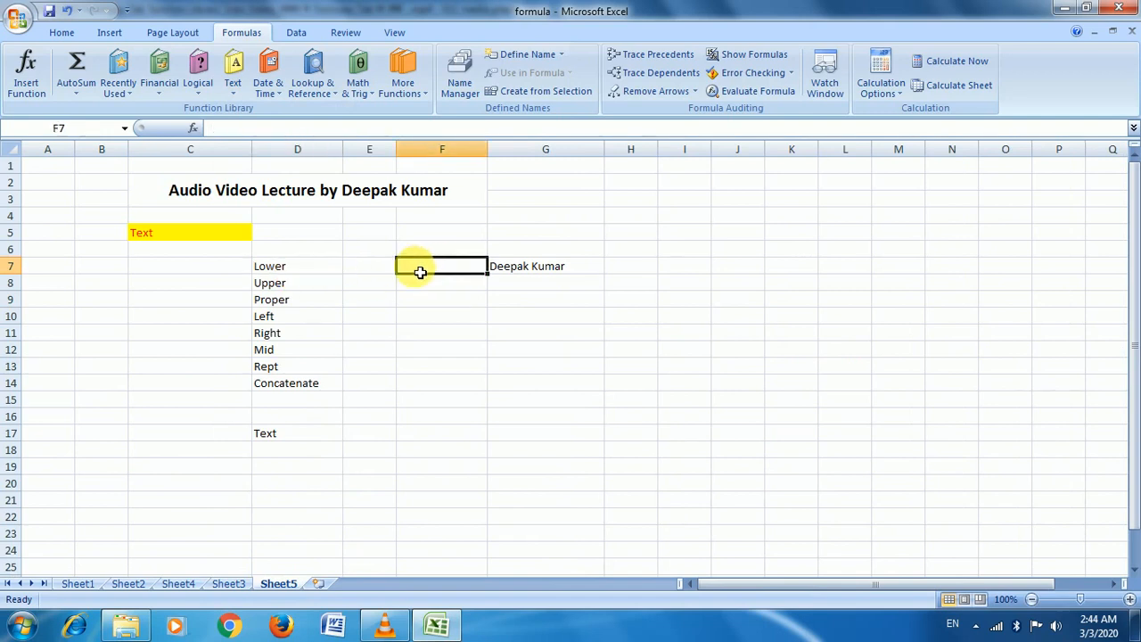
left_click(510, 271)
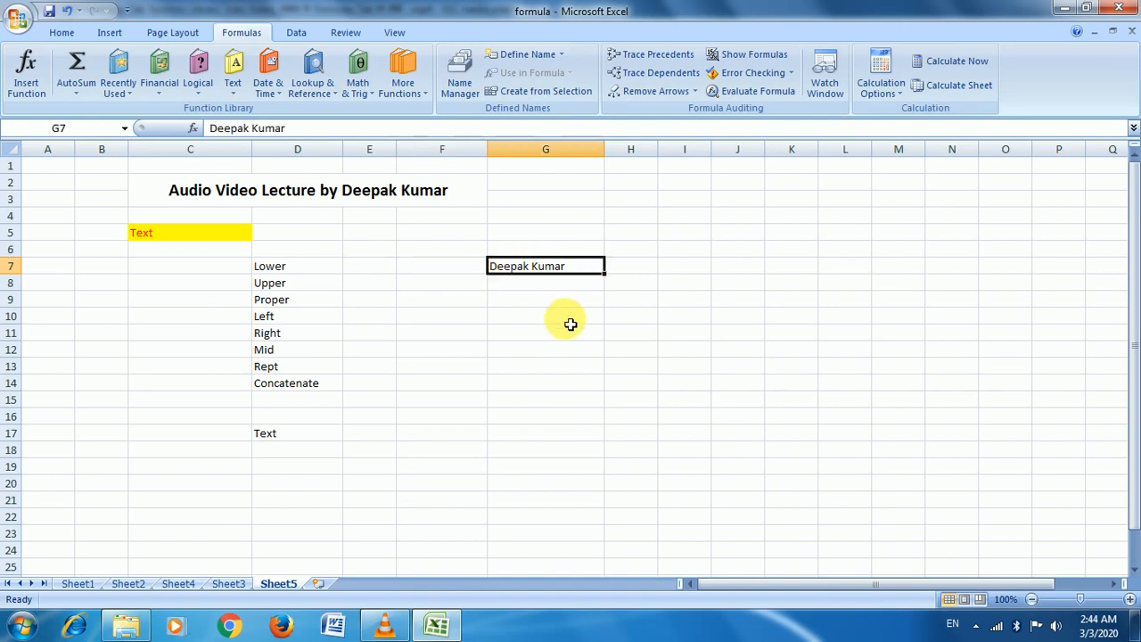
left_click(447, 275)
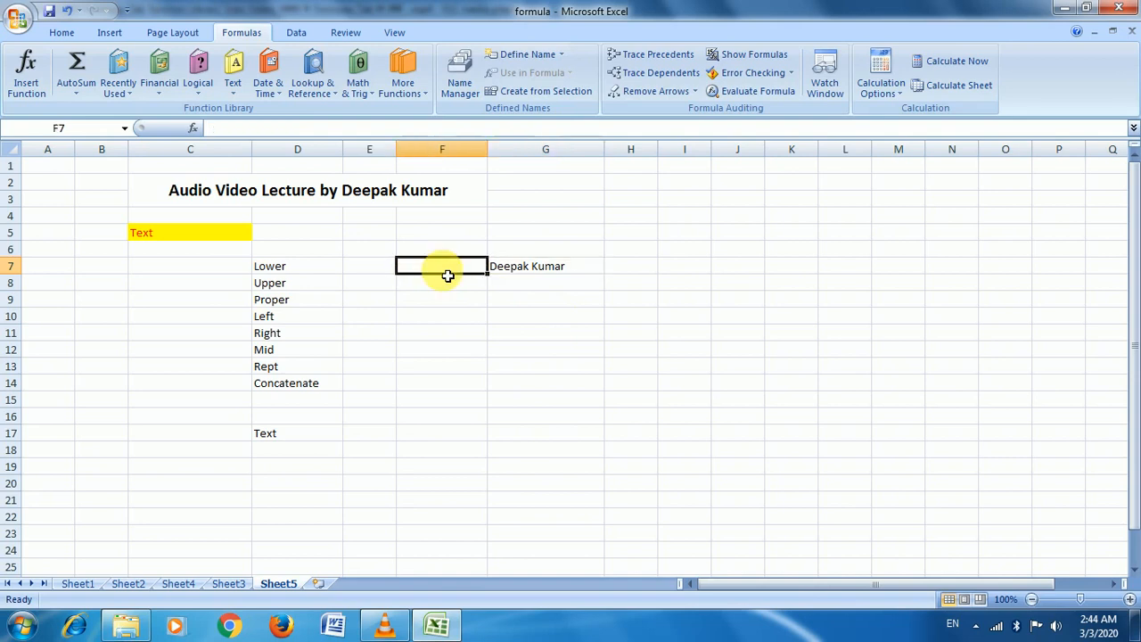
left_click(233, 87)
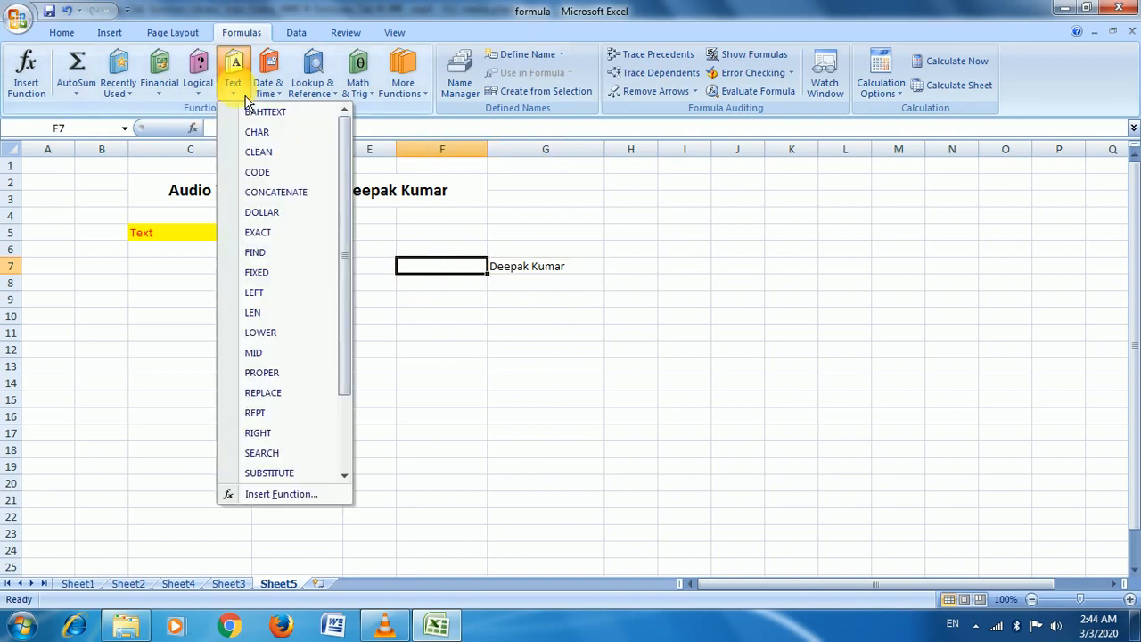
scroll(286, 330, "down", 2)
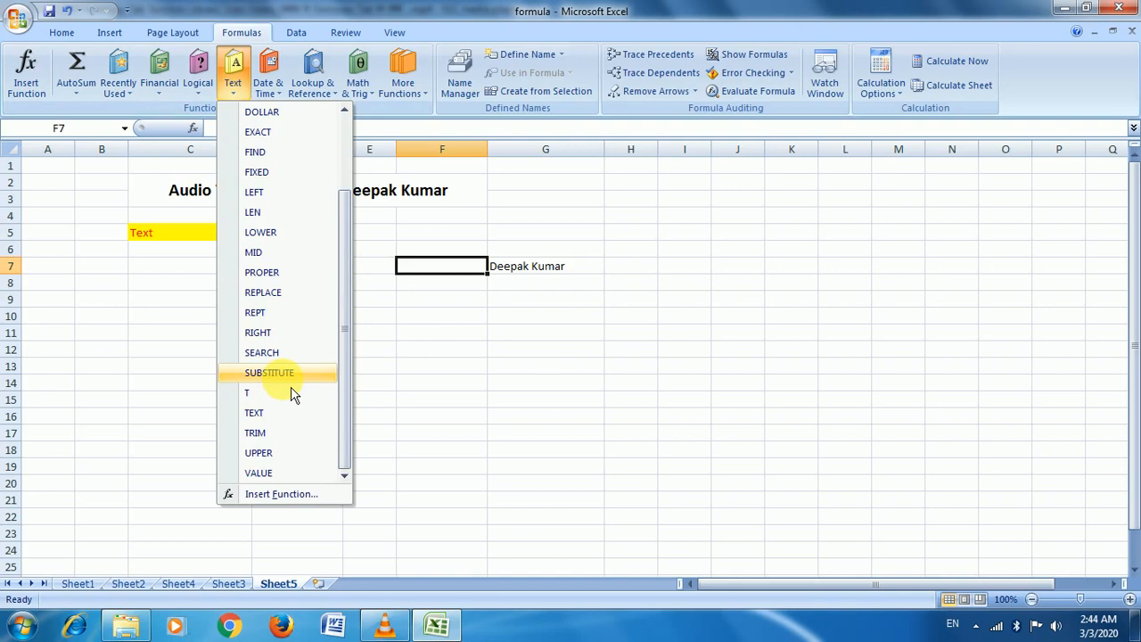
Insert =LOWER(G7) into F7, then select F8 for the uppercase result
left_click(279, 233)
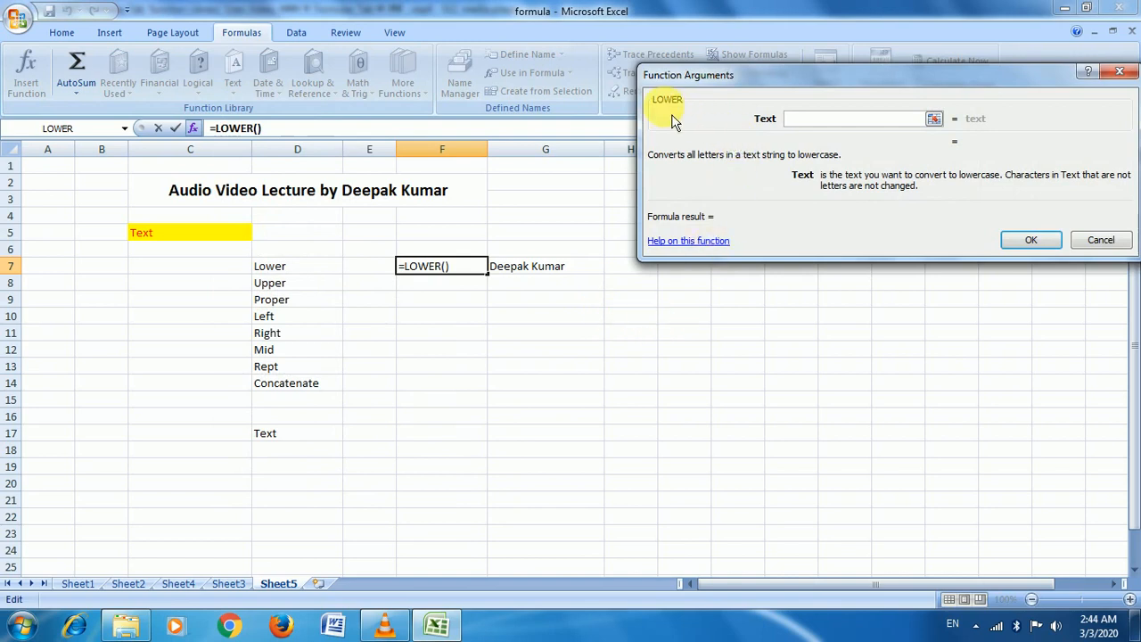
left_click(933, 119)
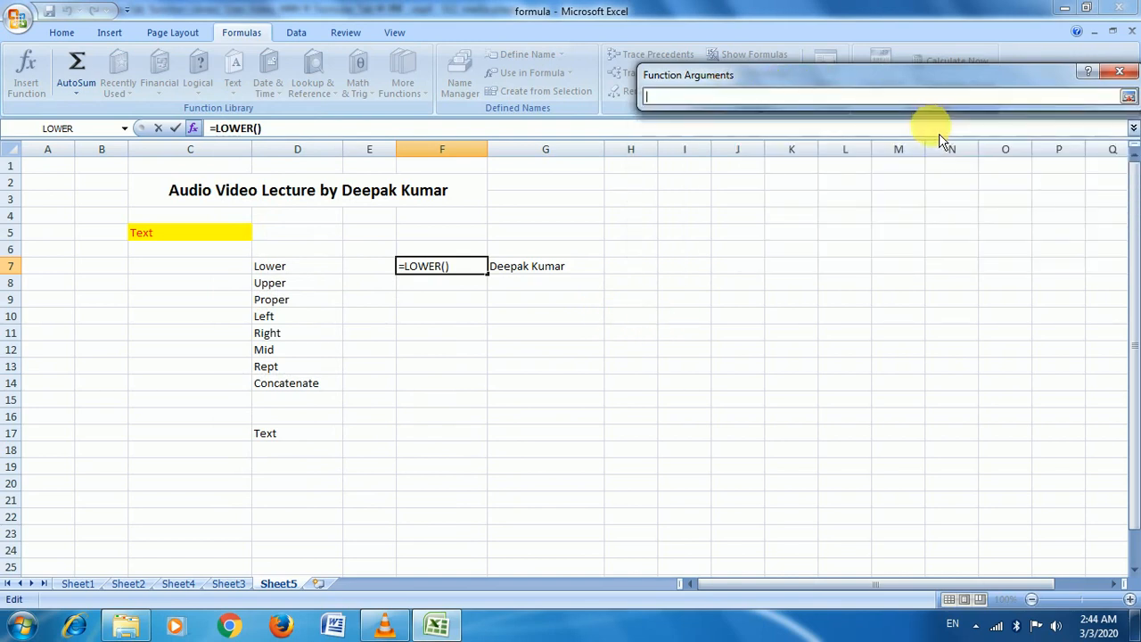
left_click(543, 275)
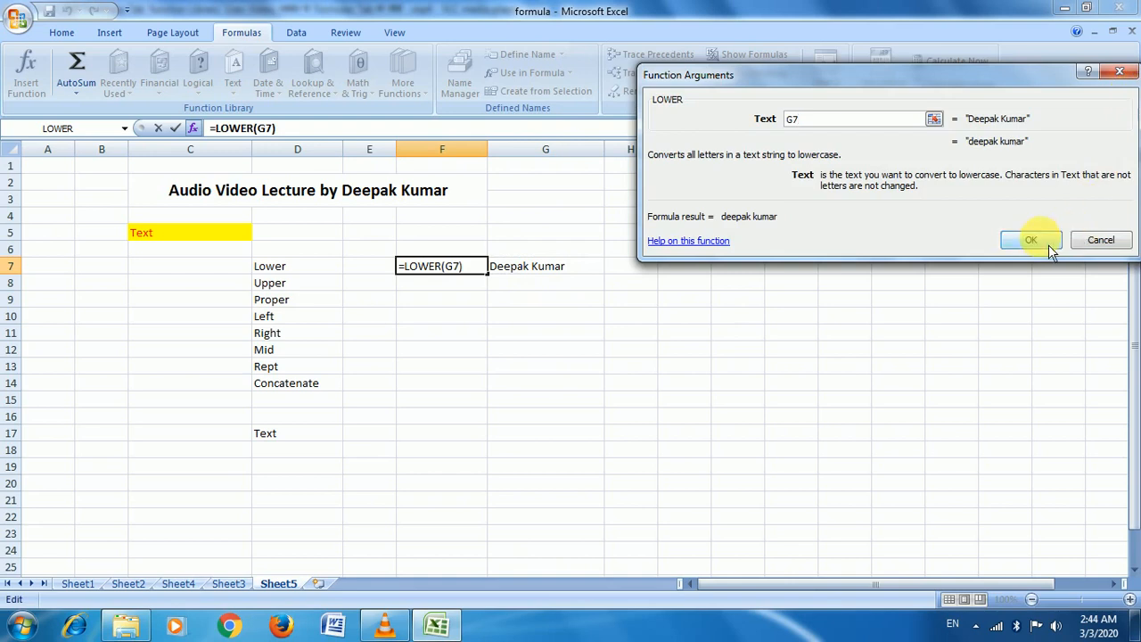
left_click(1046, 248)
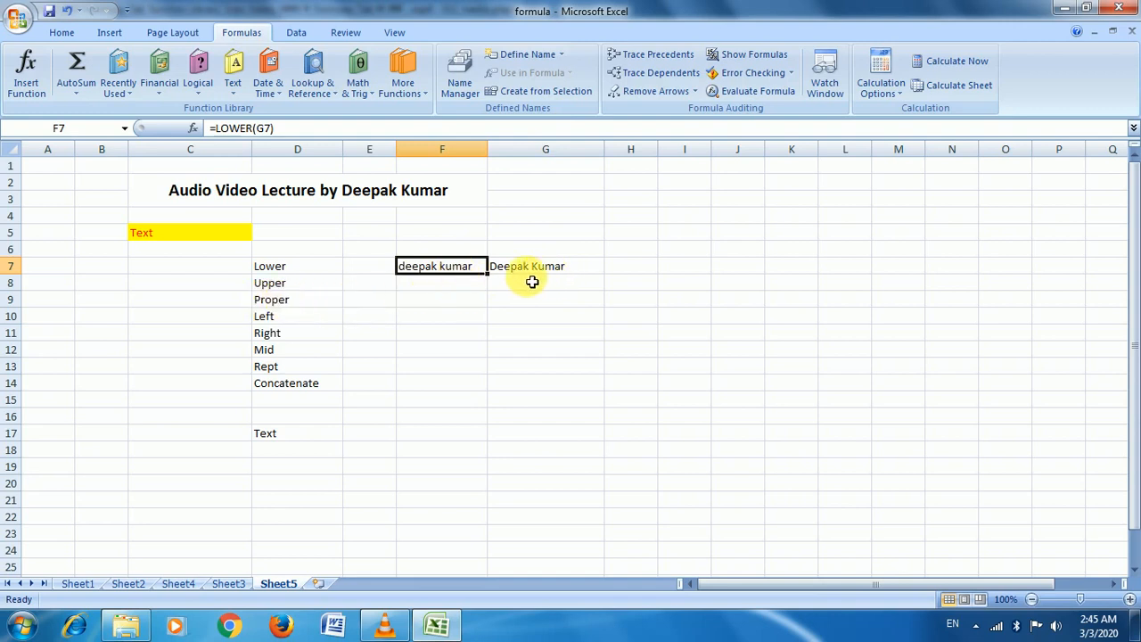
left_click(293, 287)
left_click(455, 289)
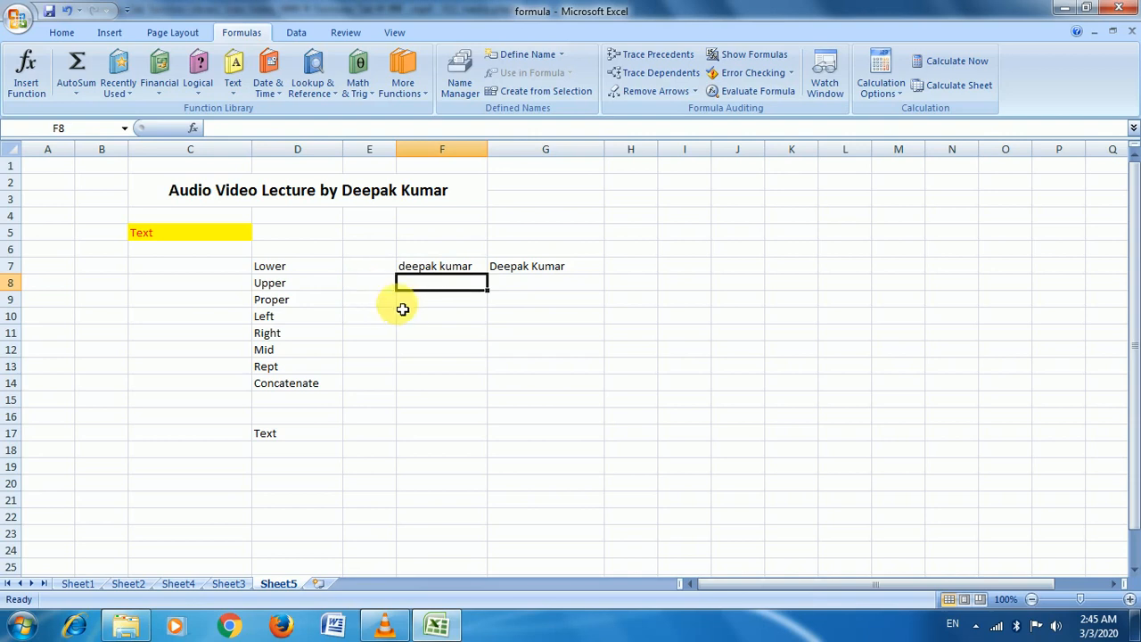
Enter =UPPER(G7) in F8 so the sample name from G7 shows in capitals
left_click(235, 91)
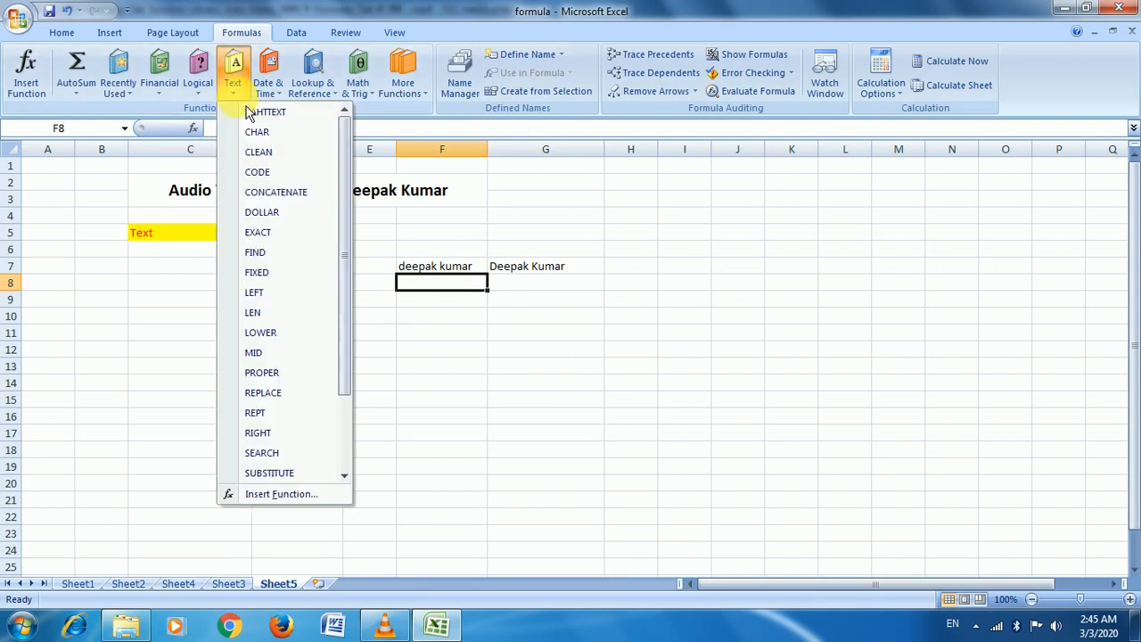
scroll(309, 179, "down", 2)
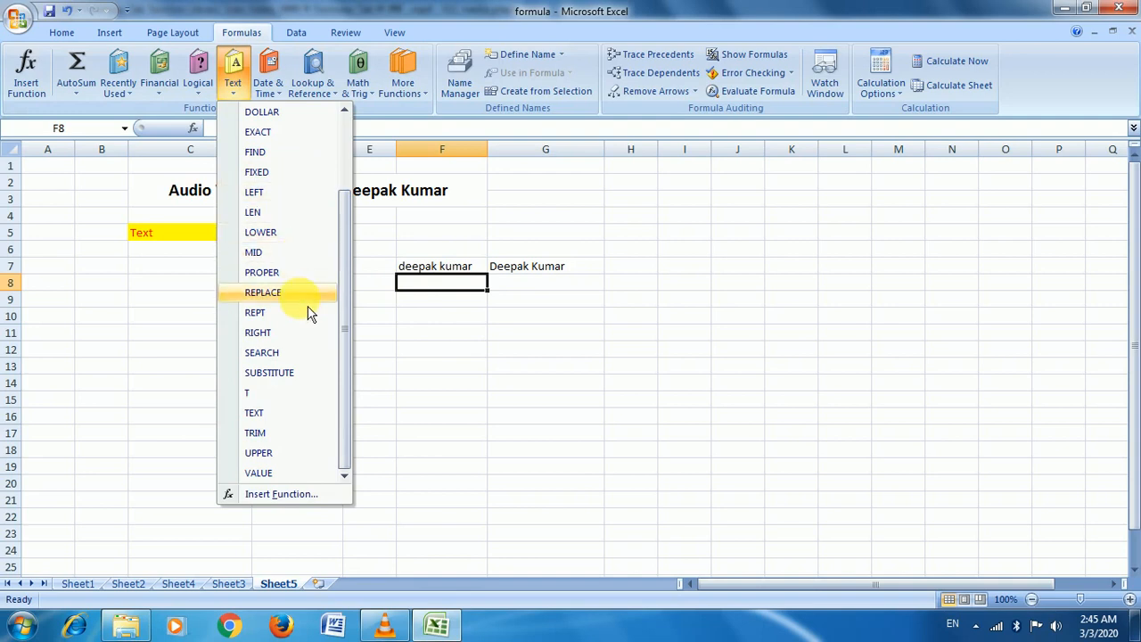
left_click(301, 461)
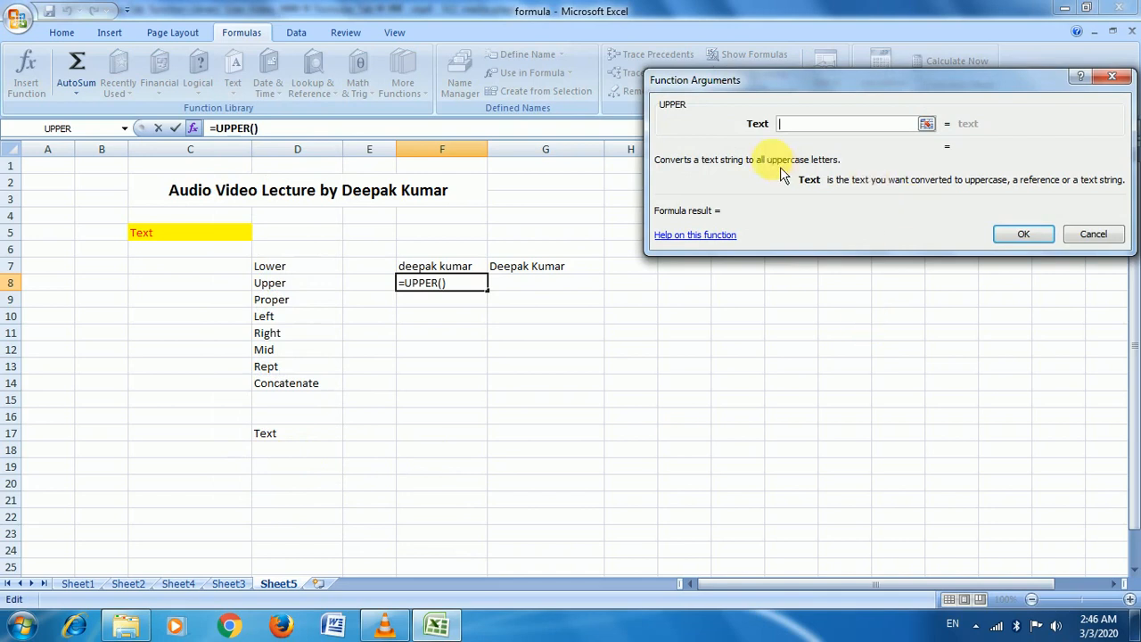
left_click(927, 127)
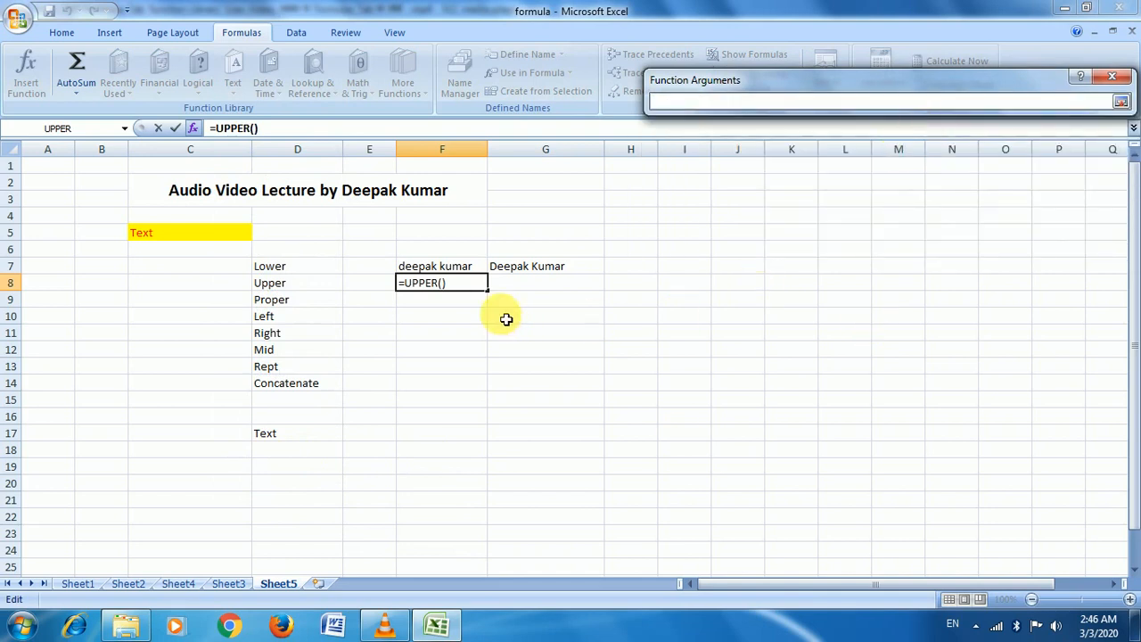
left_click(510, 265)
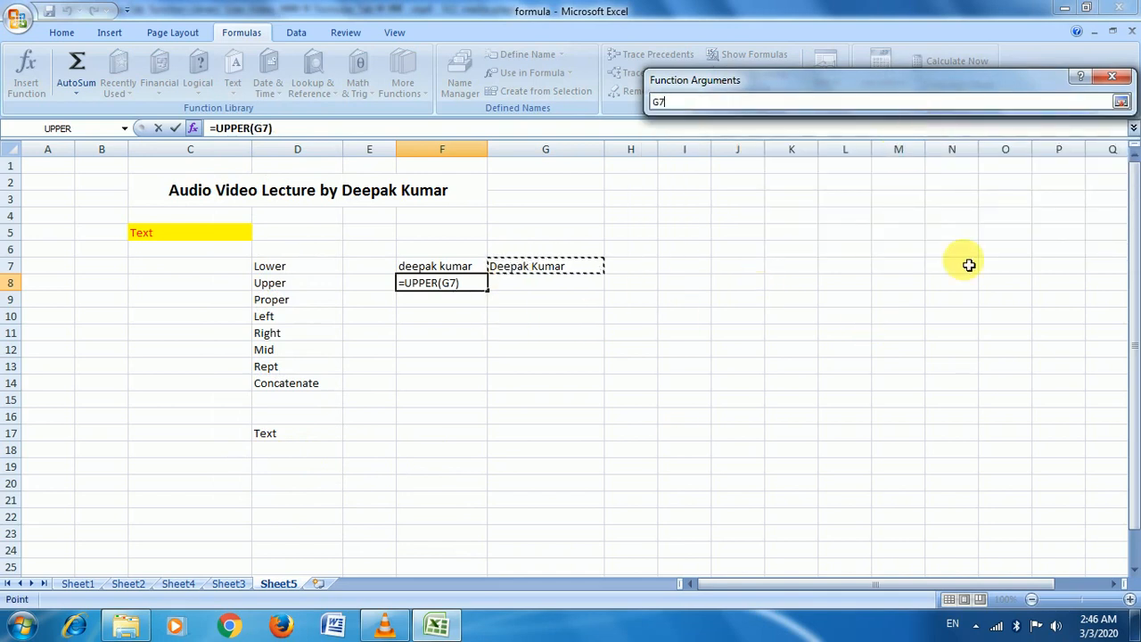
left_click(1121, 102)
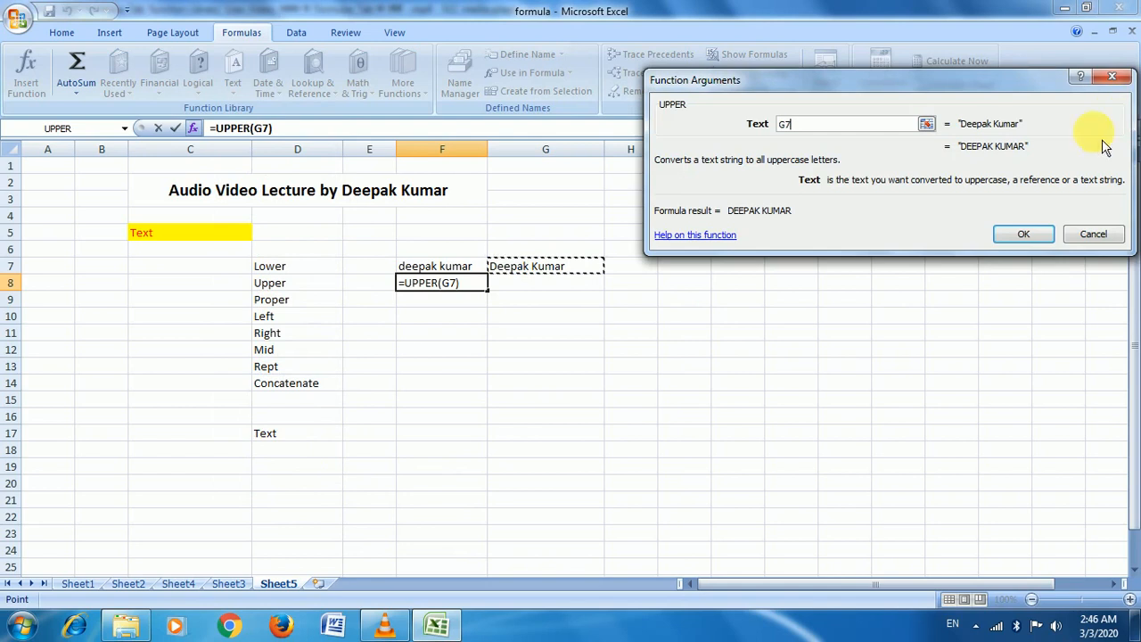
left_click(1026, 236)
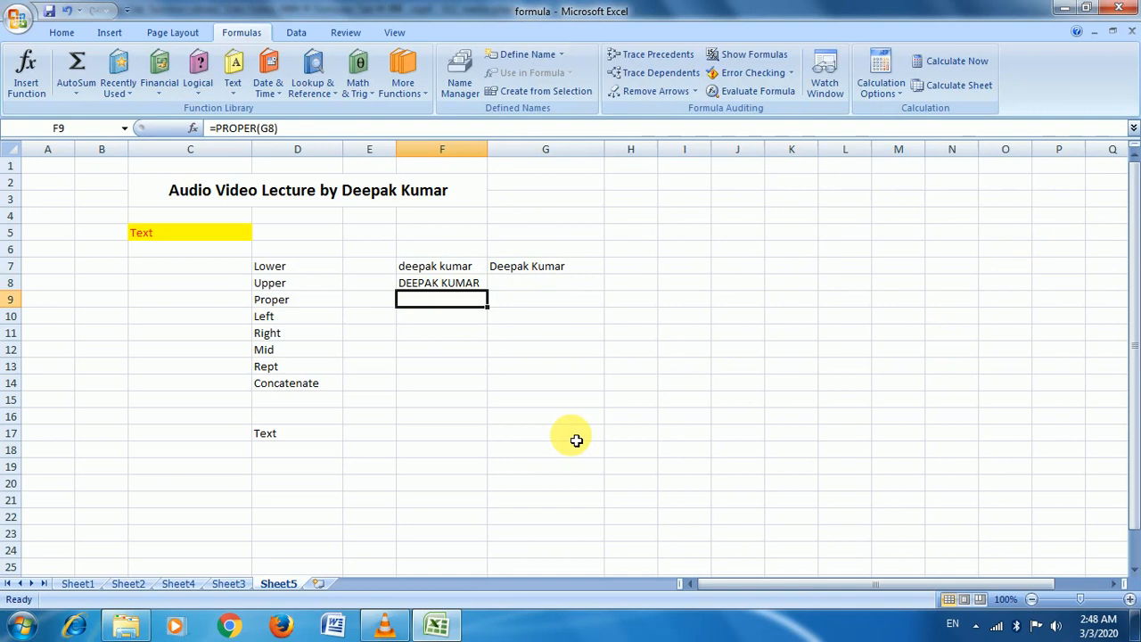
Type the test word CoMpuTer into G8
key("Right")
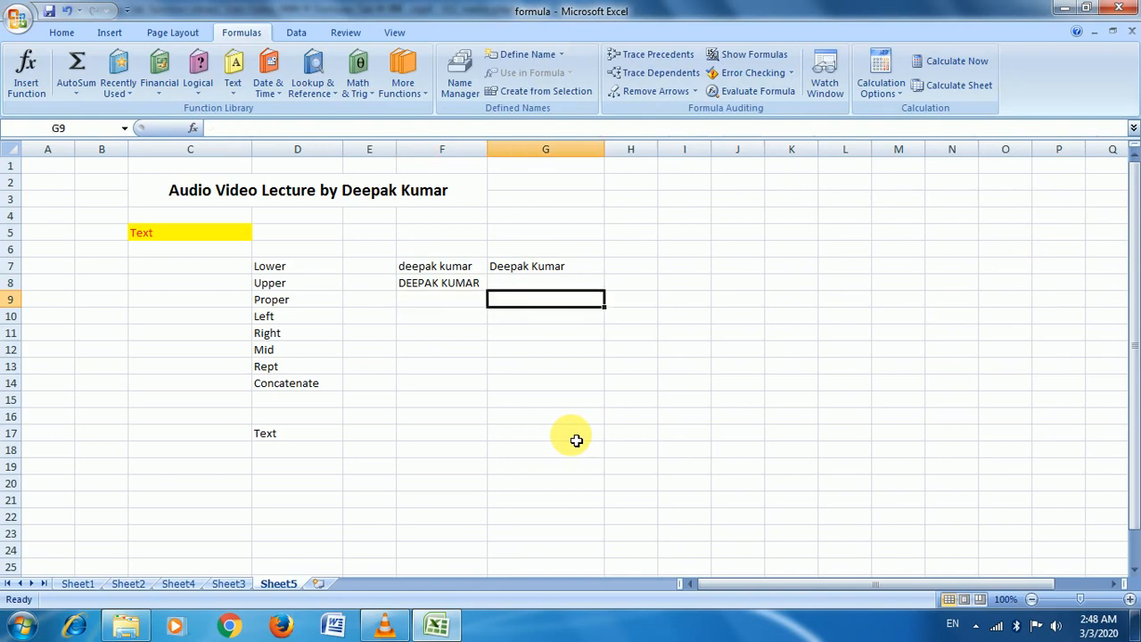
key("Up")
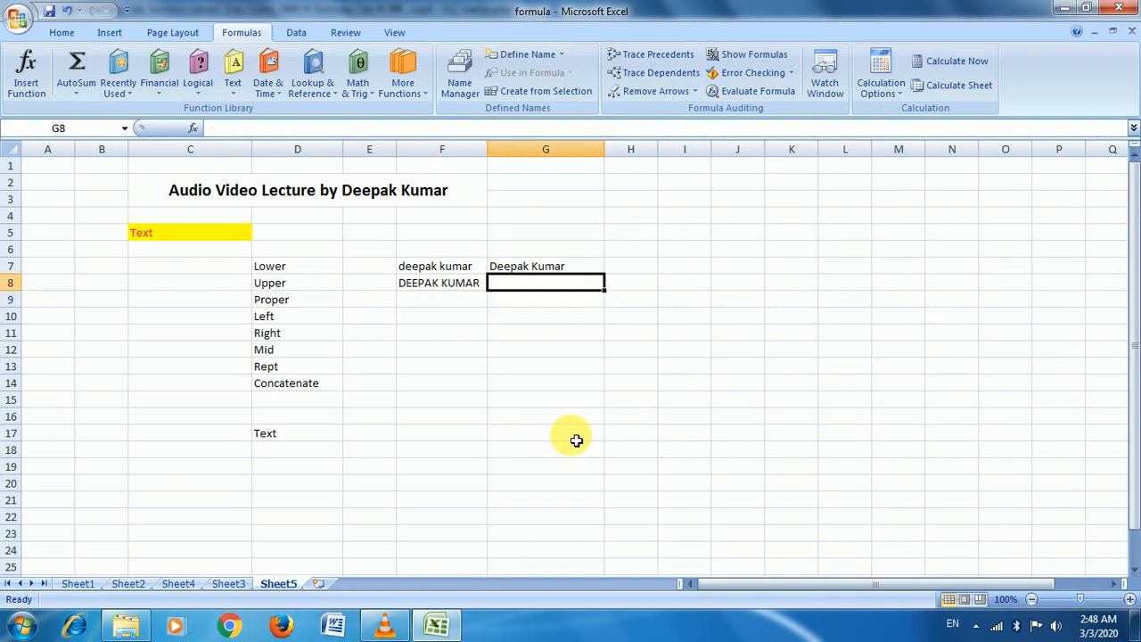
type("C")
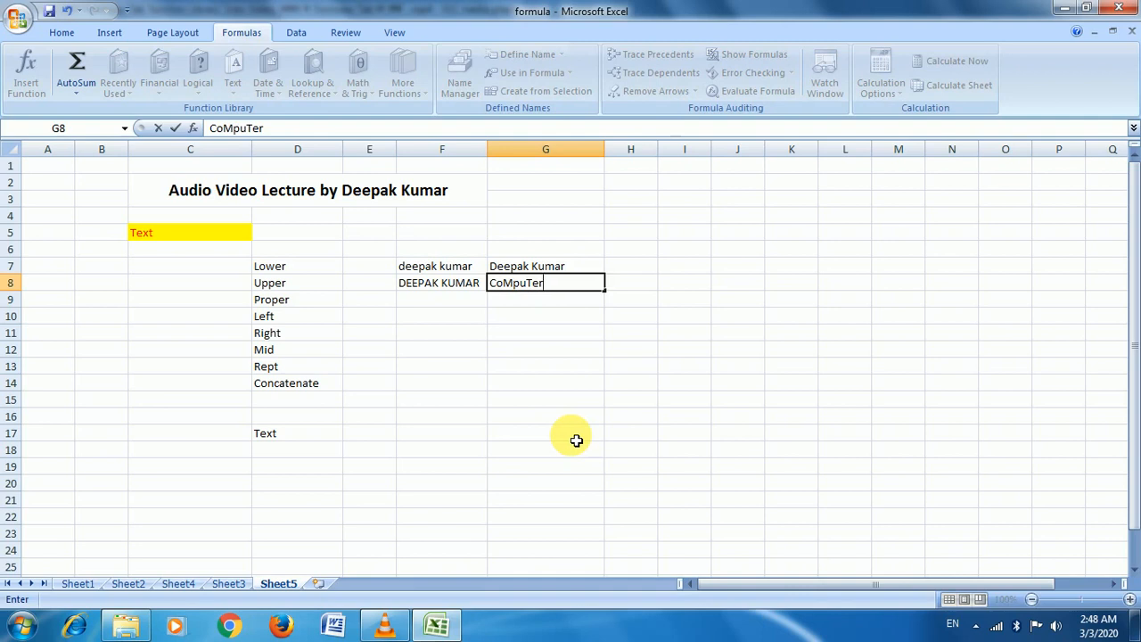
type("oMpuTer")
key("Return")
Delete the PROPER formula from F9, leaving F9 empty
key("Up")
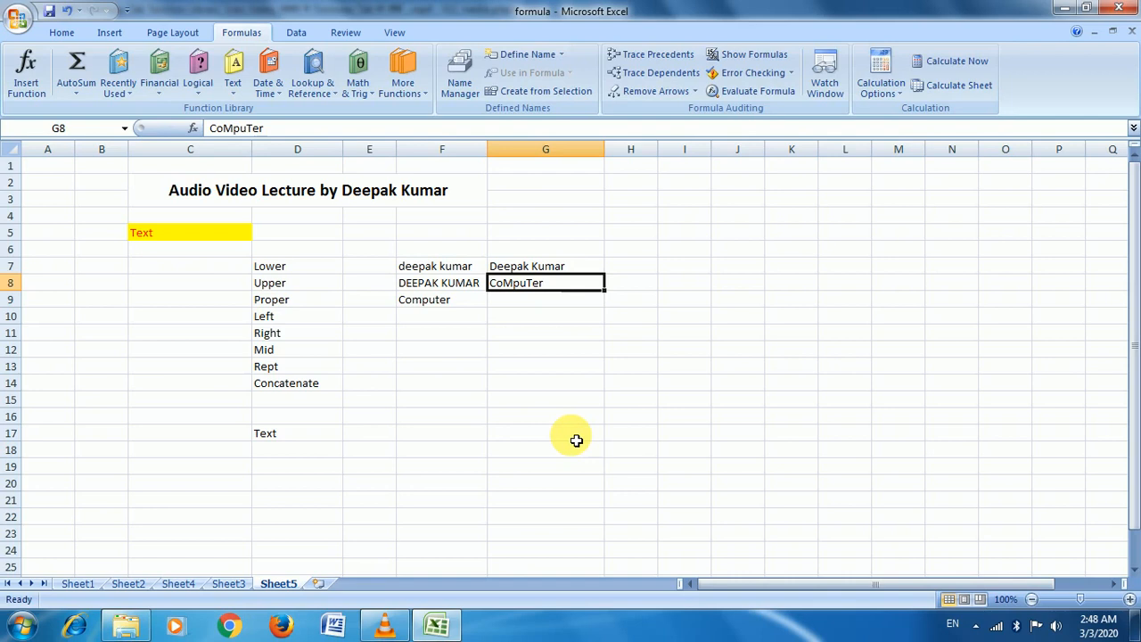
key("Down")
key("Down")
key("Left")
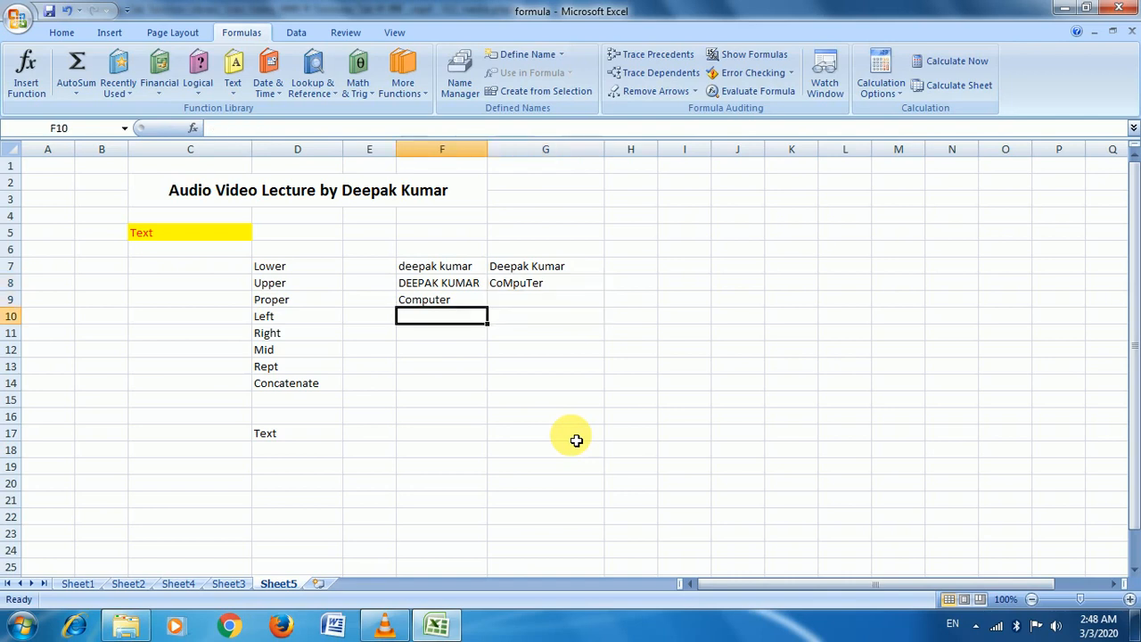
key("Up")
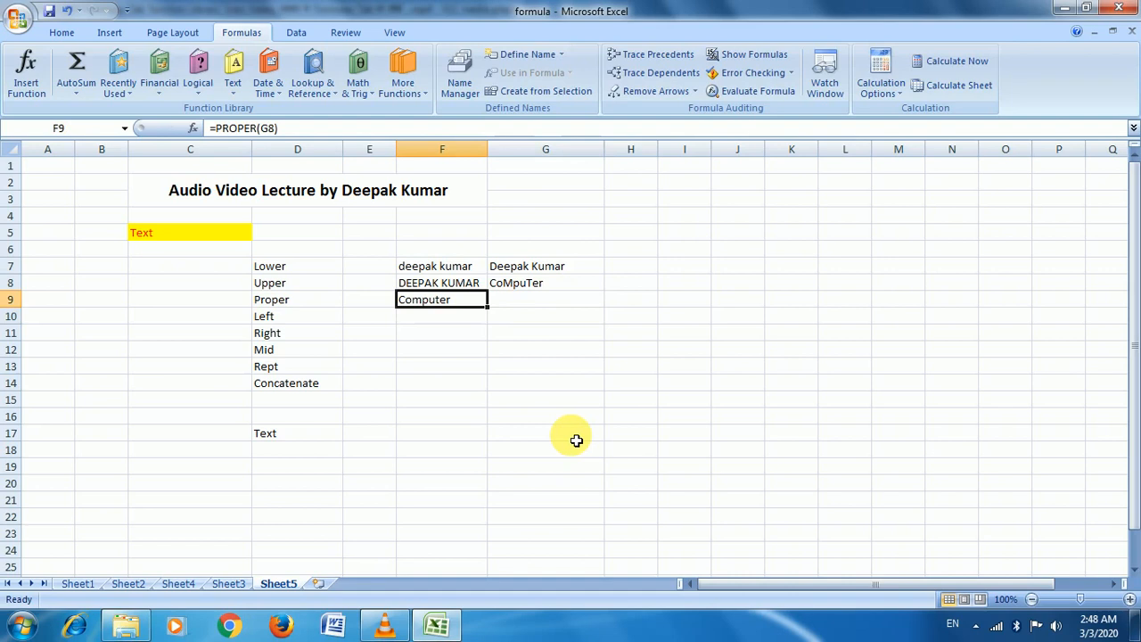
key("Delete")
left_click(553, 348)
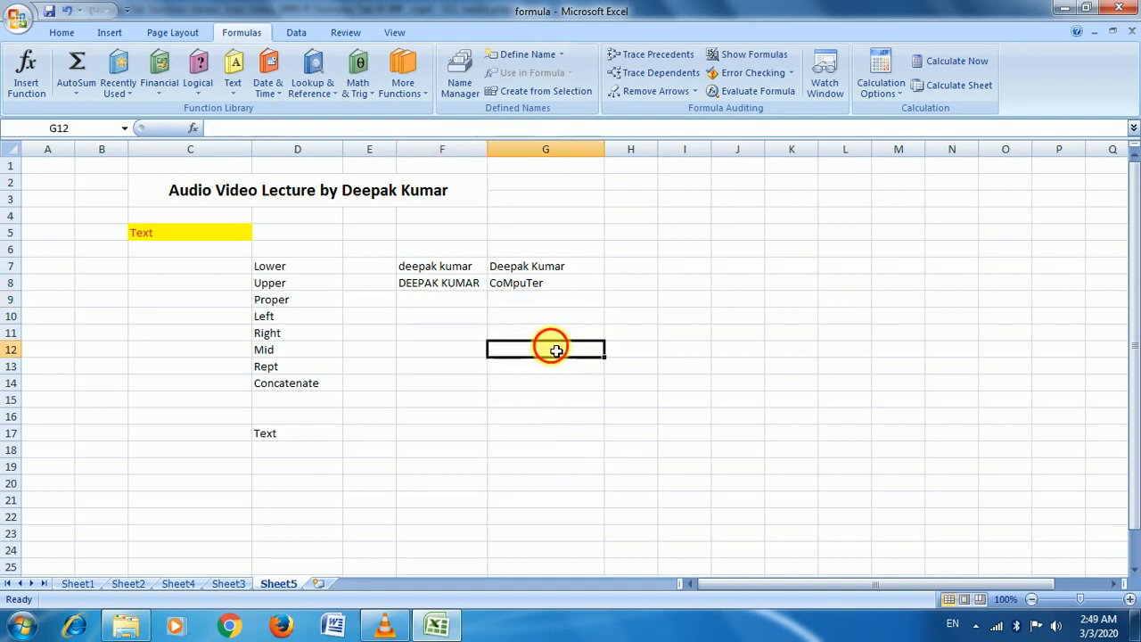
left_click(520, 286)
left_click(441, 309)
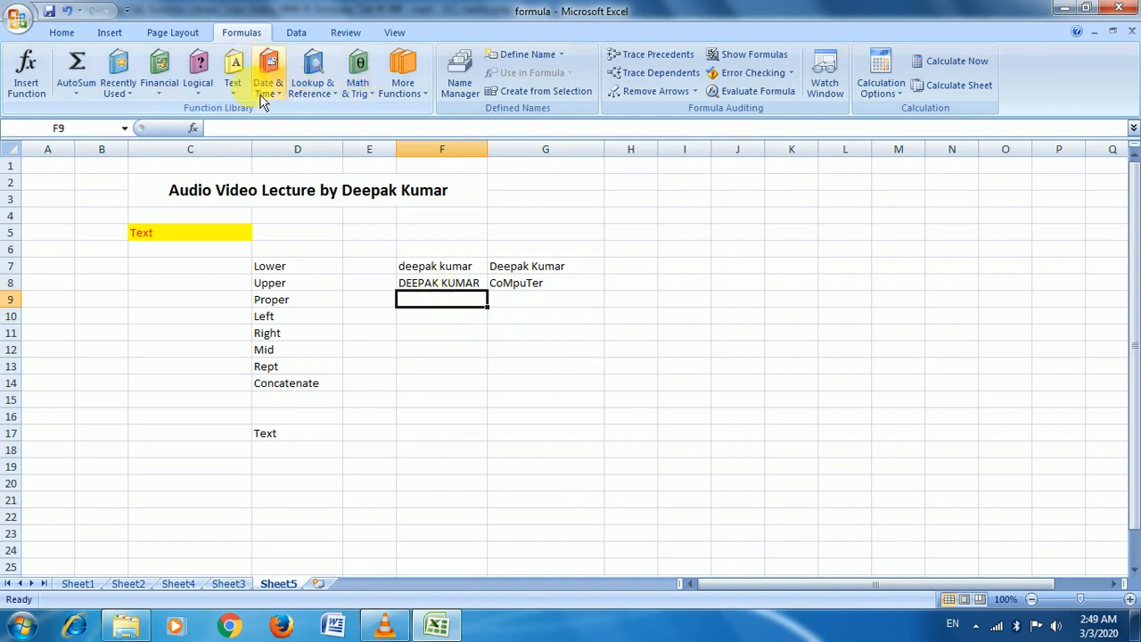
Insert =PROPER(G8) in F9 so CoMpuTer is shown as Computer
left_click(234, 84)
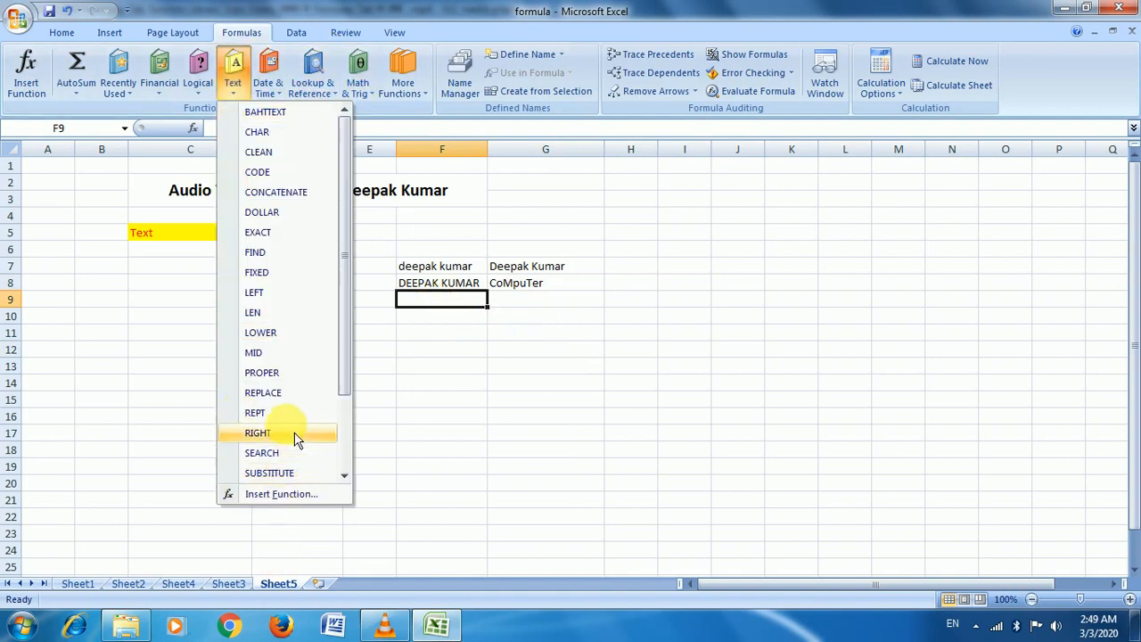
left_click(295, 374)
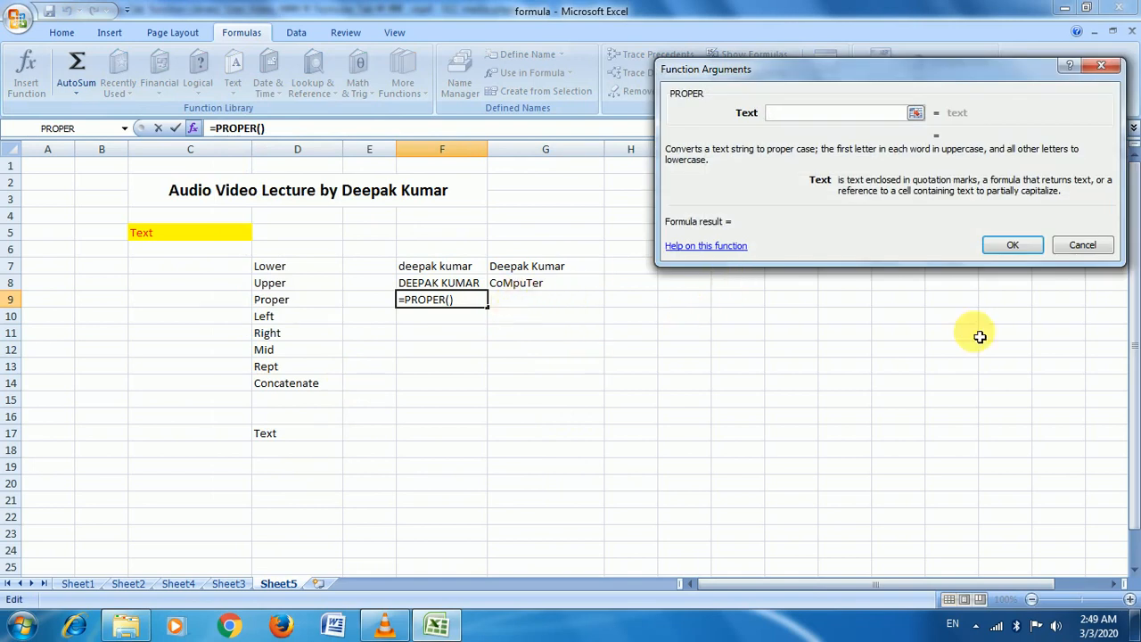
left_click(915, 112)
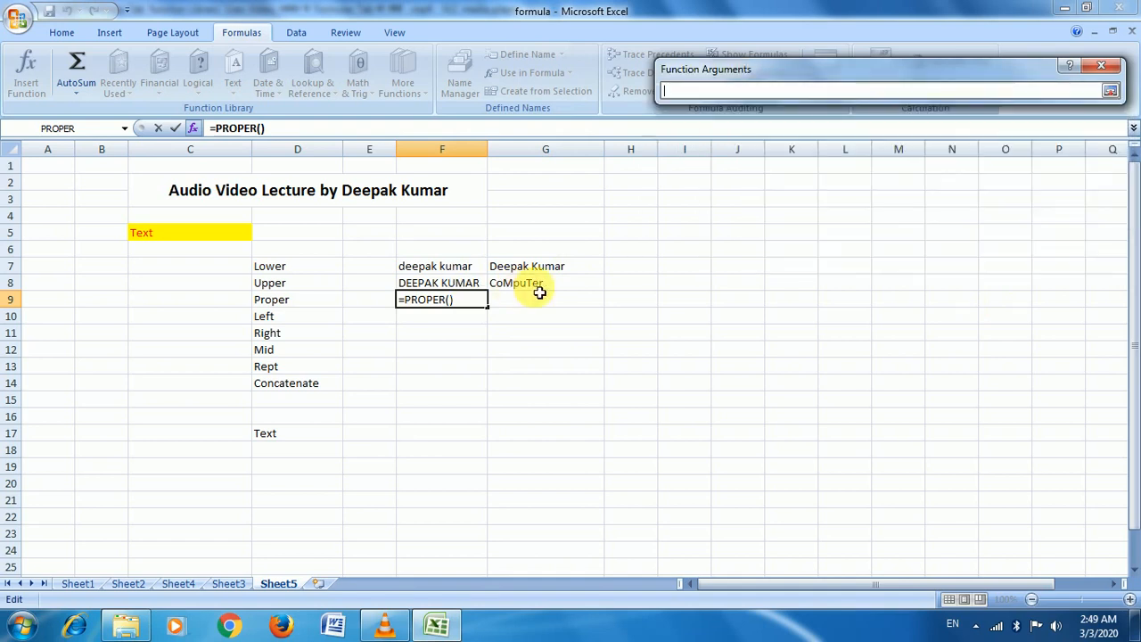
left_click(535, 285)
left_click(1110, 90)
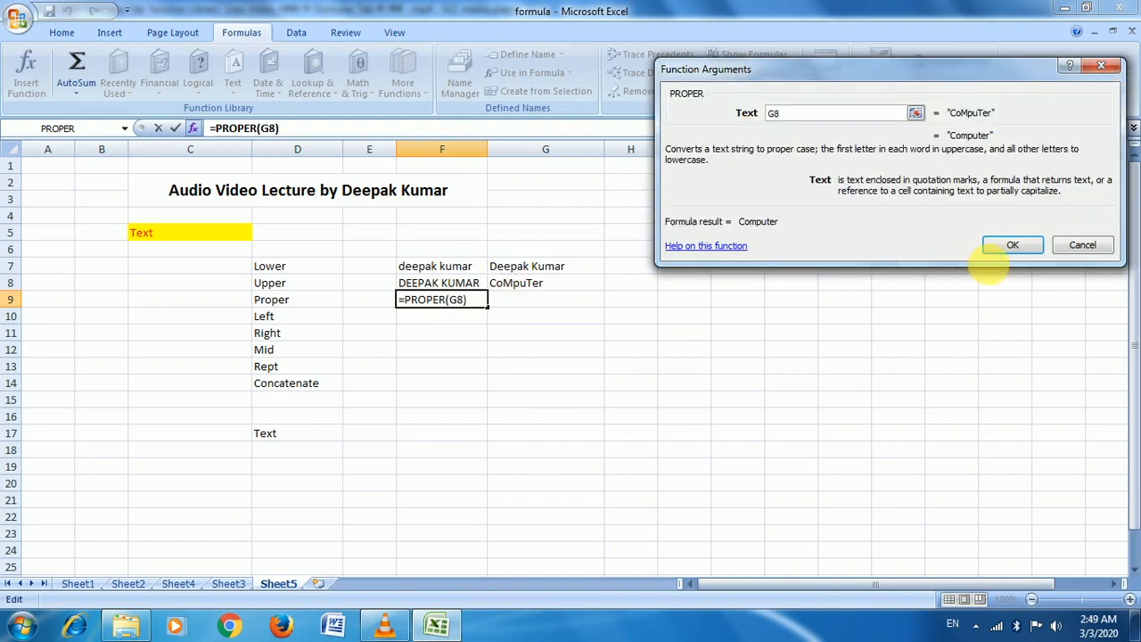
left_click(1010, 246)
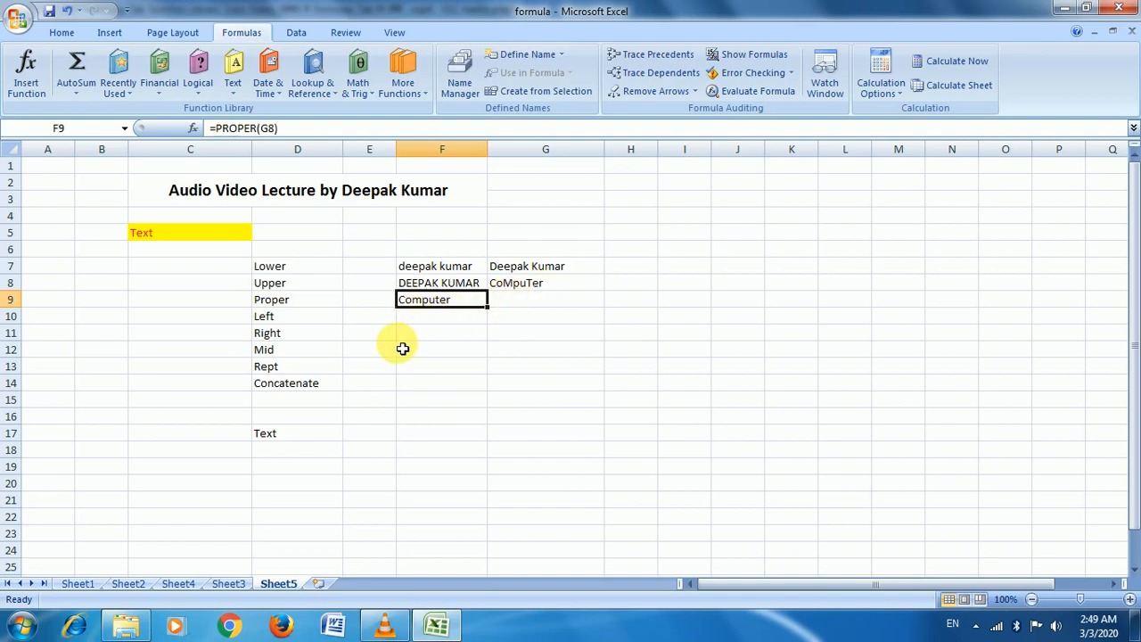
left_click(457, 322)
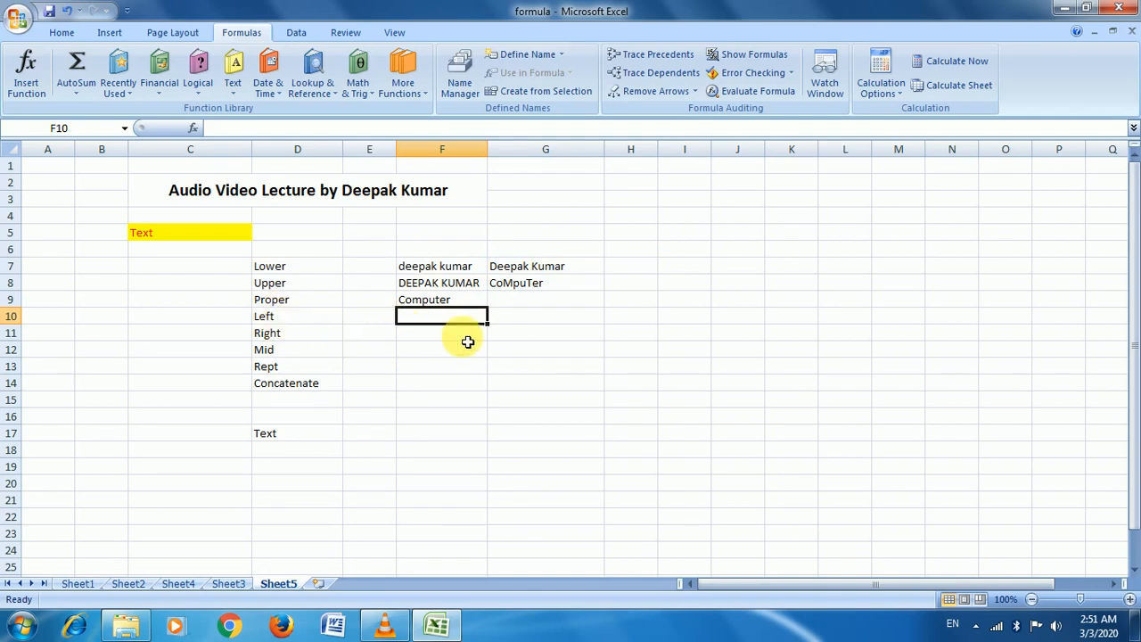
Enter =LEFT(G7,3) in F10 to return the sample name's first three characters
left_click(234, 73)
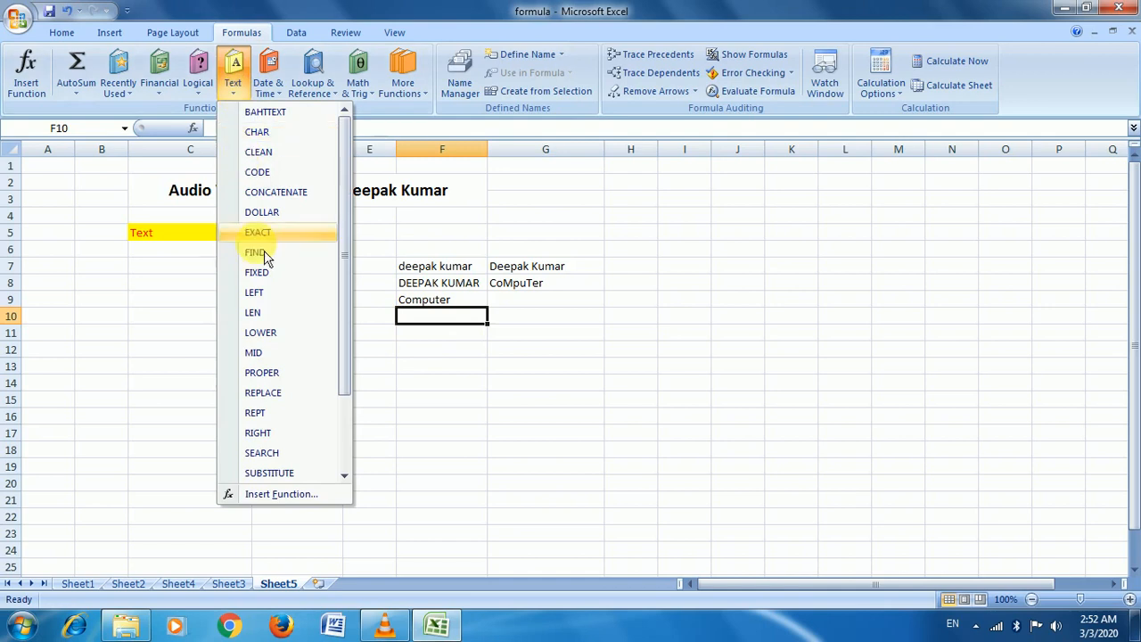
left_click(261, 294)
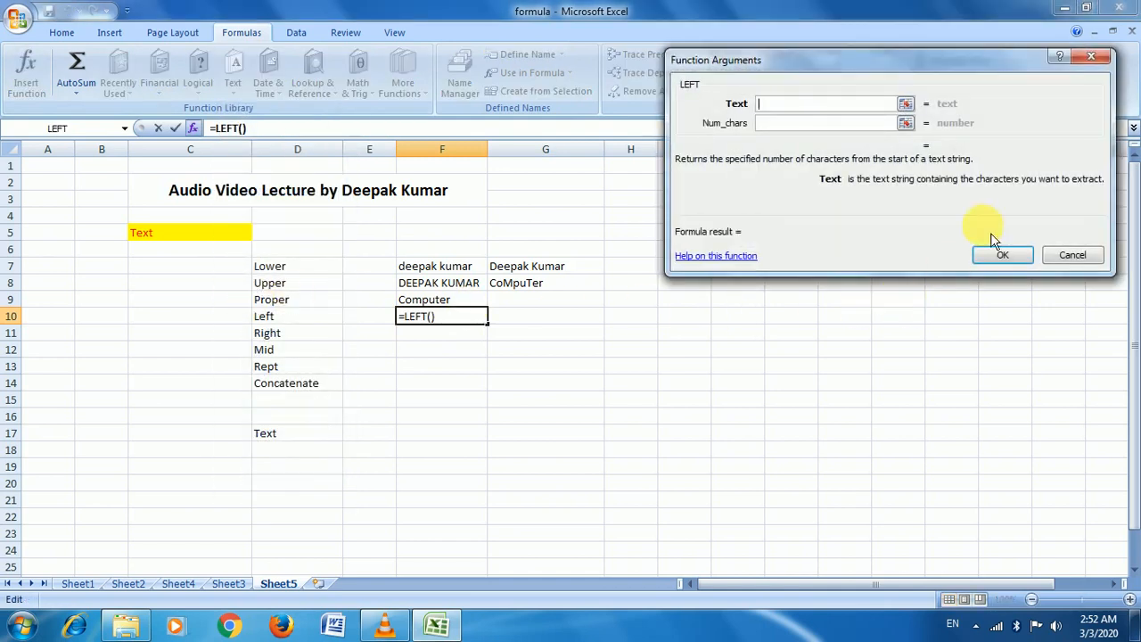
left_click(906, 104)
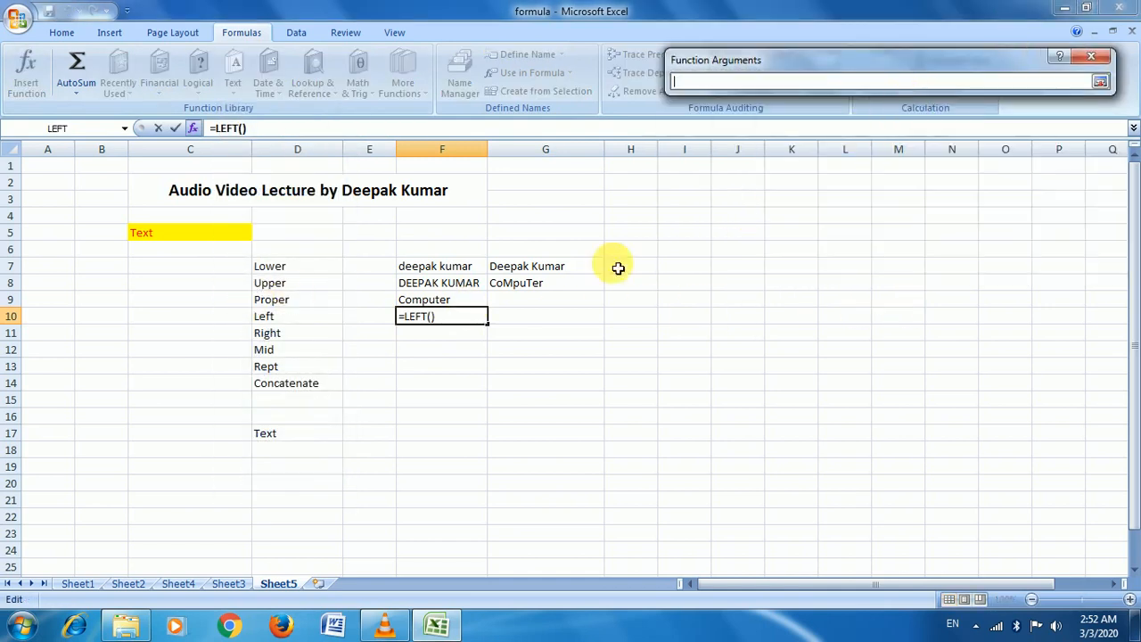
left_click(567, 269)
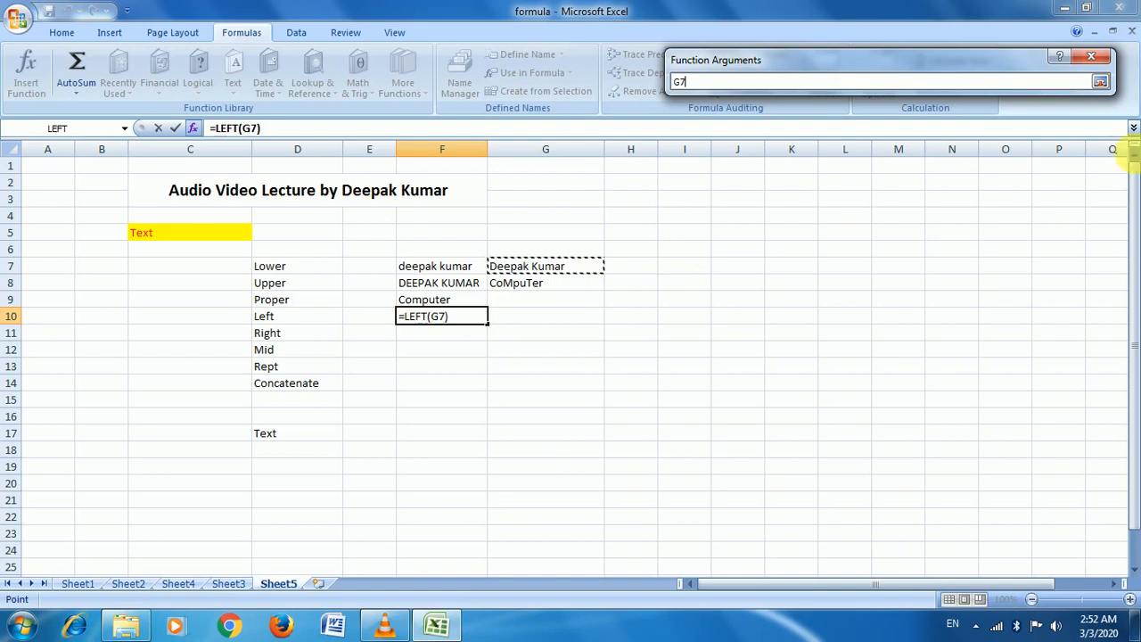
left_click(1099, 83)
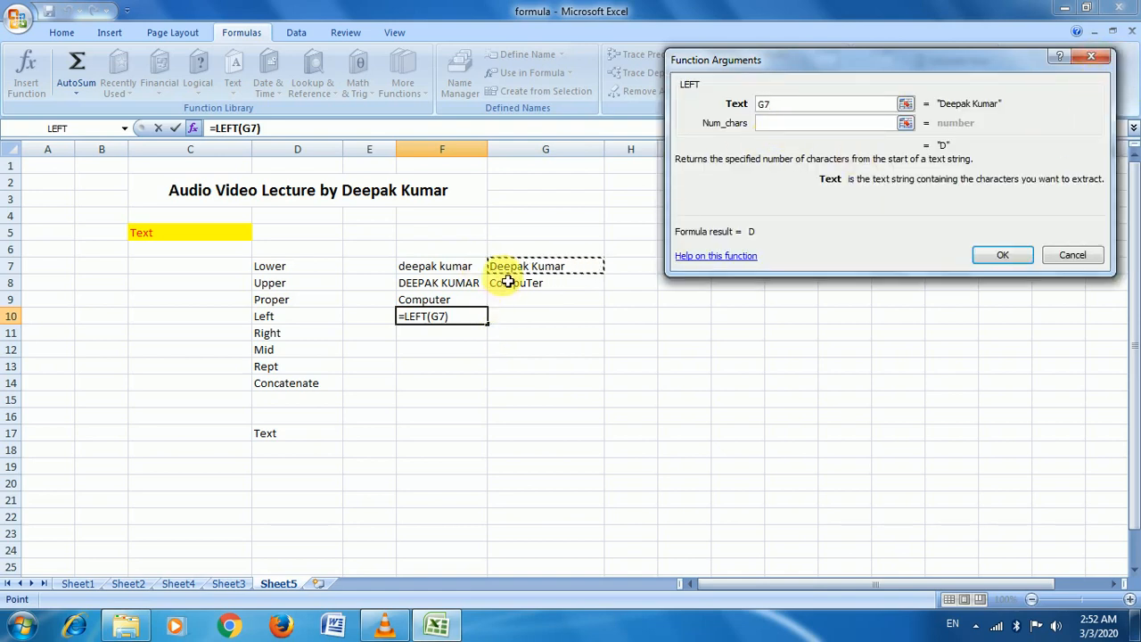
left_click(822, 123)
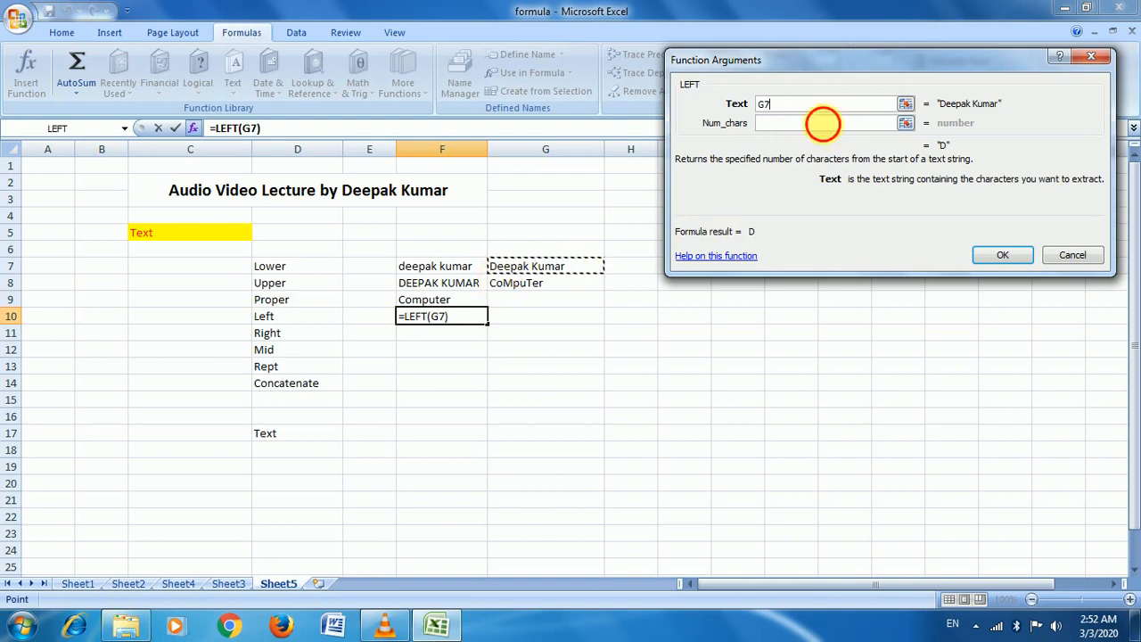
type("3")
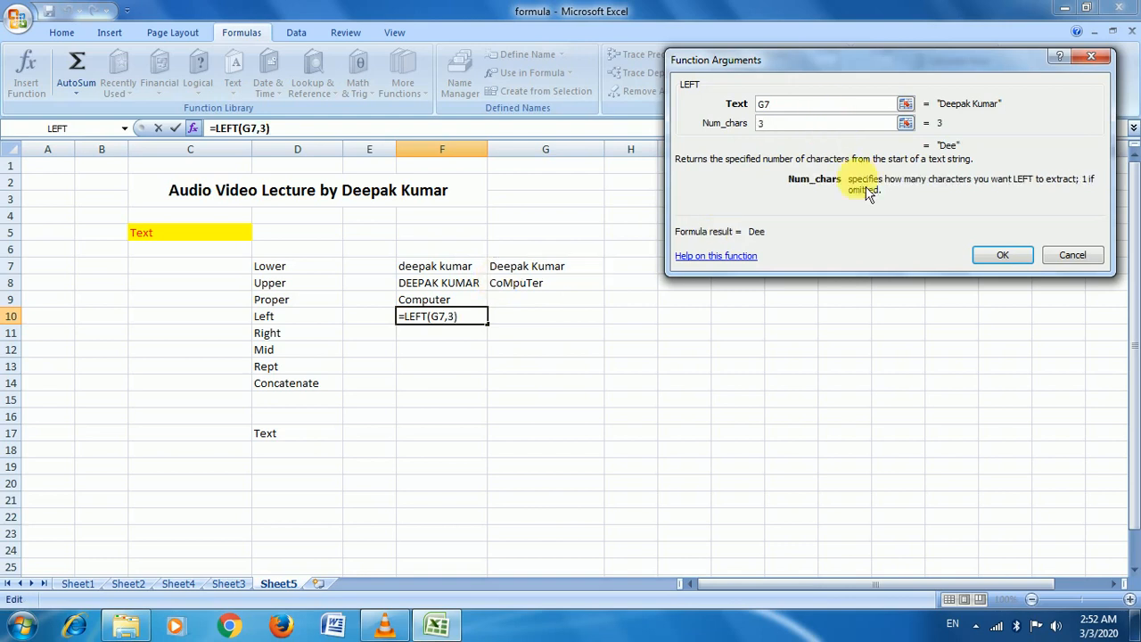
left_click(1002, 256)
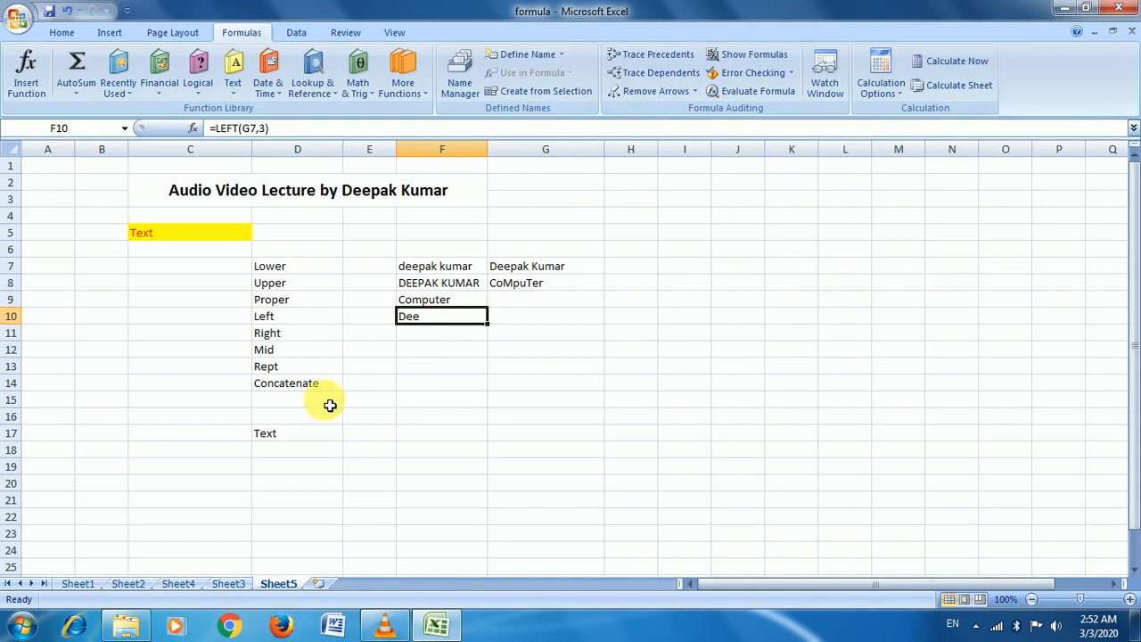
left_click(439, 340)
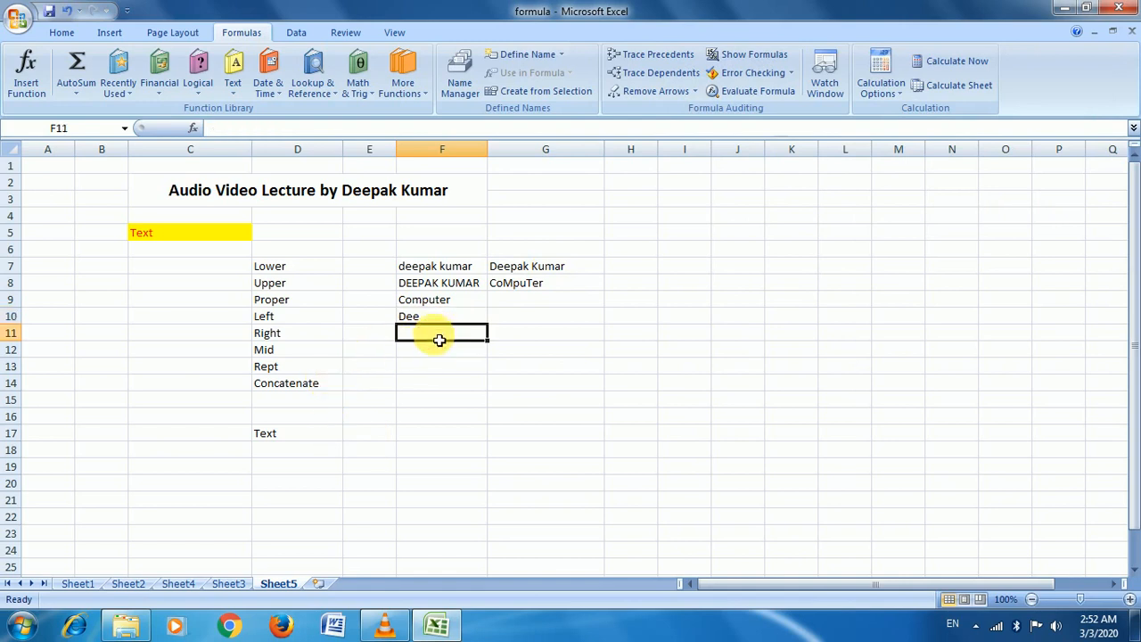
Enter =RIGHT(G7,5) in F11 to return the sample name's last five characters
left_click(233, 75)
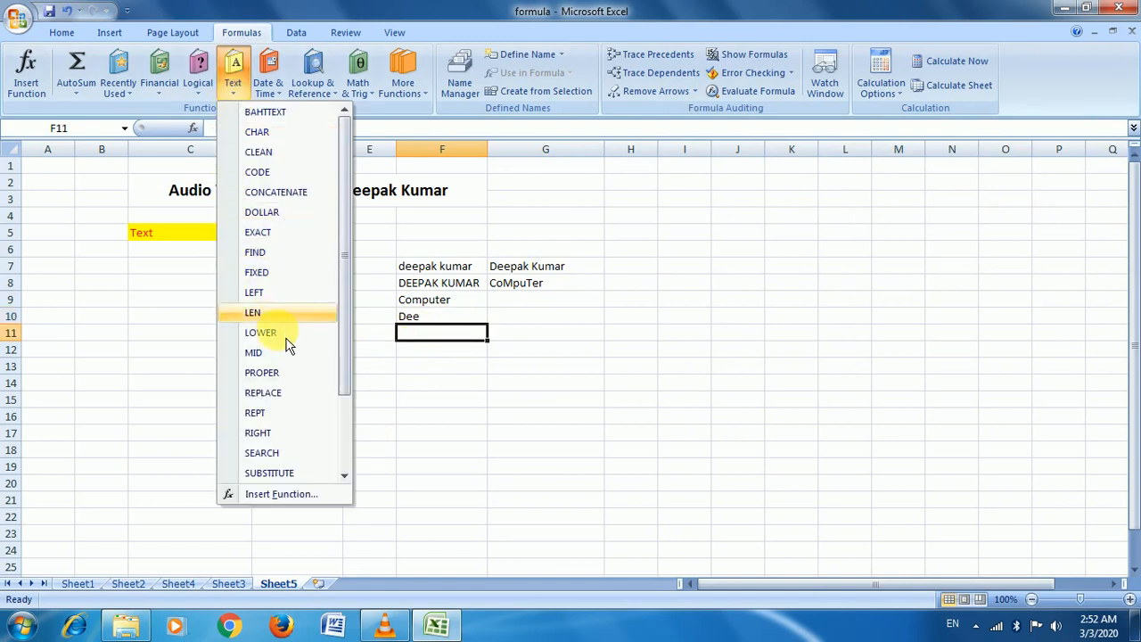
scroll(303, 339, "down", 1)
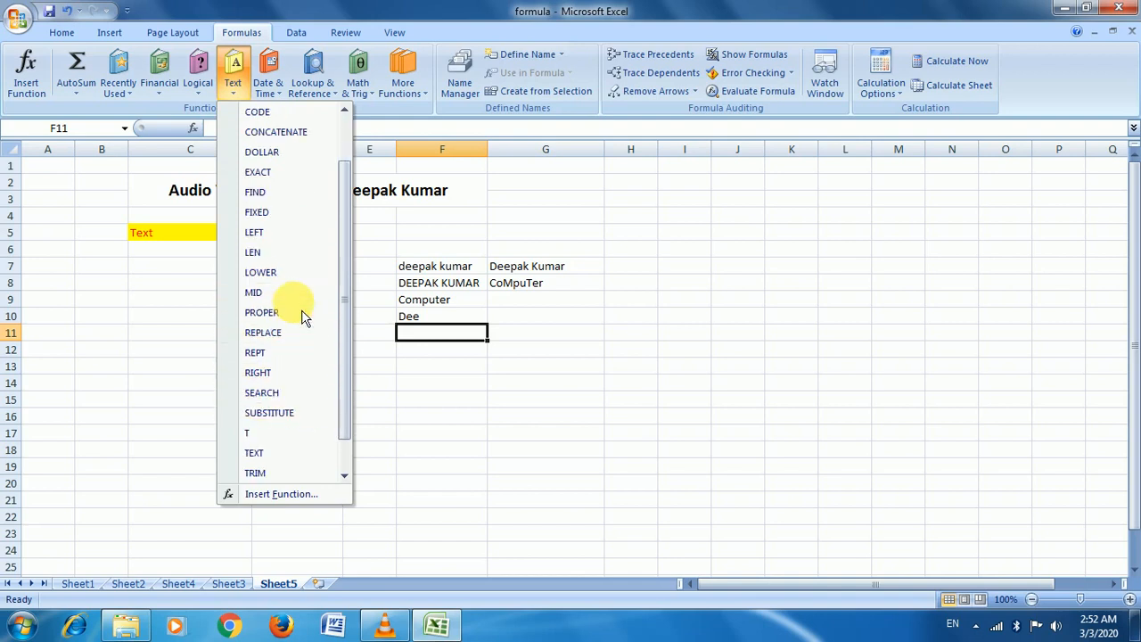
scroll(302, 450, "down", 1)
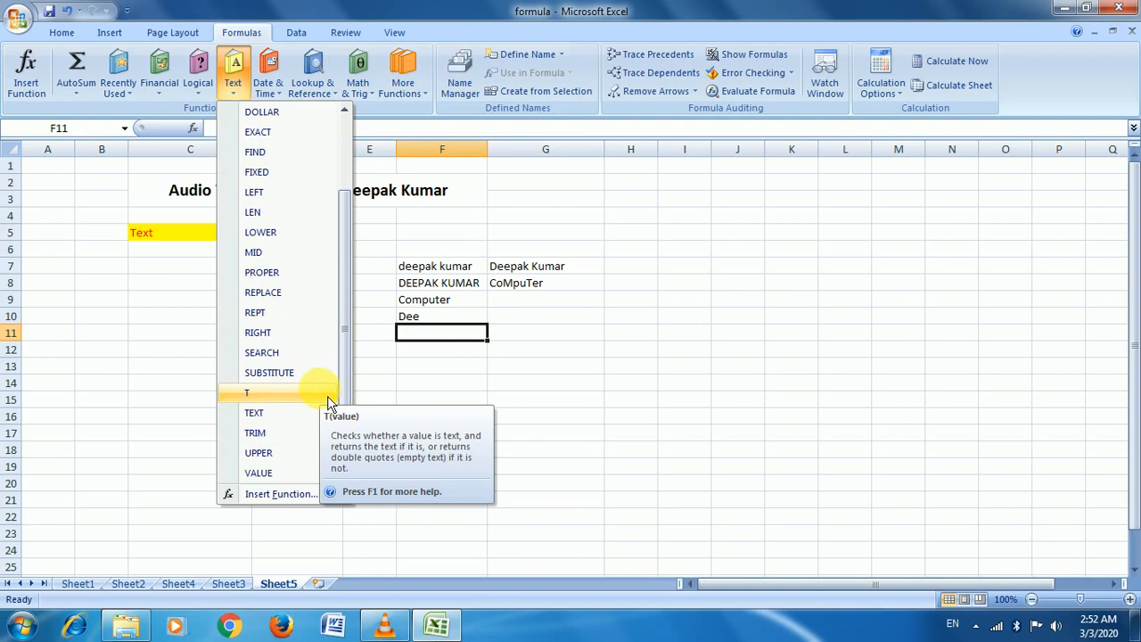
left_click(289, 337)
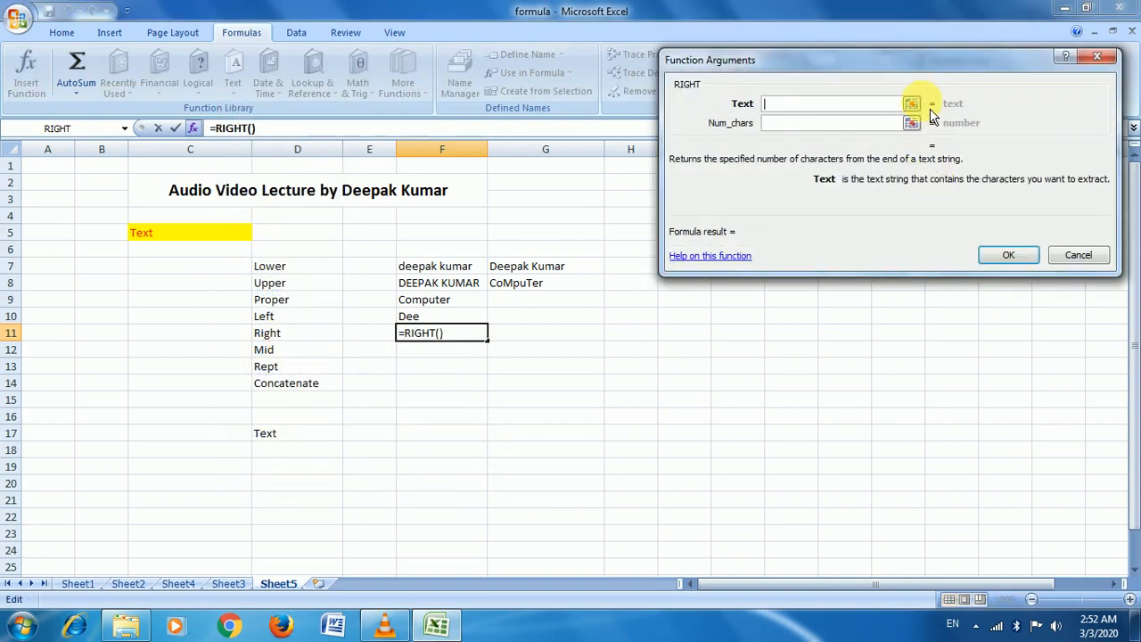
left_click(911, 103)
left_click(544, 266)
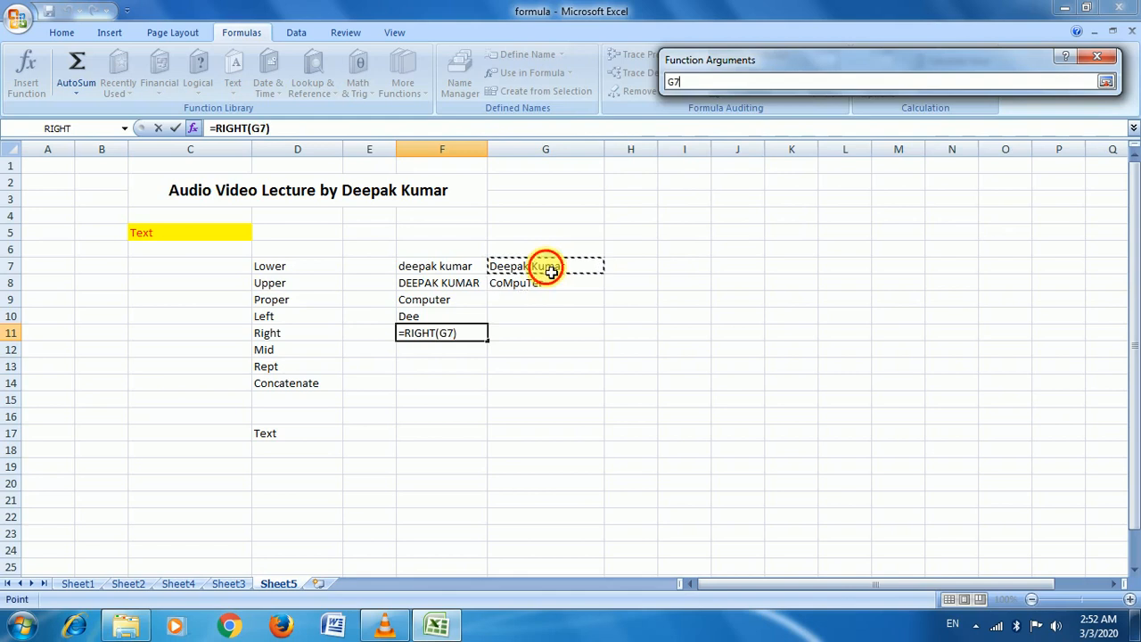
left_click(1105, 81)
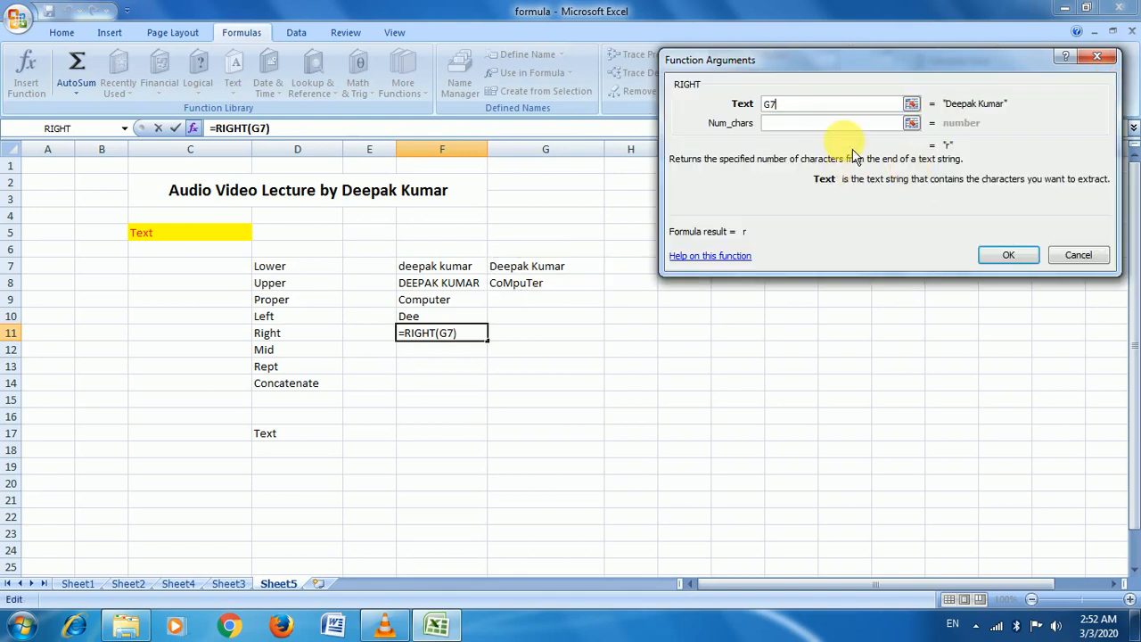
left_click(847, 123)
type("5")
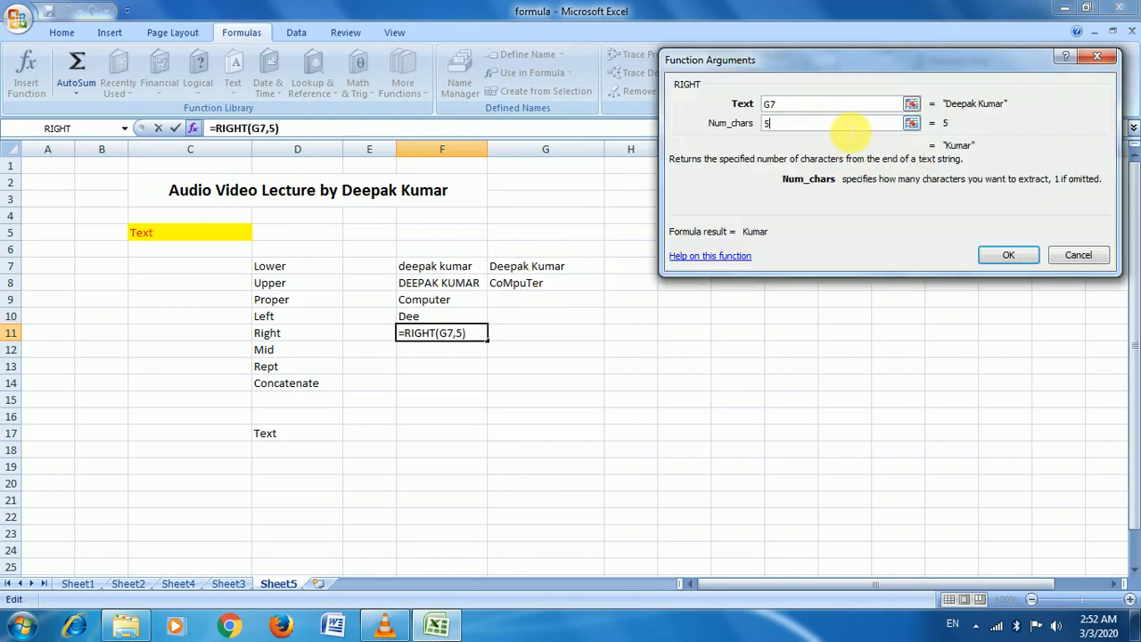
left_click(1023, 260)
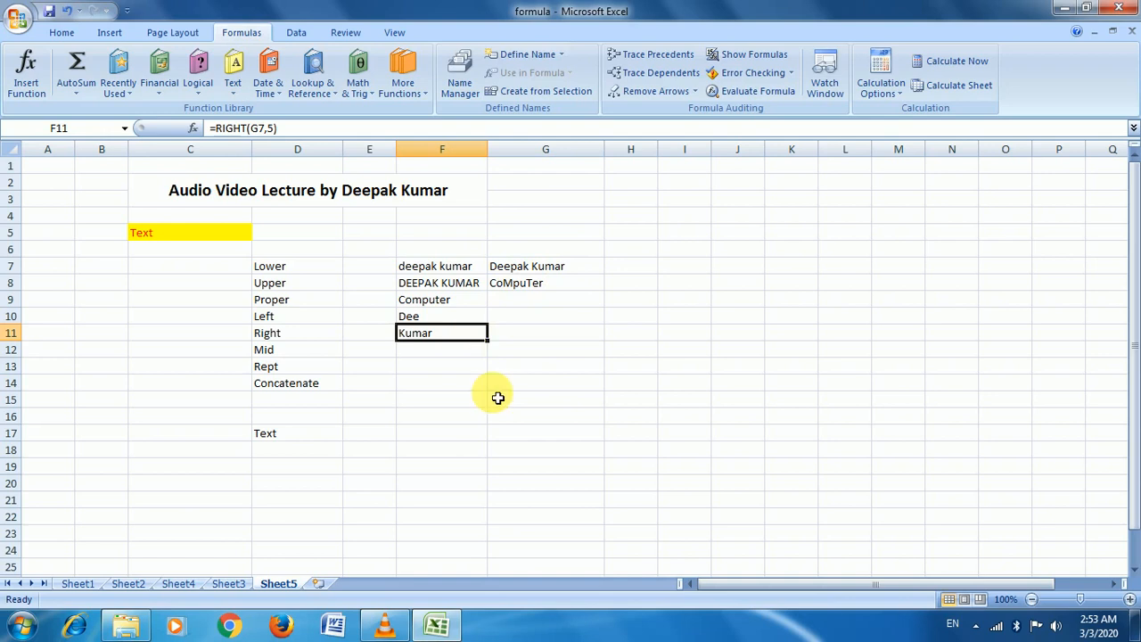
left_click(463, 354)
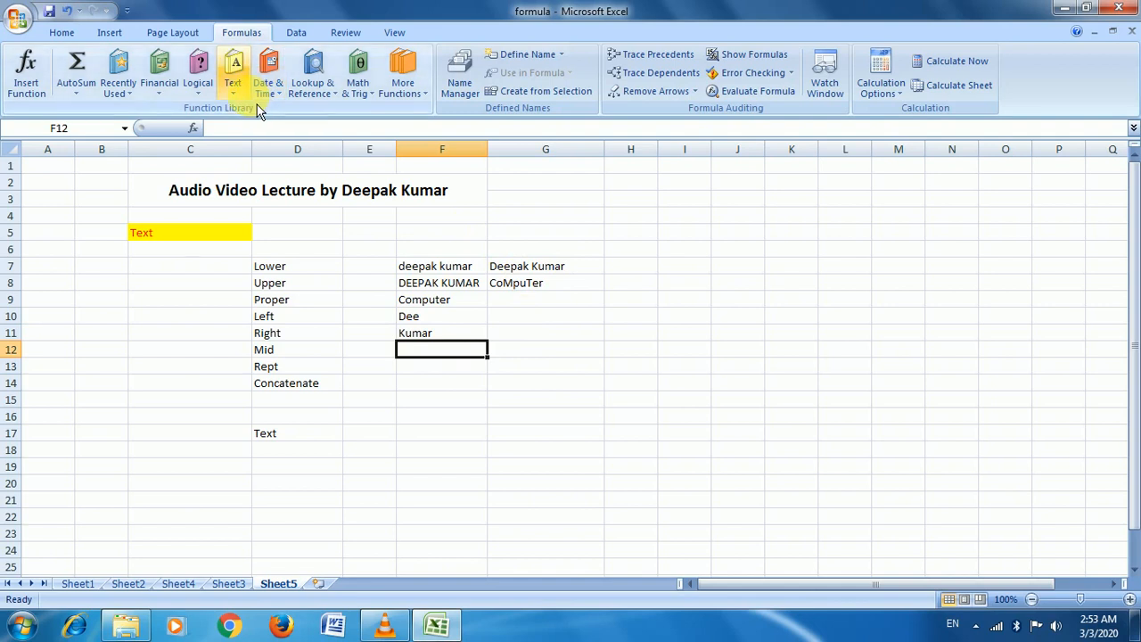
Insert =MID(G7,4,7) in F12, taking seven characters from position 4 of G7
left_click(233, 89)
left_click(298, 352)
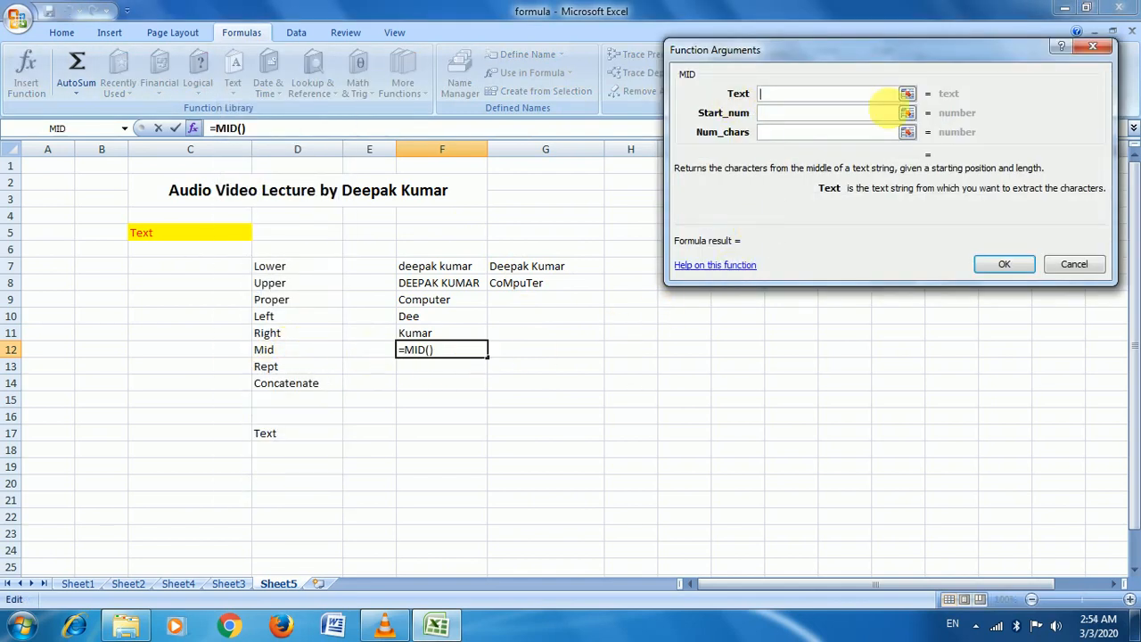
left_click(907, 92)
left_click(565, 270)
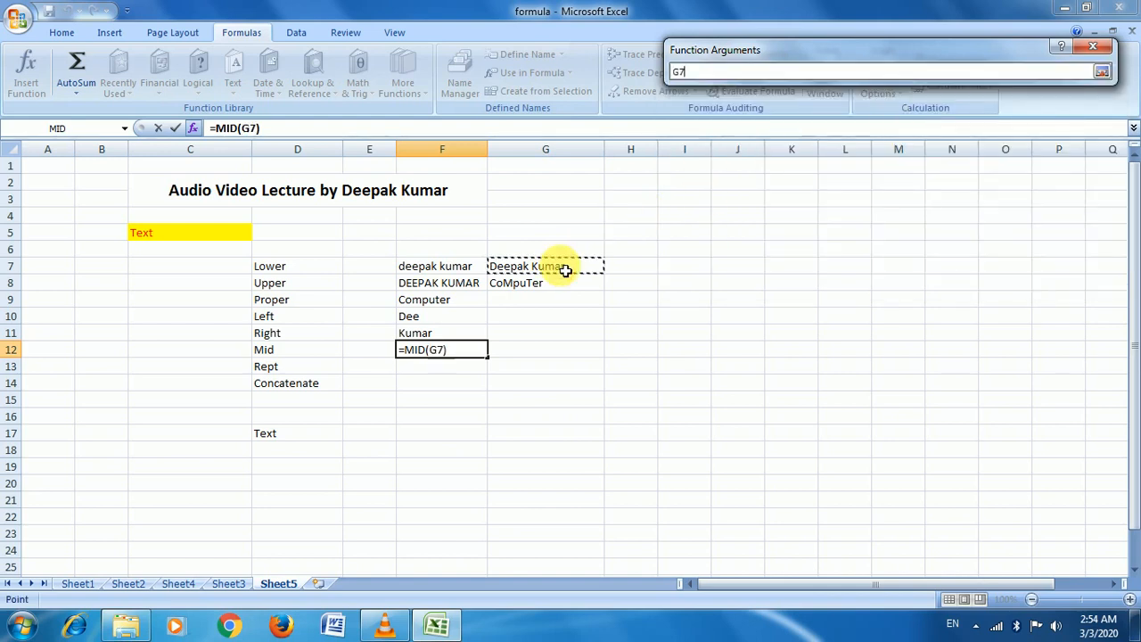
left_click(1102, 71)
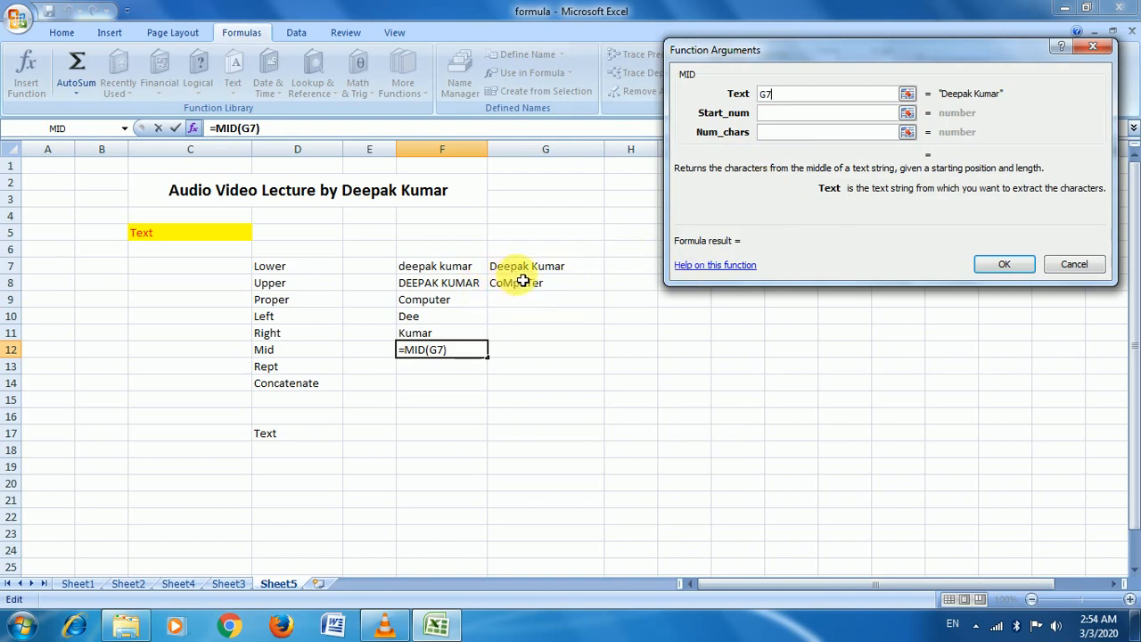
left_click(788, 114)
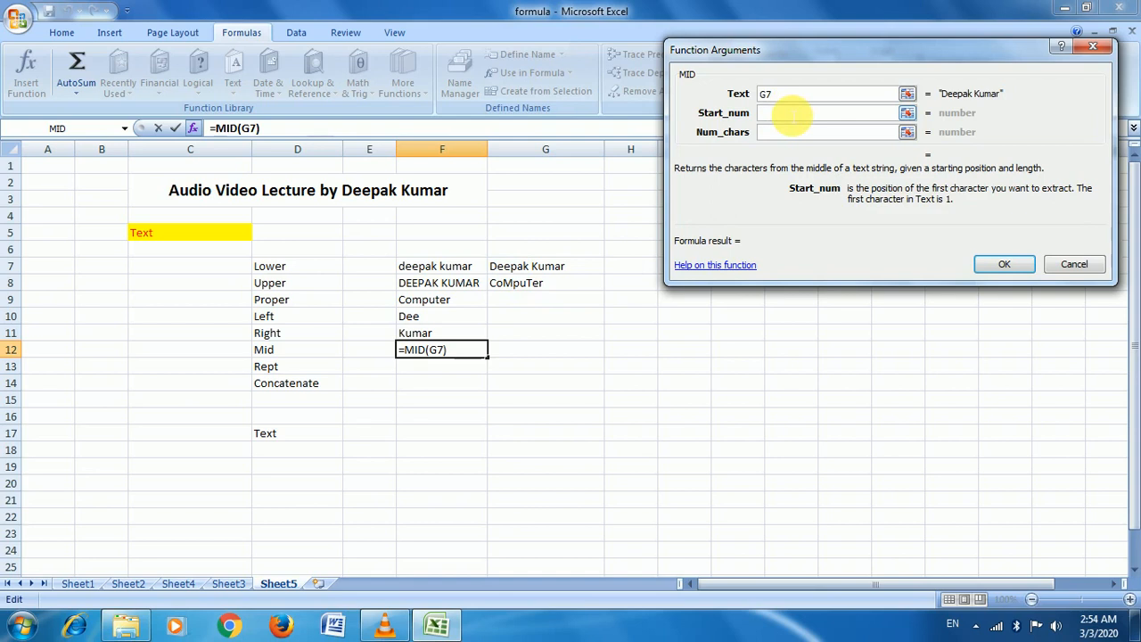
type("4")
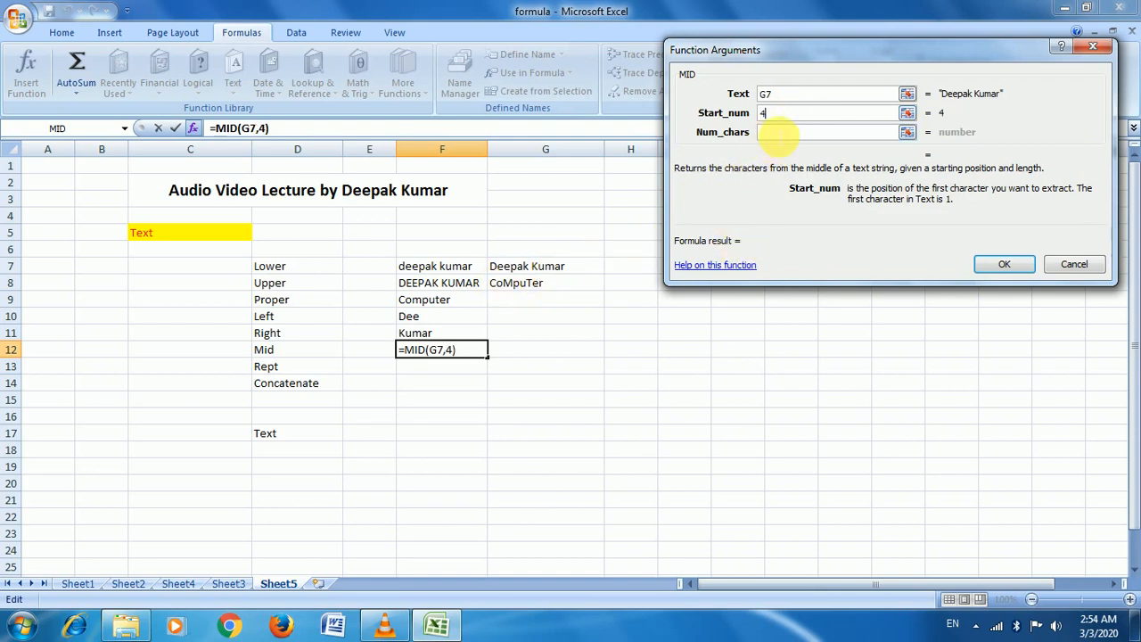
left_click(781, 134)
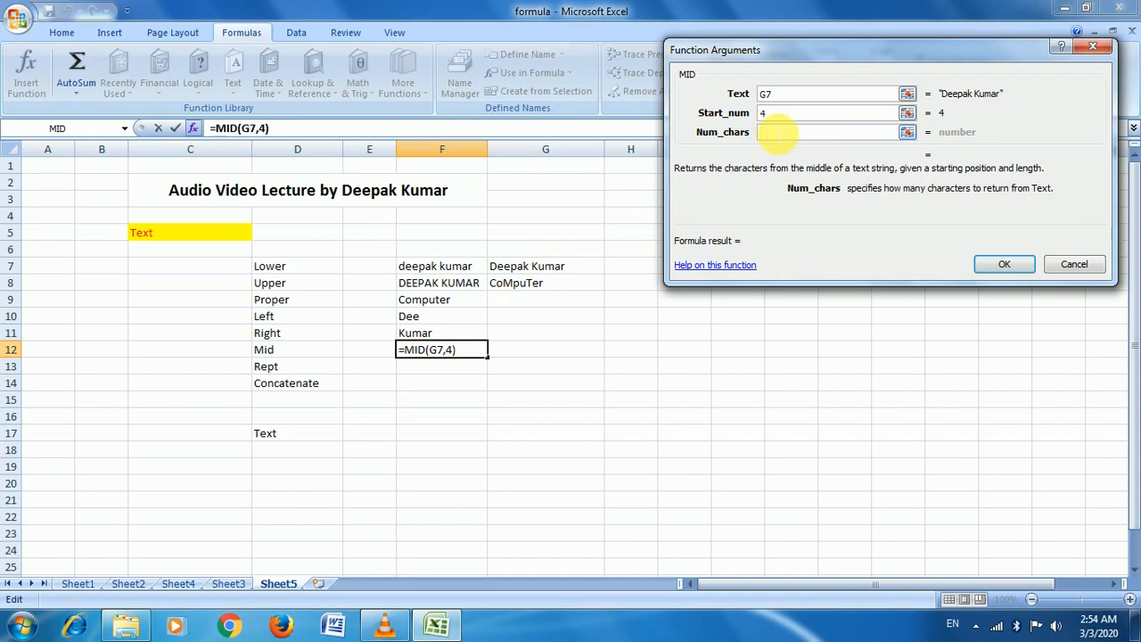
type("7")
left_click(1002, 267)
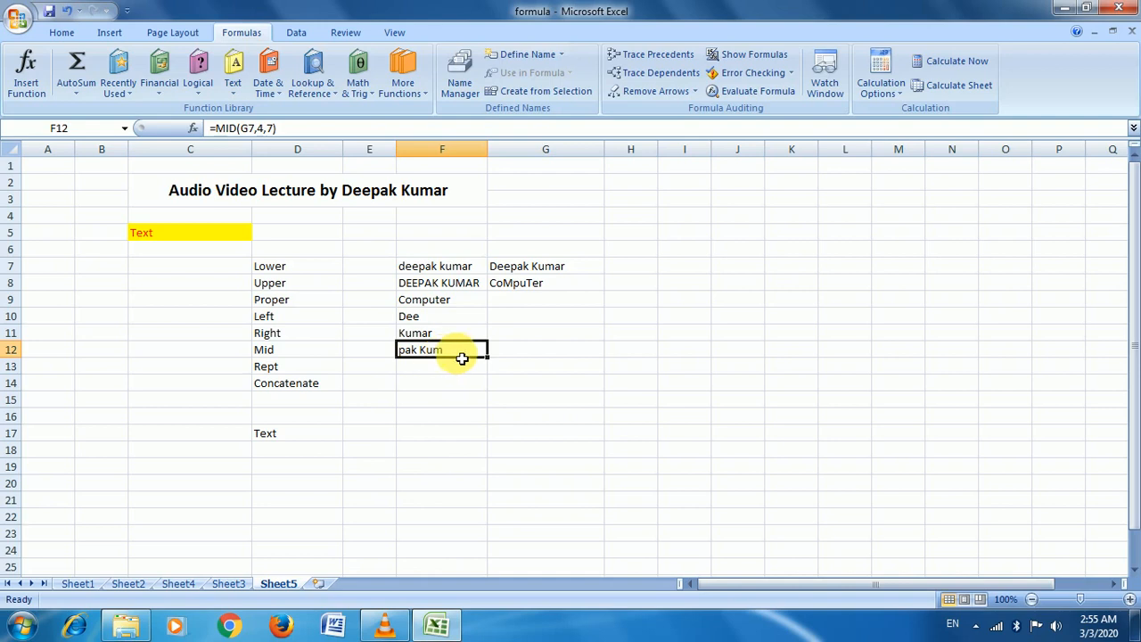
Insert =REPT(F9,4) in F13 so Computer repeats four times
left_click(429, 380)
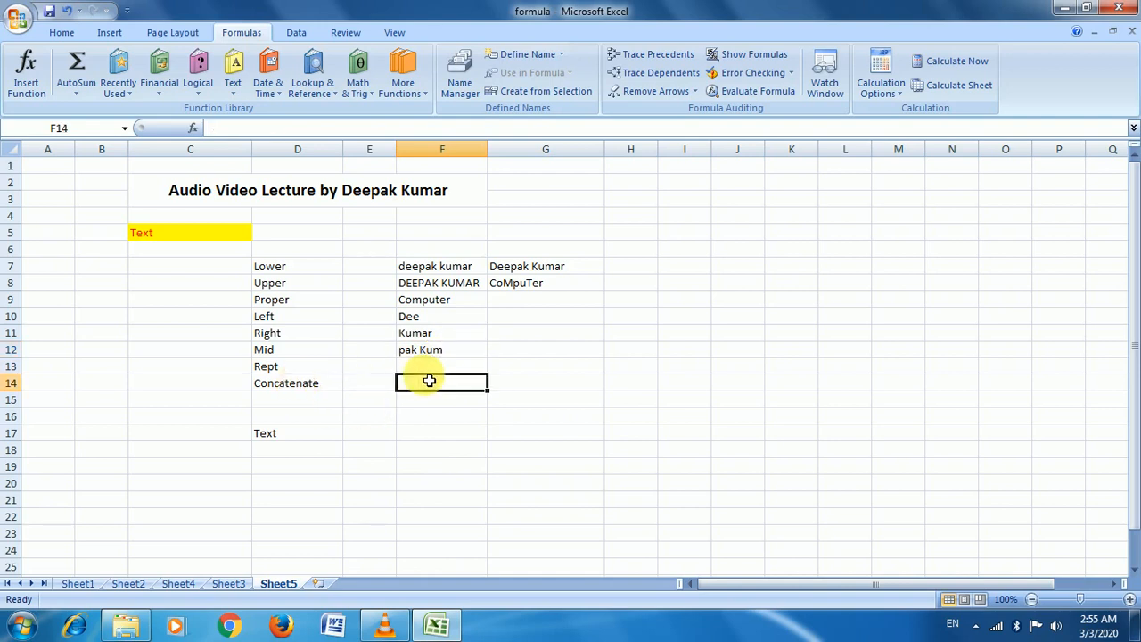
left_click(438, 364)
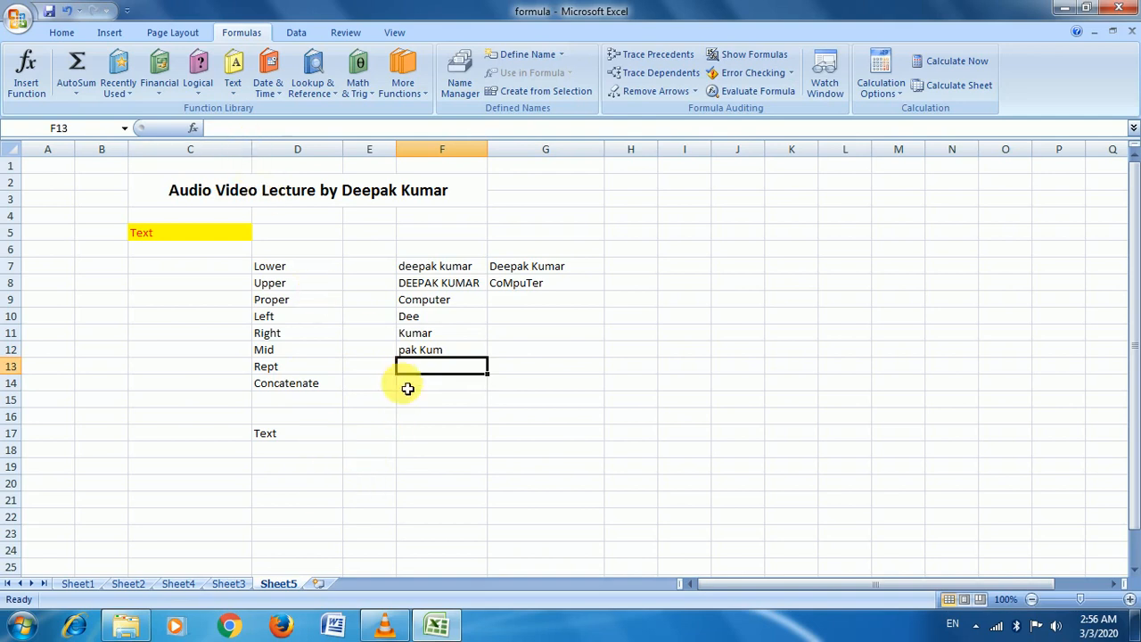
left_click(232, 69)
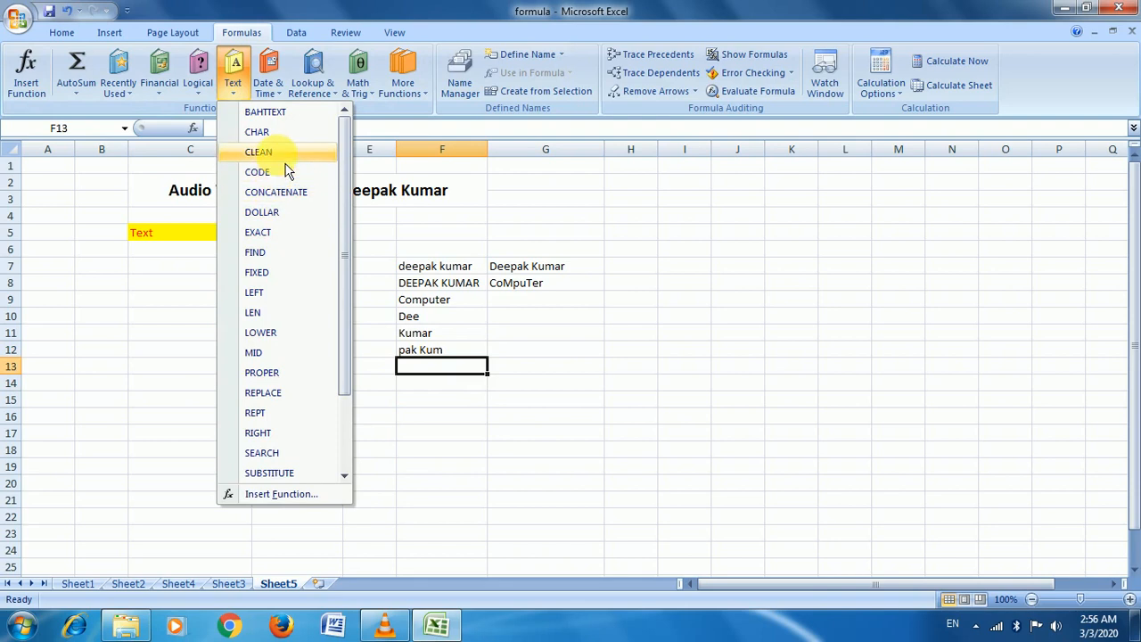
left_click(288, 412)
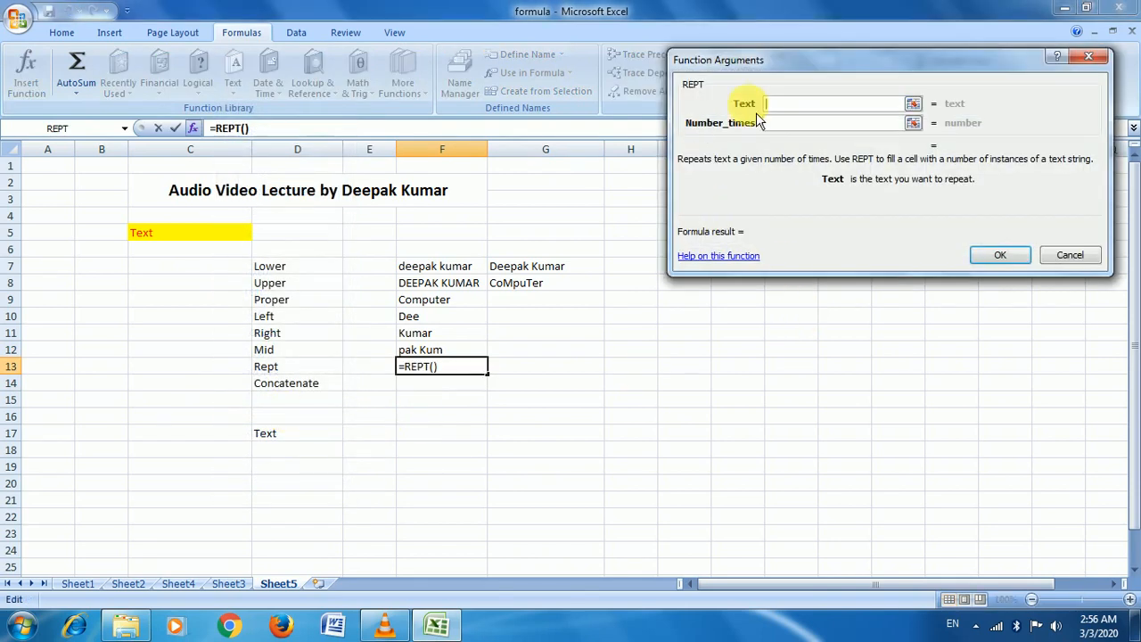
left_click(915, 107)
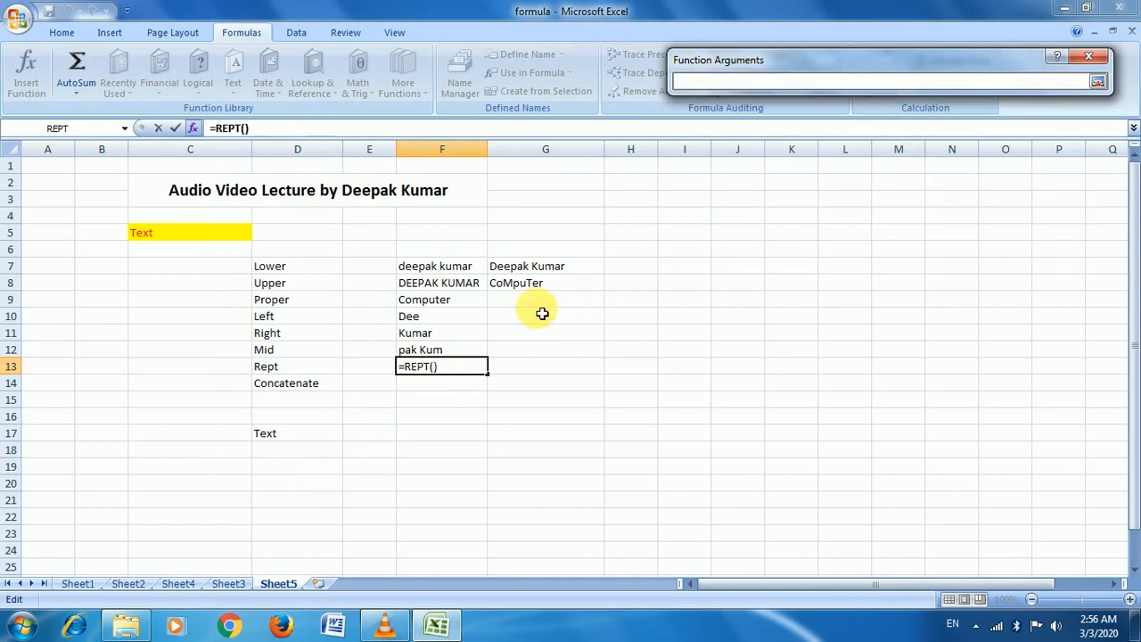
left_click(449, 304)
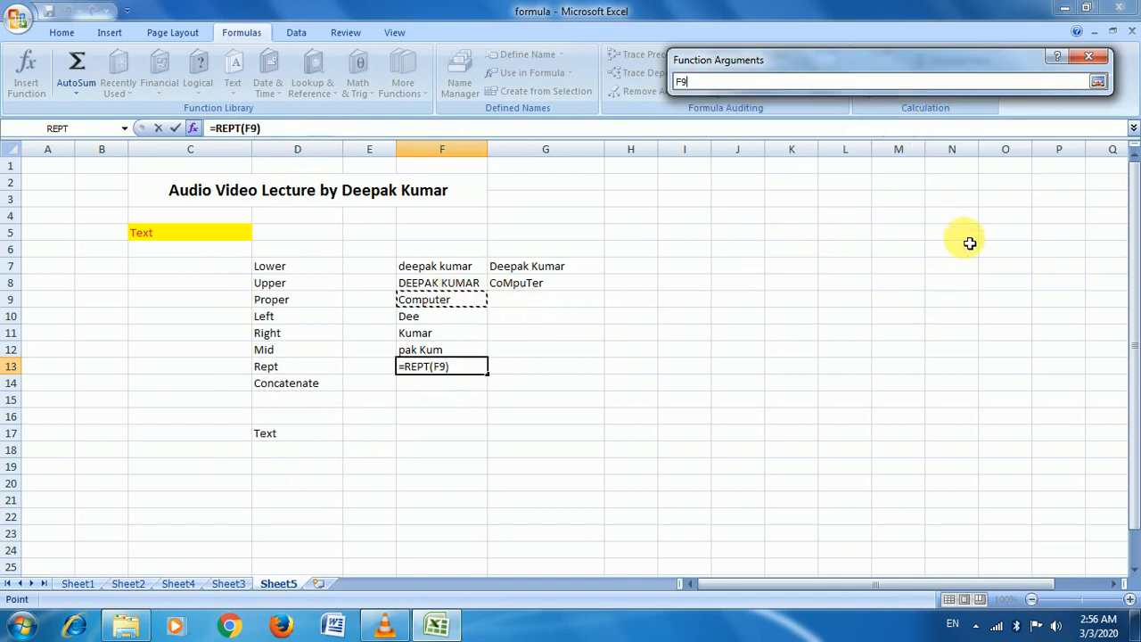
left_click(1099, 84)
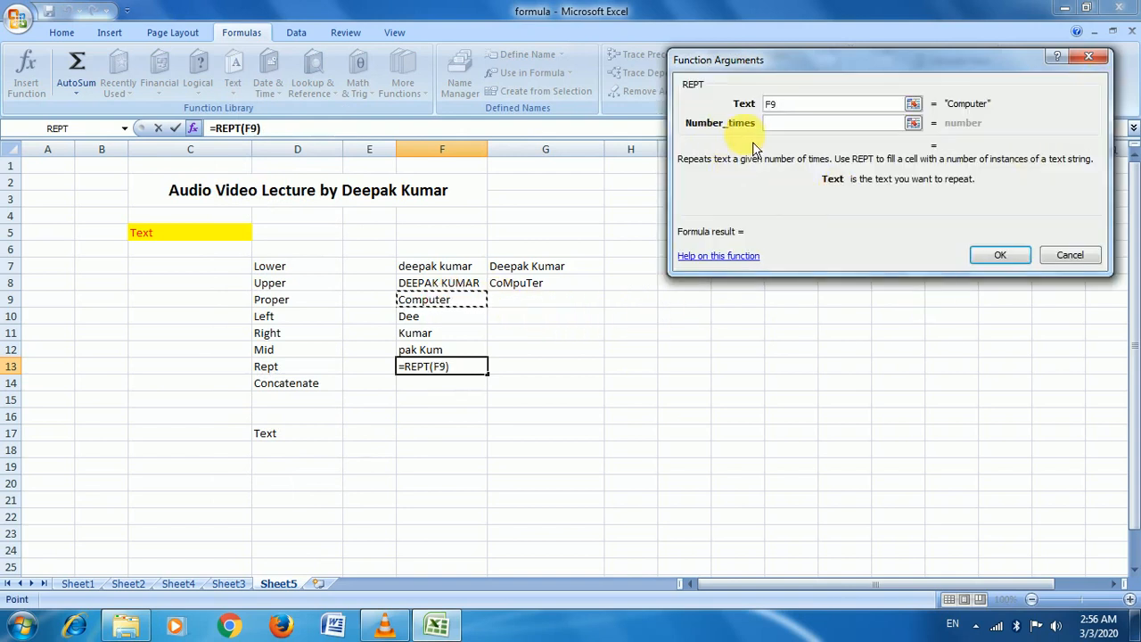
left_click(816, 123)
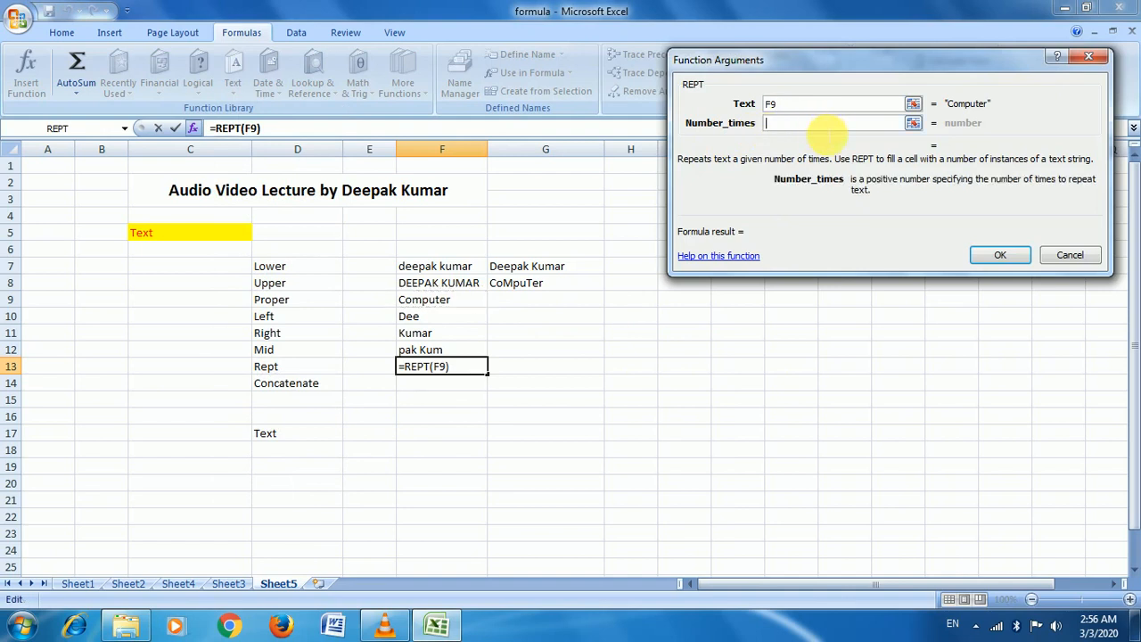
type("4")
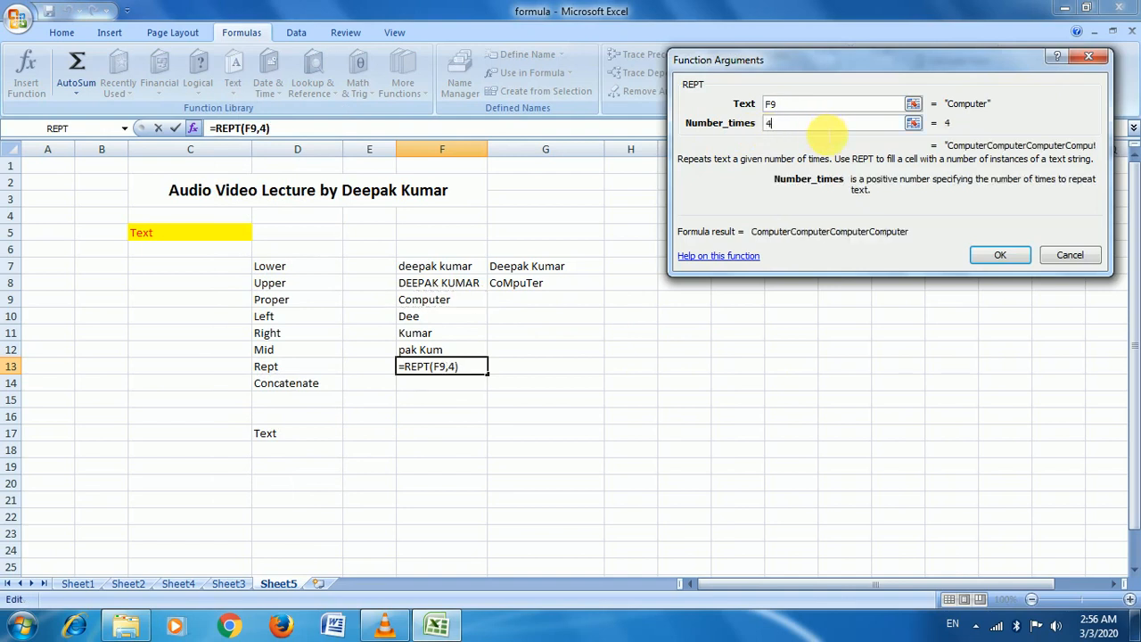
left_click(1000, 256)
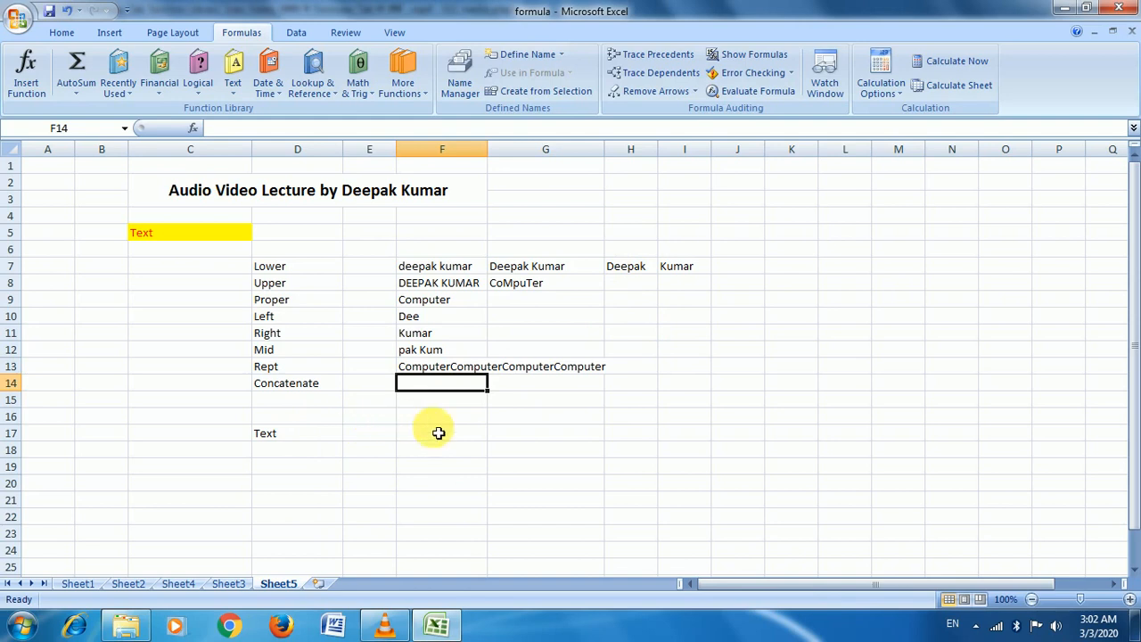
Enter =CONCATENATE(H7," ",I7) in F14 to join the two name parts with a space
left_click(626, 266)
left_click(691, 270)
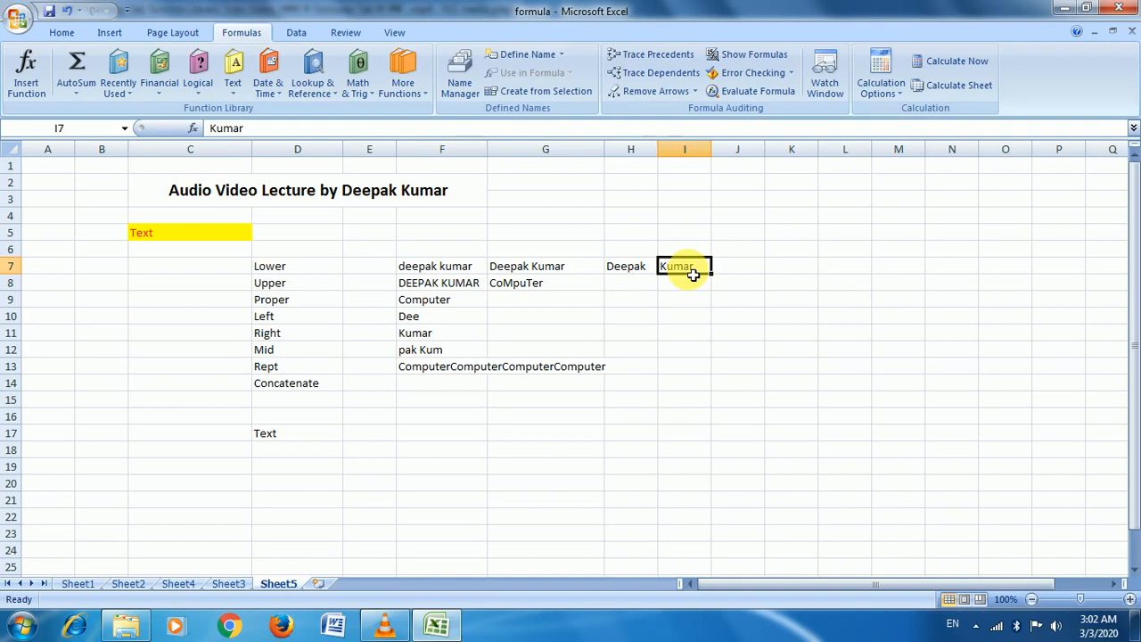
left_click(437, 397)
left_click(438, 389)
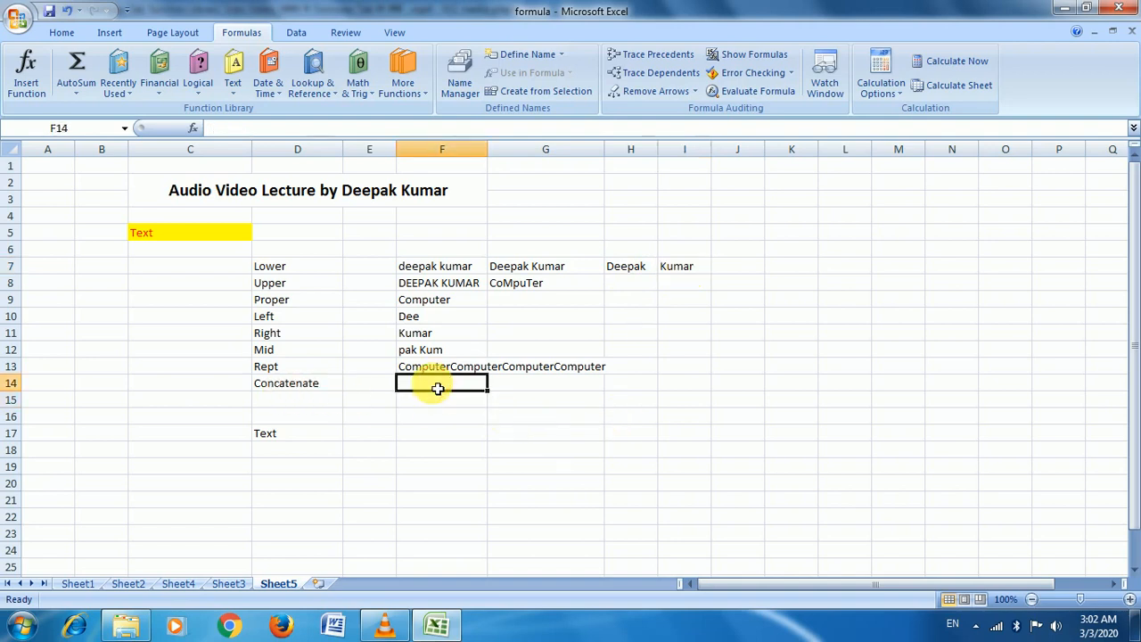
type("=con")
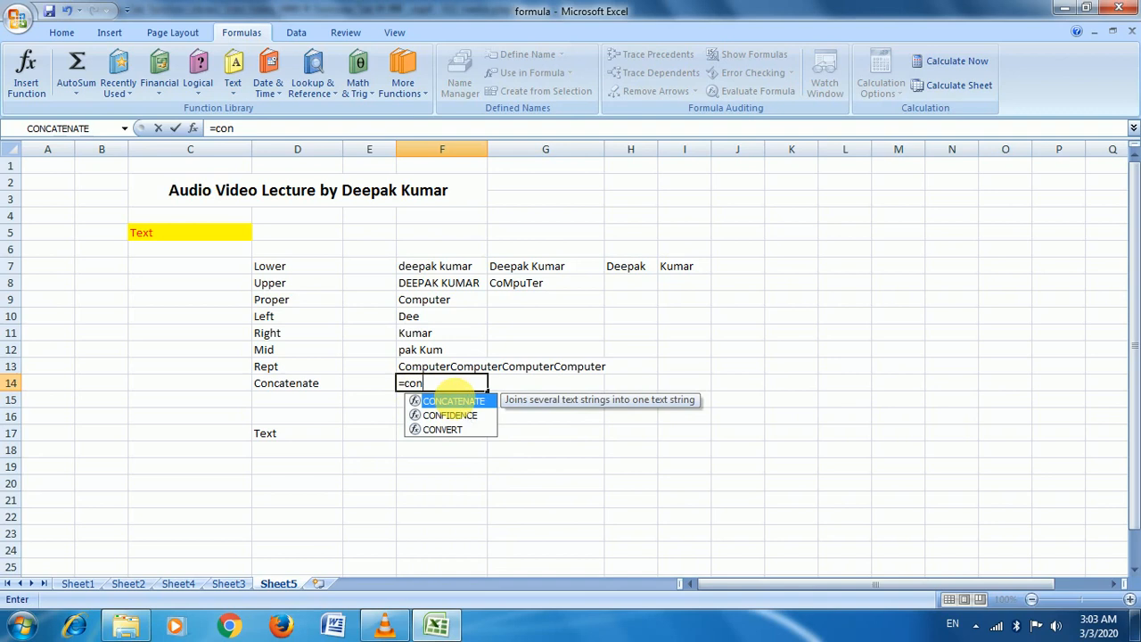
double_click(461, 403)
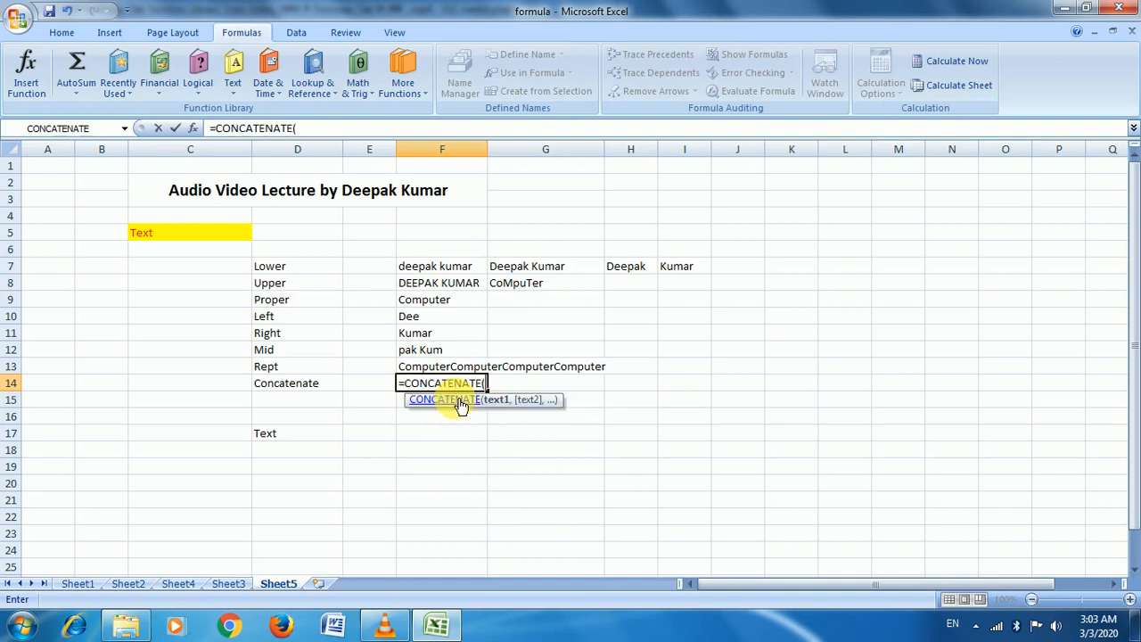
left_click(633, 273)
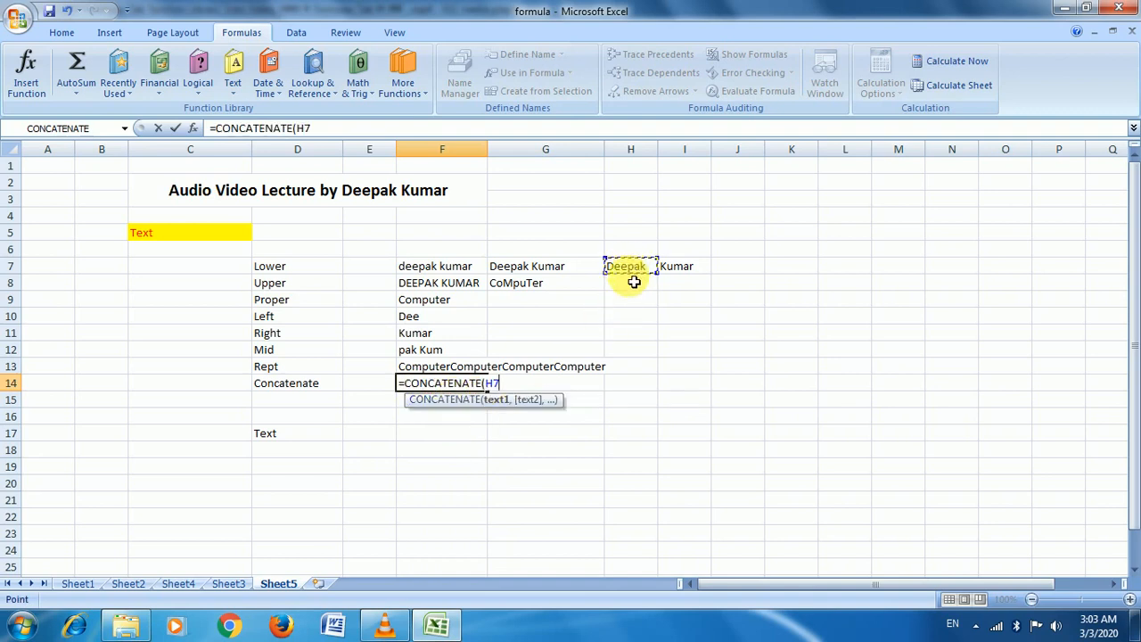
type(",")
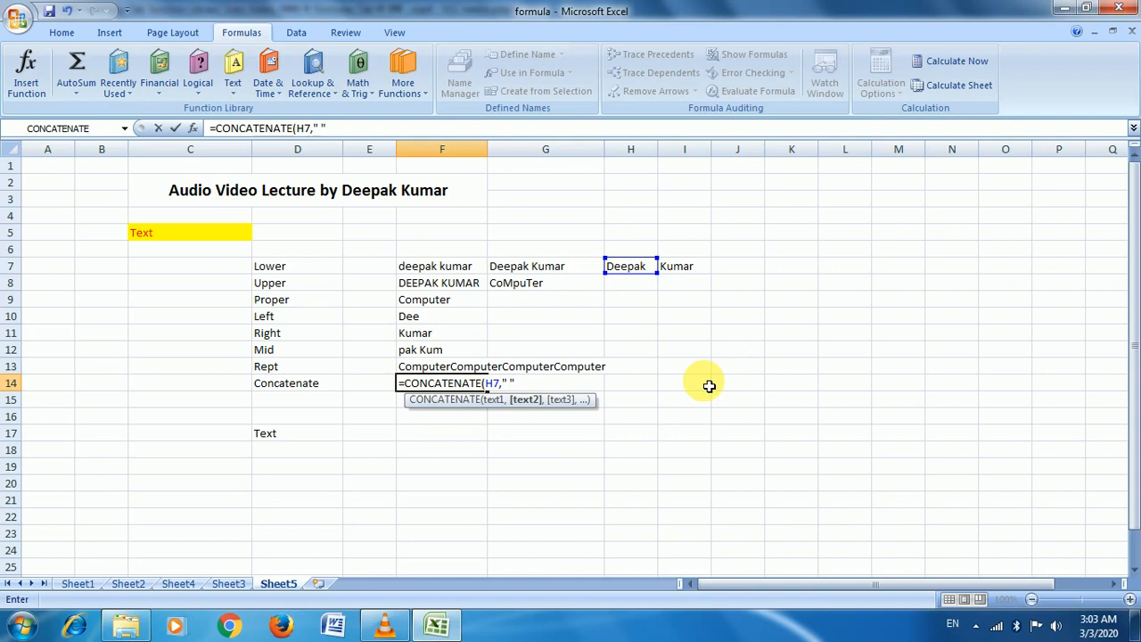
type(",")
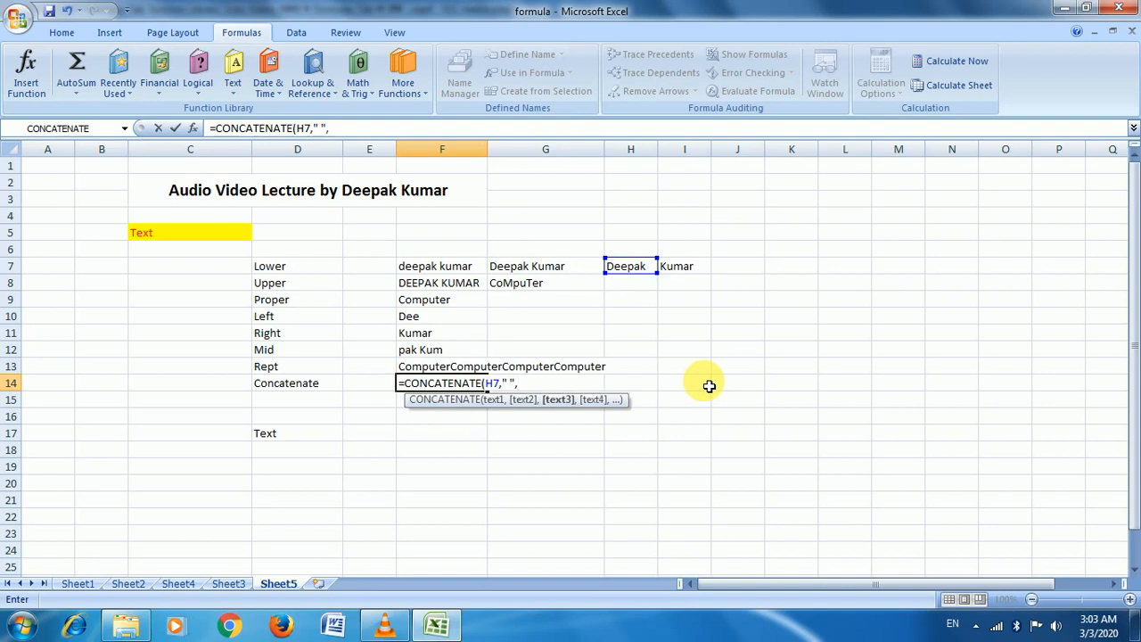
left_click(683, 266)
type(")")
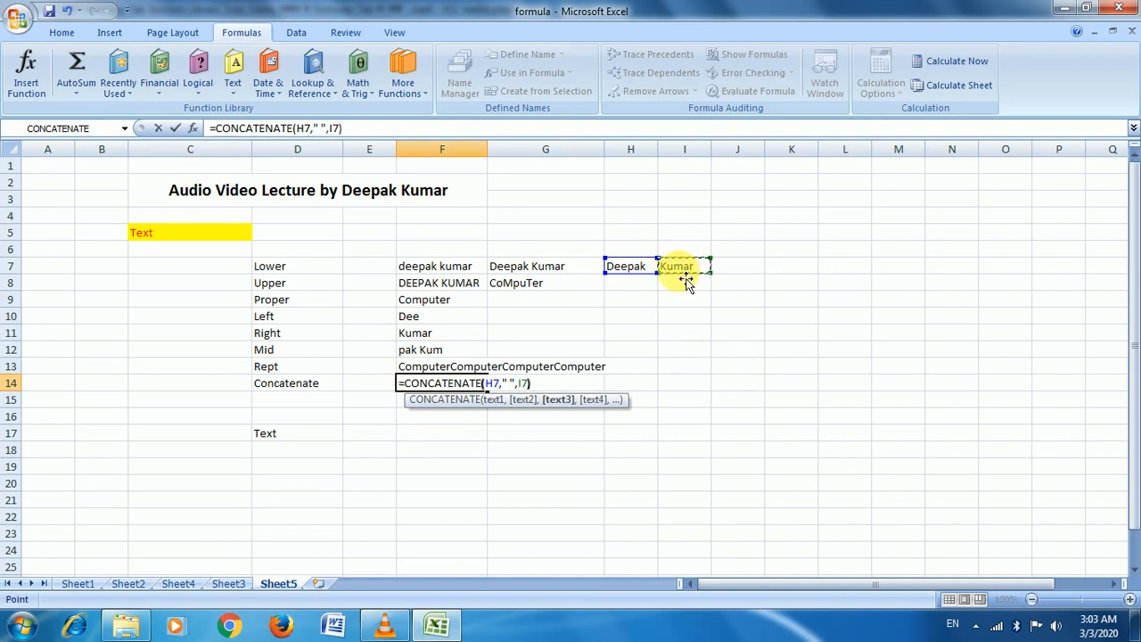
key("Return")
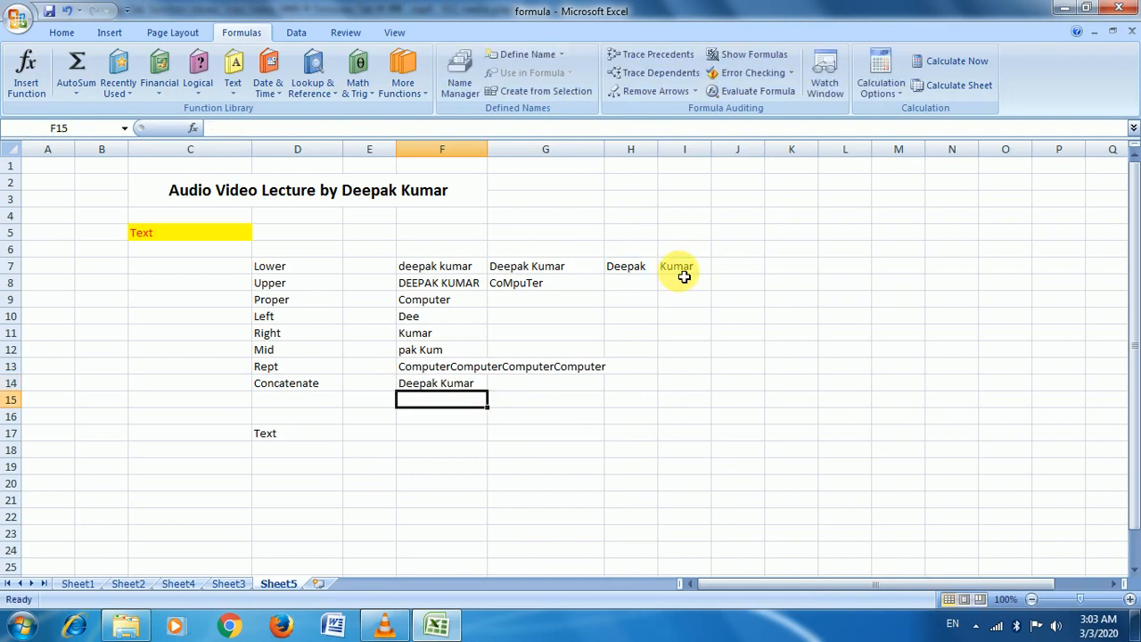
key("Up")
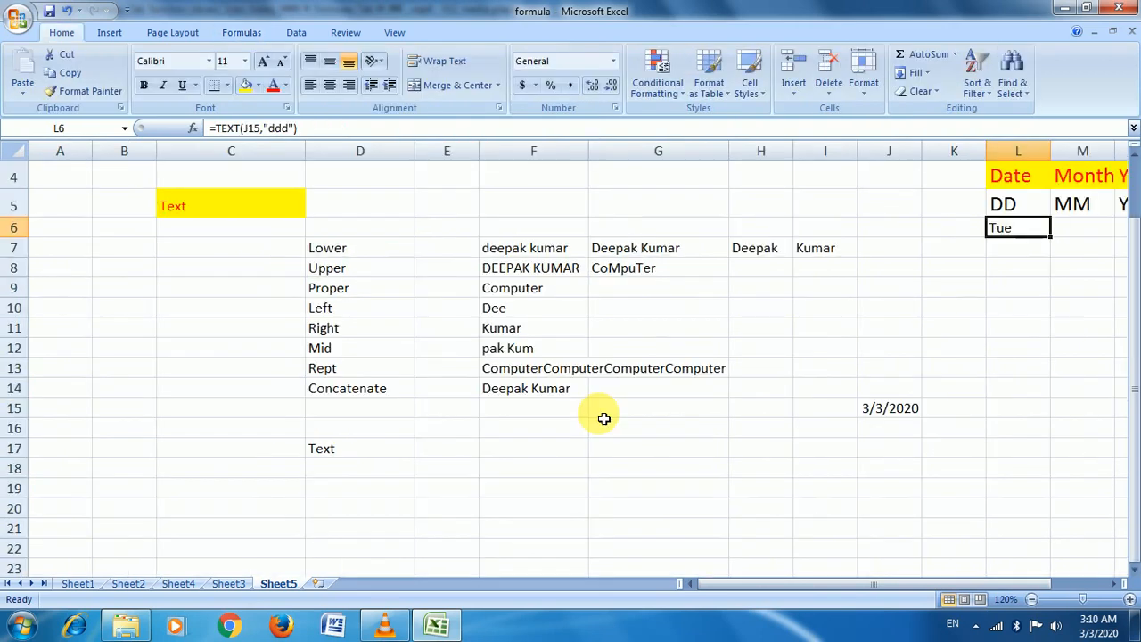
Clear the Tue day-name result from L6, then check the 3/3/2020 date in J15
left_click(242, 33)
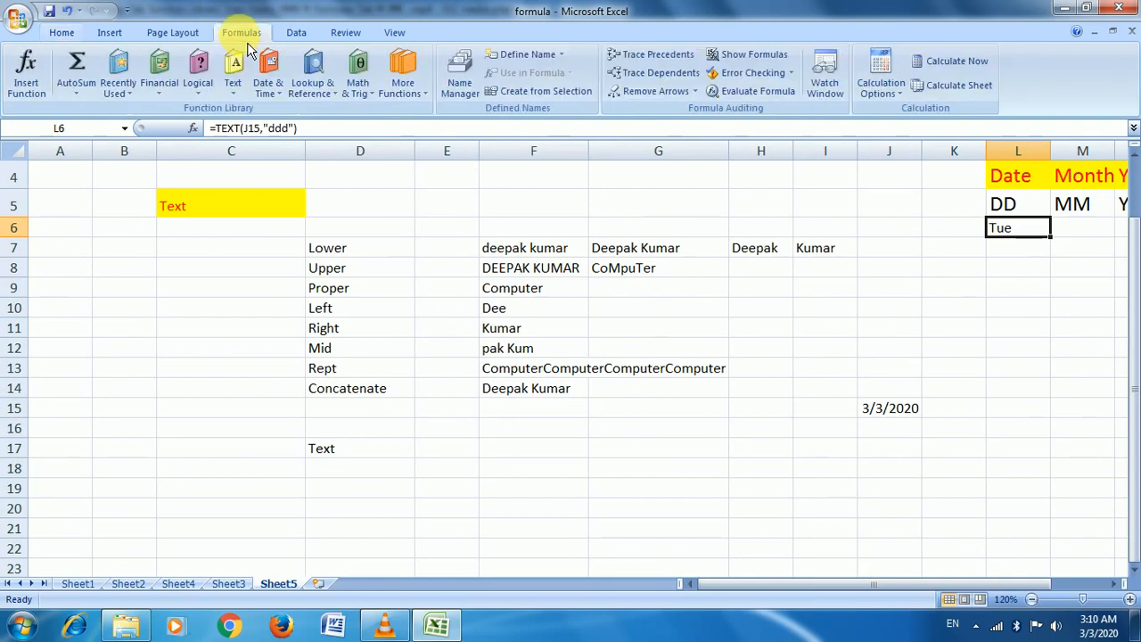
left_click(234, 71)
left_click(361, 459)
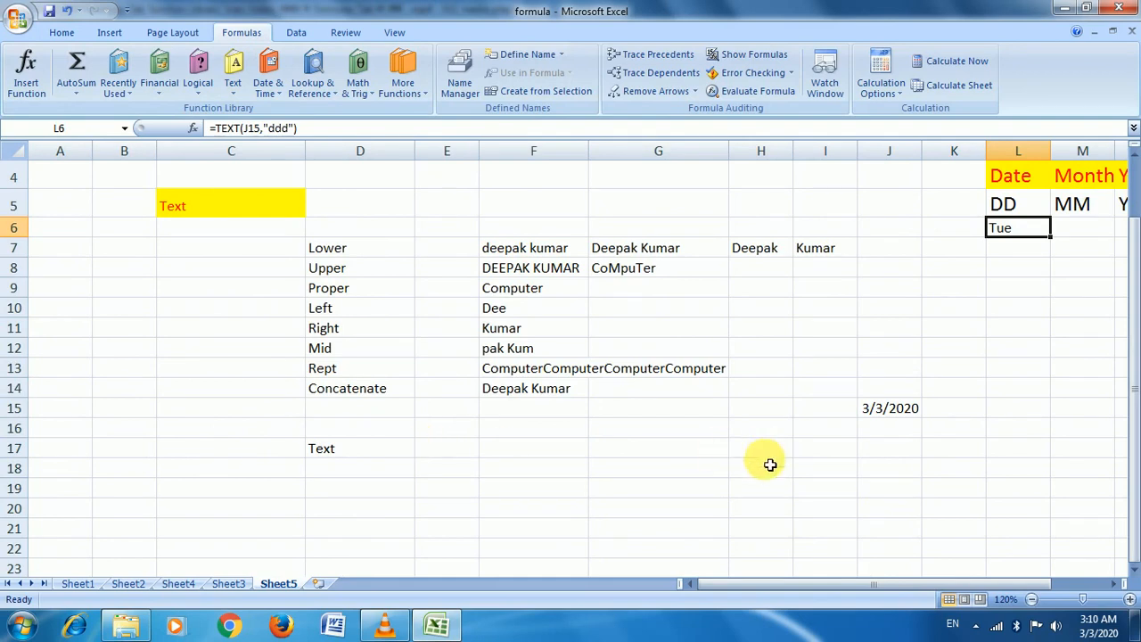
left_click(1114, 585)
left_click(1115, 585)
left_click(1115, 585)
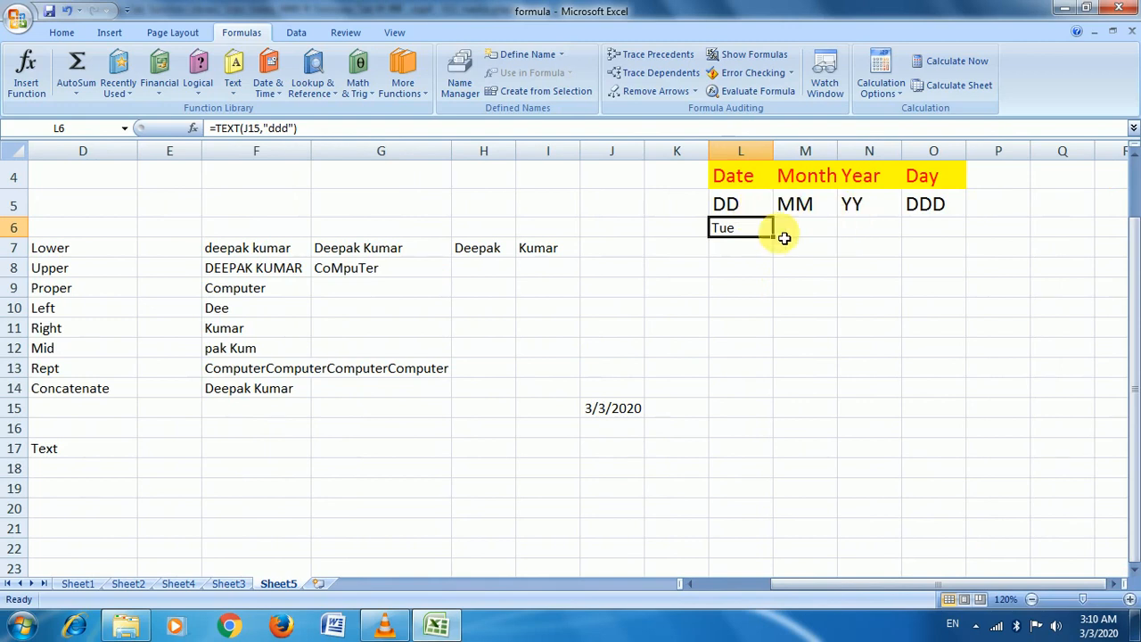
key("Delete")
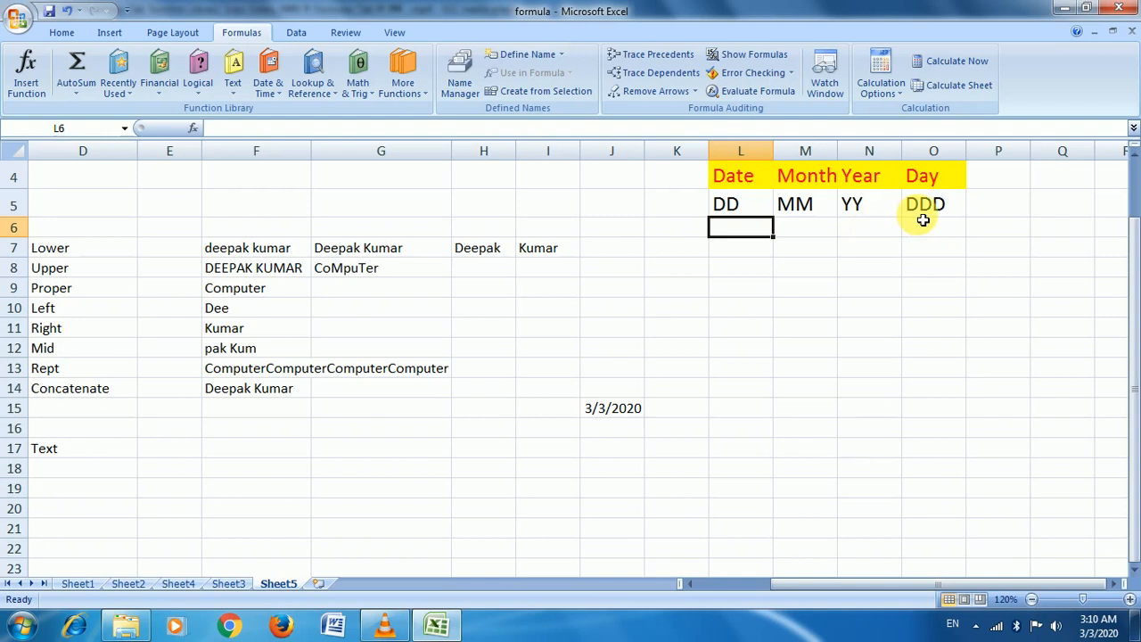
left_click(599, 410)
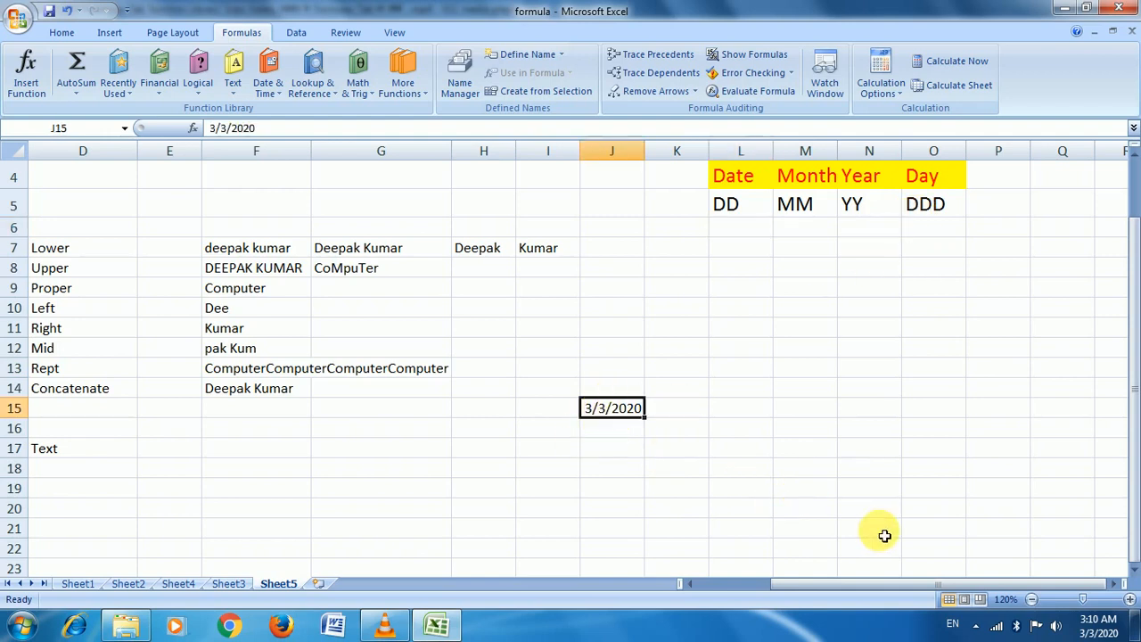
mouse_move(1097, 631)
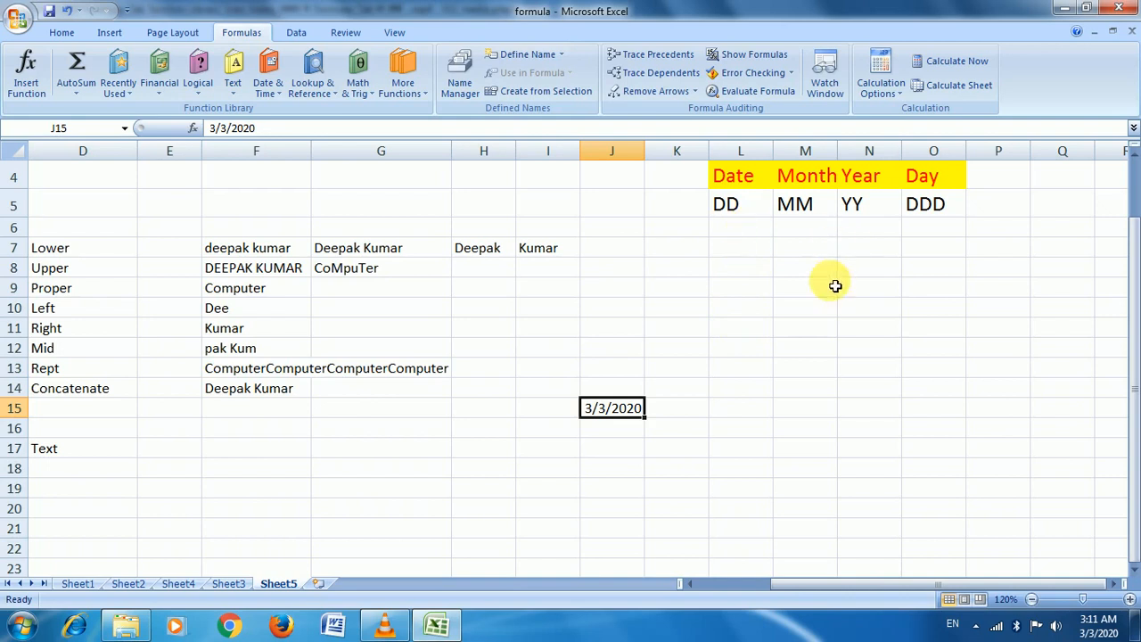
left_click(747, 236)
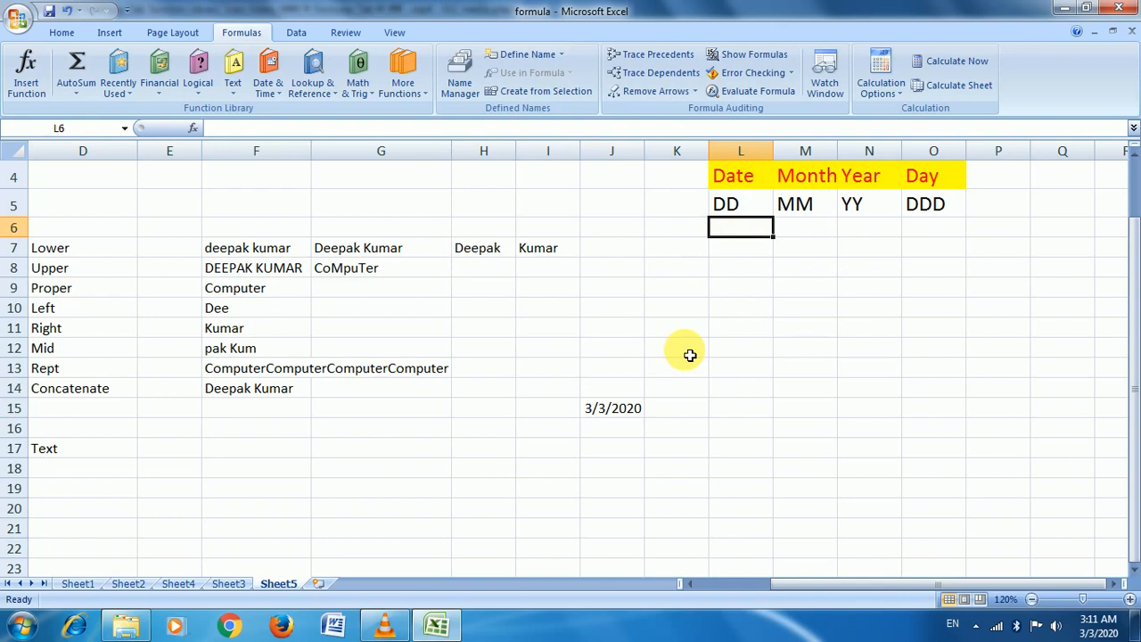
Enter =TEXT(J15,"dd") in L6 so it shows the day 03
type("=te")
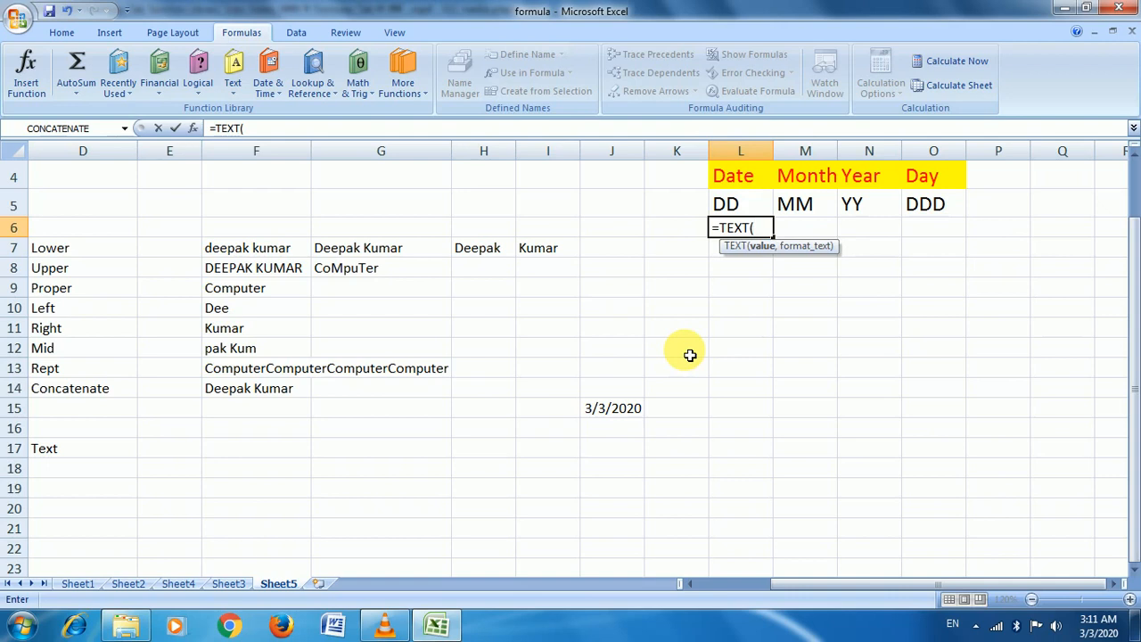
left_click(617, 412)
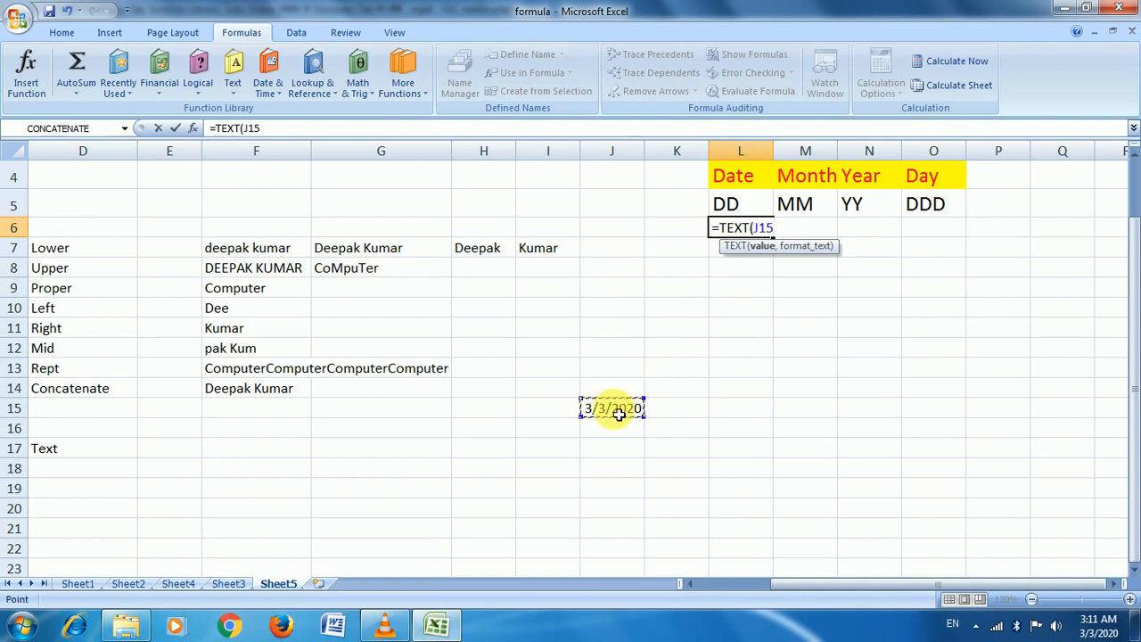
type(",")
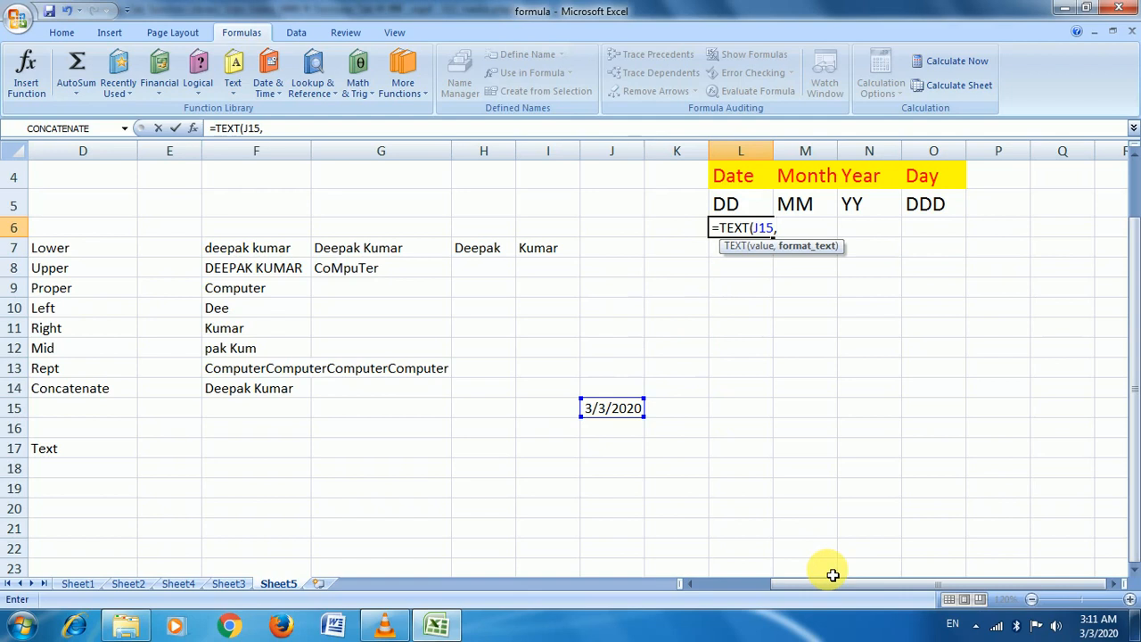
type("\"dd\")")
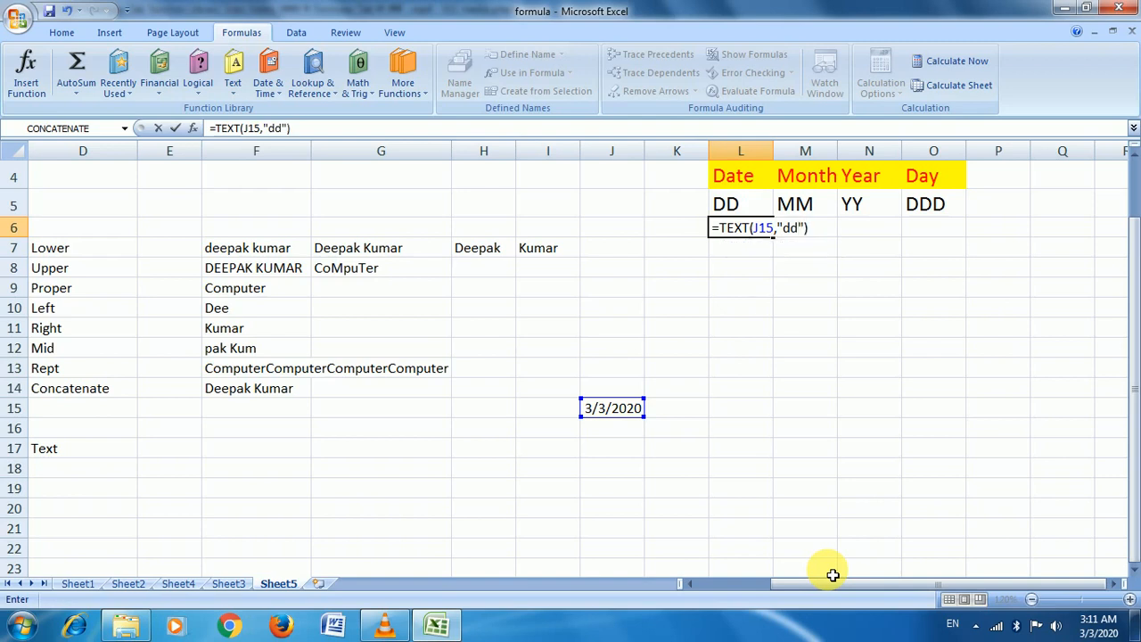
key("Return")
key("Up")
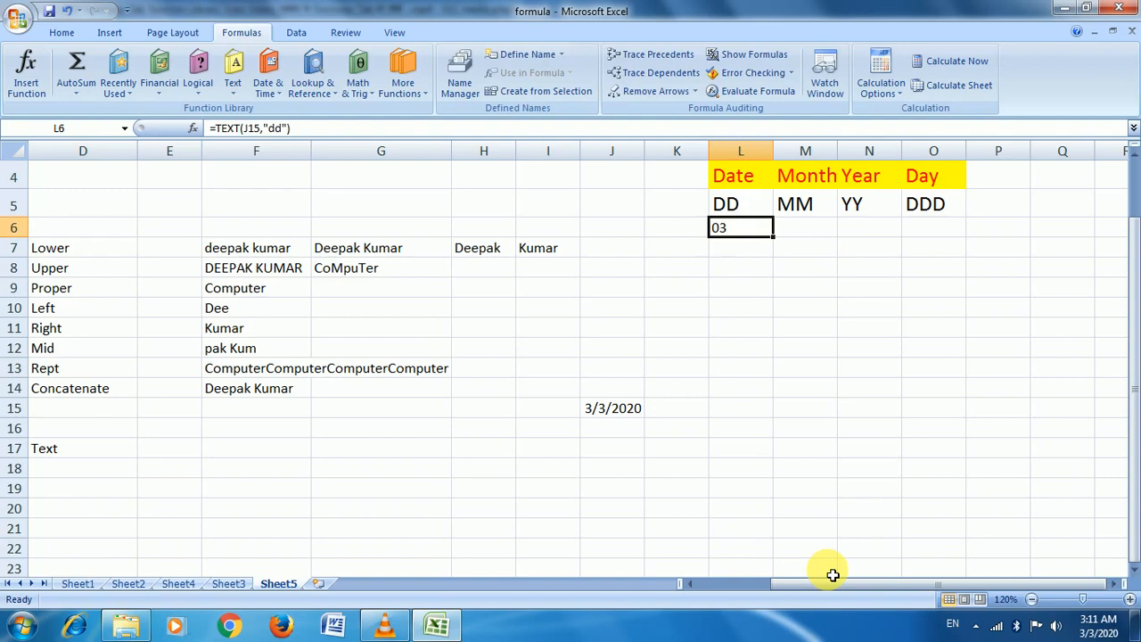
key("Right")
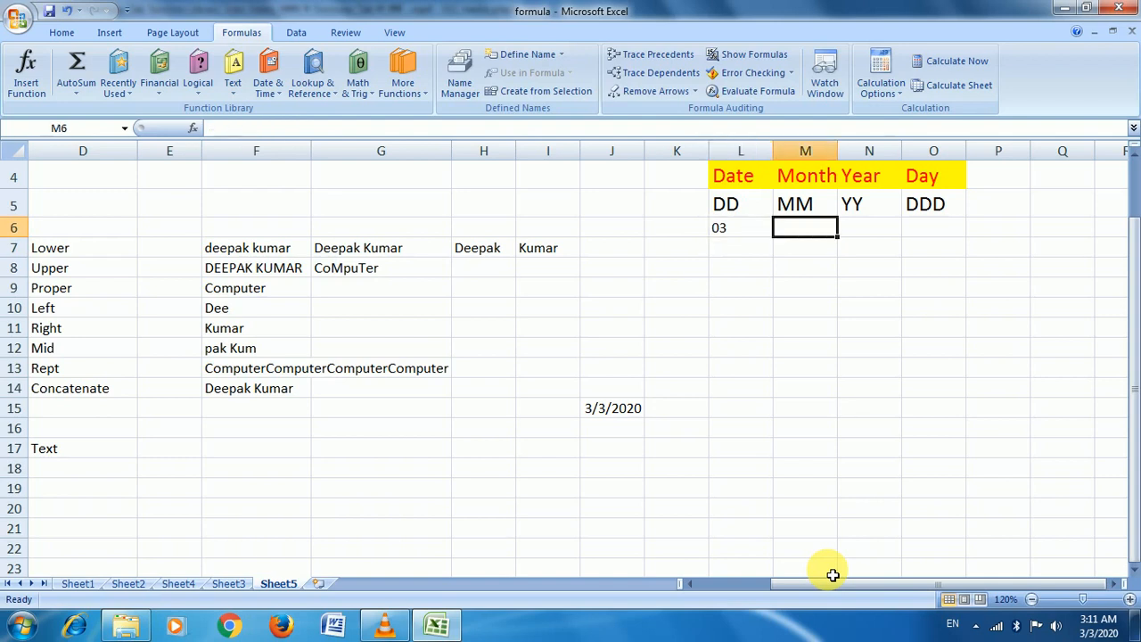
Enter =TEXT(J15,"mm") in M6 so it shows the two-digit month 03
type("=")
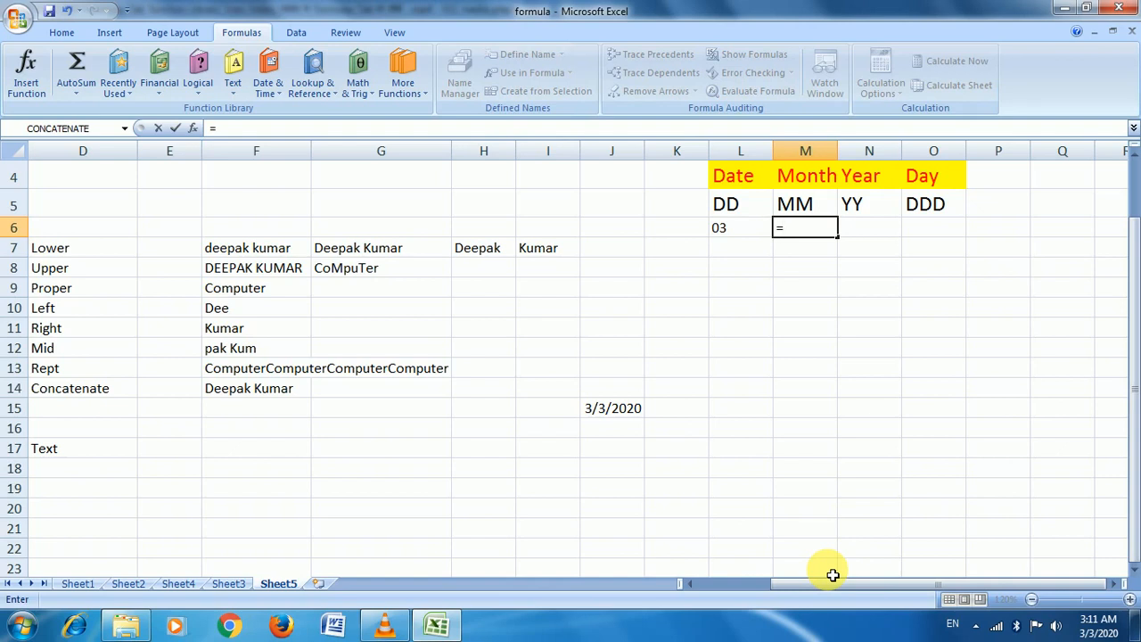
type("te")
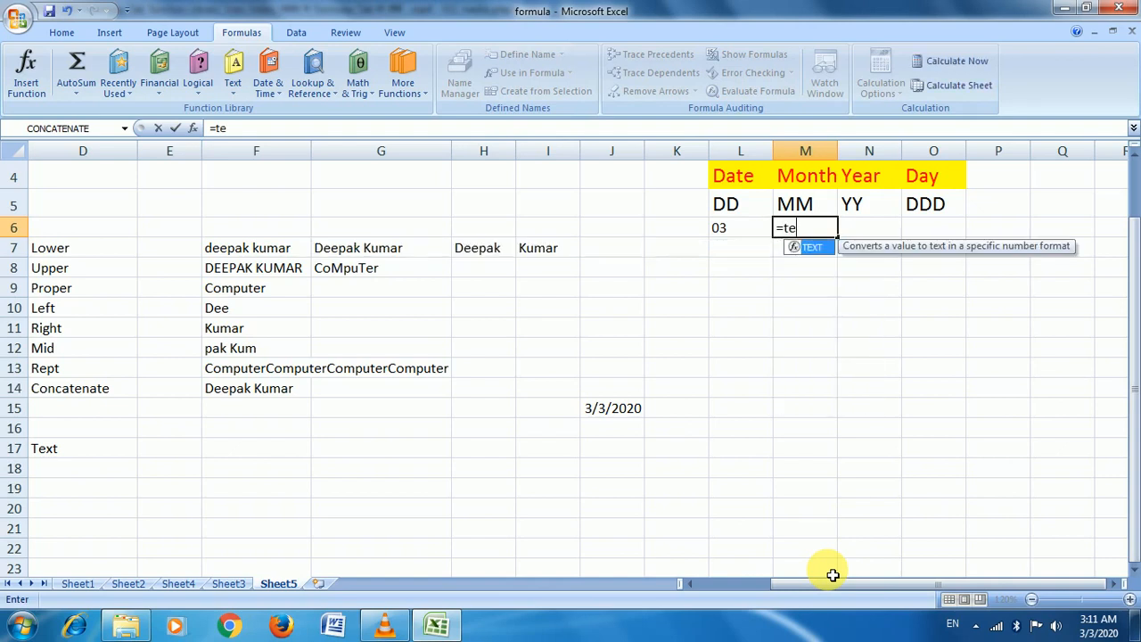
key("Tab")
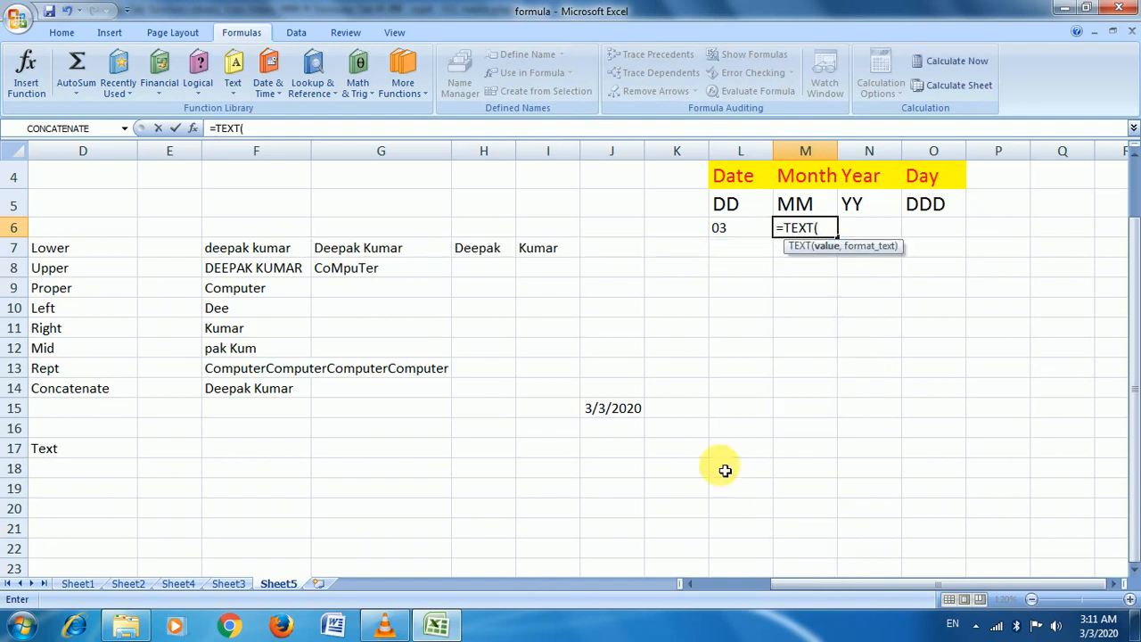
left_click(629, 403)
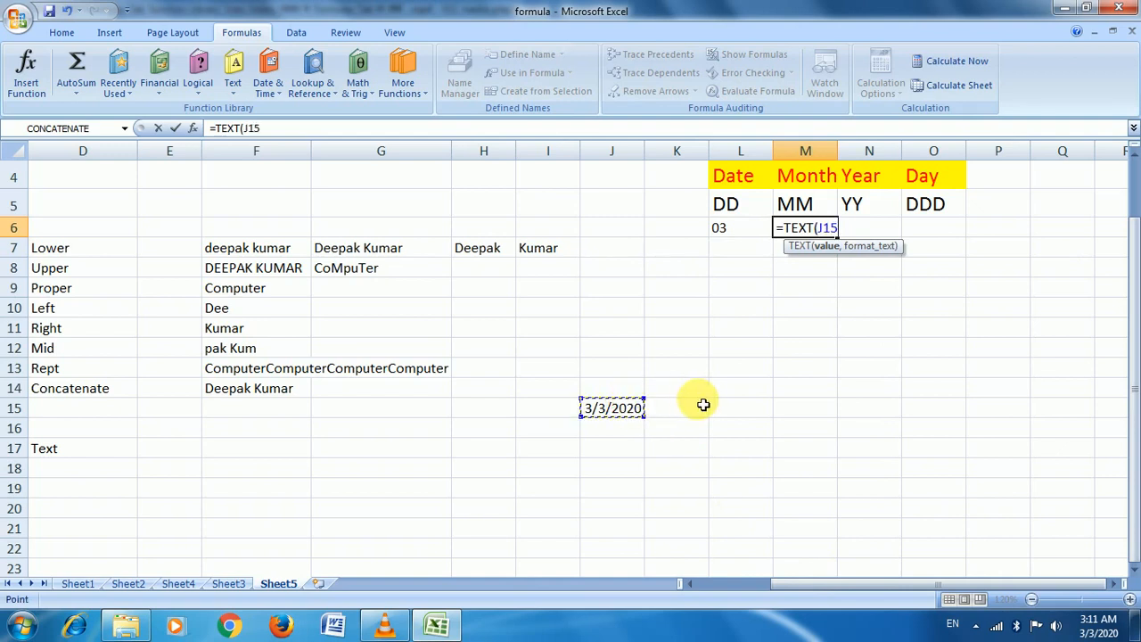
type(",")
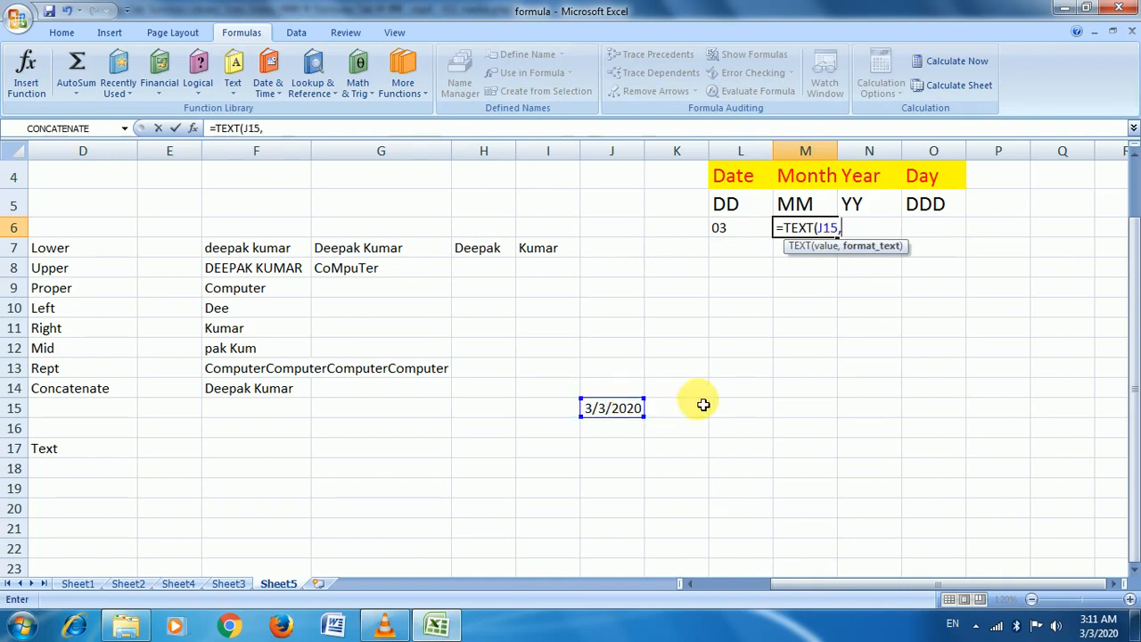
type("\"mm\")")
key("Return")
key("Up")
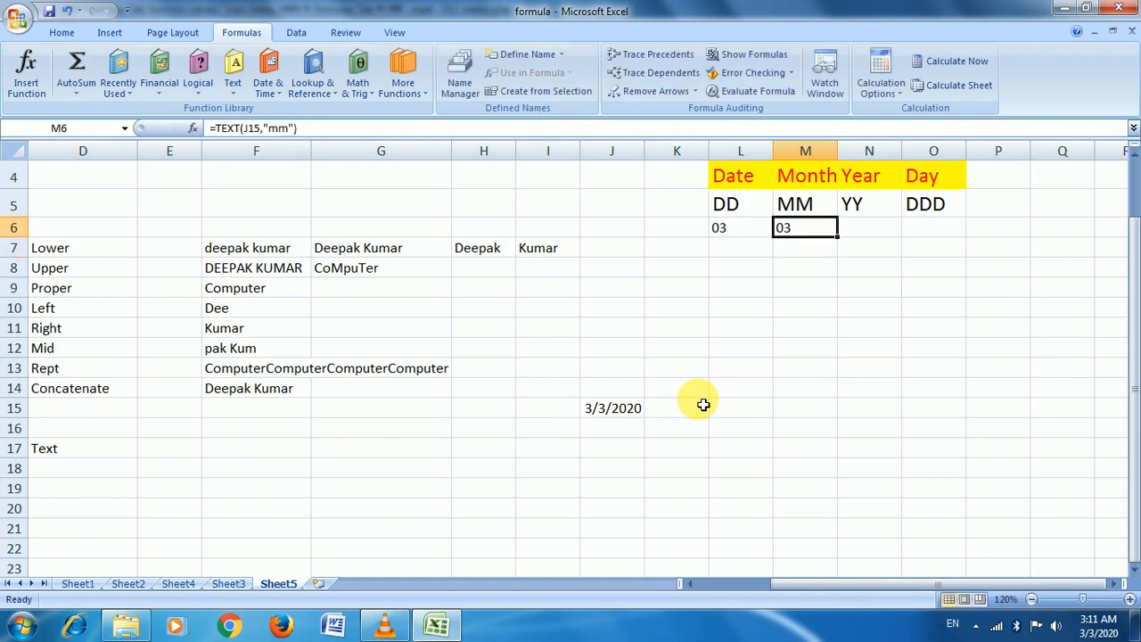
key("Right")
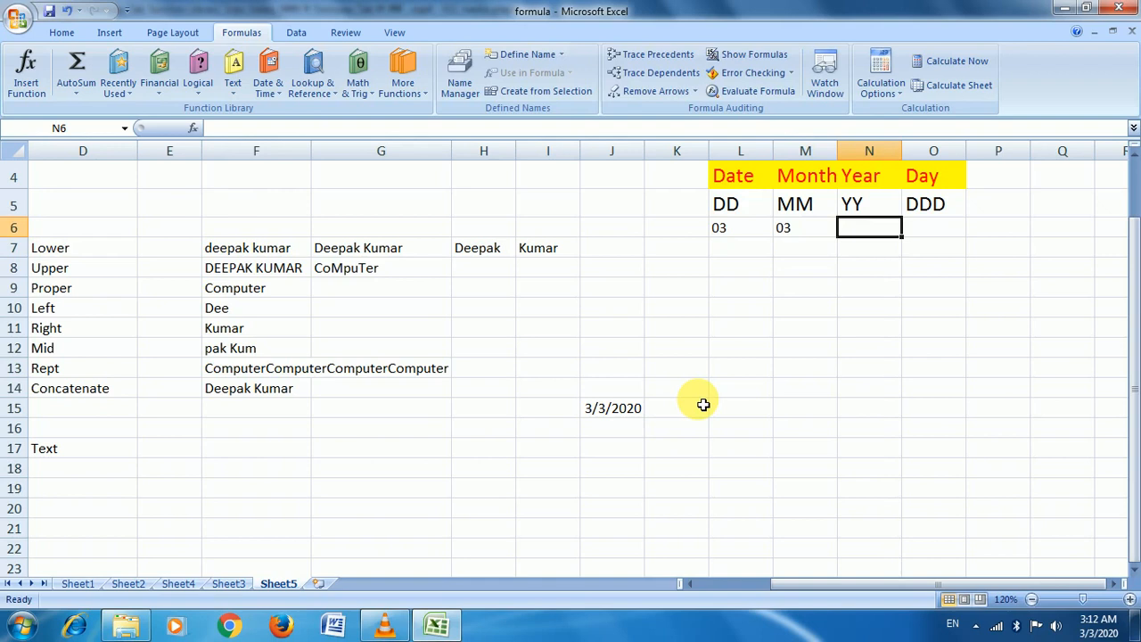
Enter =TEXT(J15,"yy") in N6 so it shows the two-digit year 20
type("=t")
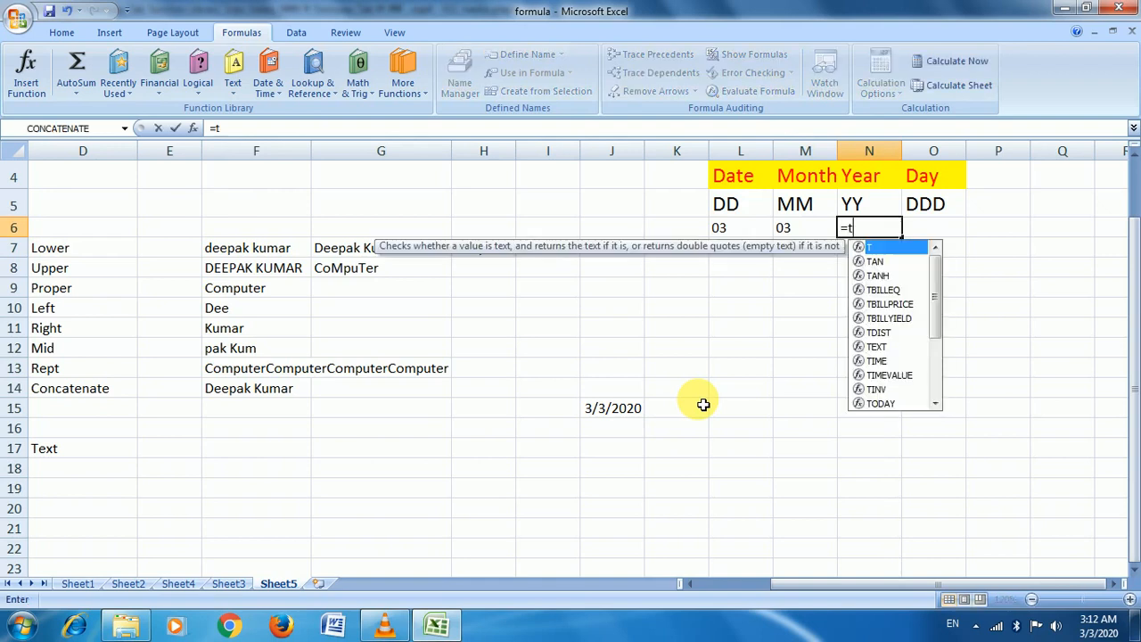
type("ex")
key("Tab")
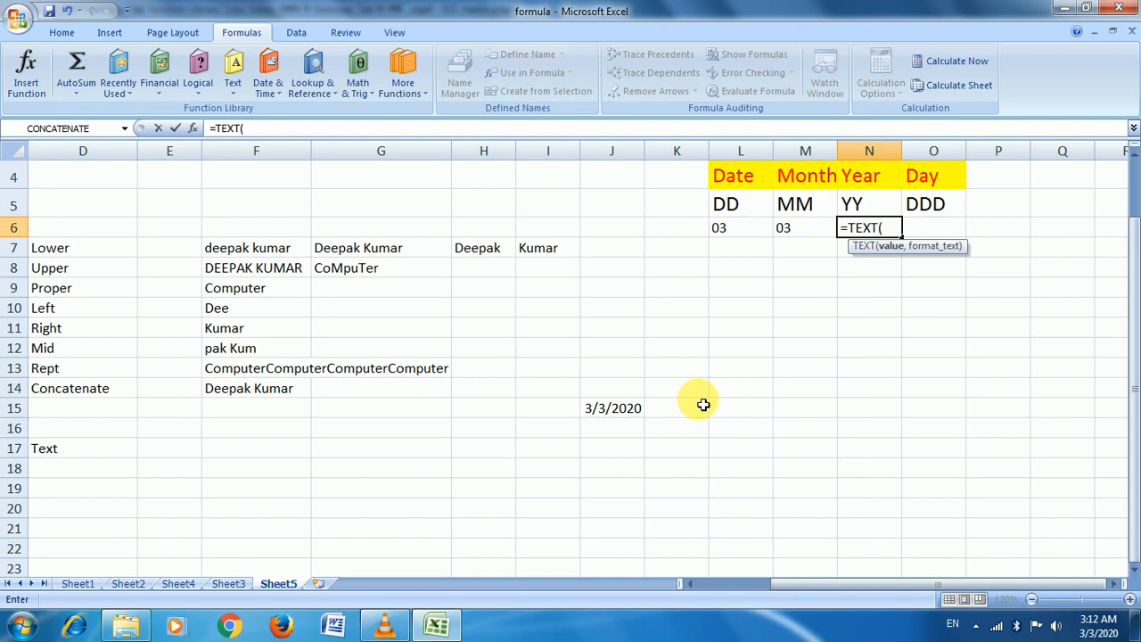
left_click(623, 413)
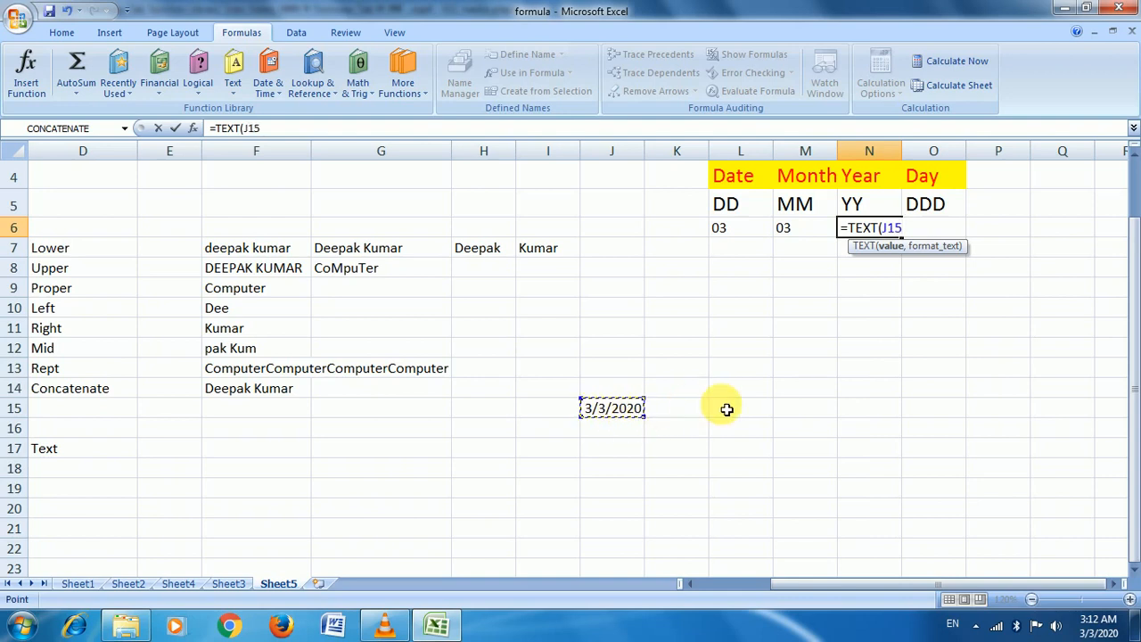
type(",")
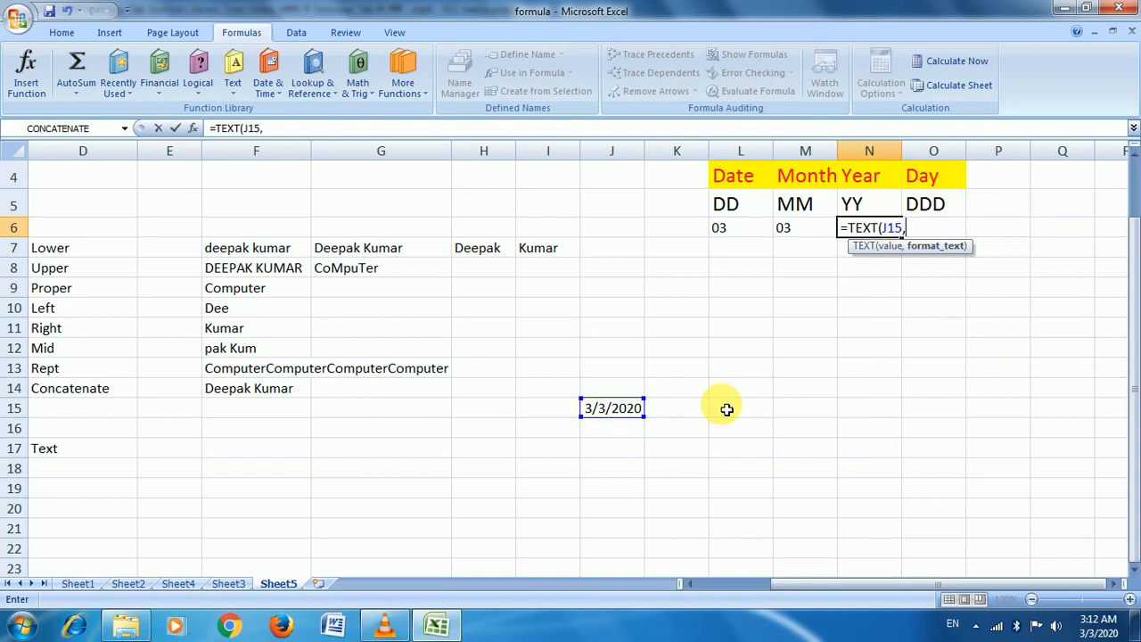
type("\"yy\")")
key("Return")
key("Up")
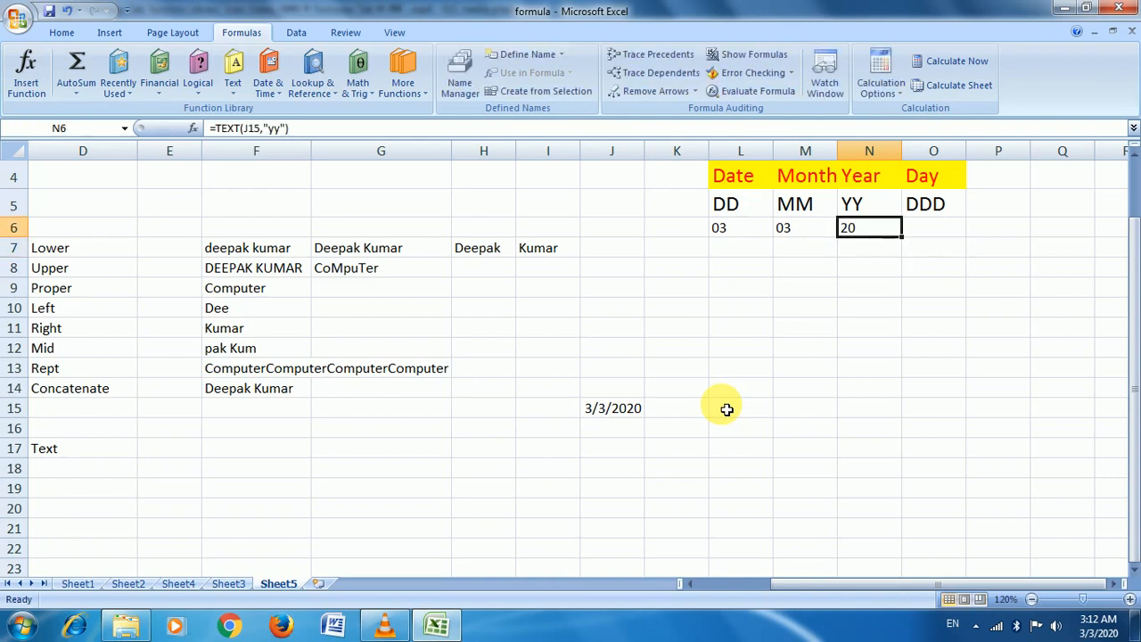
key("Right")
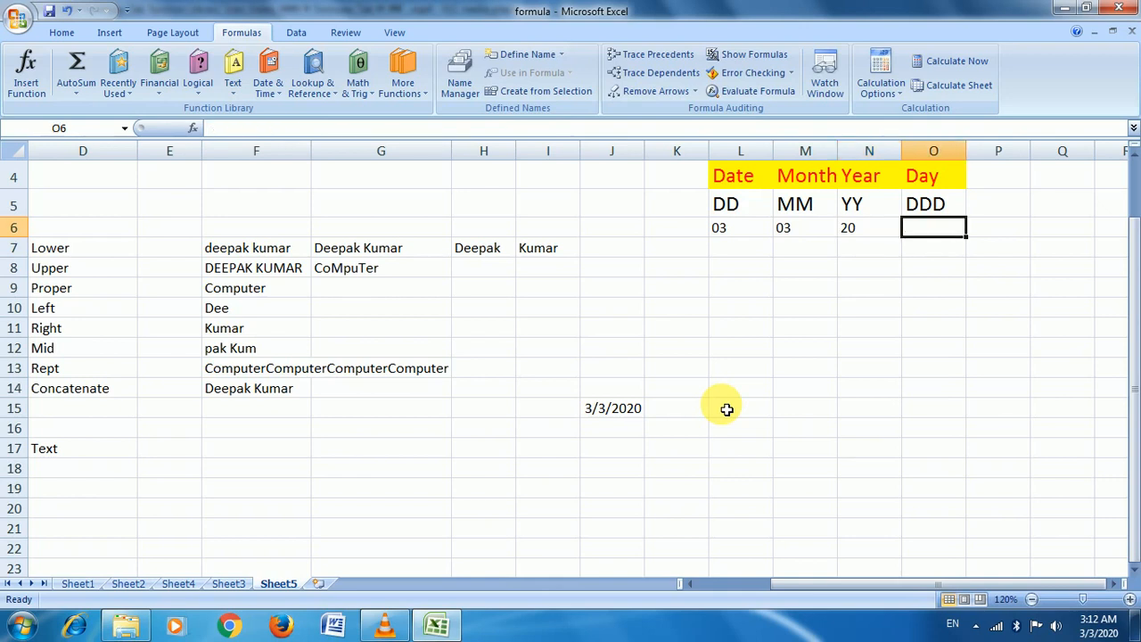
Enter a "ddd" TEXT formula on J15 in O6, fixing the argument error so it shows Tue
type("=")
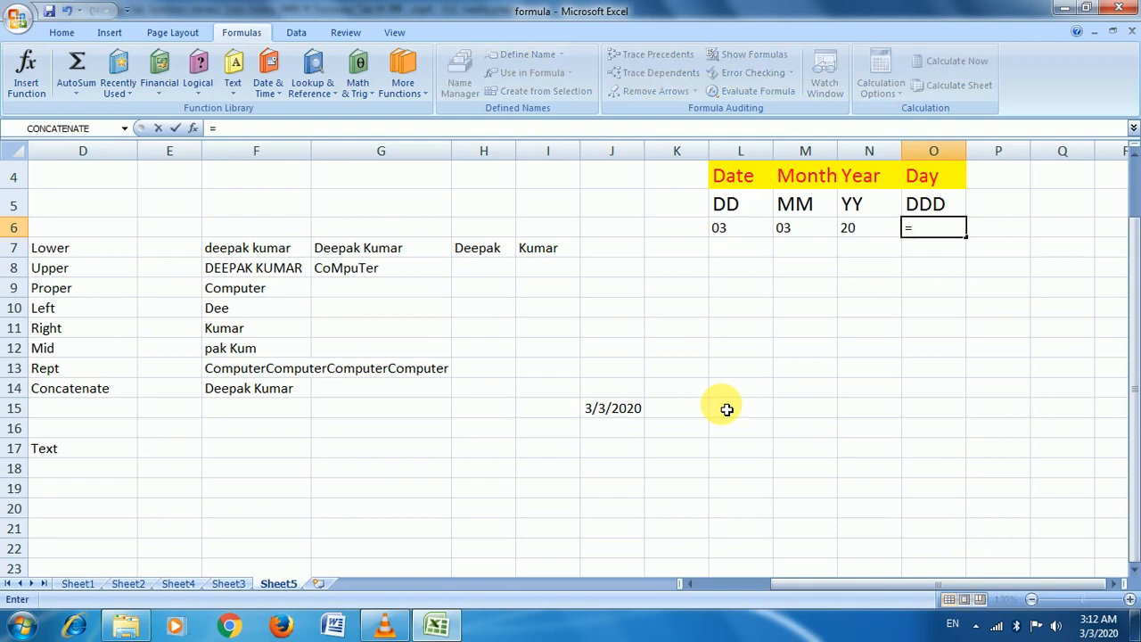
type("text")
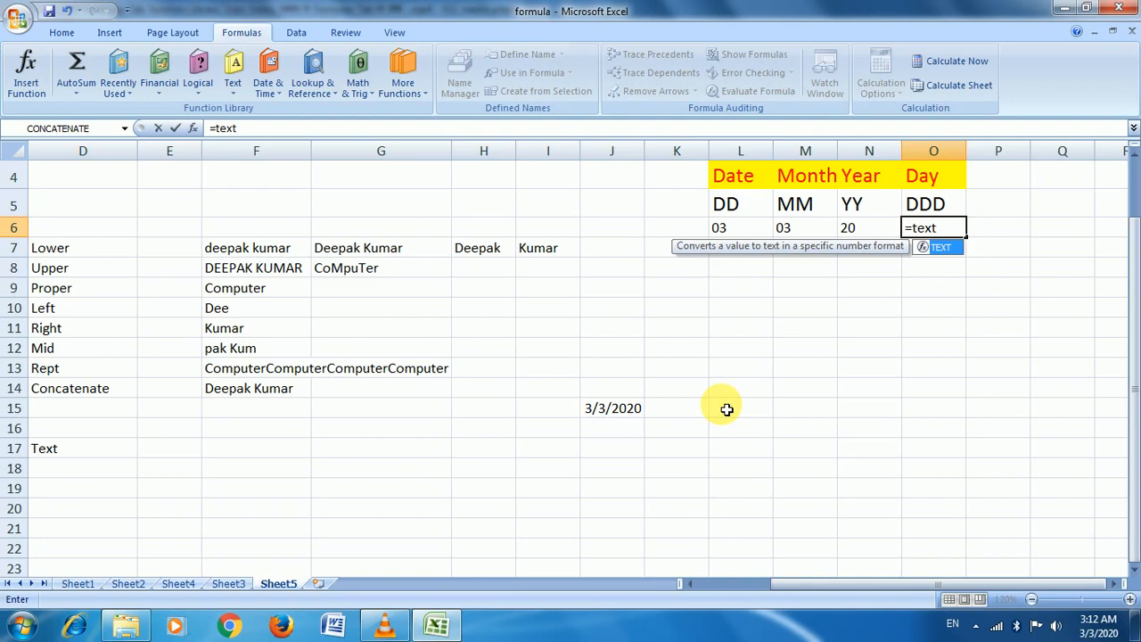
key("Tab")
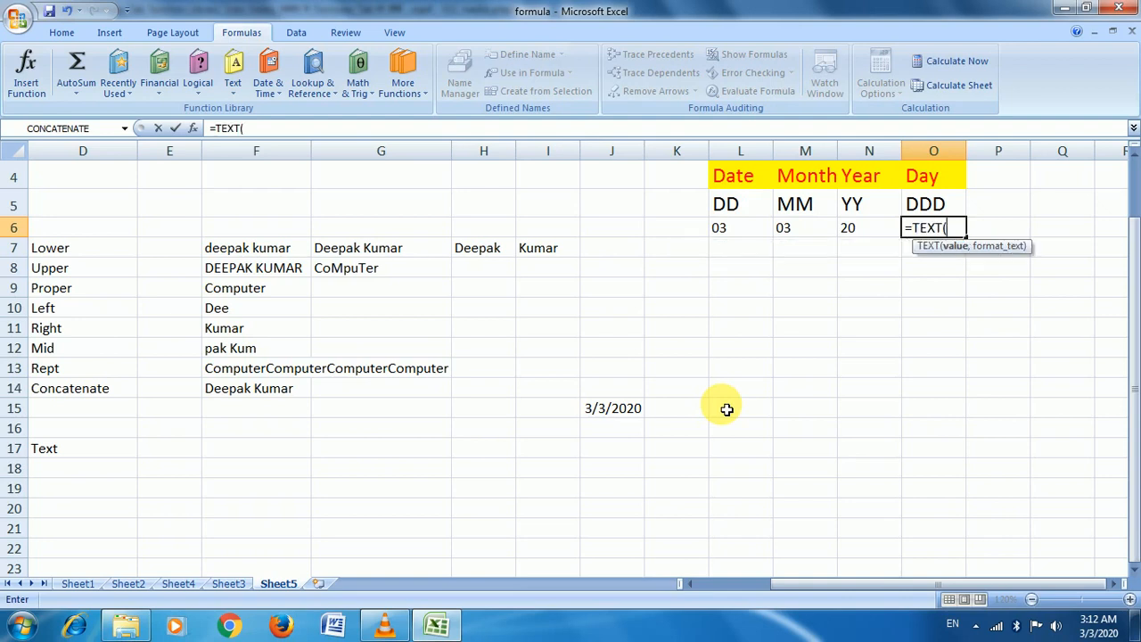
left_click(602, 408)
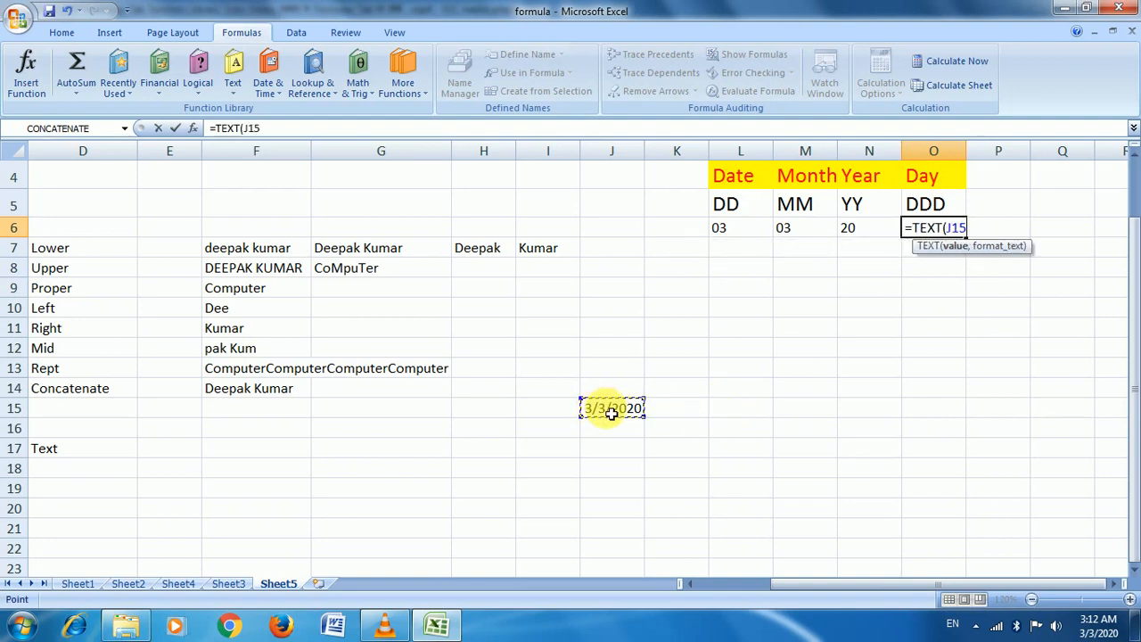
type("<\"ddd\"")
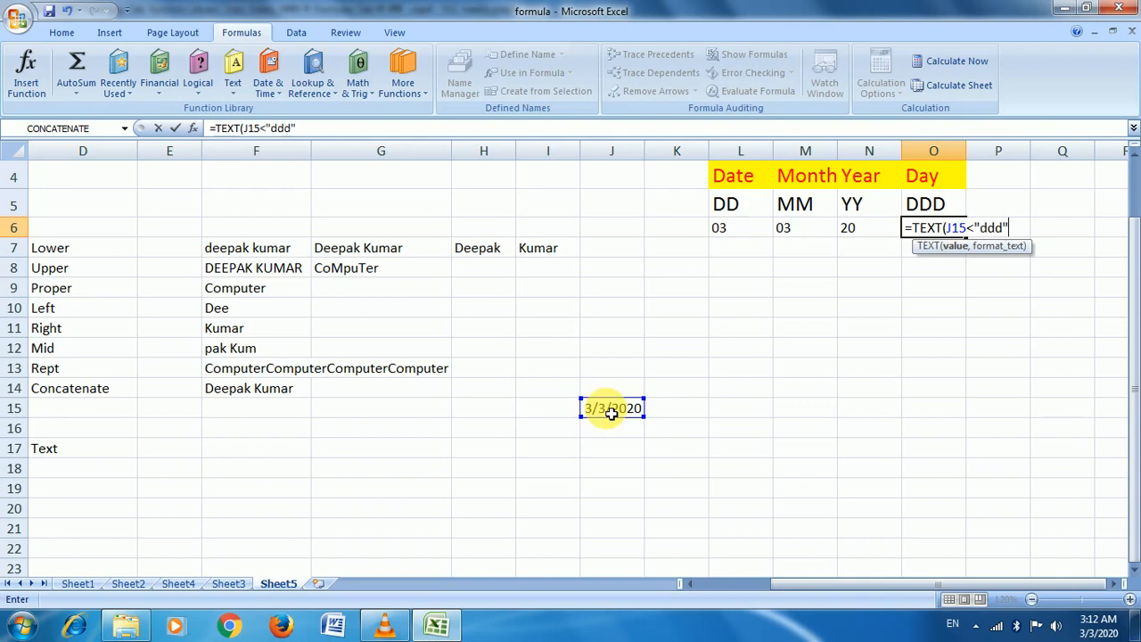
type(")")
key("Return")
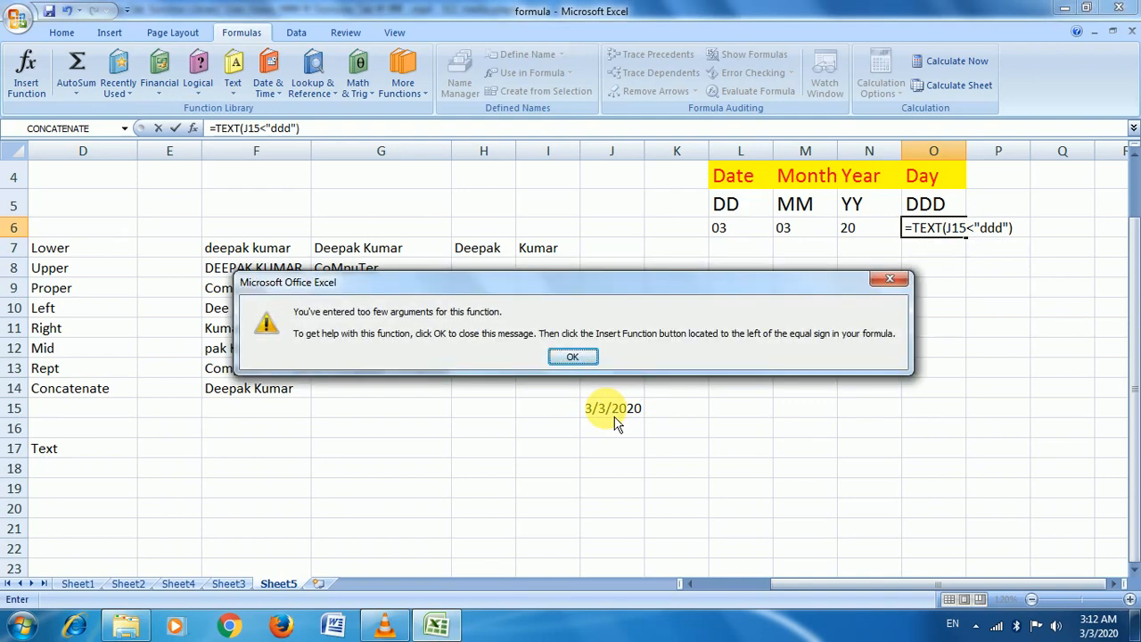
key("Return")
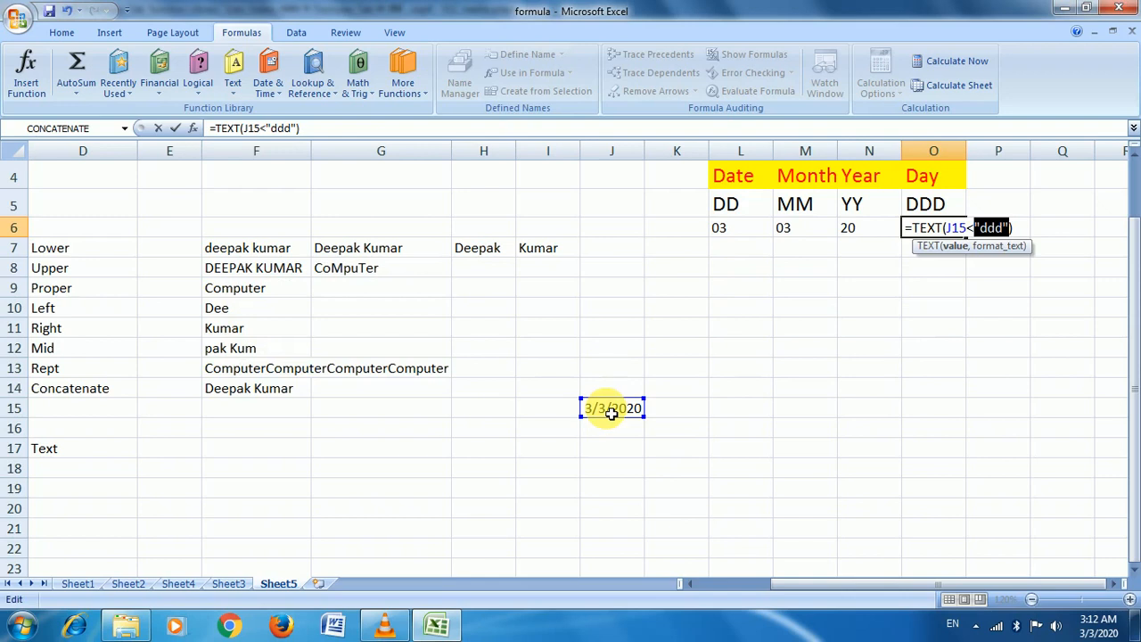
key("Return")
key("Up")
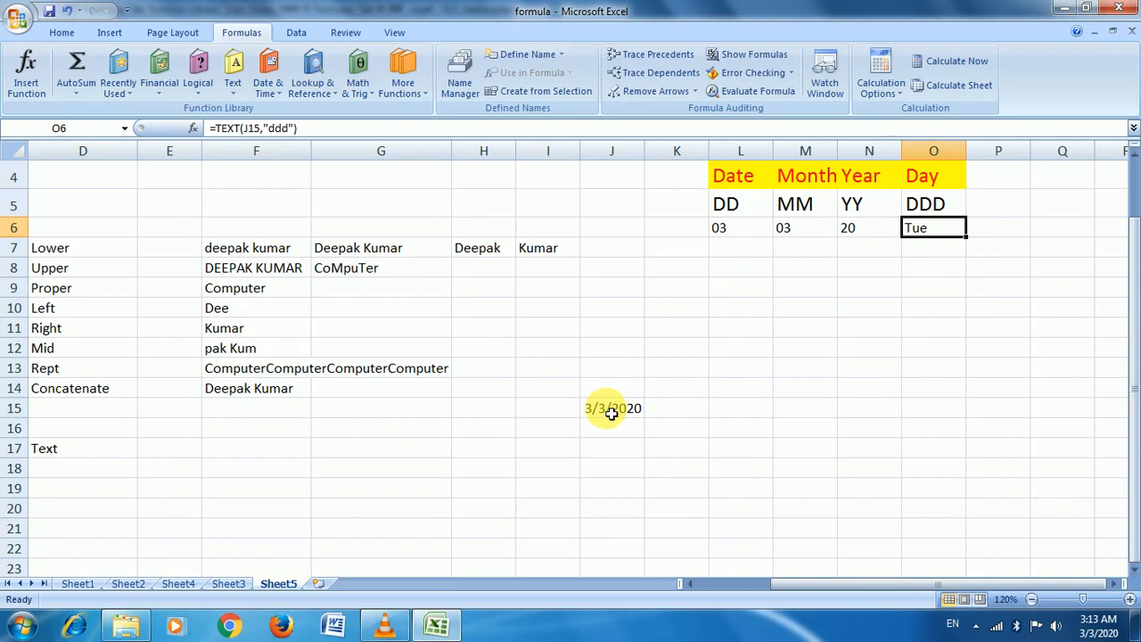
Redo O6 as =TEXT(J15,"dddd") so it shows the full weekday Tuesday
left_click(863, 229)
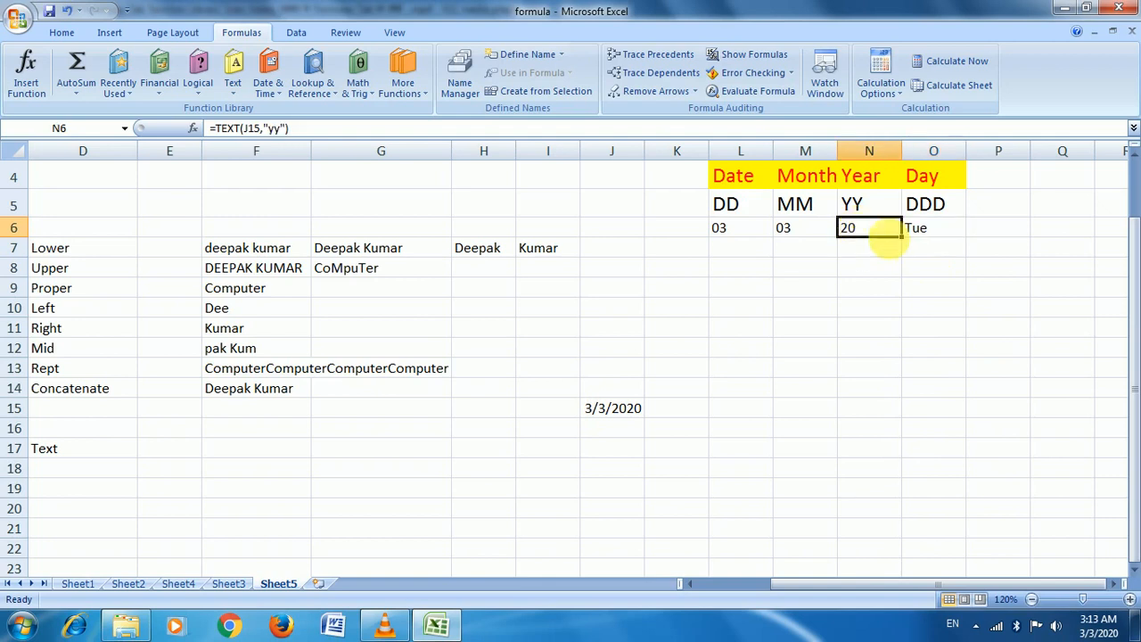
left_click(924, 237)
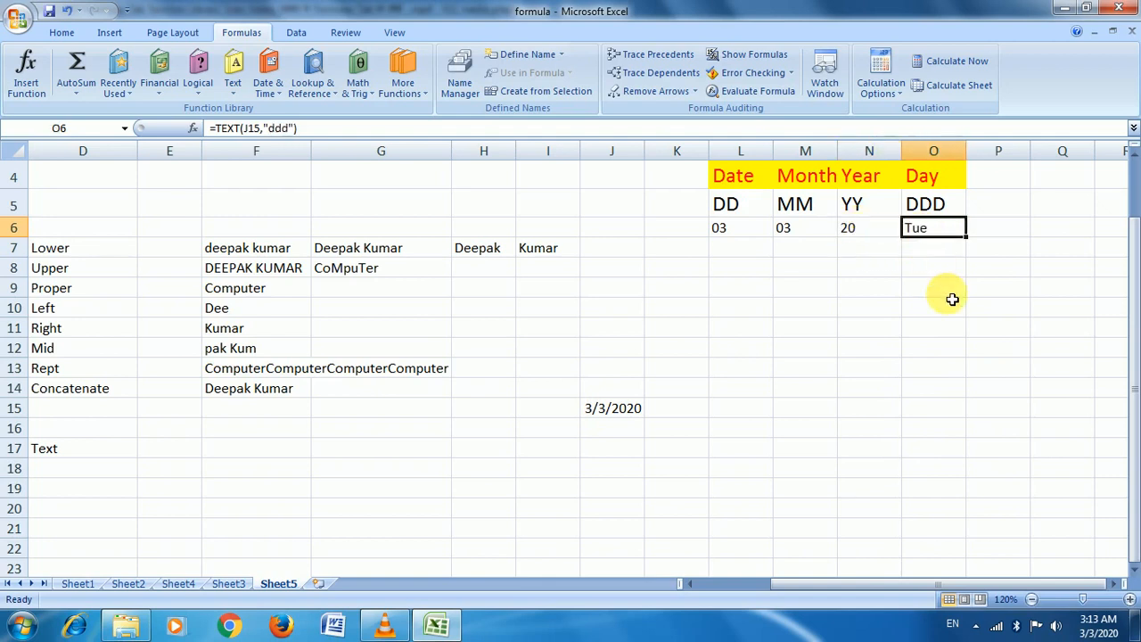
type("=te")
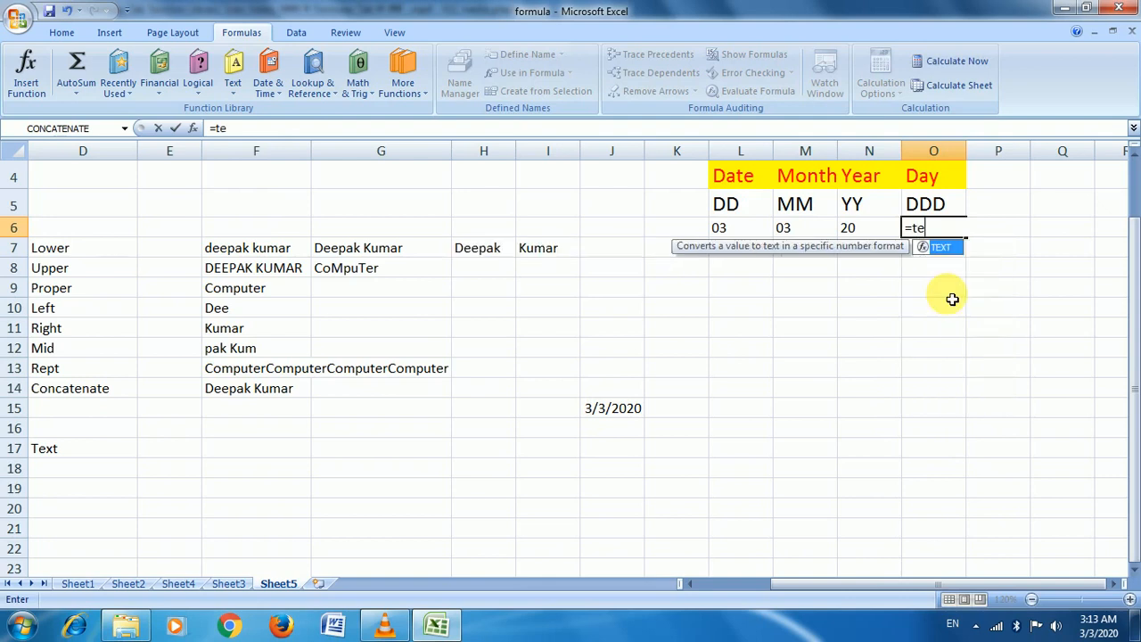
key("Tab")
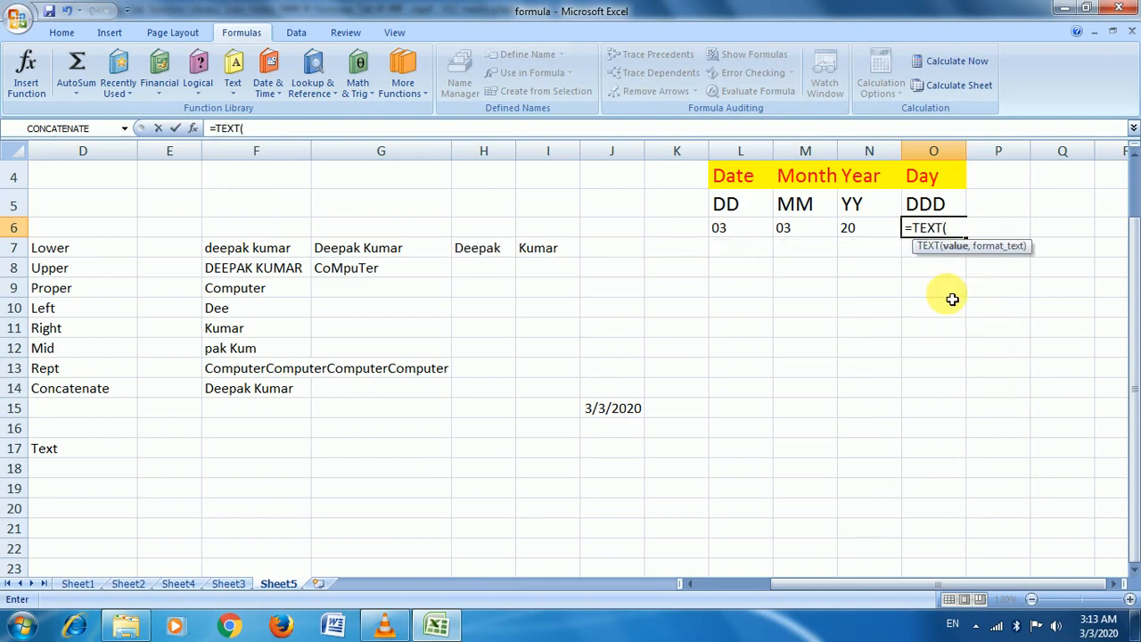
left_click(634, 410)
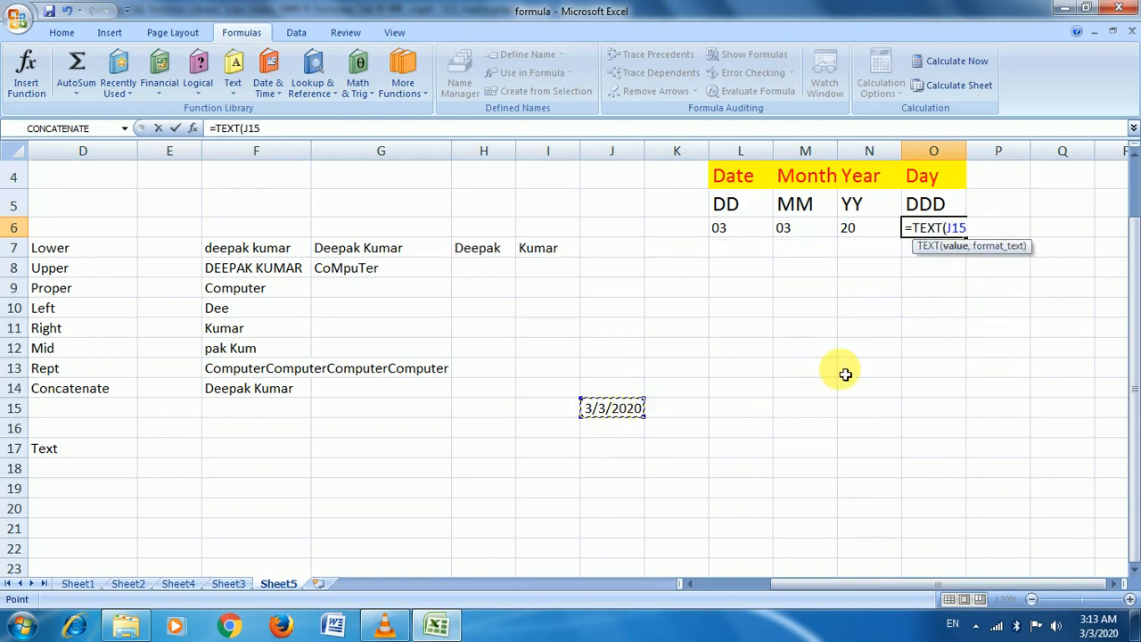
type(",")
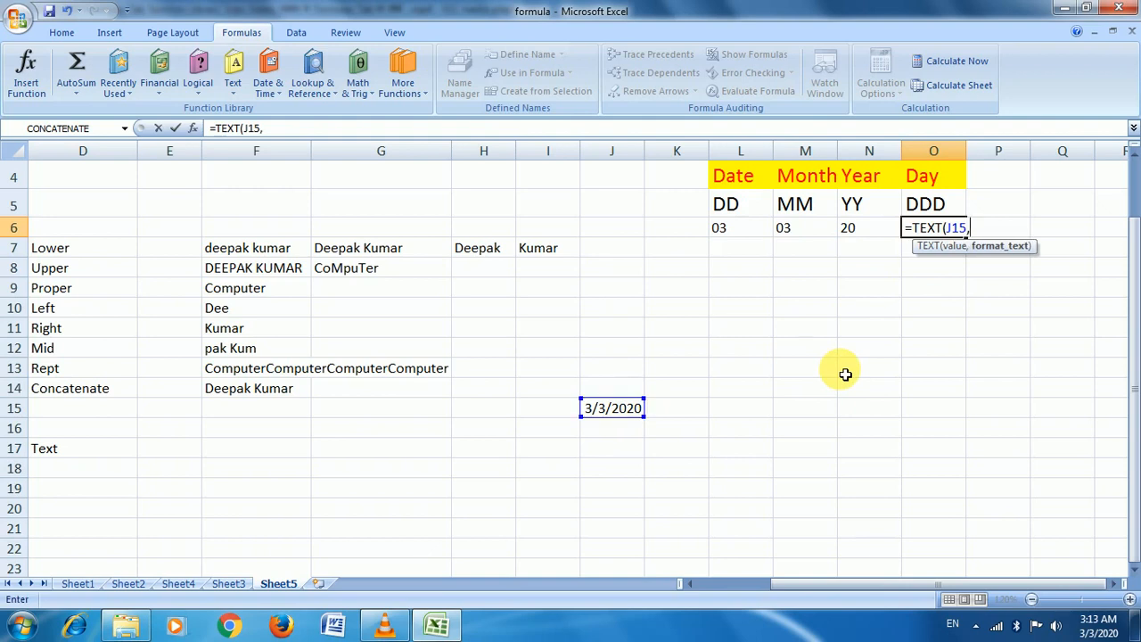
type("\"dddd\")")
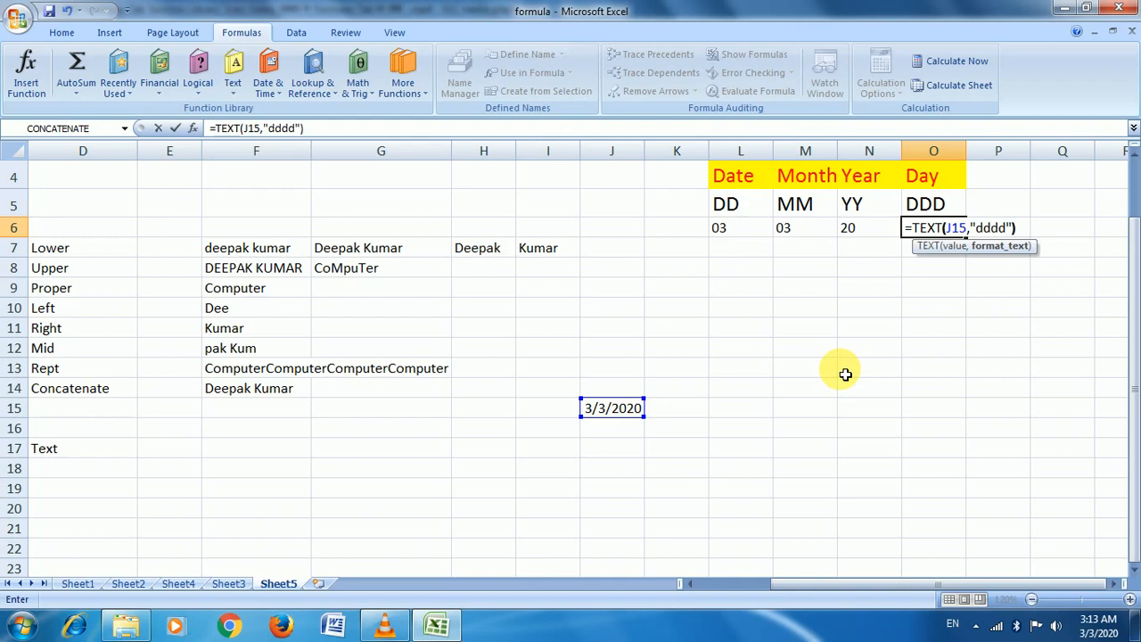
key("Return")
key("Up")
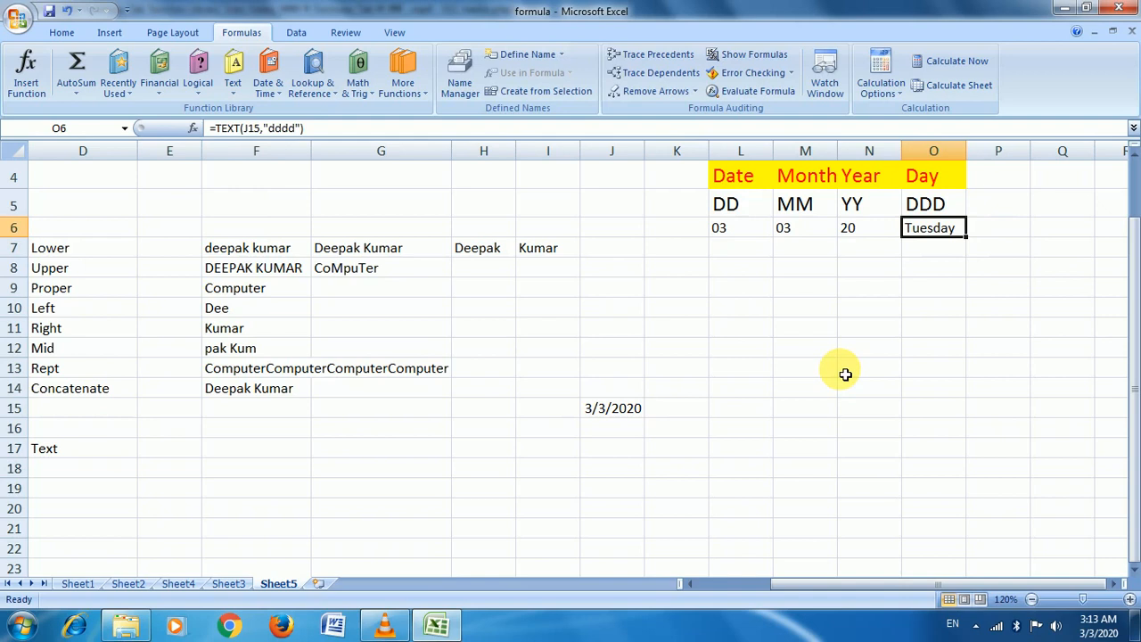
left_click(865, 232)
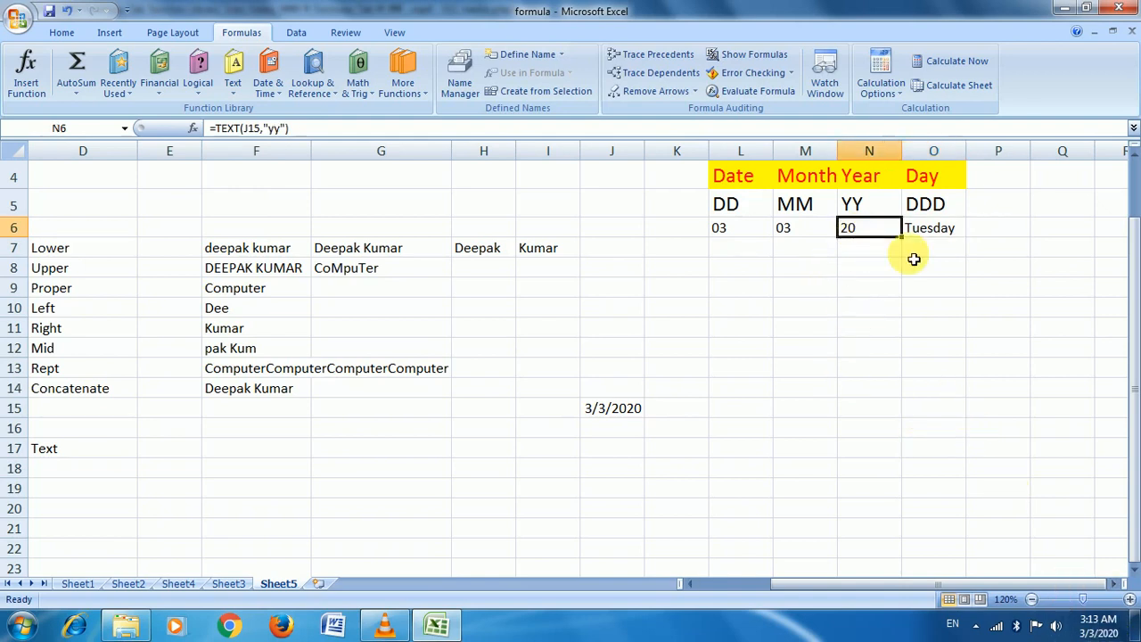
Replace N6 with =TEXT(J15,"yyy") so it shows the four-digit year 2020
type("=")
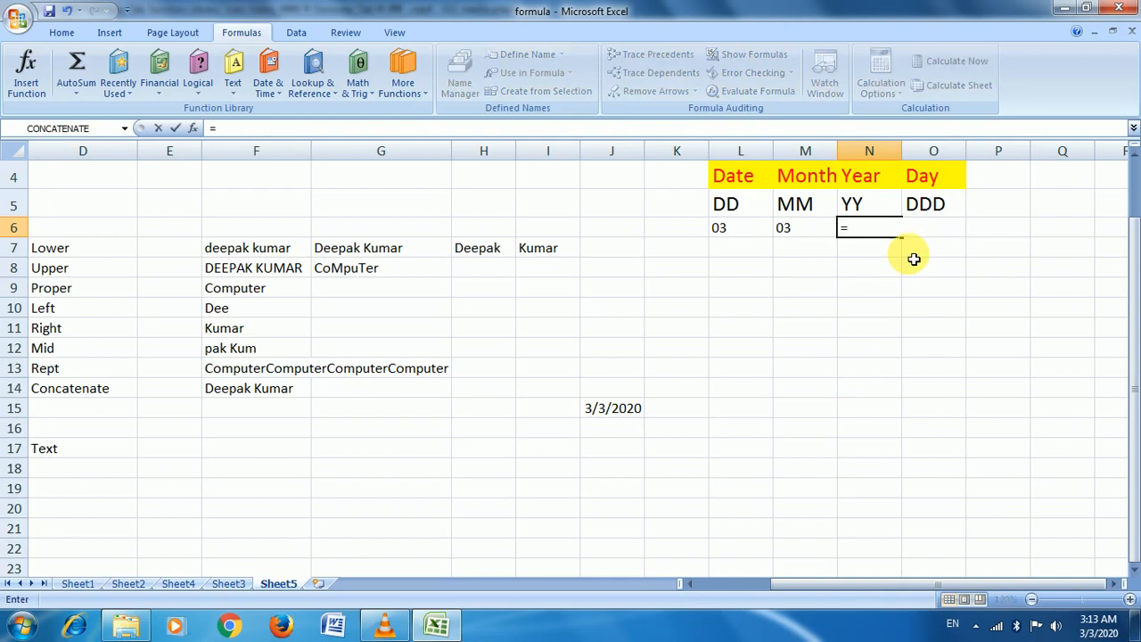
type("tex")
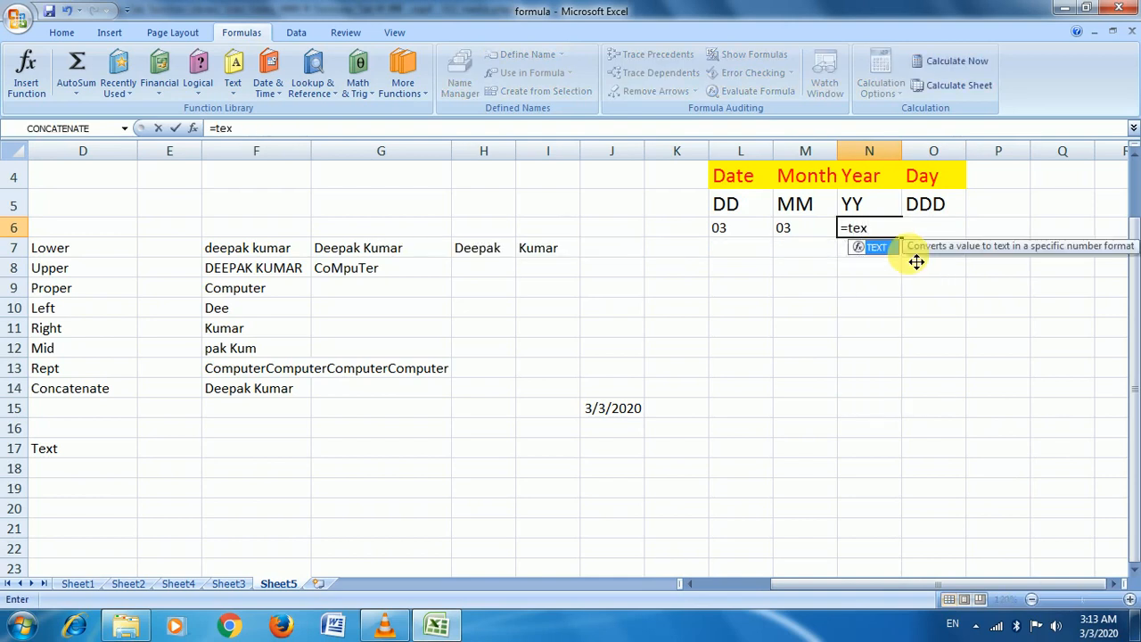
key("Tab")
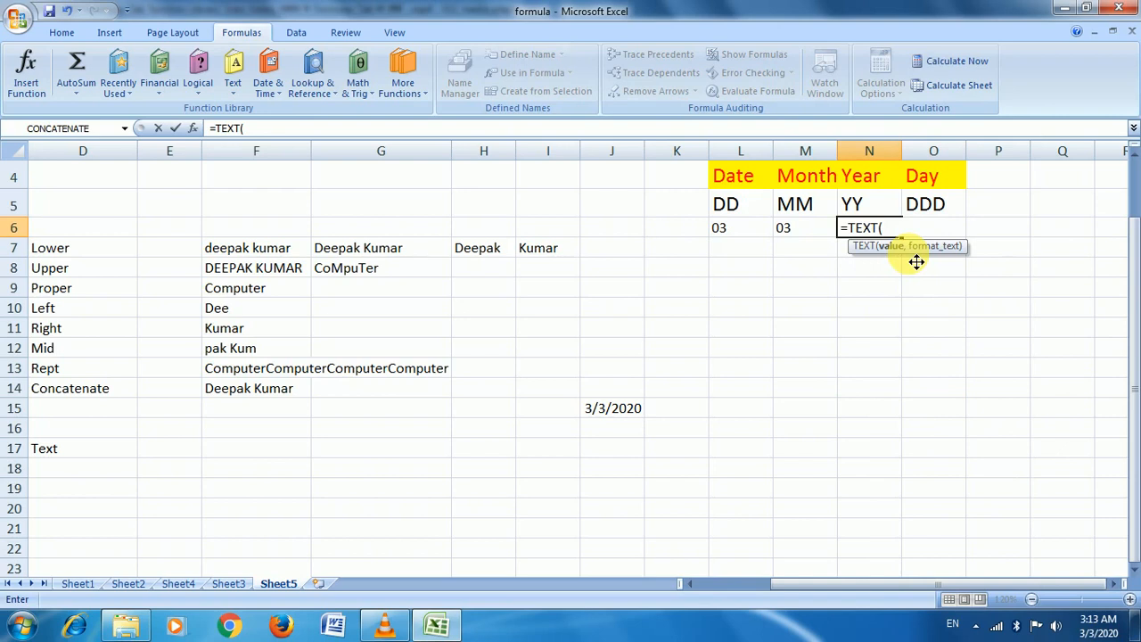
left_click(615, 407)
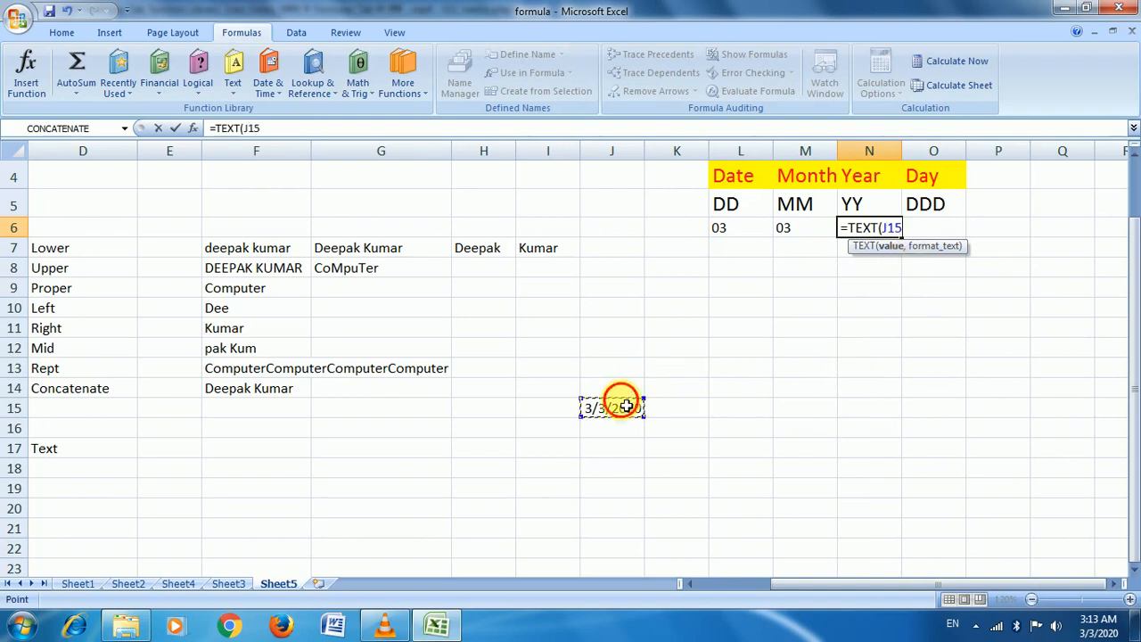
type(",\"")
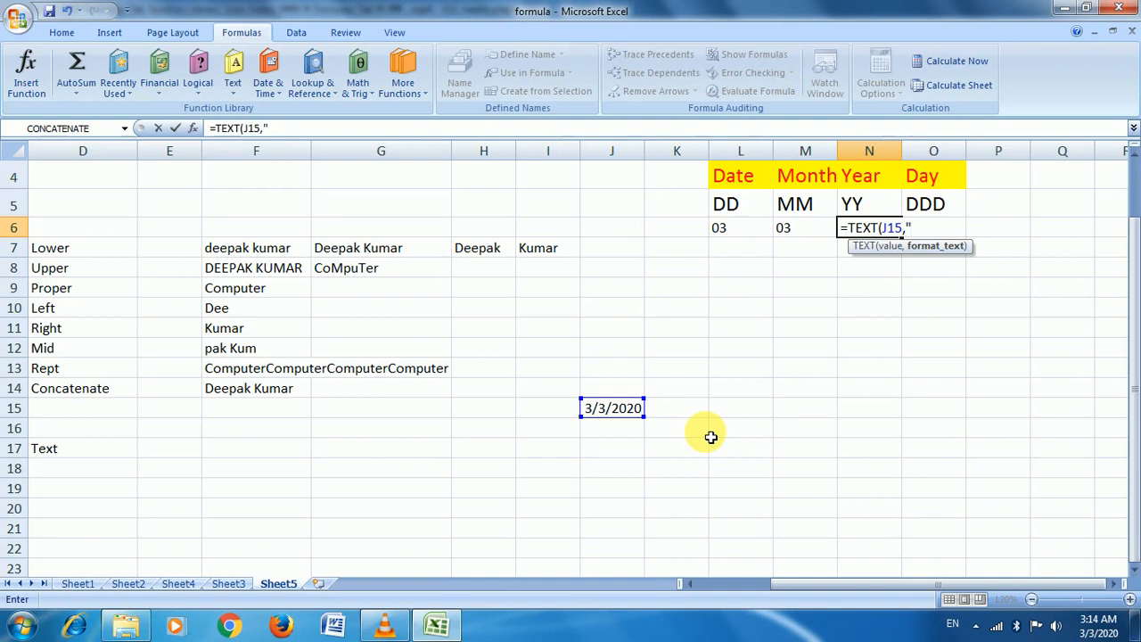
type("yyy\")")
key("Return")
key("Up")
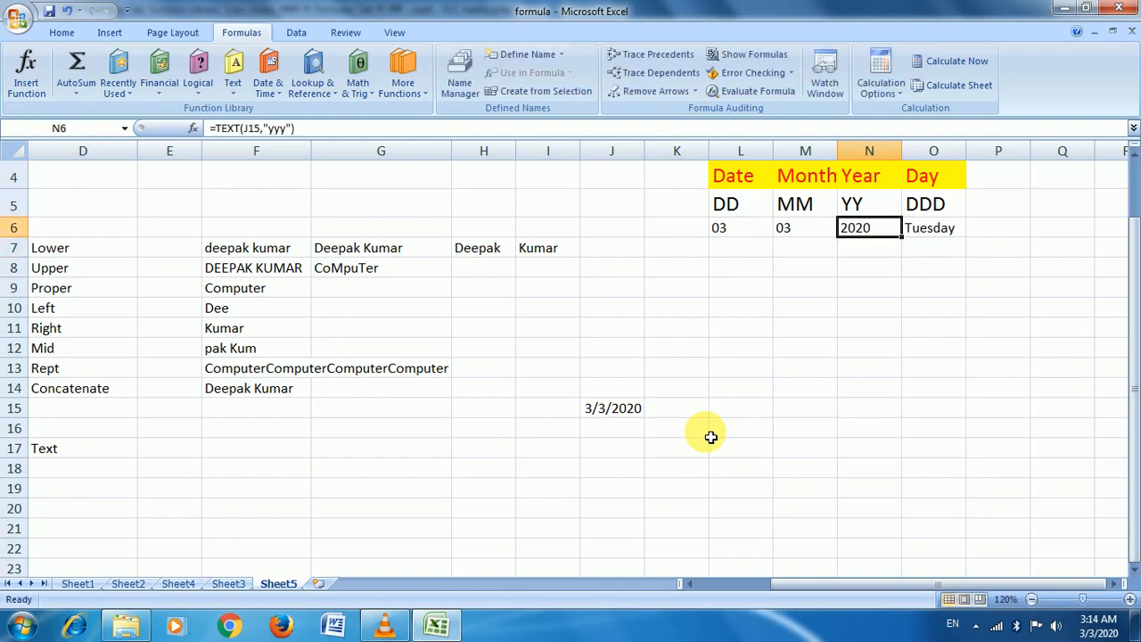
key("Left")
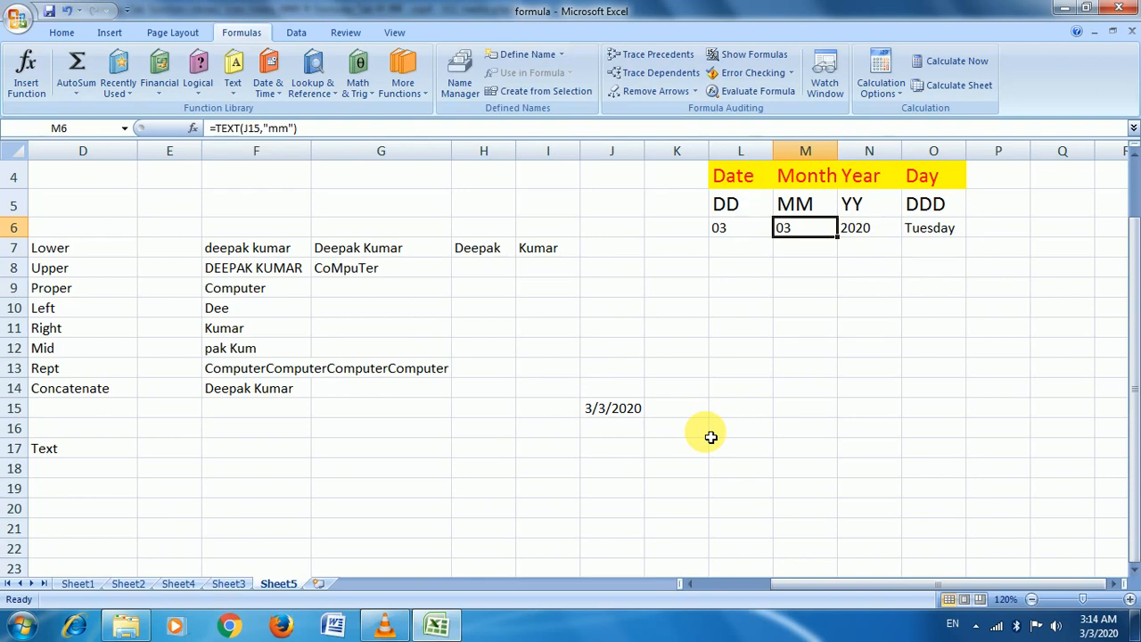
Enter =TEXT(J15,"mmm") in M6 to show the short month name
type("=te")
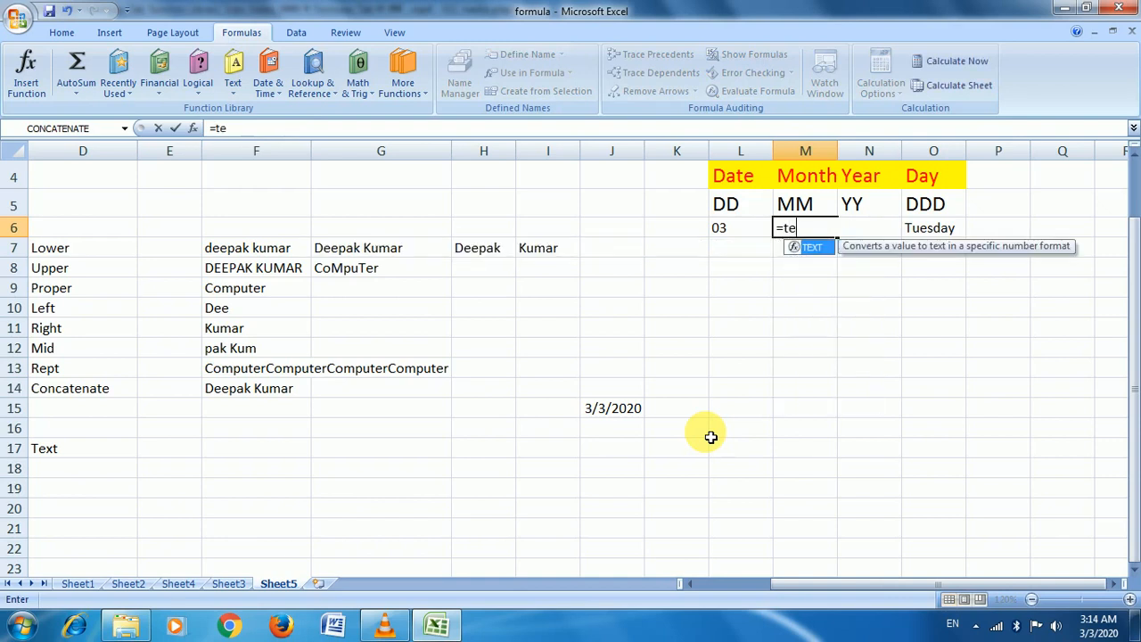
key("Tab")
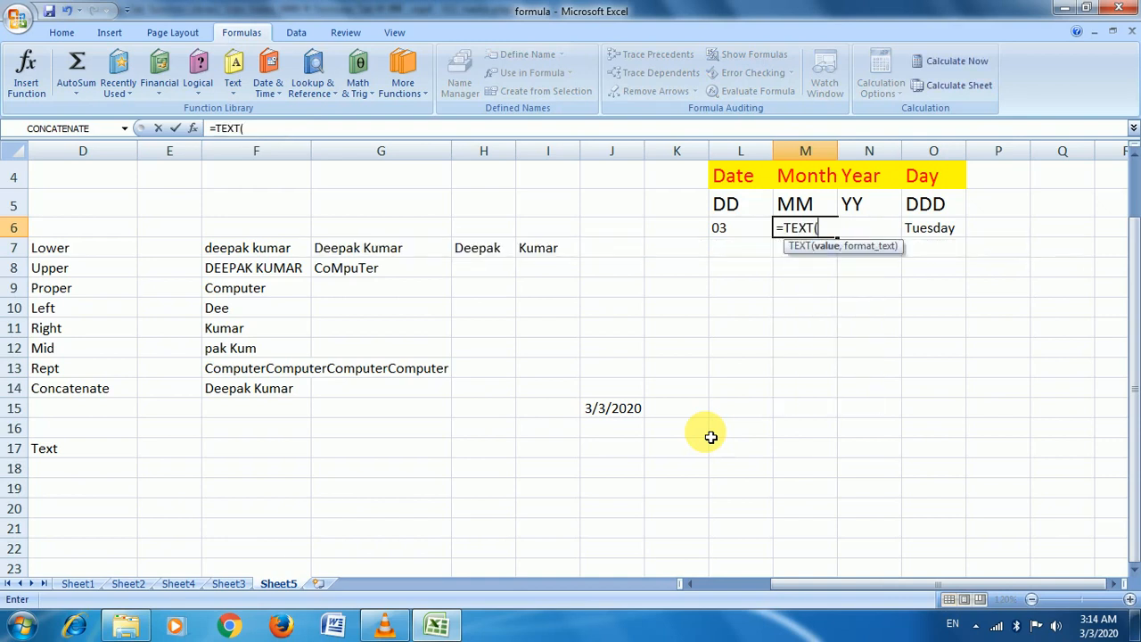
left_click(625, 427)
left_click(627, 411)
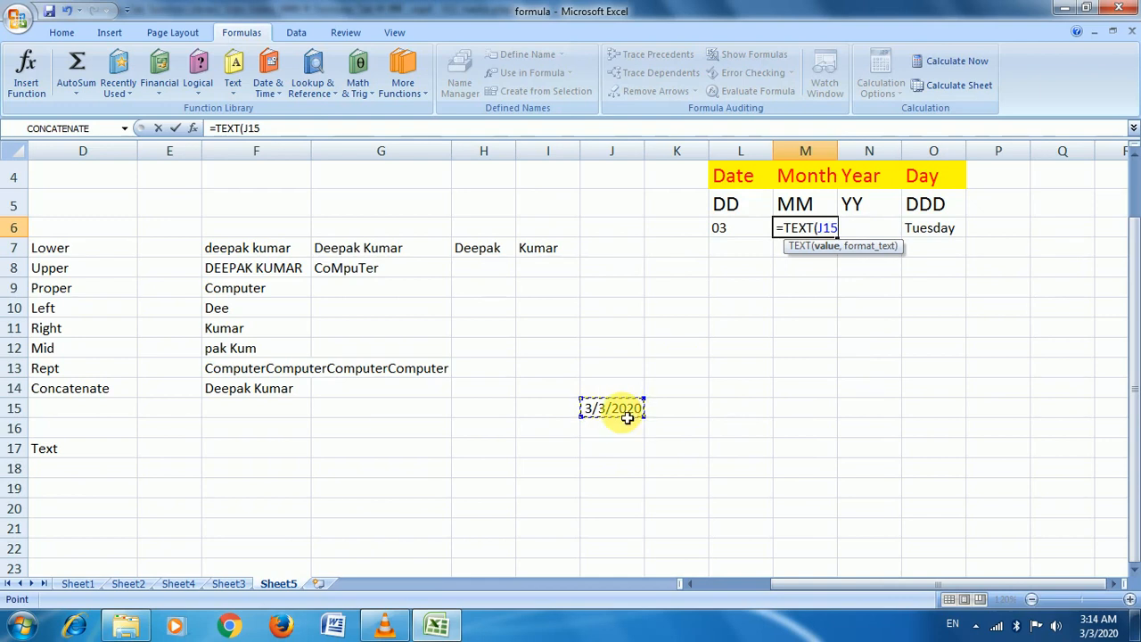
type(",")
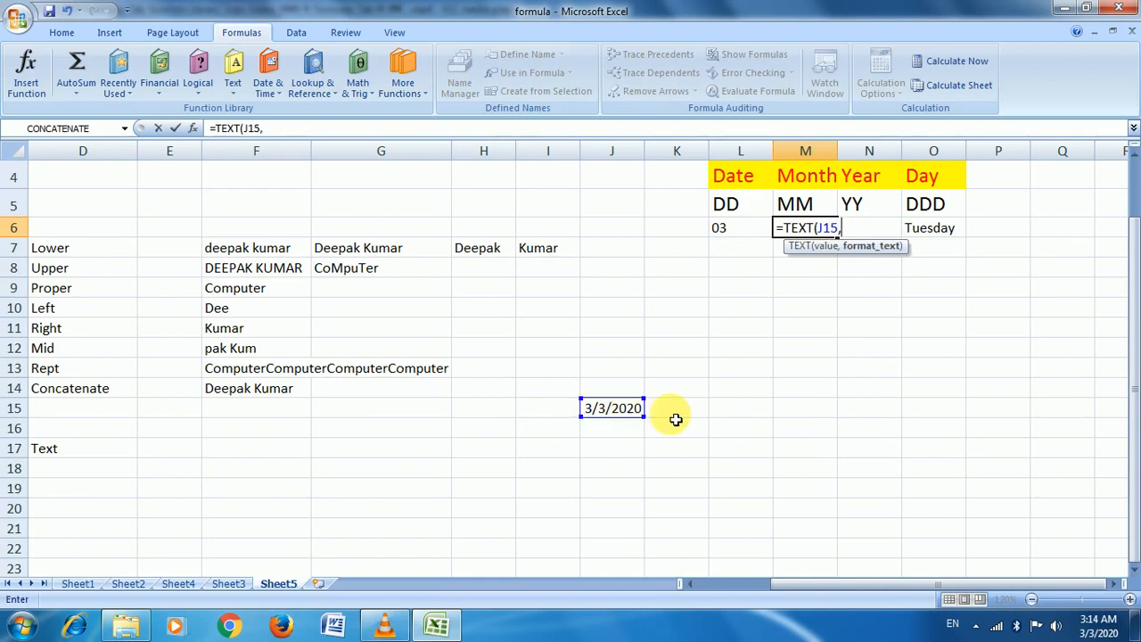
type("\"mmm\")")
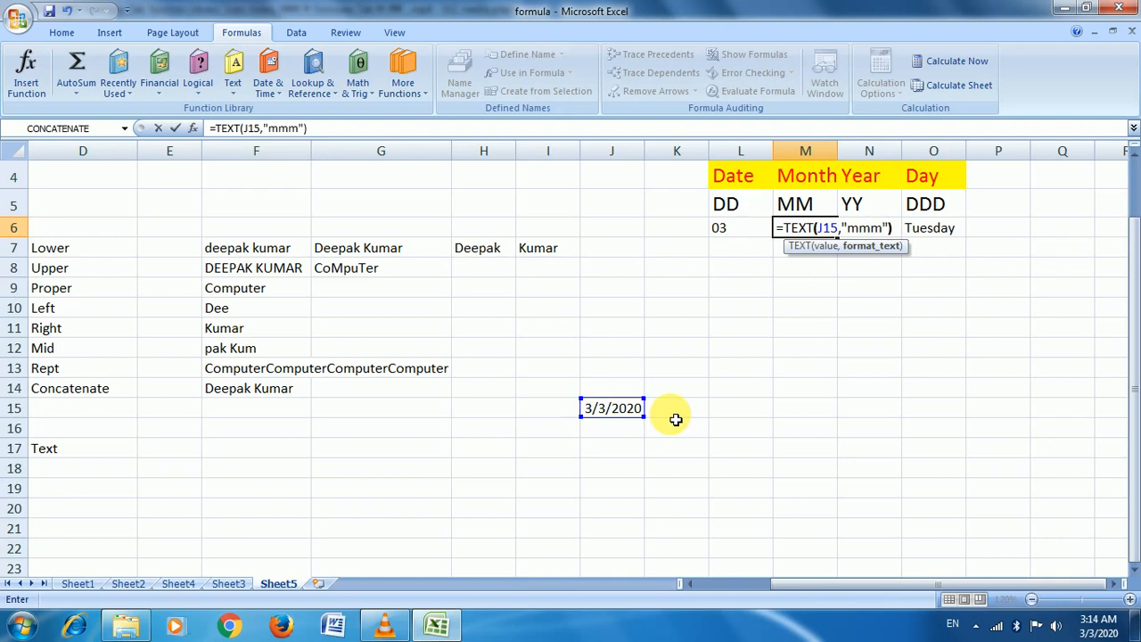
key("Return")
key("Up")
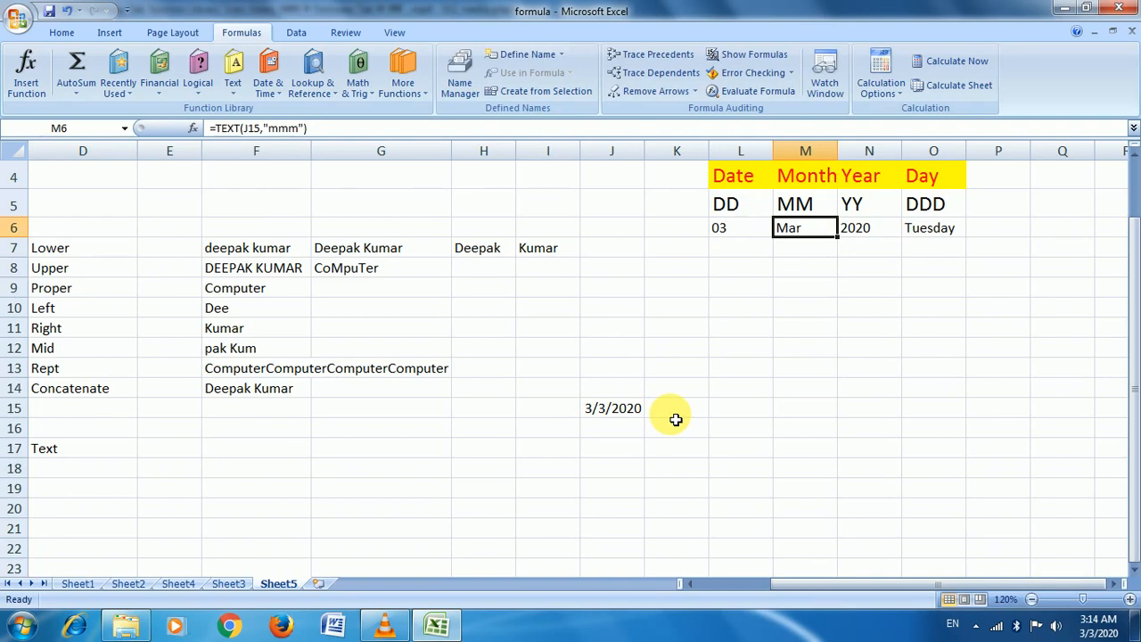
Re-enter M6 as =TEXT(J15,"mmmm") so it shows March
type("=te")
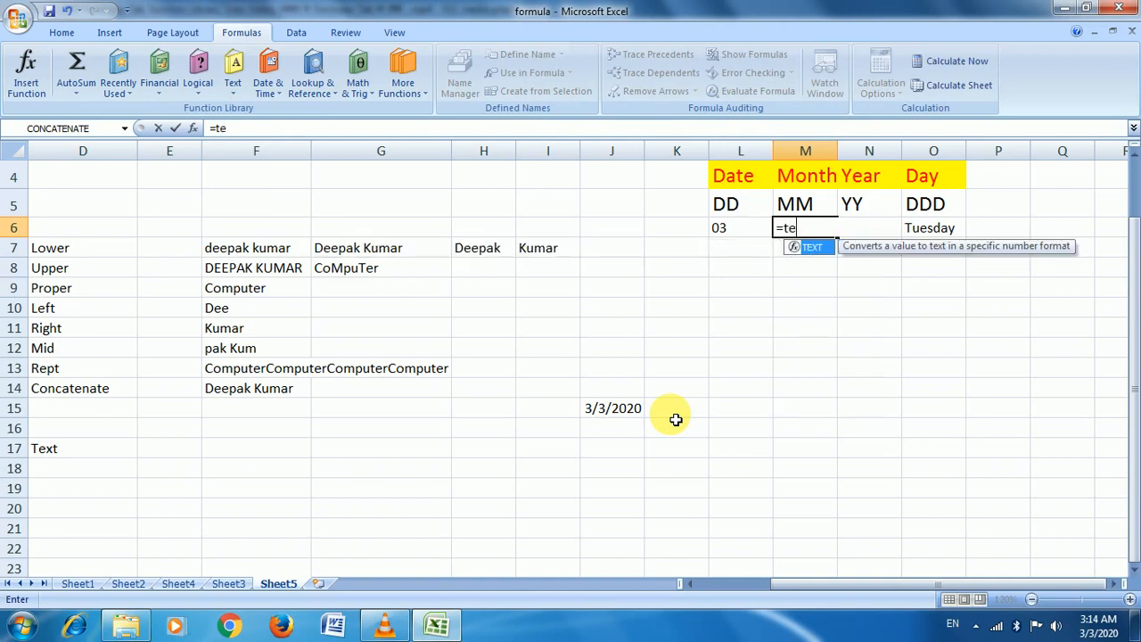
key("Tab")
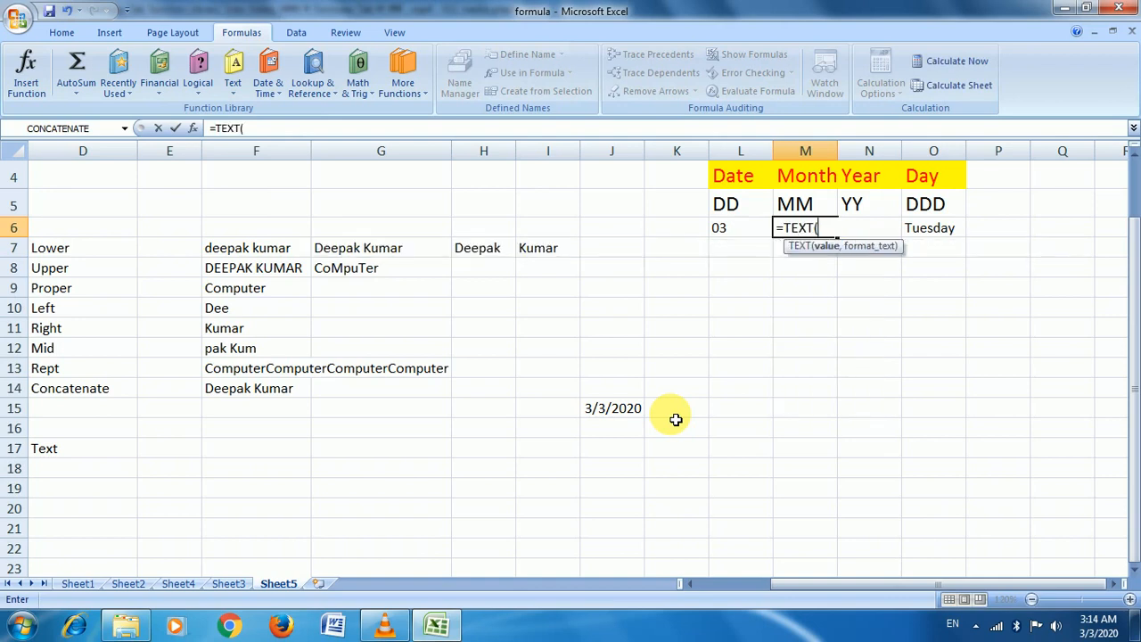
left_click(595, 408)
type(",")
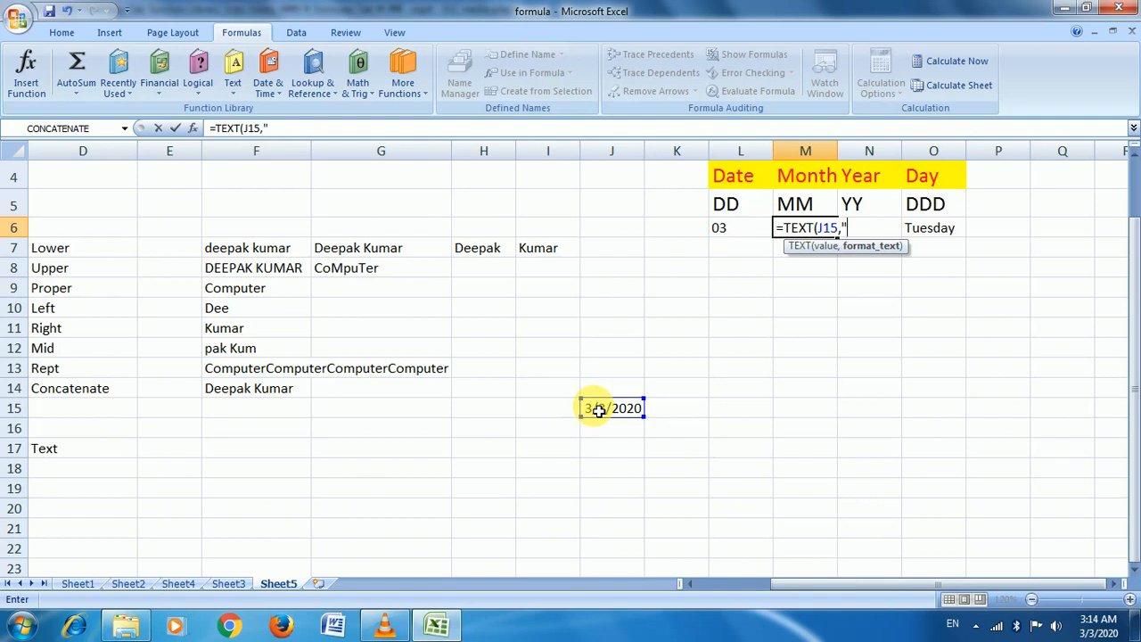
type("mmmm\")")
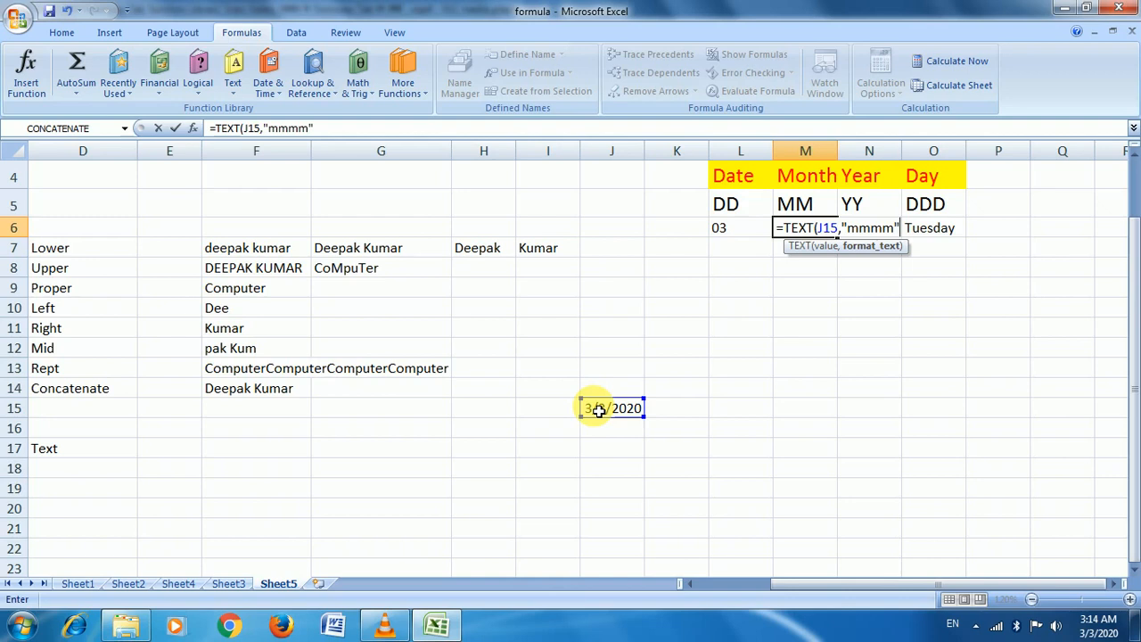
key("Return")
key("Up")
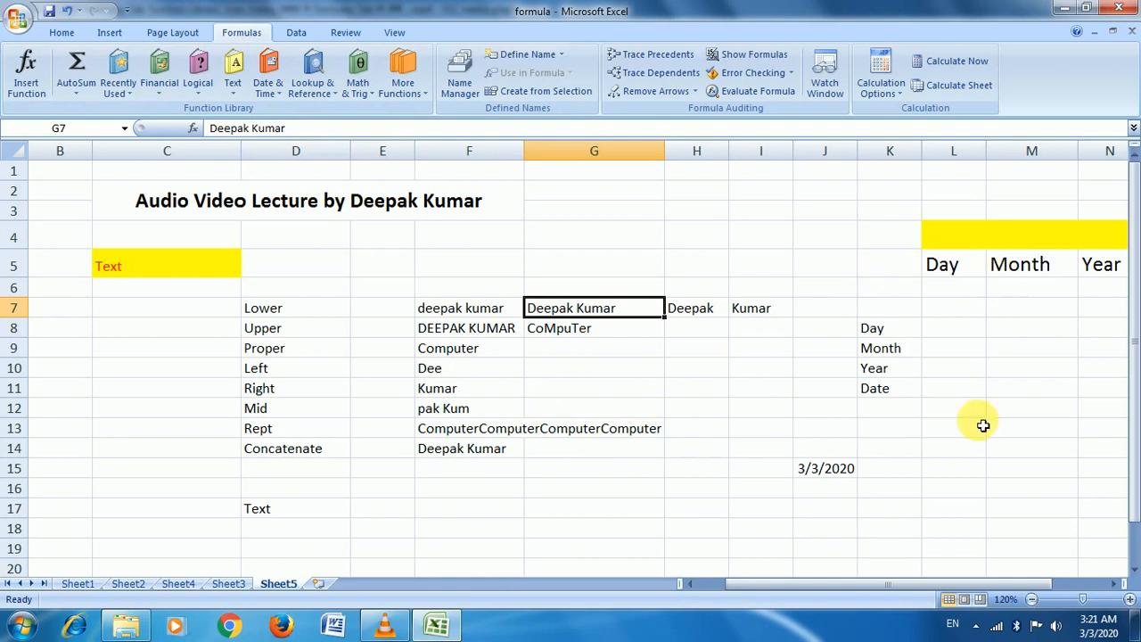
Scroll right to bring columns D–P with the Day, Month, Year and Make Date headings into view
left_click_drag(878, 588, 959, 599)
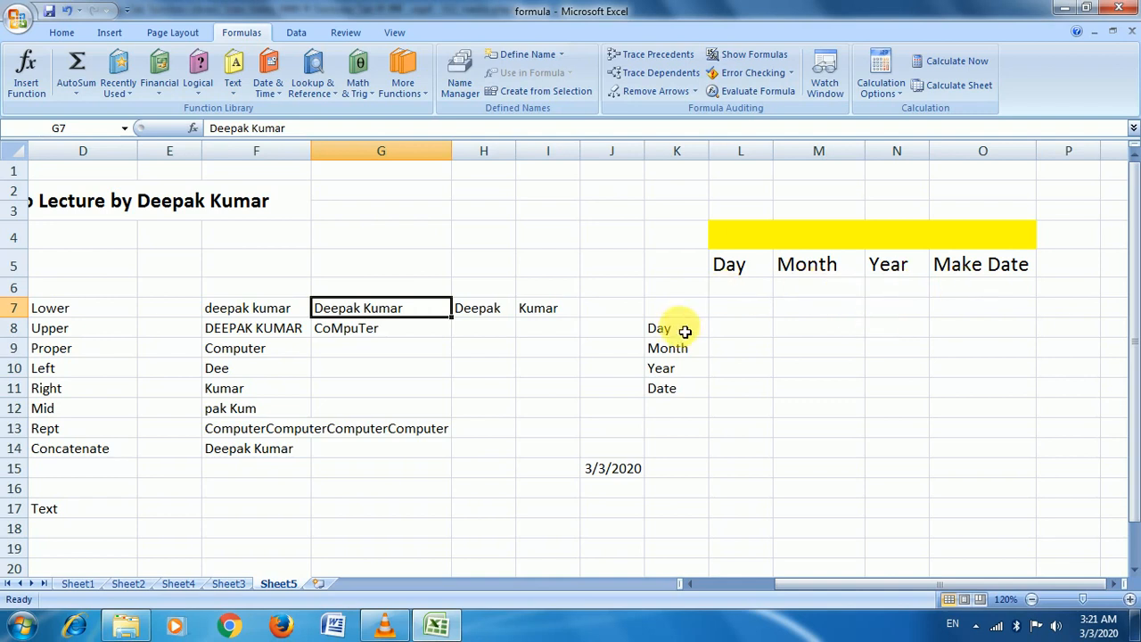
Enter =DAY(J15) in L7 so it returns the day number 3
left_click(750, 287)
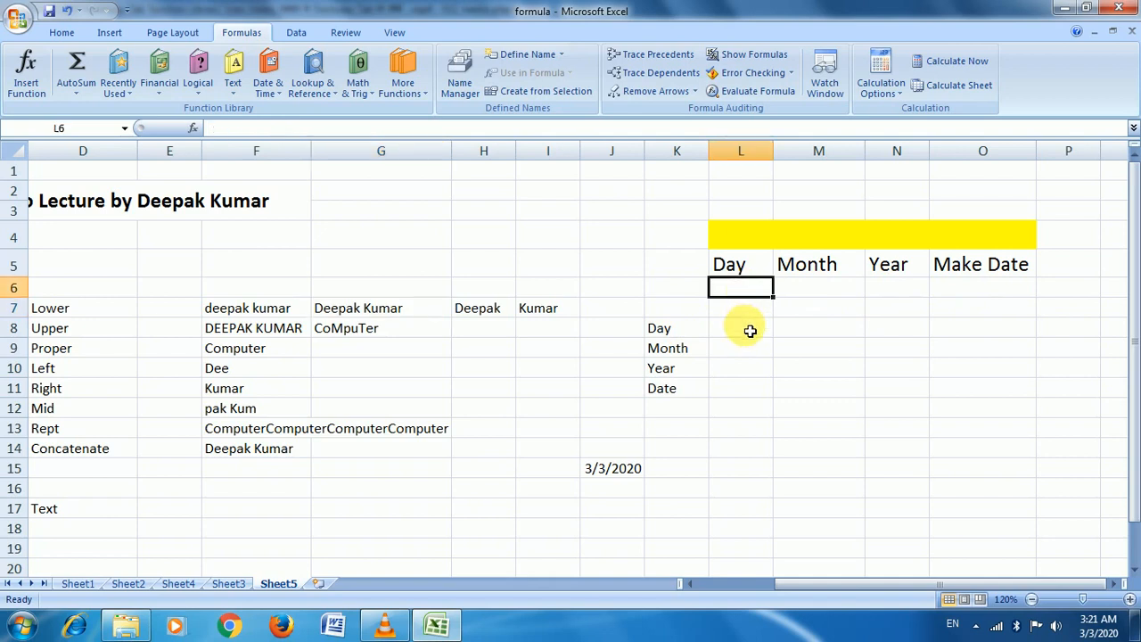
left_click(741, 307)
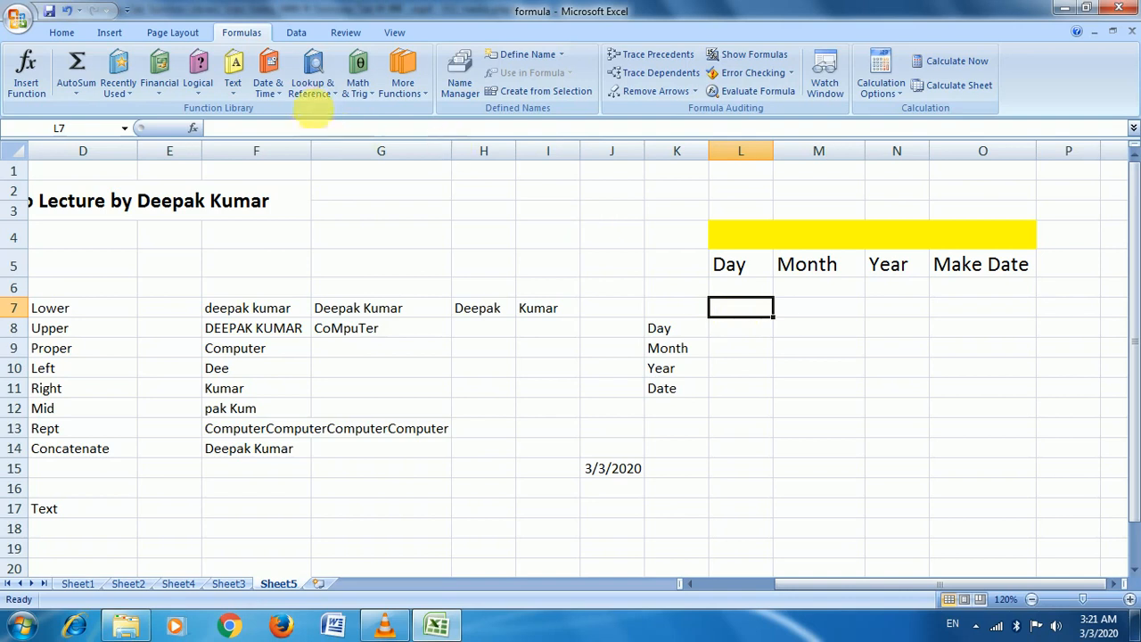
left_click(267, 89)
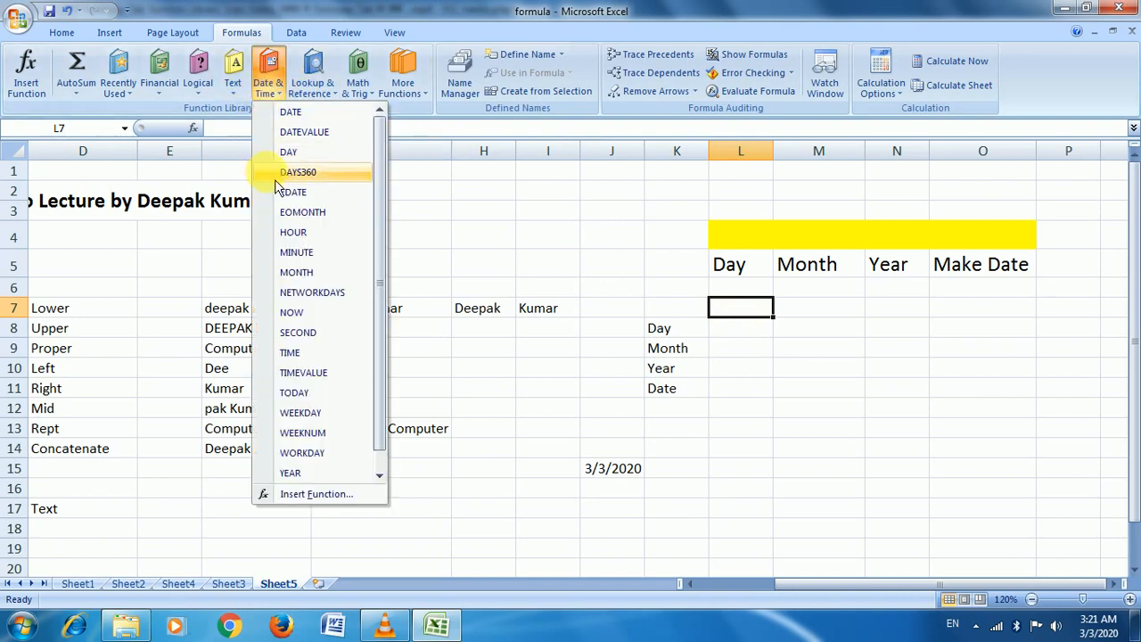
left_click(756, 305)
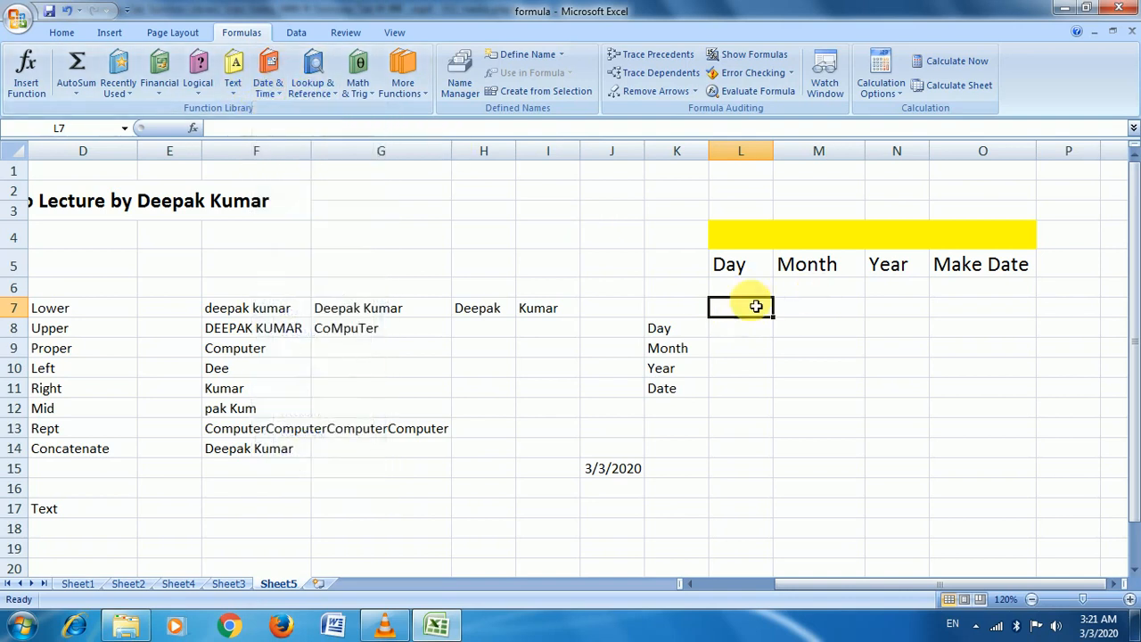
type("=")
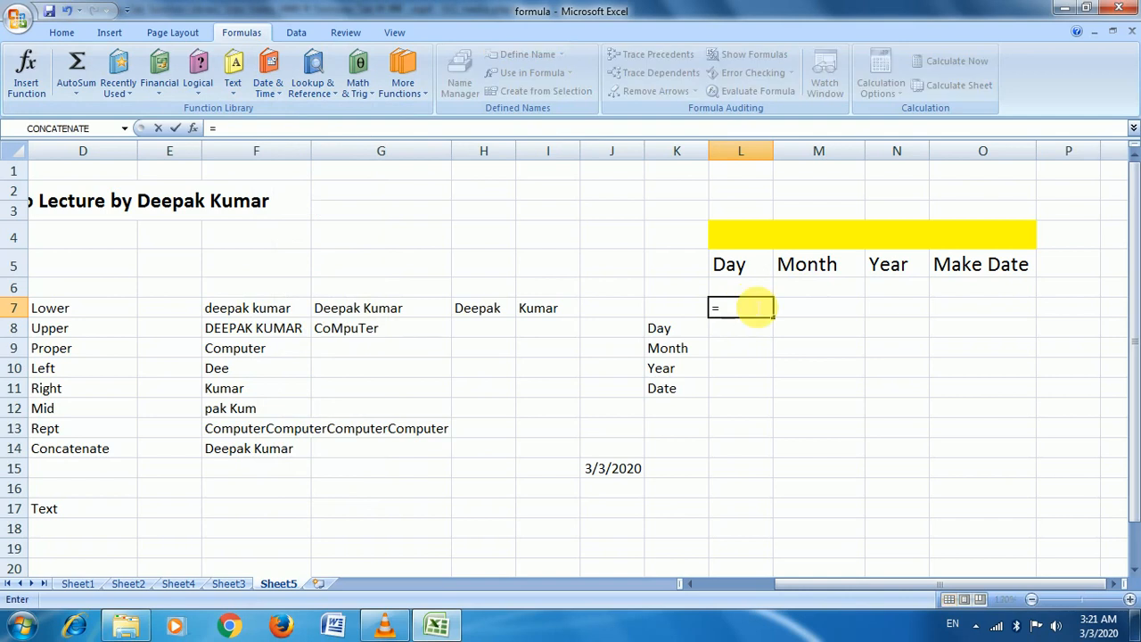
type("day")
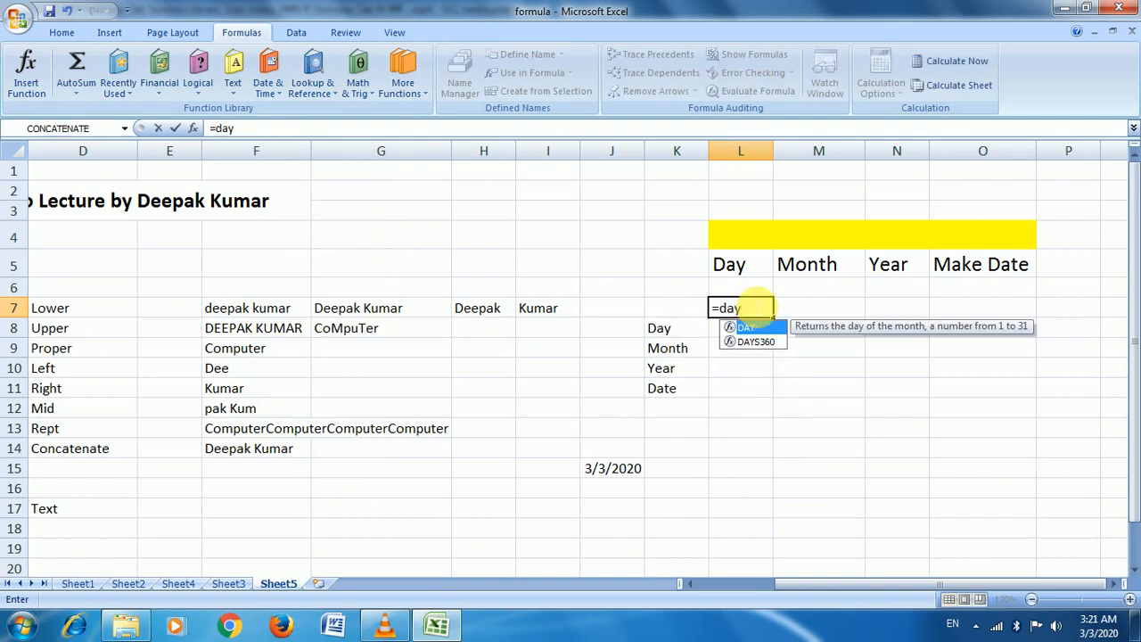
key("Tab")
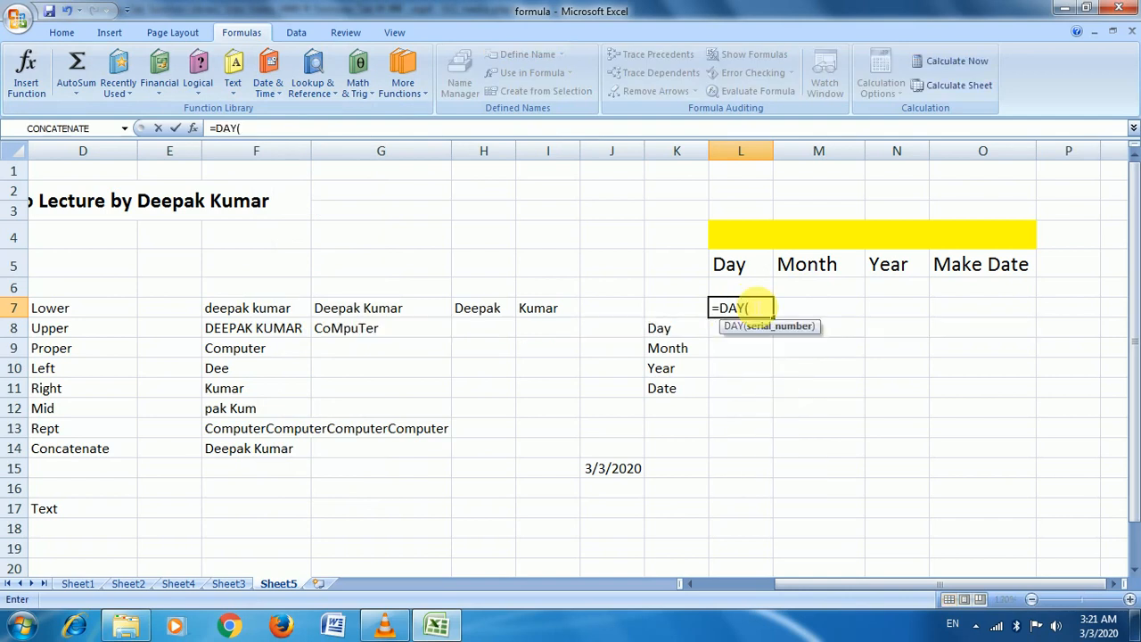
left_click(608, 475)
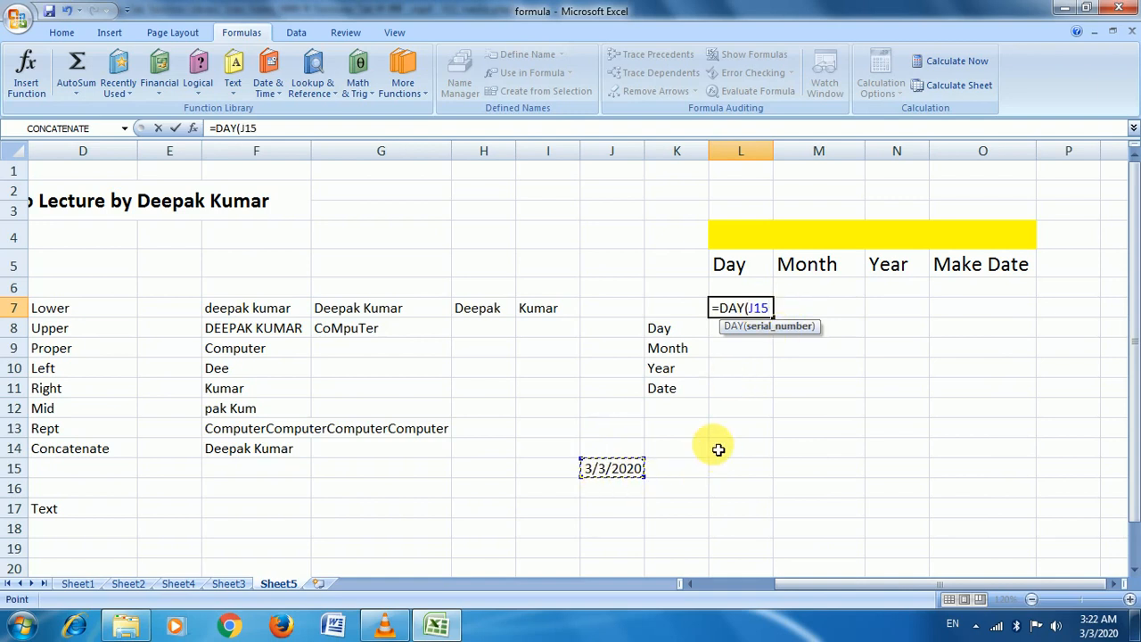
key("Return")
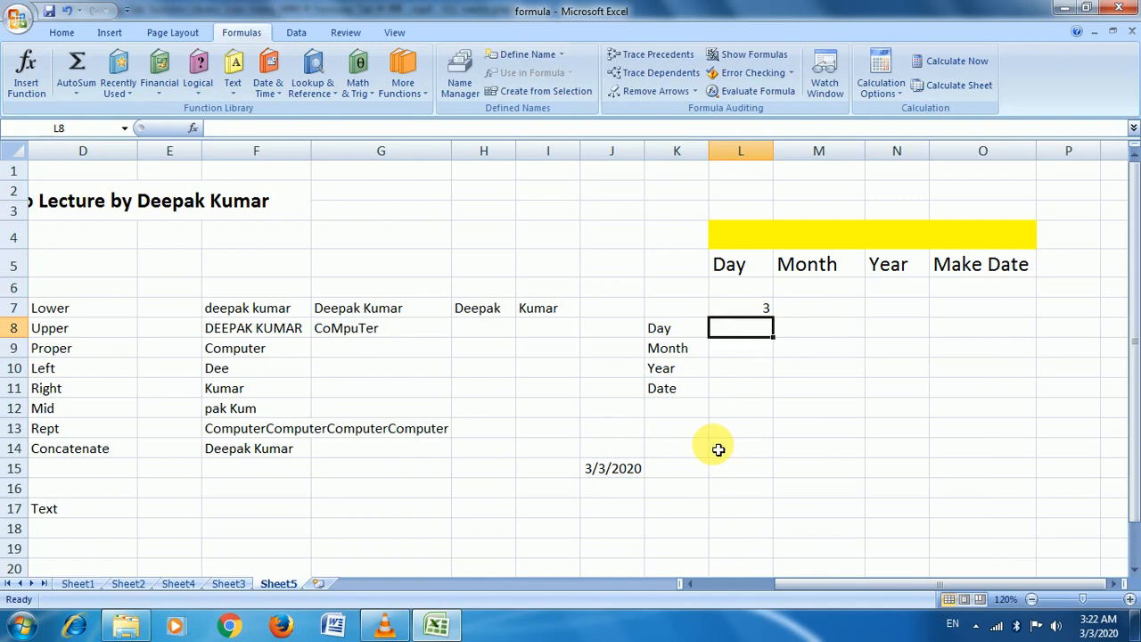
key("Up")
key("Right")
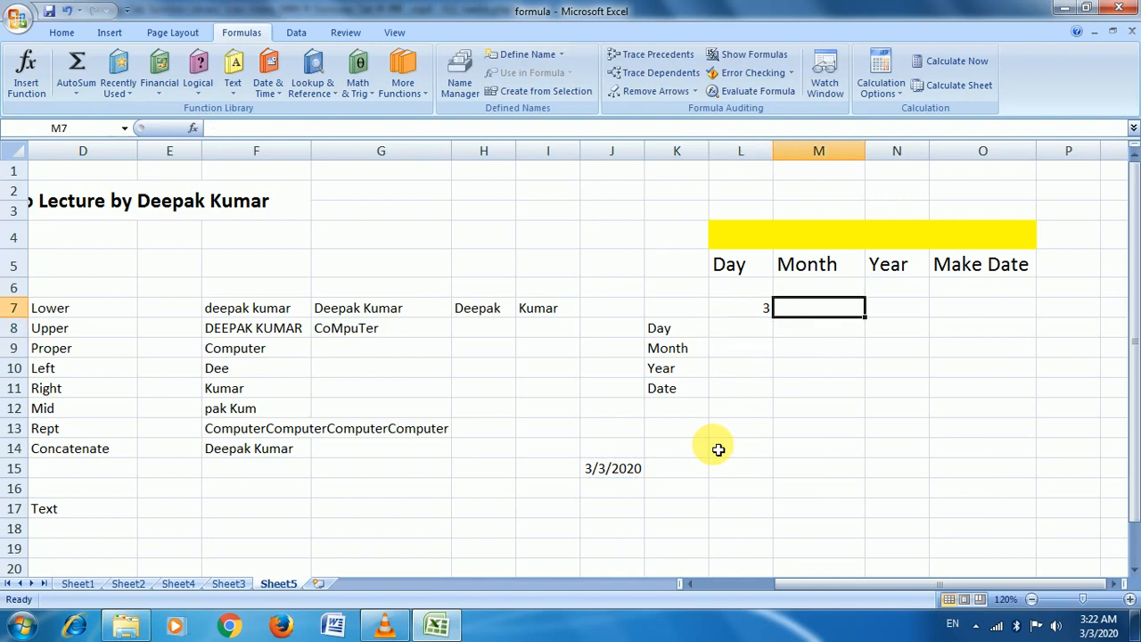
Enter =MONTH(J15) in M7 to return the month 3
type("=")
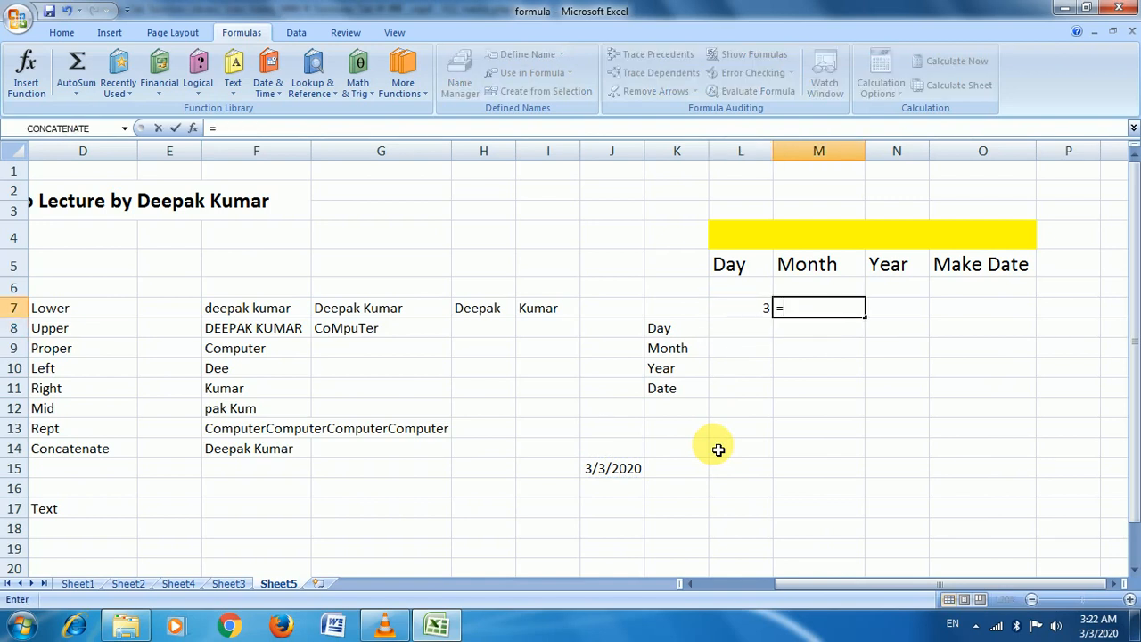
type("m")
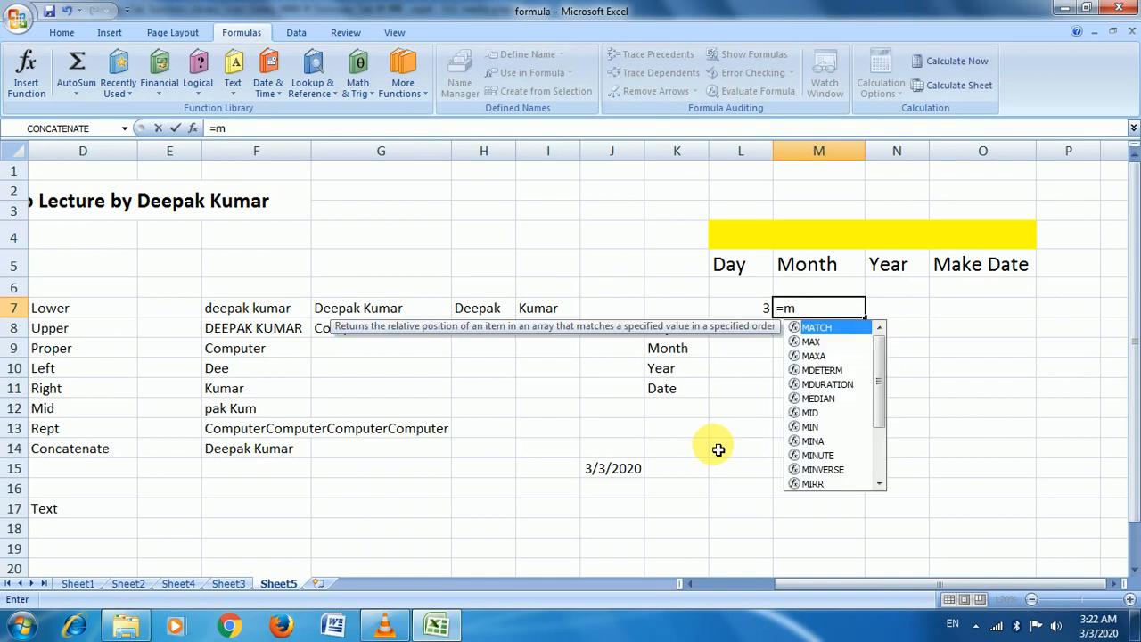
type("onth")
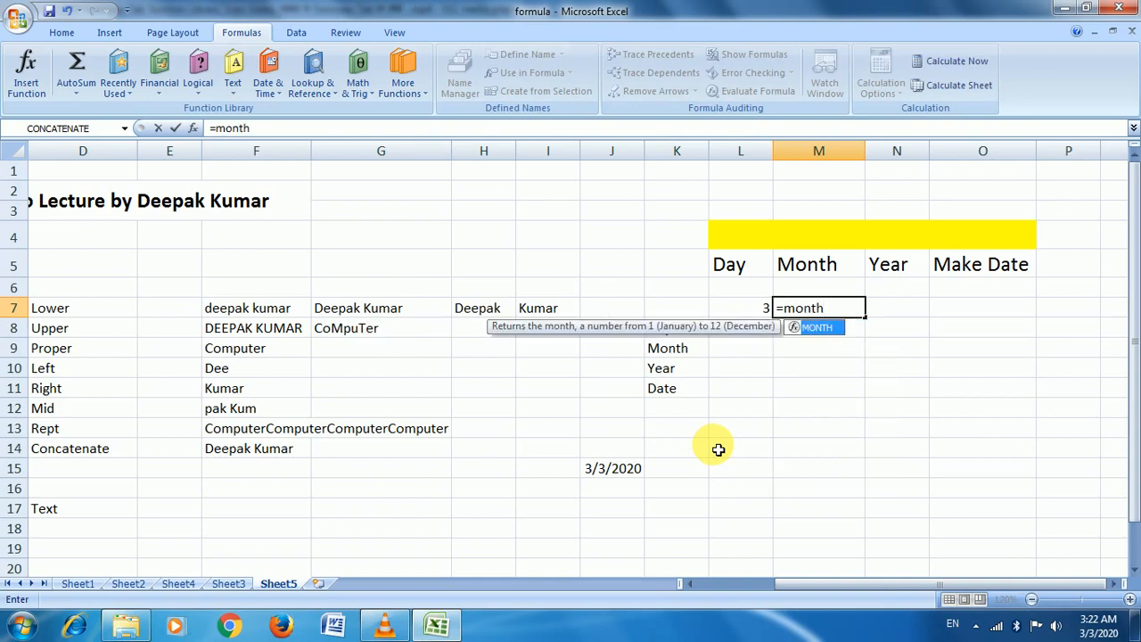
key("Tab")
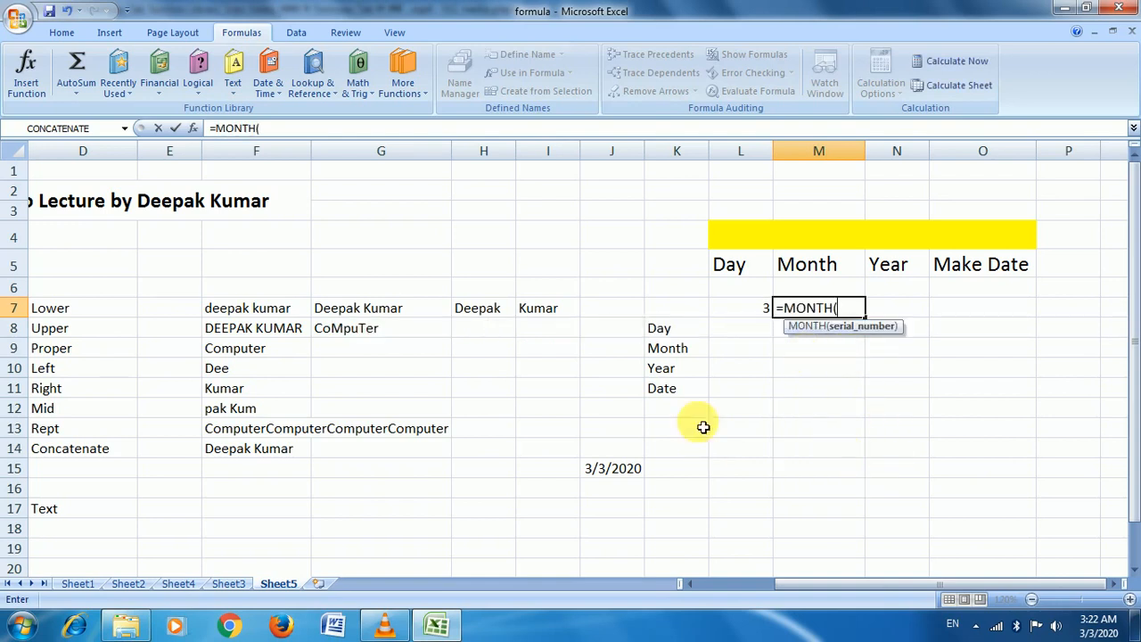
left_click(620, 468)
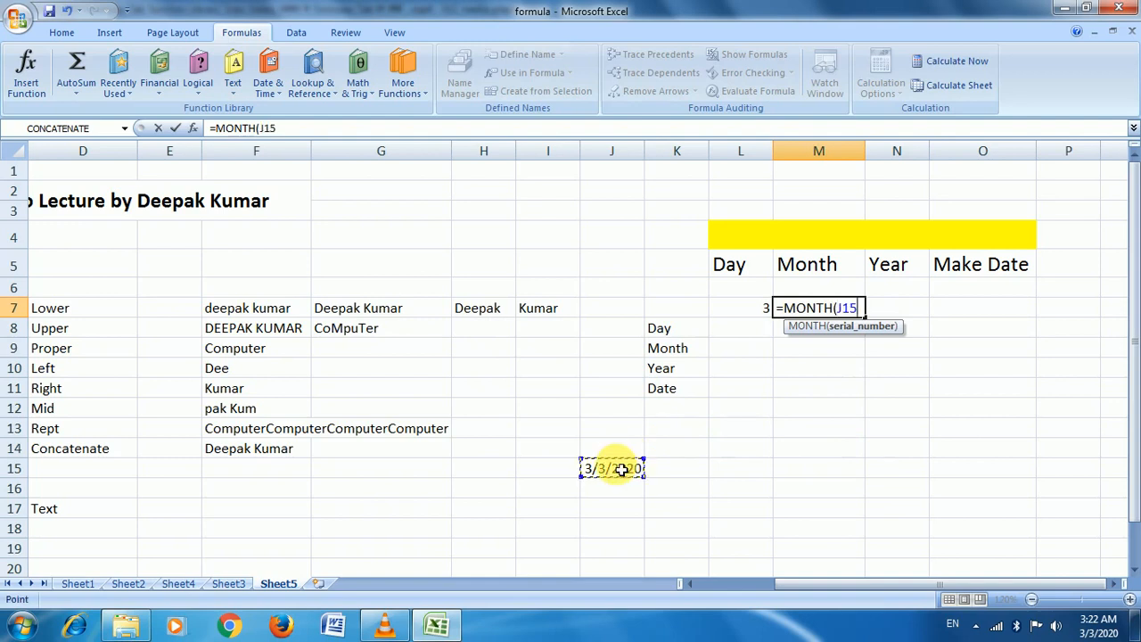
type(")")
key("Return")
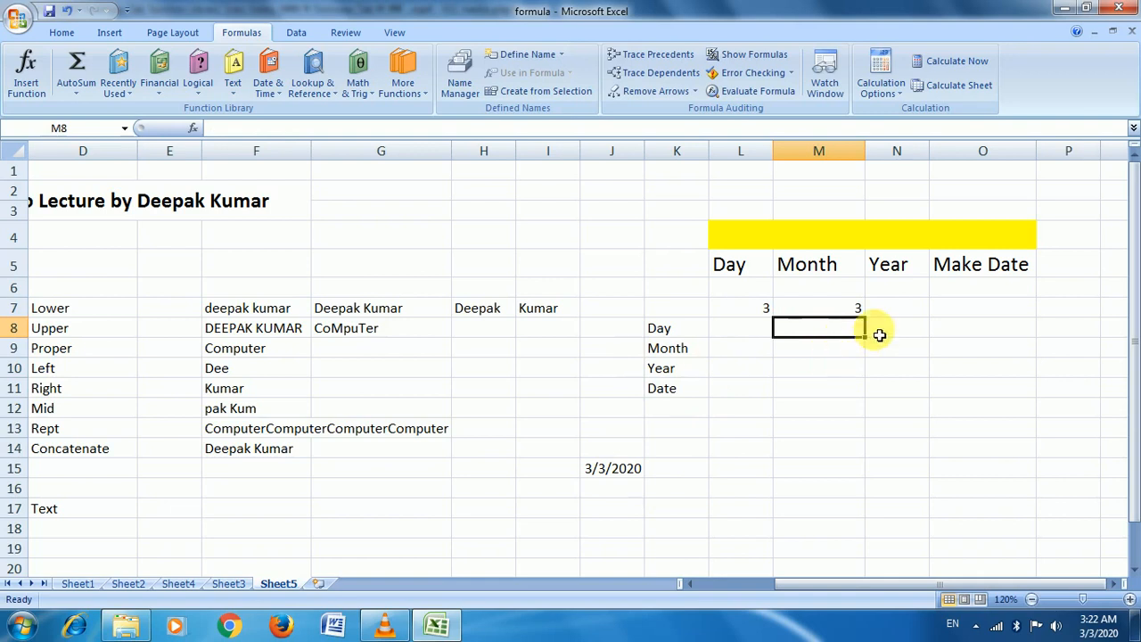
Enter =YEAR(J15) in N7 to return the year 2020
left_click(904, 307)
type("=")
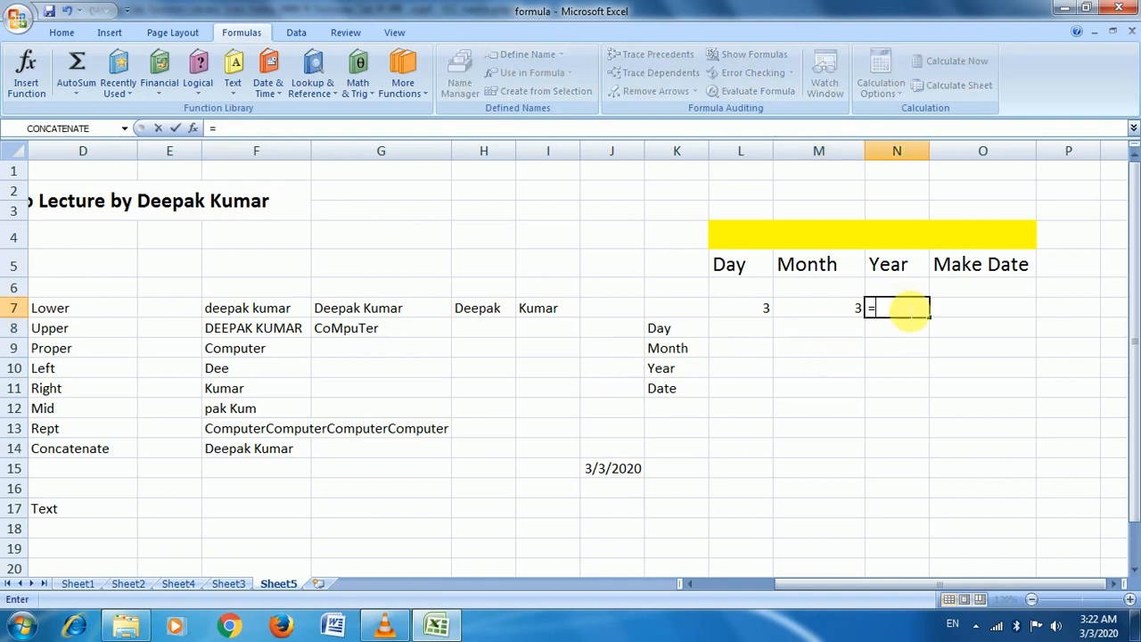
type("ye")
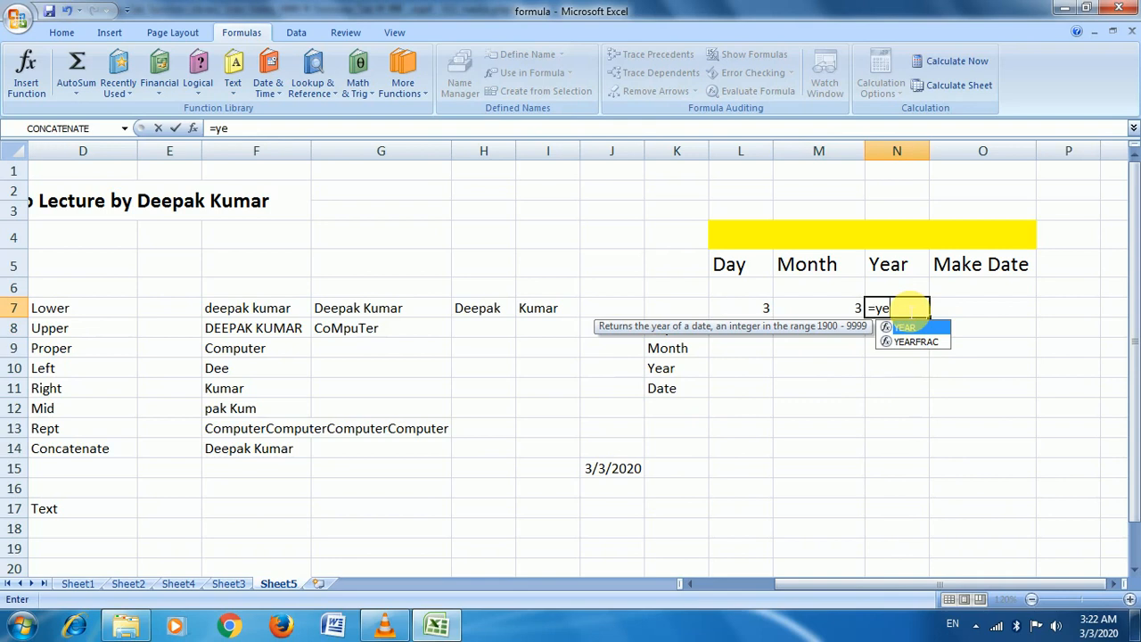
key("Tab")
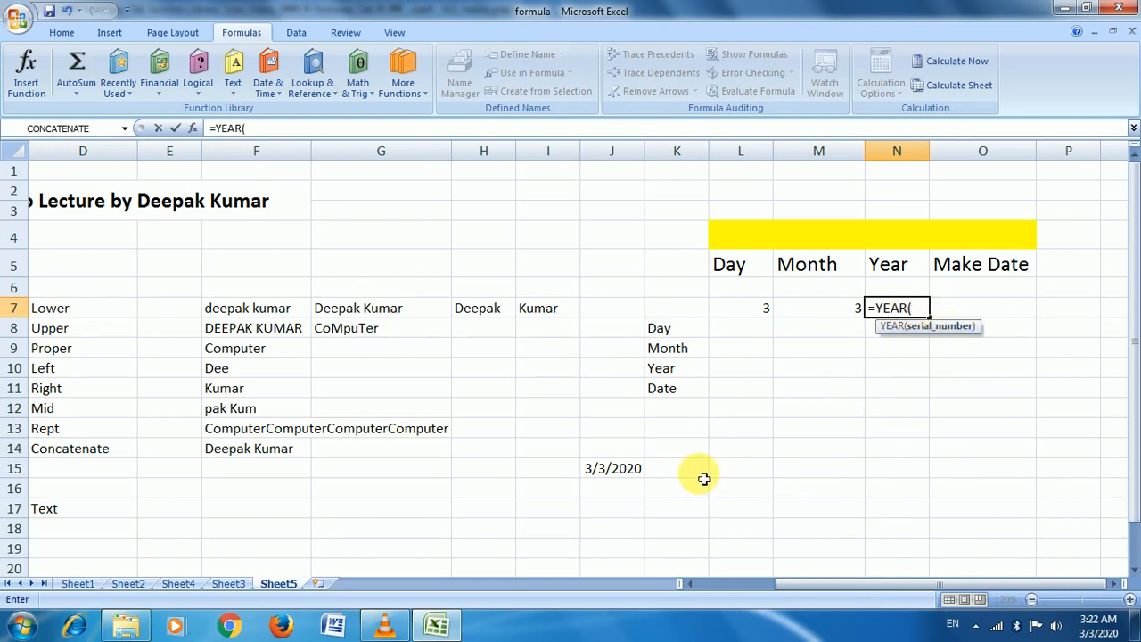
left_click(627, 477)
type(")")
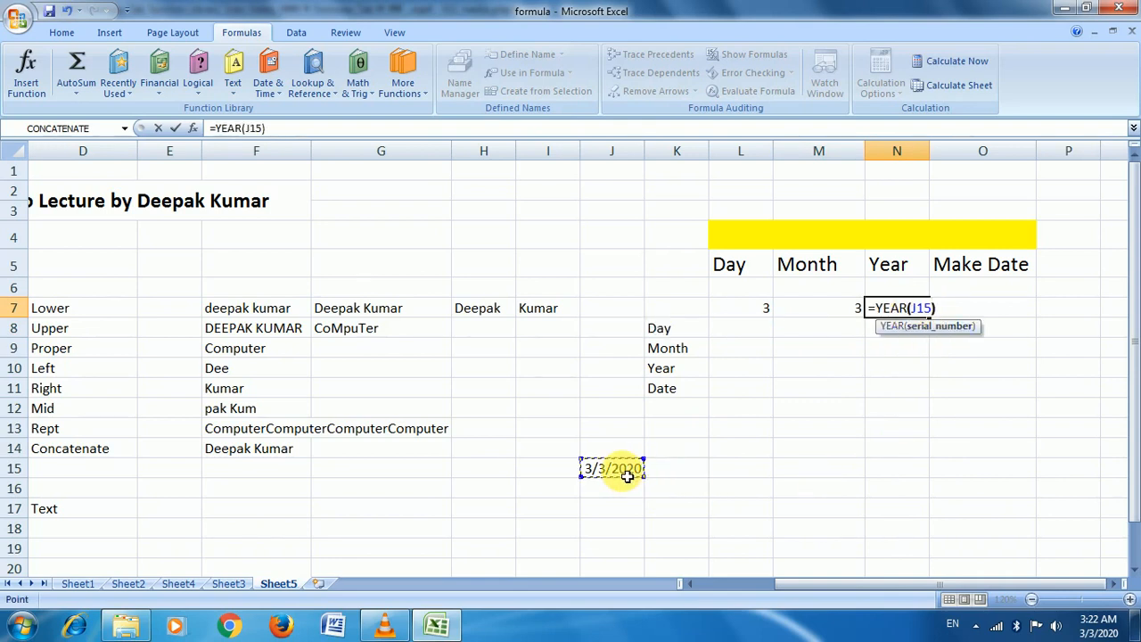
key("Return")
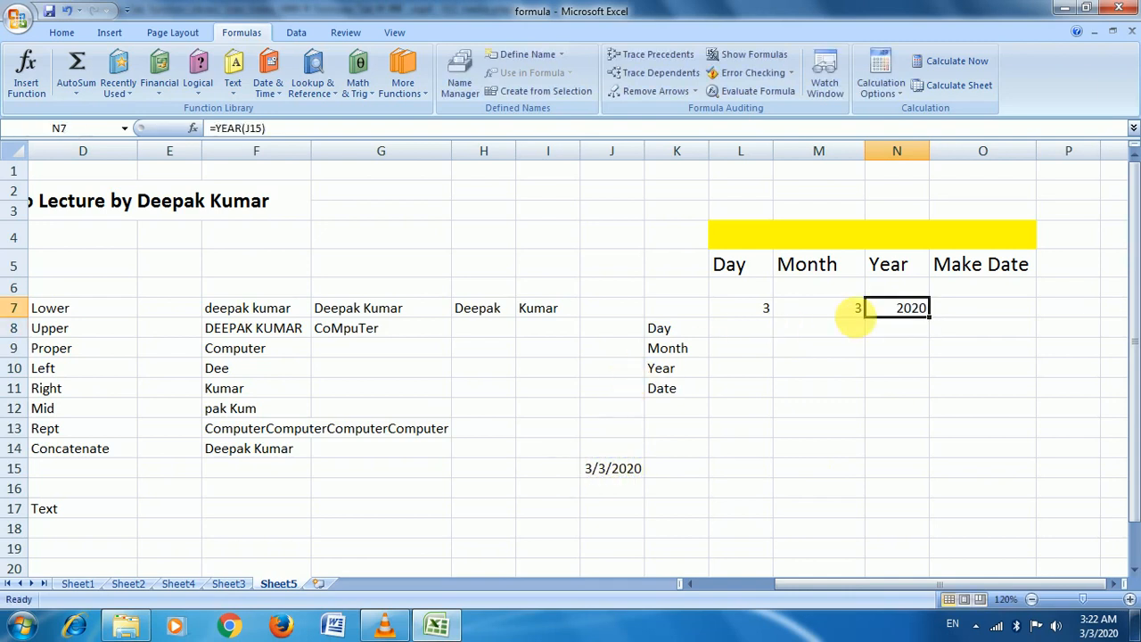
Start a DATE formula in O7 with N7 as year, erasing the mistaken repeated argument
left_click(1008, 307)
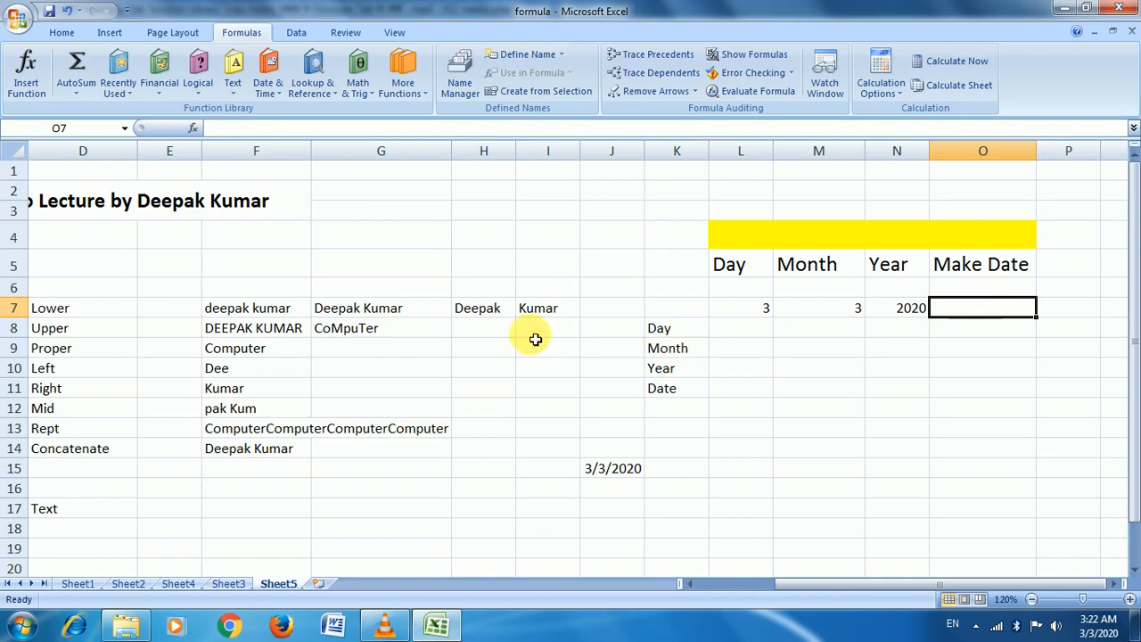
type("=dat")
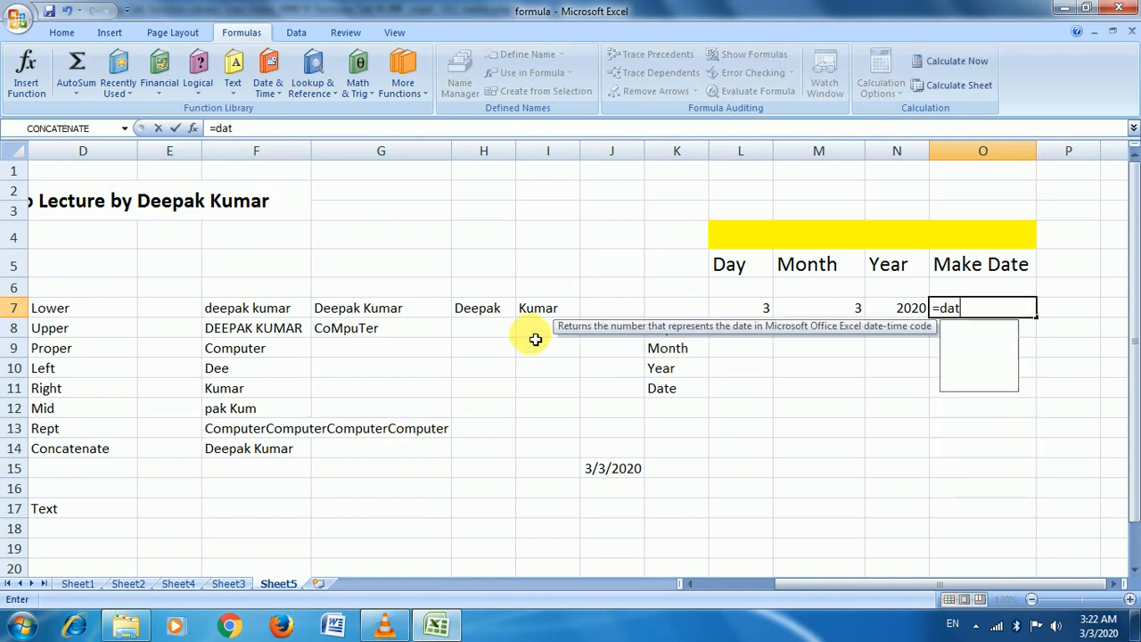
type("e")
key("Tab")
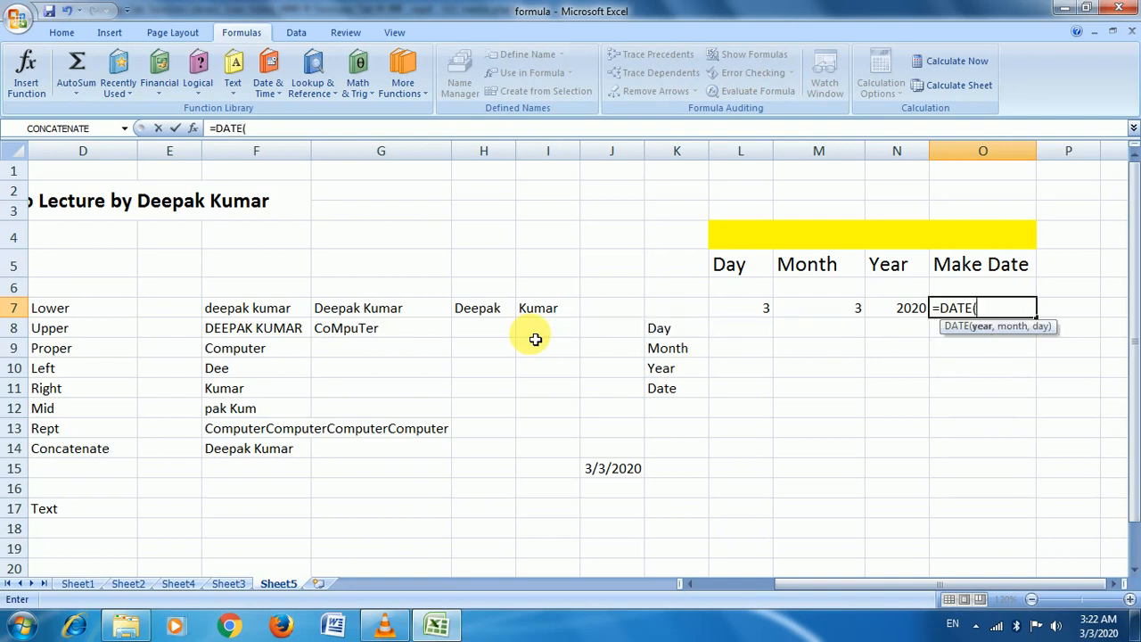
left_click(917, 312)
type(",")
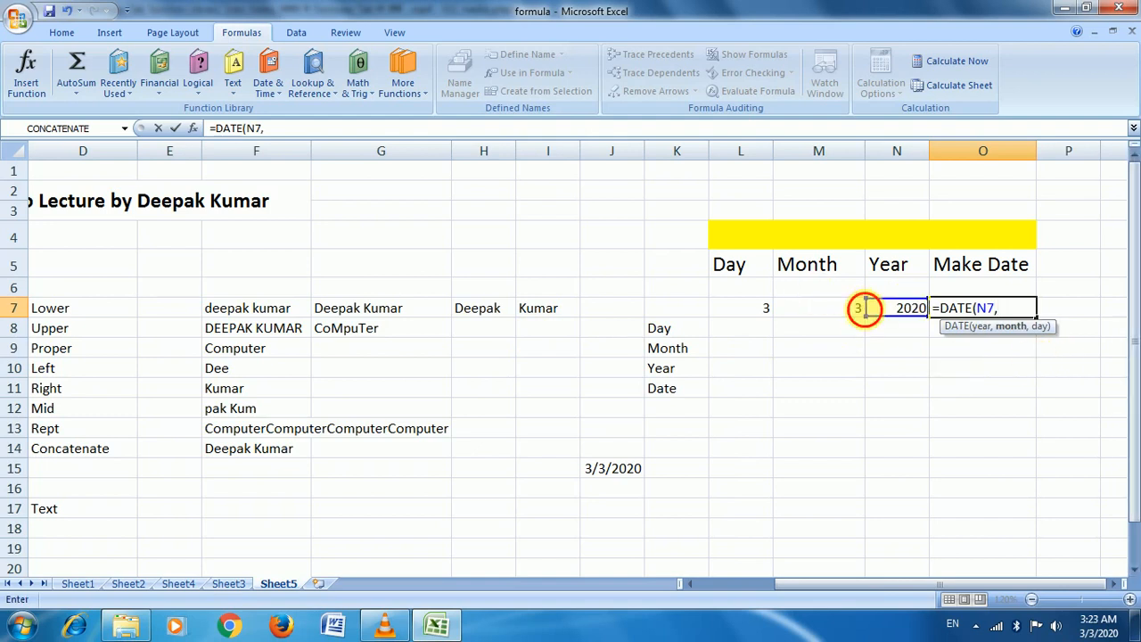
left_click(889, 312)
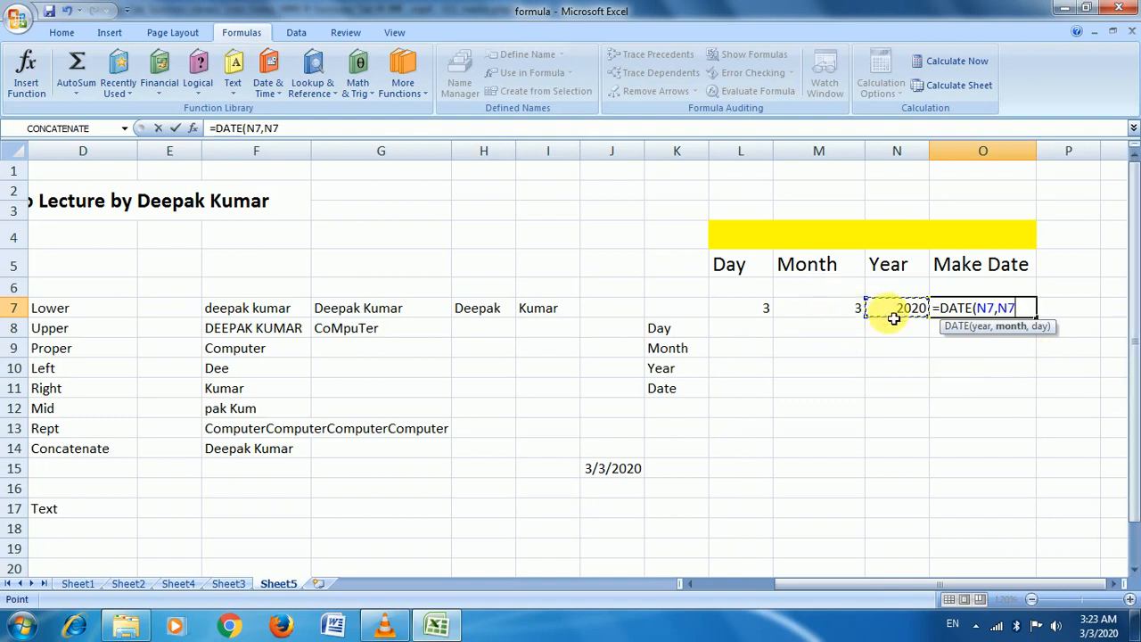
key("BackSpace")
key("BackSpace")
key("BackSpace")
key("BackSpace")
key("BackSpace")
key("BackSpace")
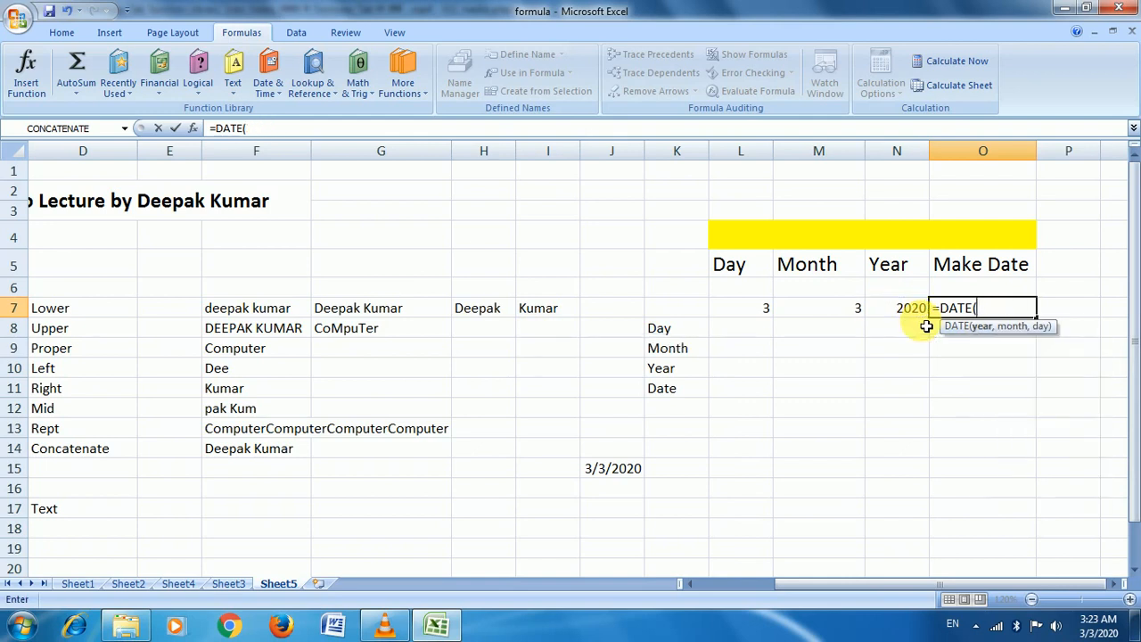
Complete O7 as =DATE(N7,M7,L7) so it shows 3/3/2020
type("(")
left_click(908, 311)
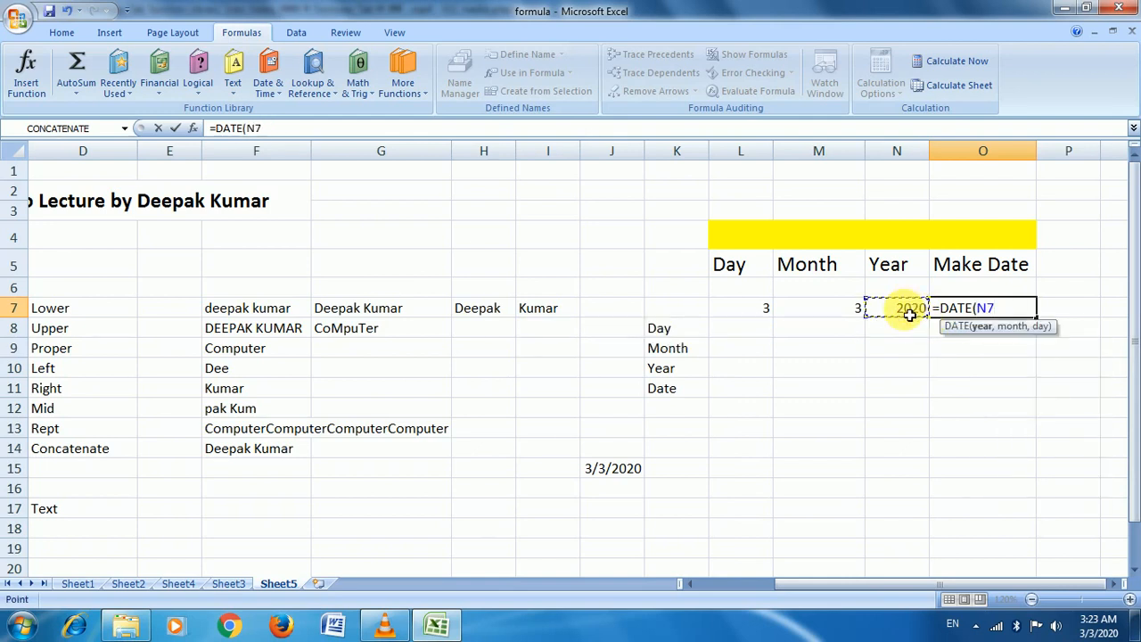
type(",")
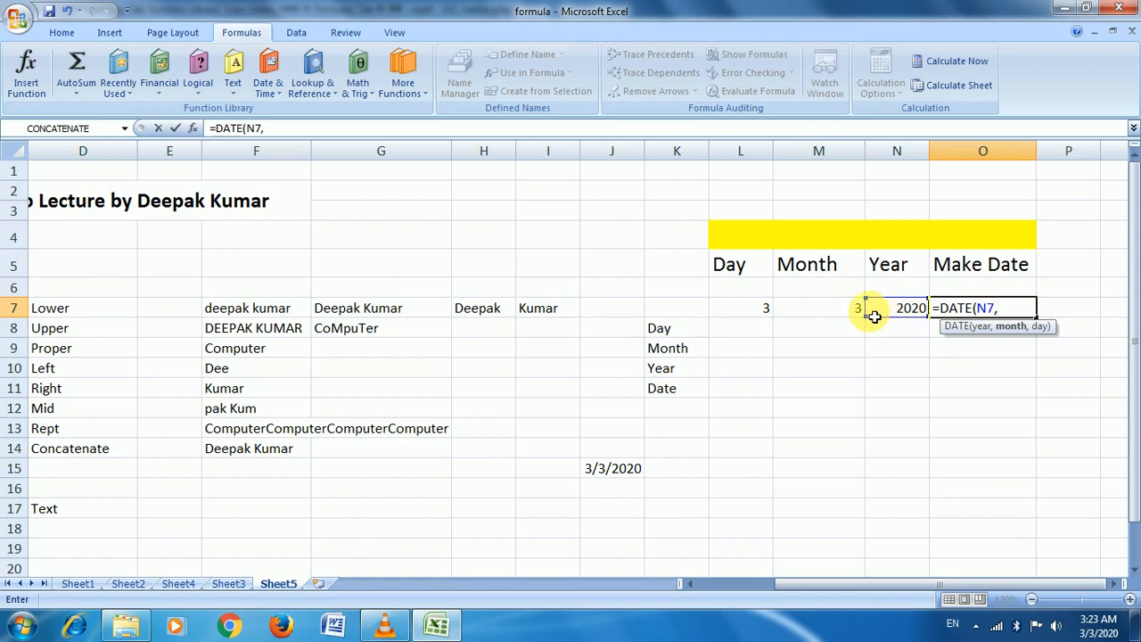
left_click(825, 307)
type(",")
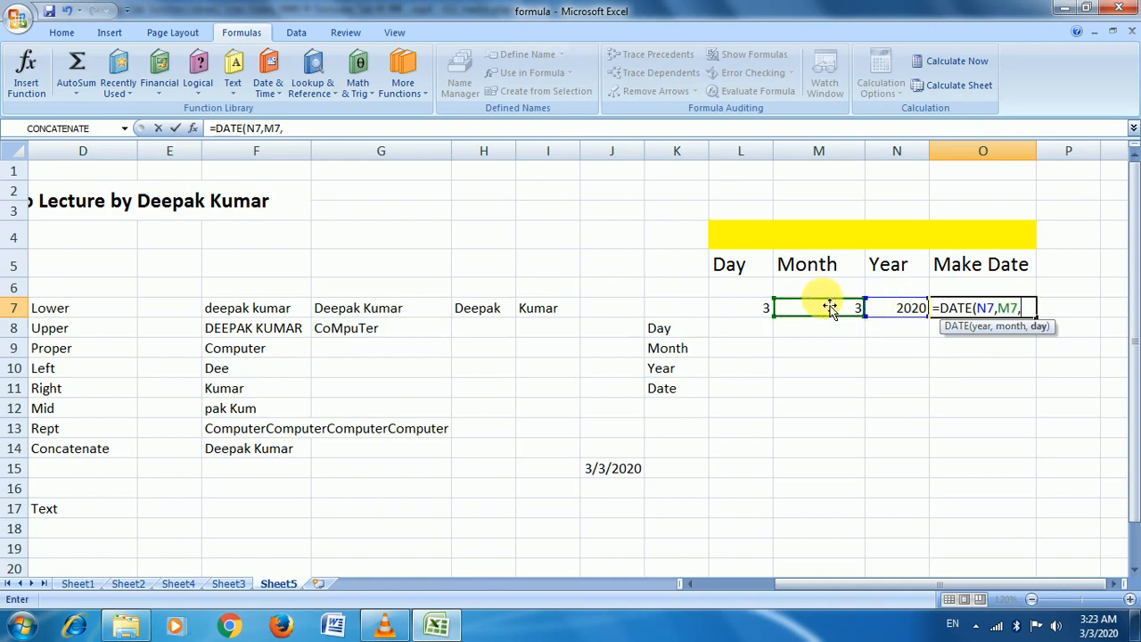
left_click(757, 309)
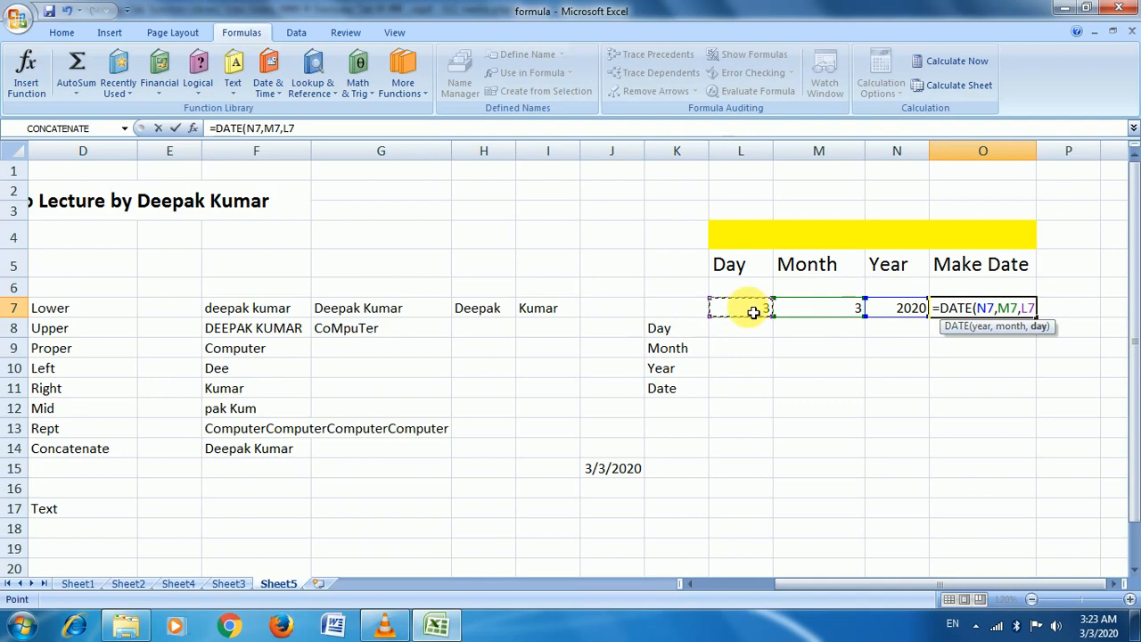
type(")")
key("Return")
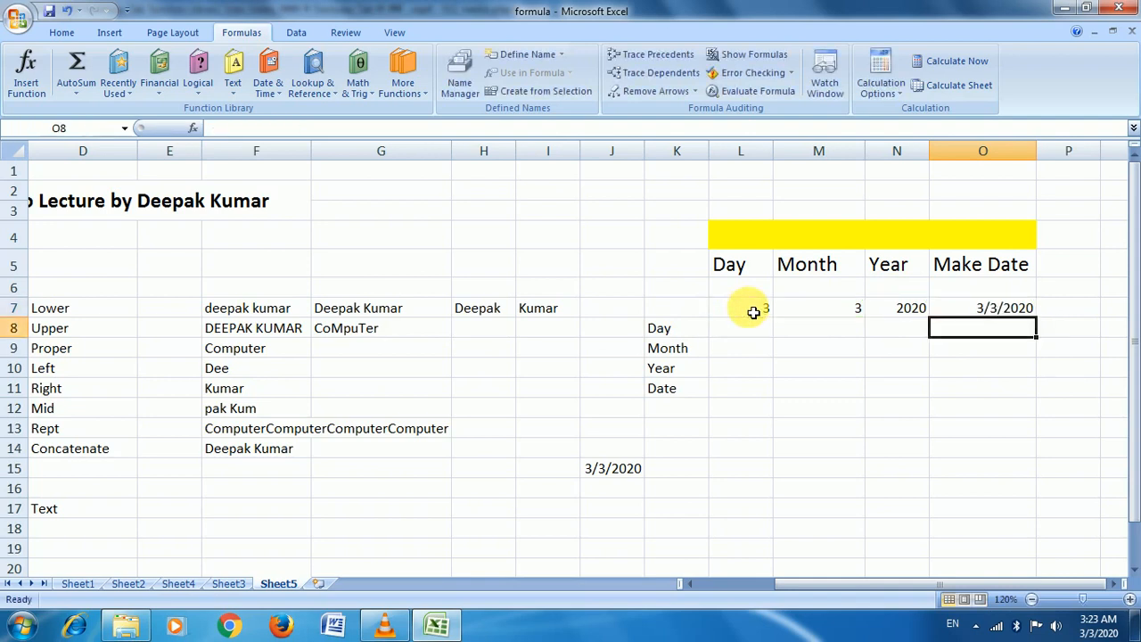
key("Up")
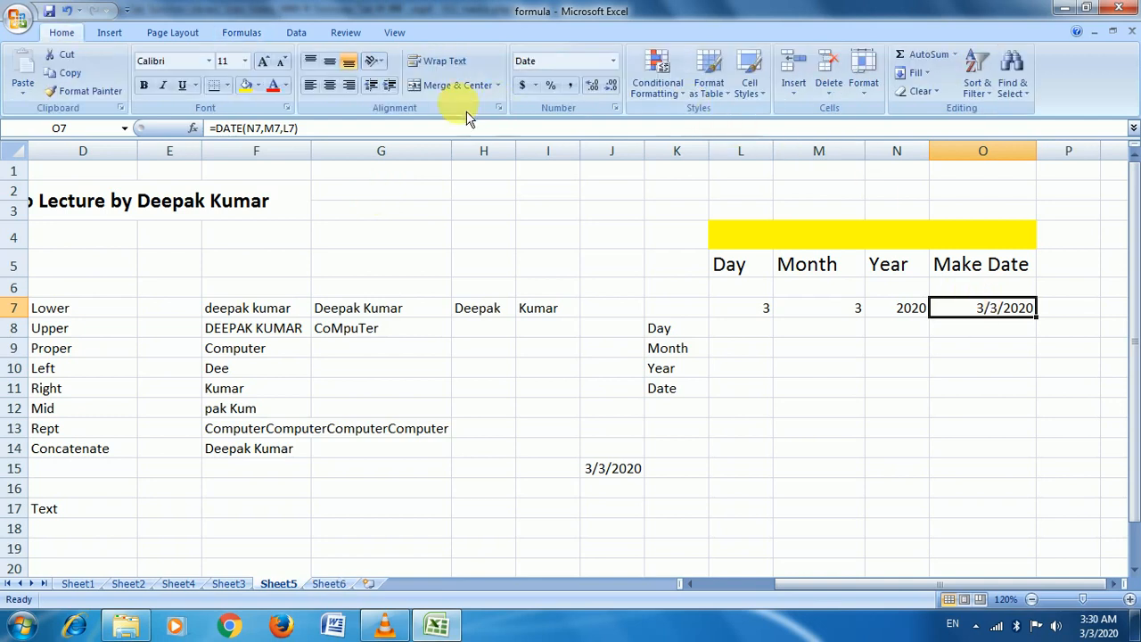
Show the Formulas ribbon and switch to the Sheet6 lookup table
left_click(241, 32)
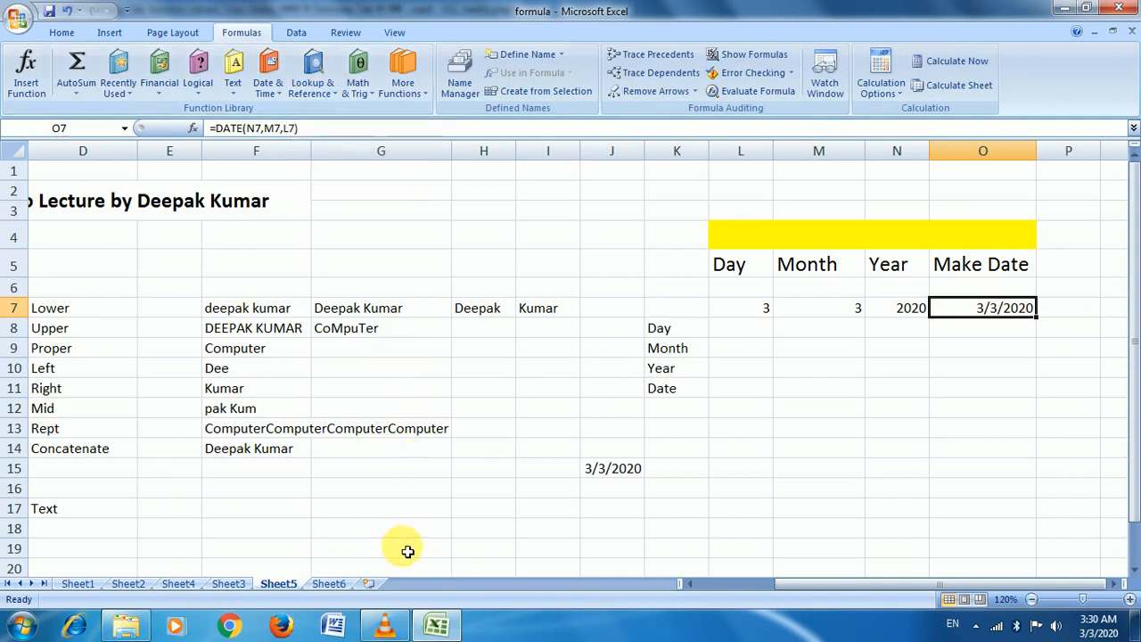
left_click(329, 583)
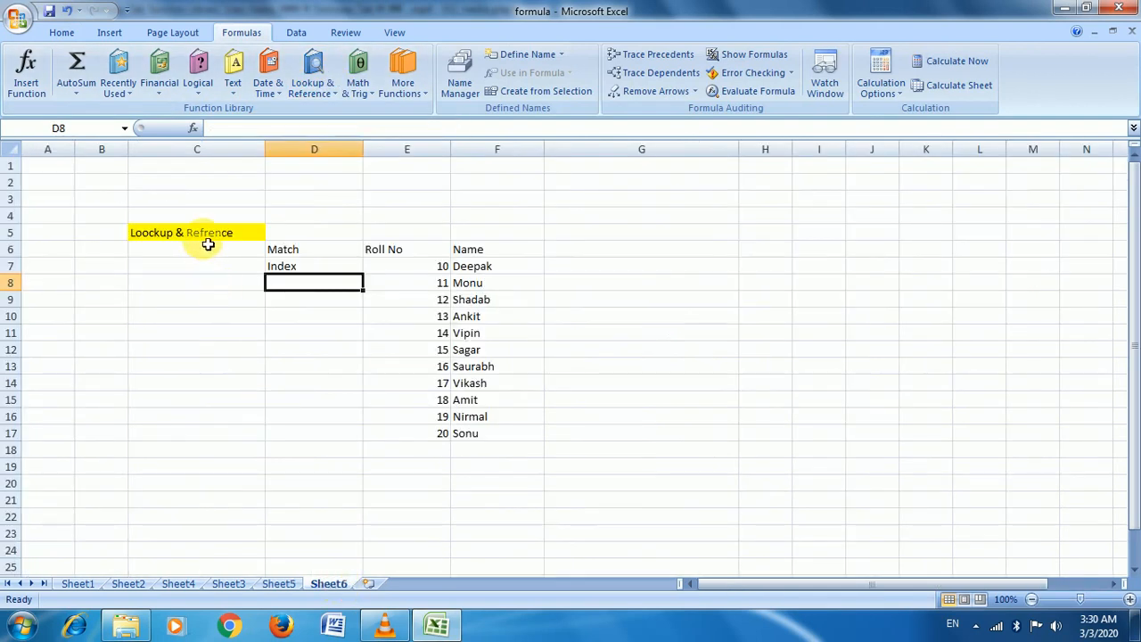
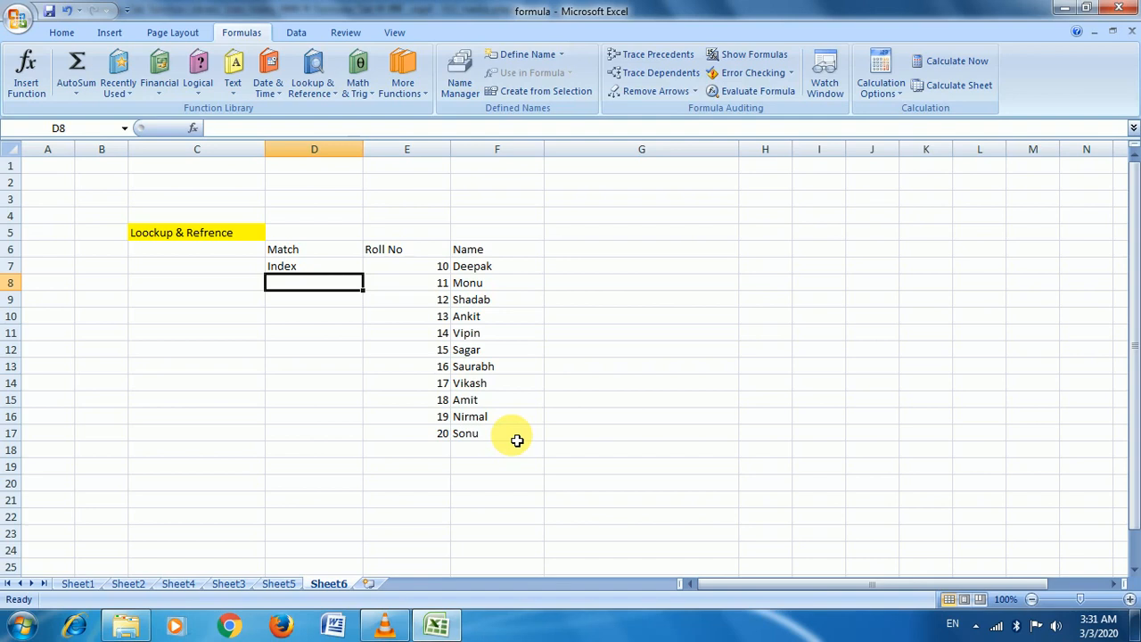
Enter =MATCH("Amit",F7:F17,0) in D9 to find Amit's position in the name list
key("Down")
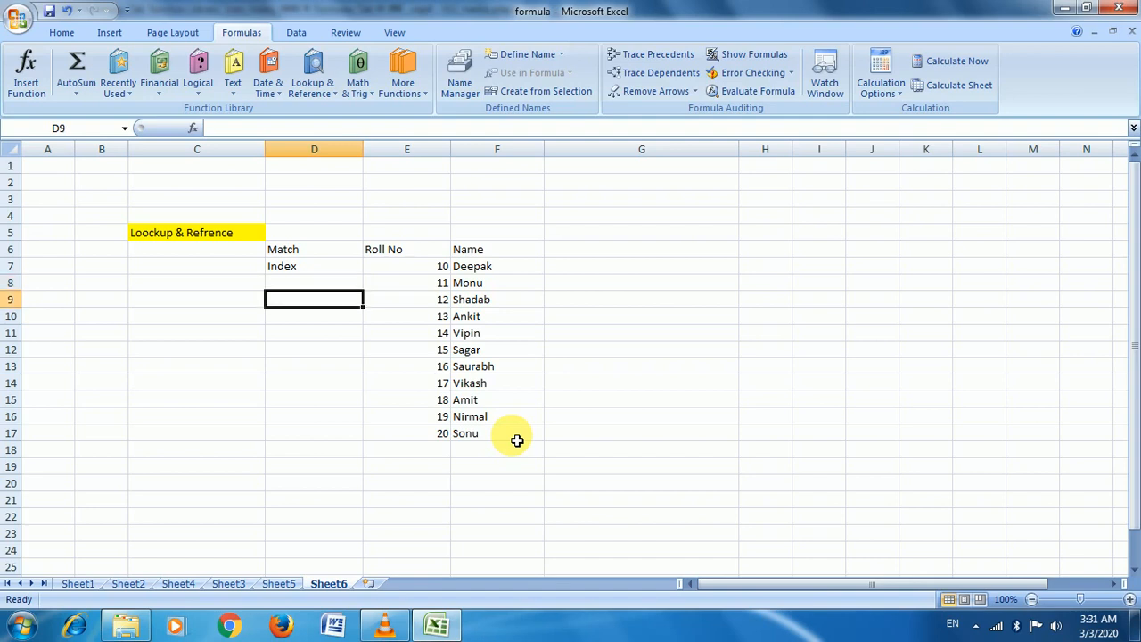
type("=ma")
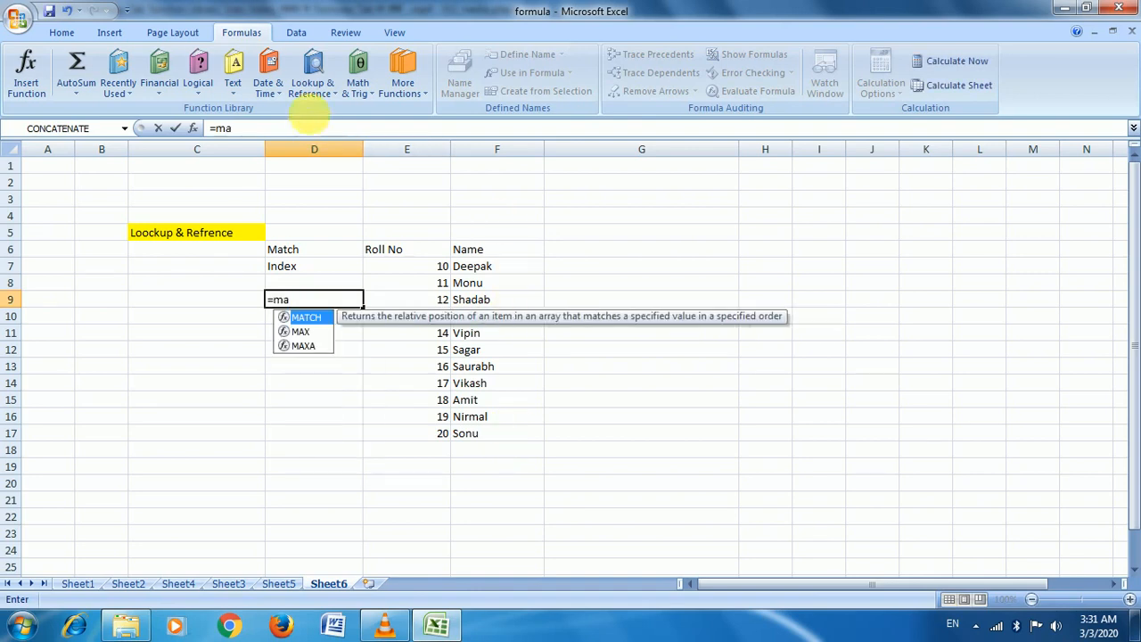
left_click(310, 89)
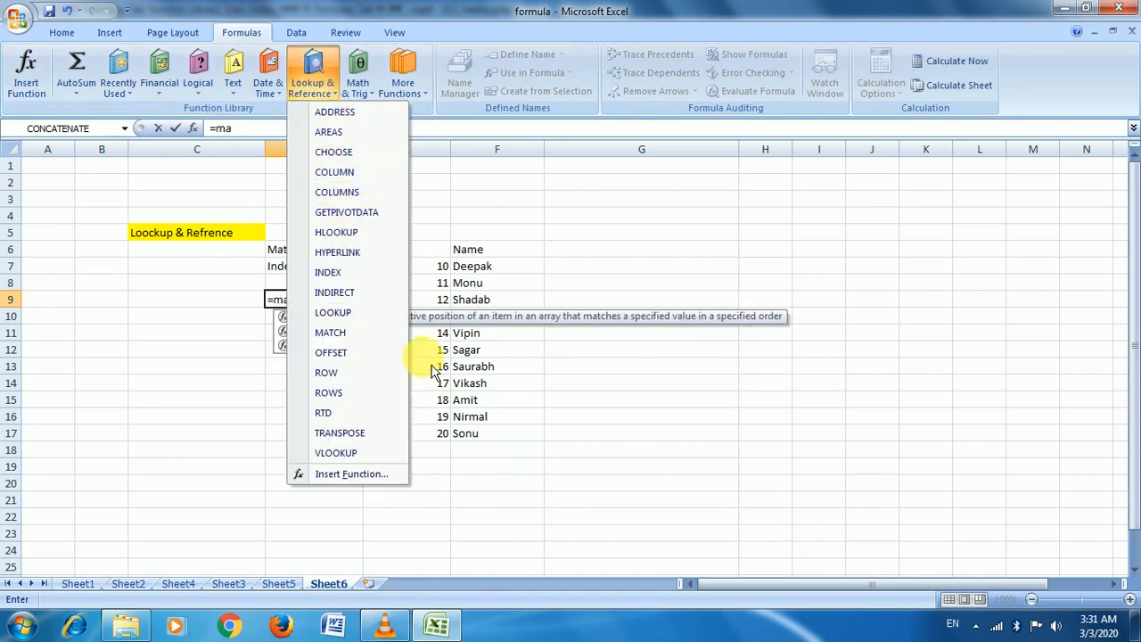
left_click(426, 317)
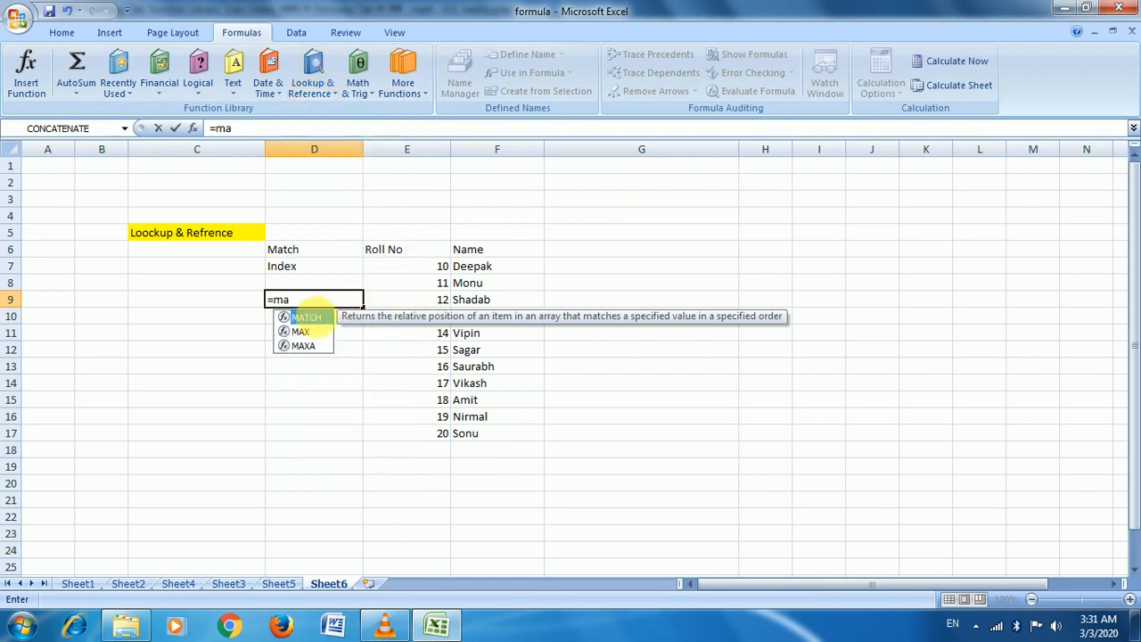
key("Tab")
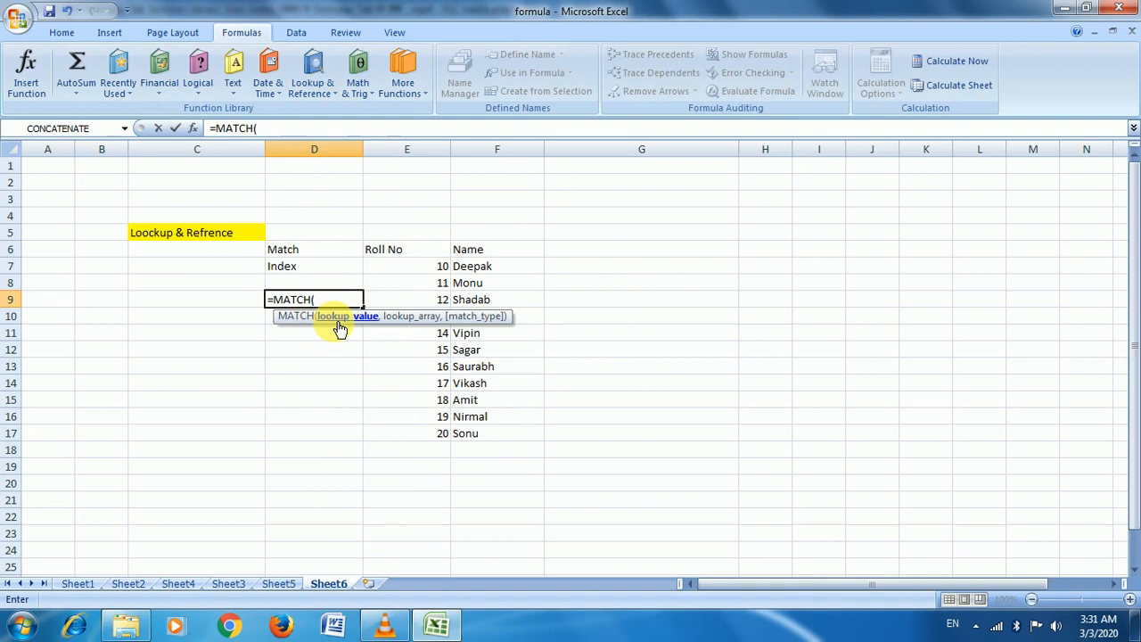
type("\"Amit\",")
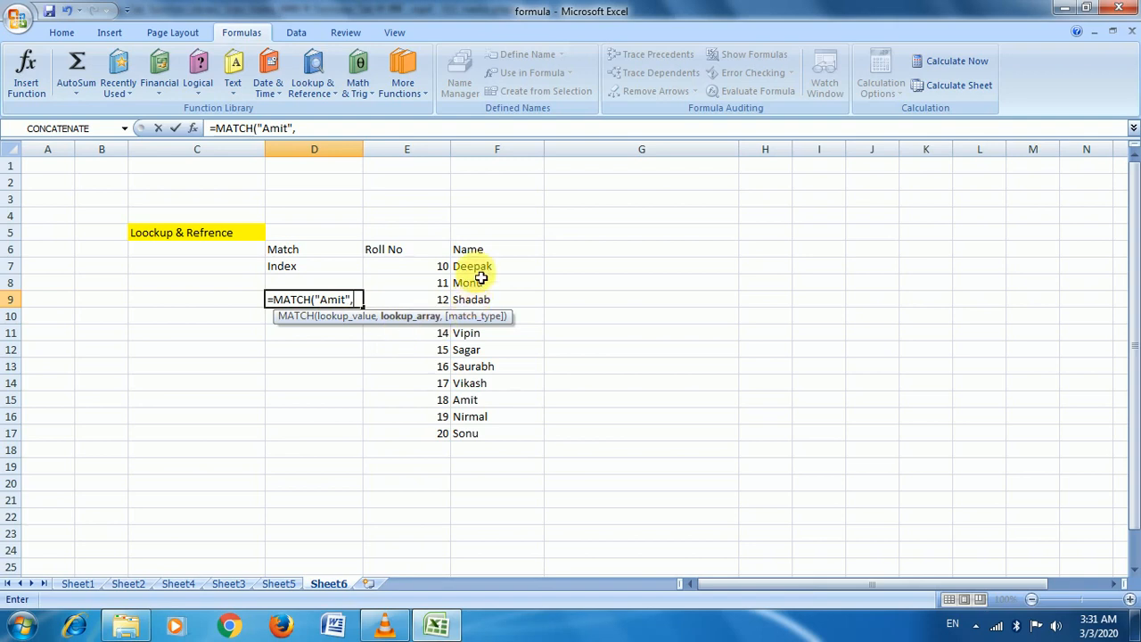
left_click_drag(484, 267, 491, 436)
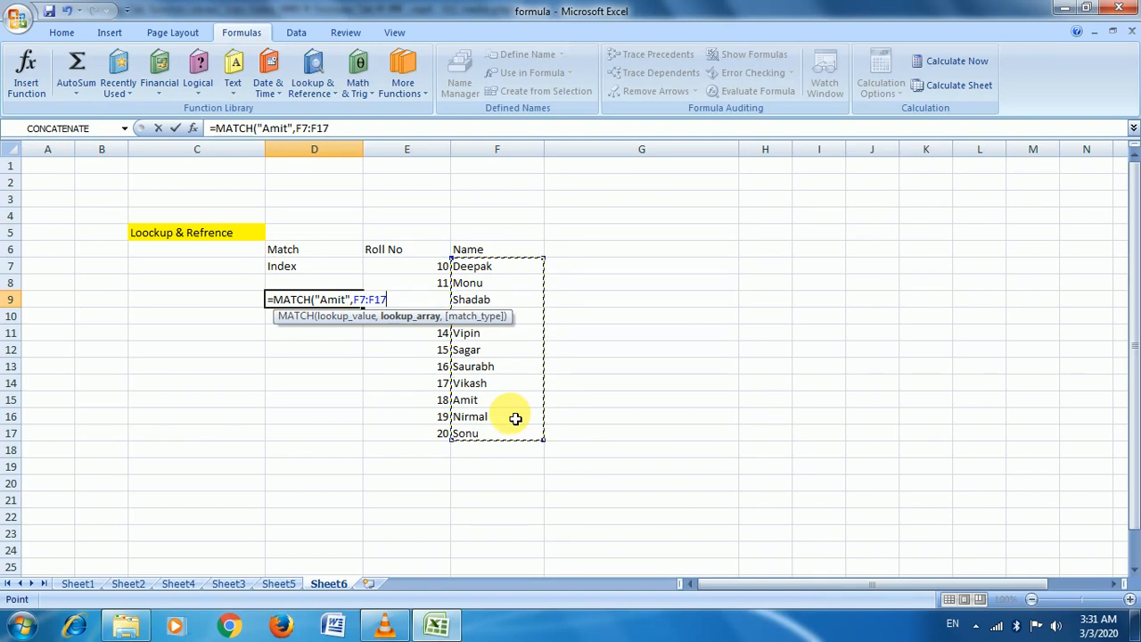
type(",")
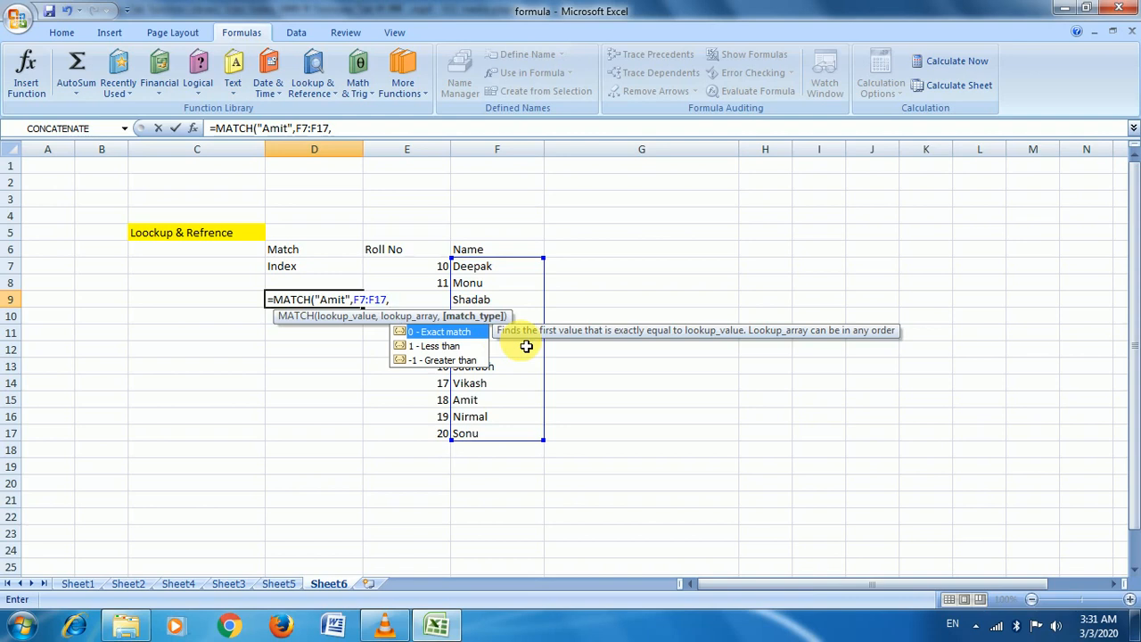
type("0)")
key("ctrl+Return")
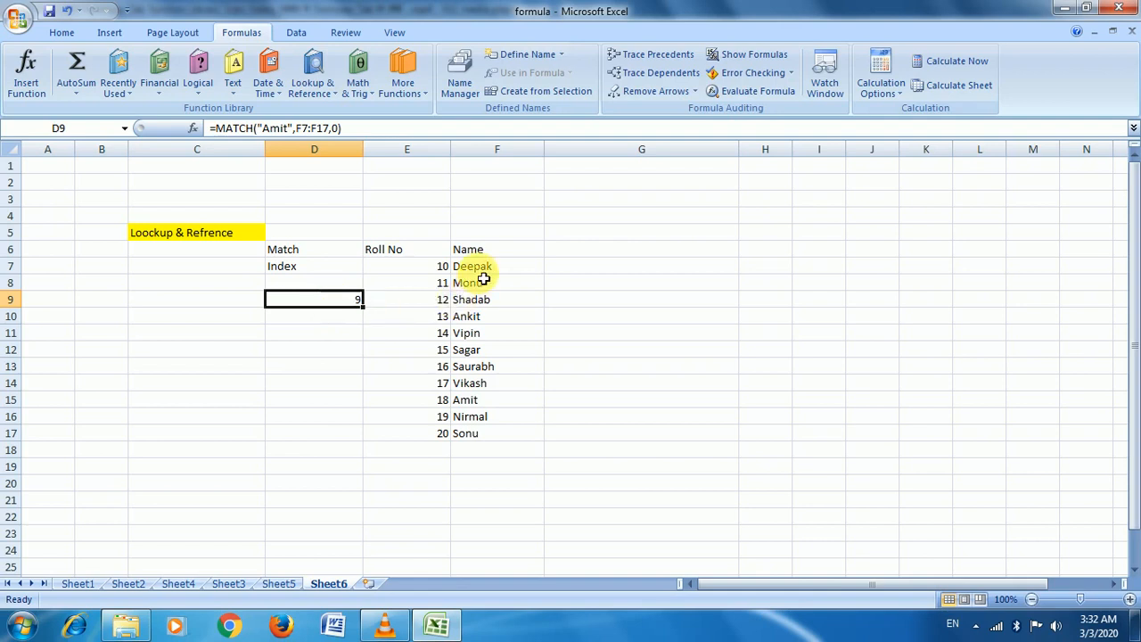
Count down the names to confirm Amit is ninth, then review D9's formula
left_click(477, 267)
key("Down")
key("Down")
key("Down")
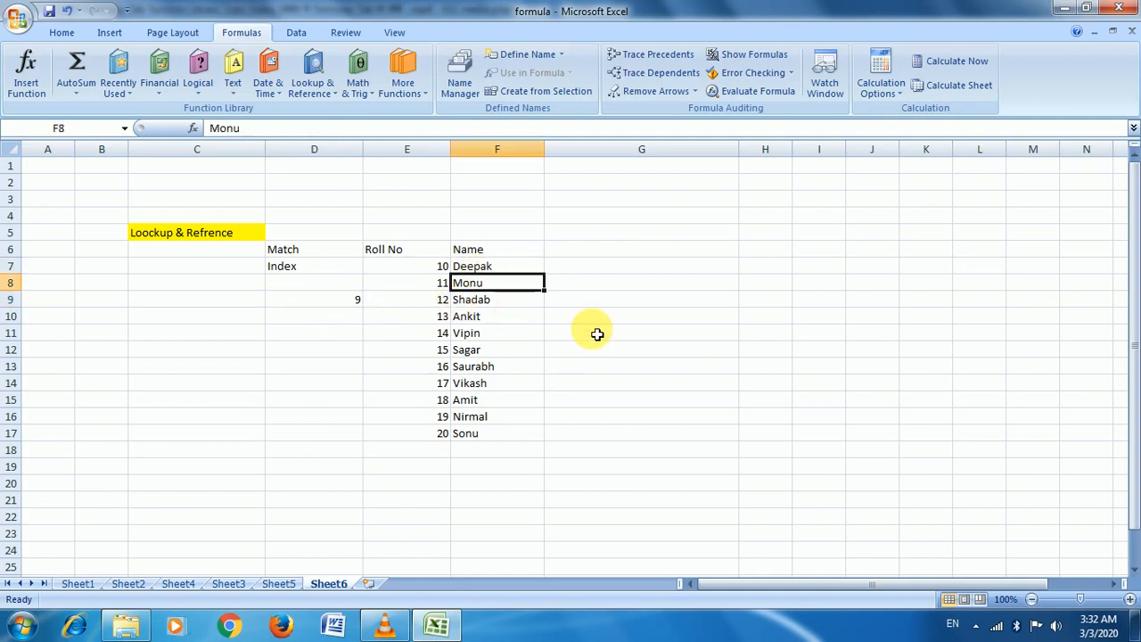
key("Down")
key("Down")
key("Down")
key("Down")
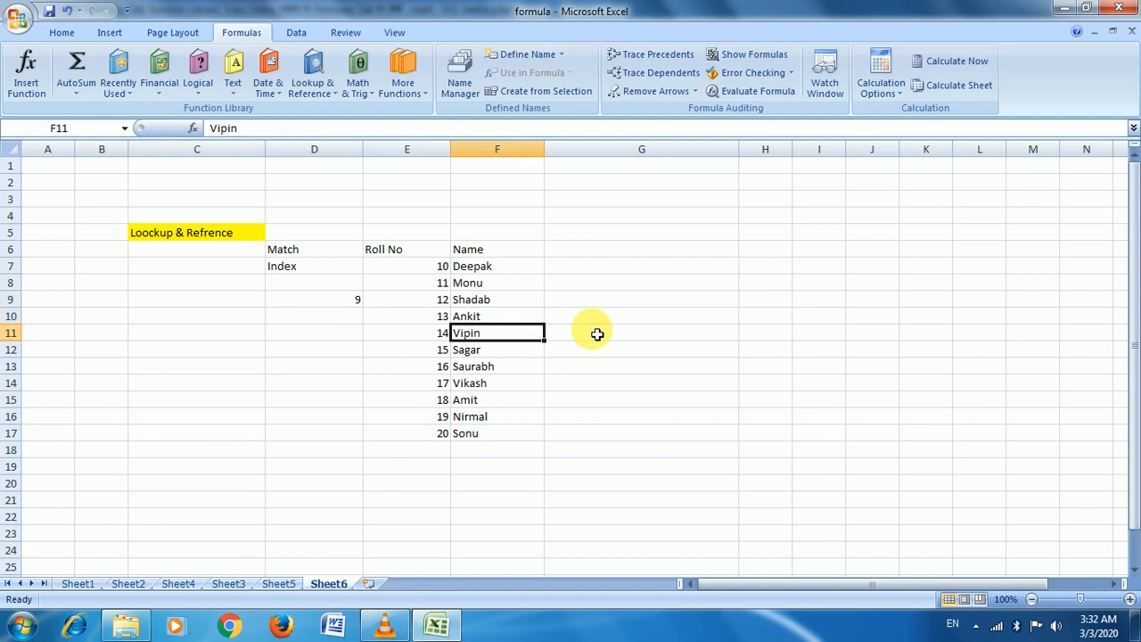
key("Down")
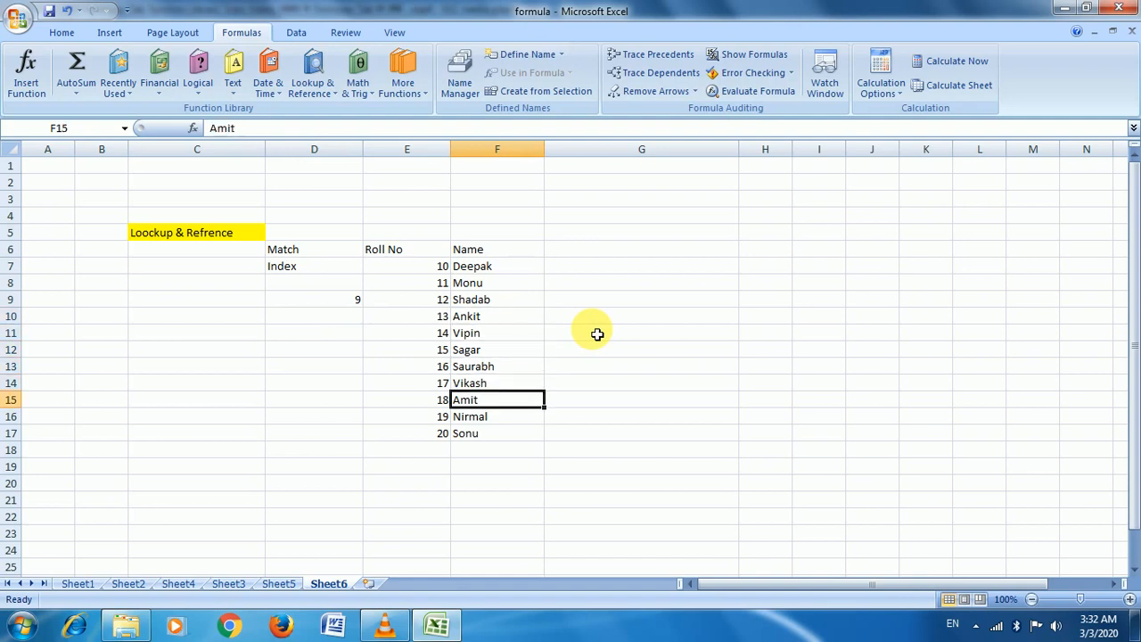
key("Left")
key("Left")
key("Up")
key("Up")
key("Up")
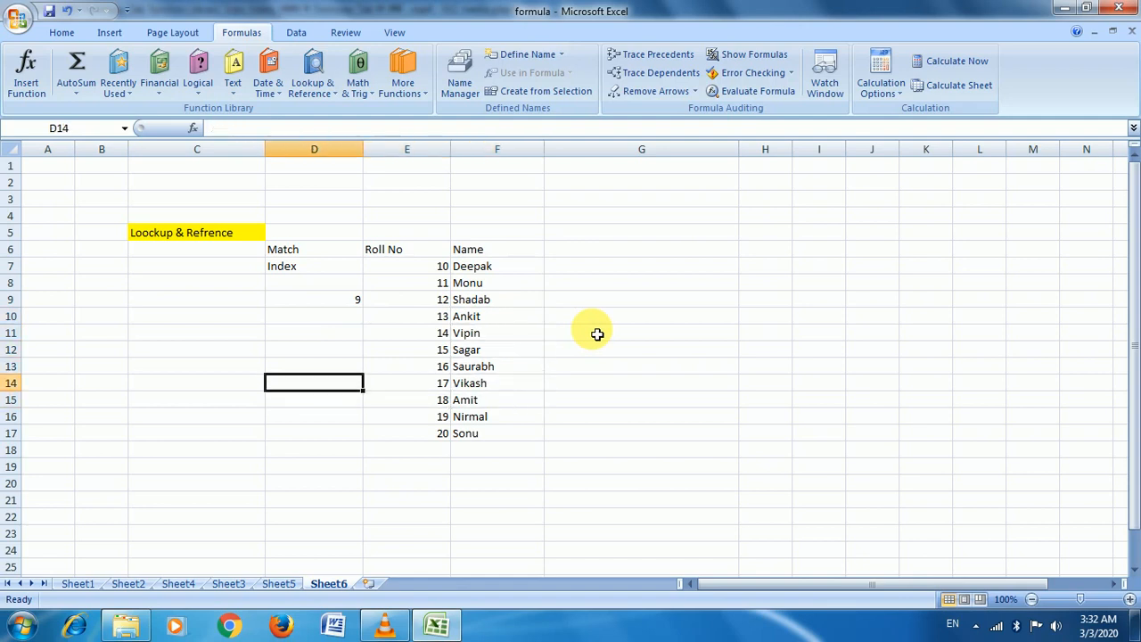
key("Up")
key("Up")
key("Up")
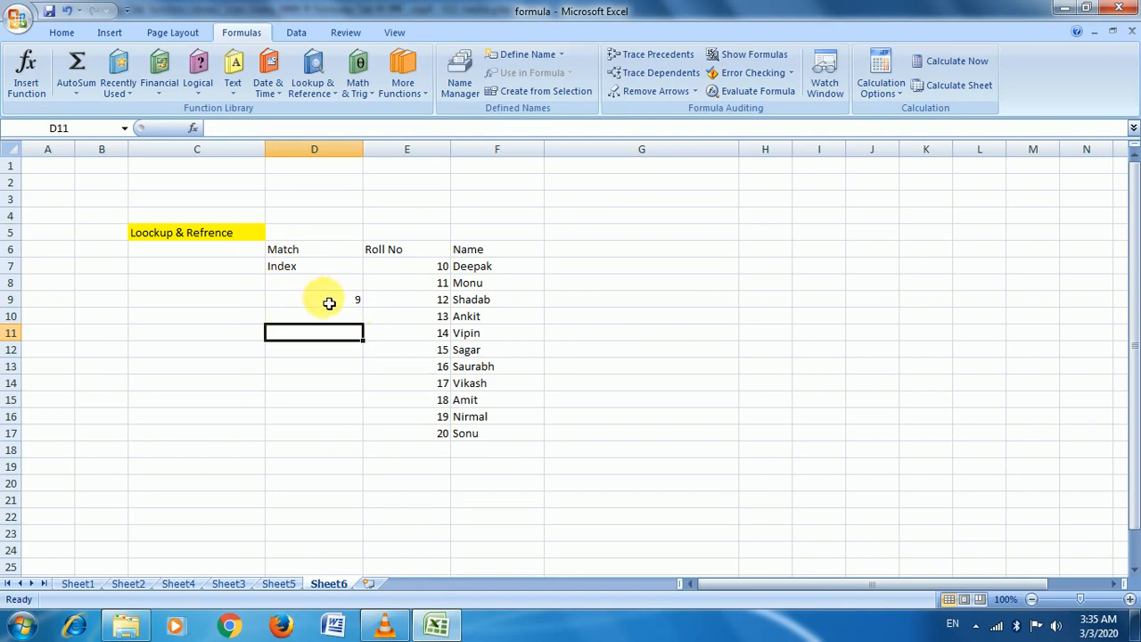
left_click(331, 306)
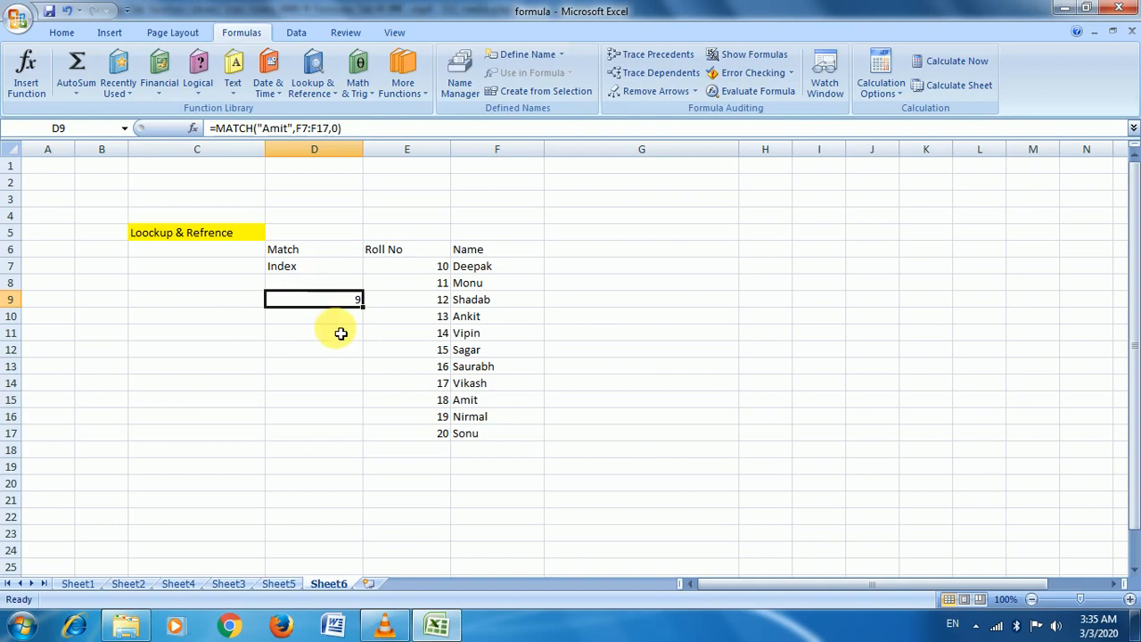
left_click(340, 319)
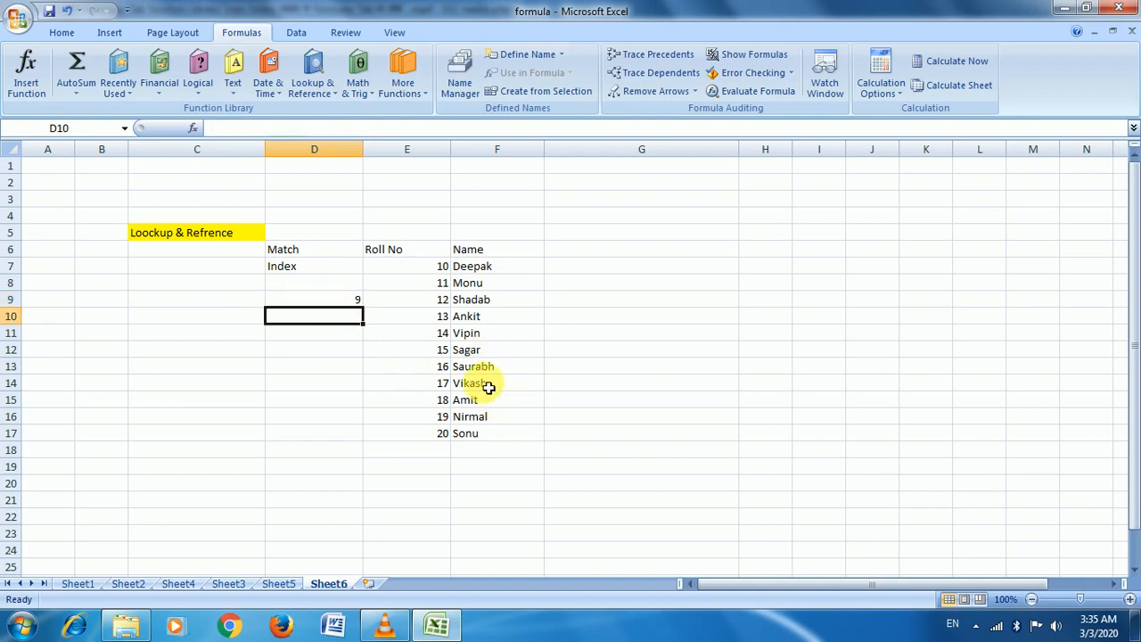
Enter =INDEX($E$7:$F$17,9,2) in D11 so it returns Amit
left_click(339, 335)
type("=")
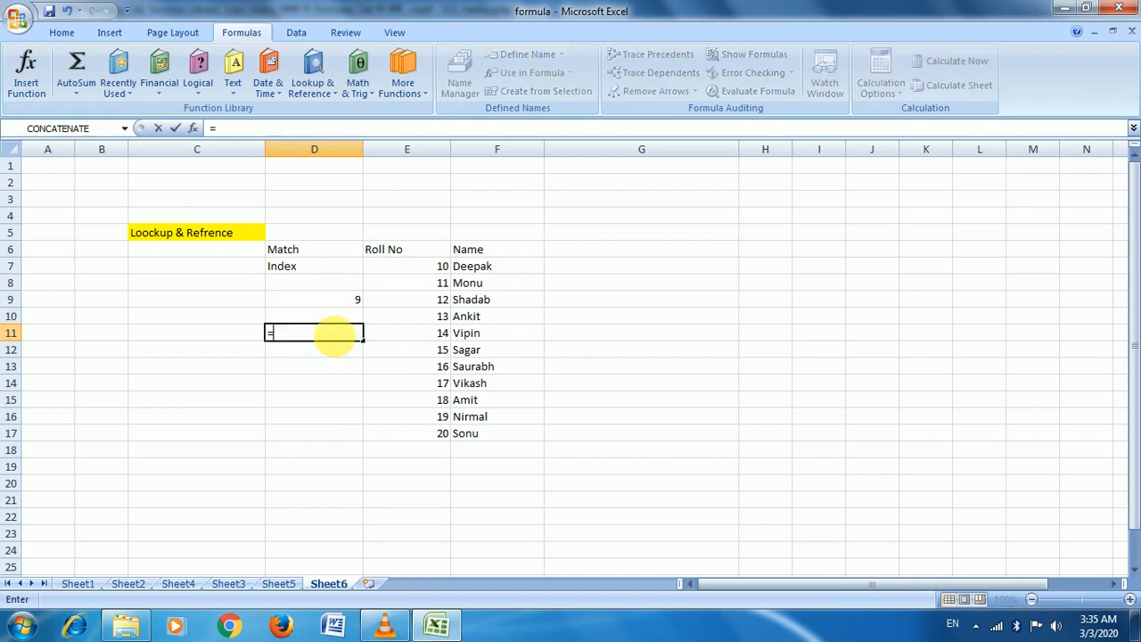
type("ind")
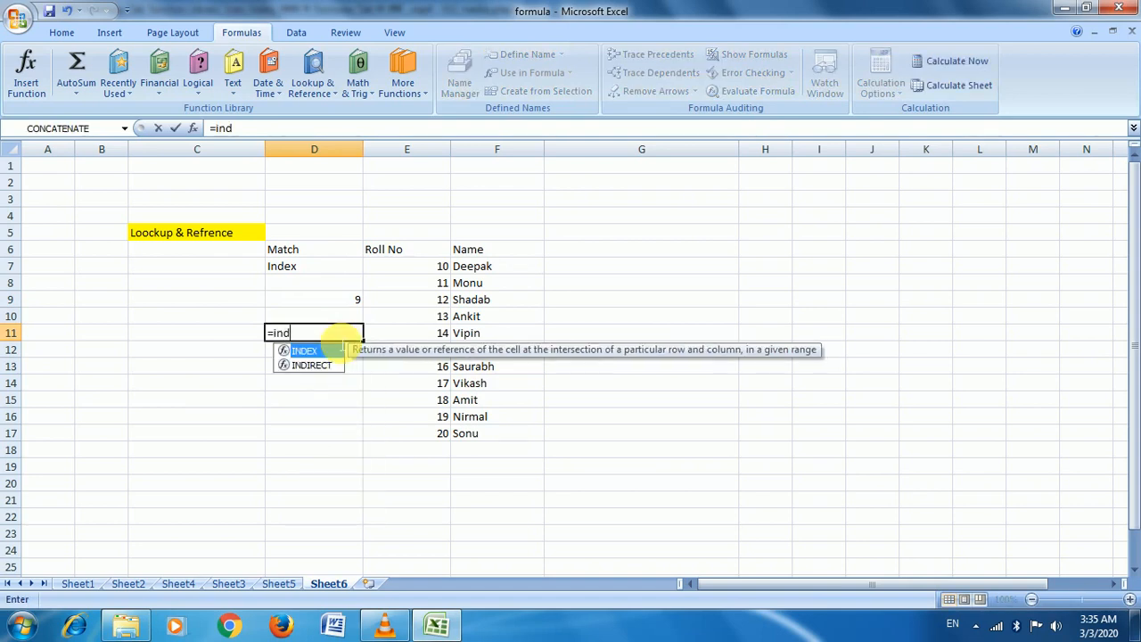
key("Tab")
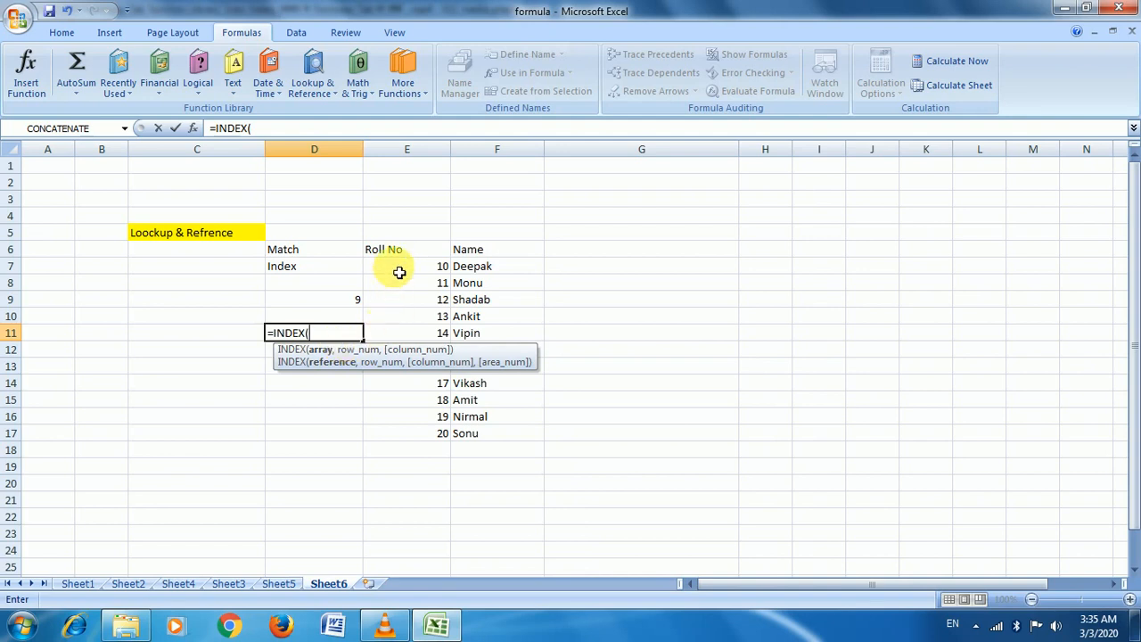
left_click_drag(399, 272, 475, 440)
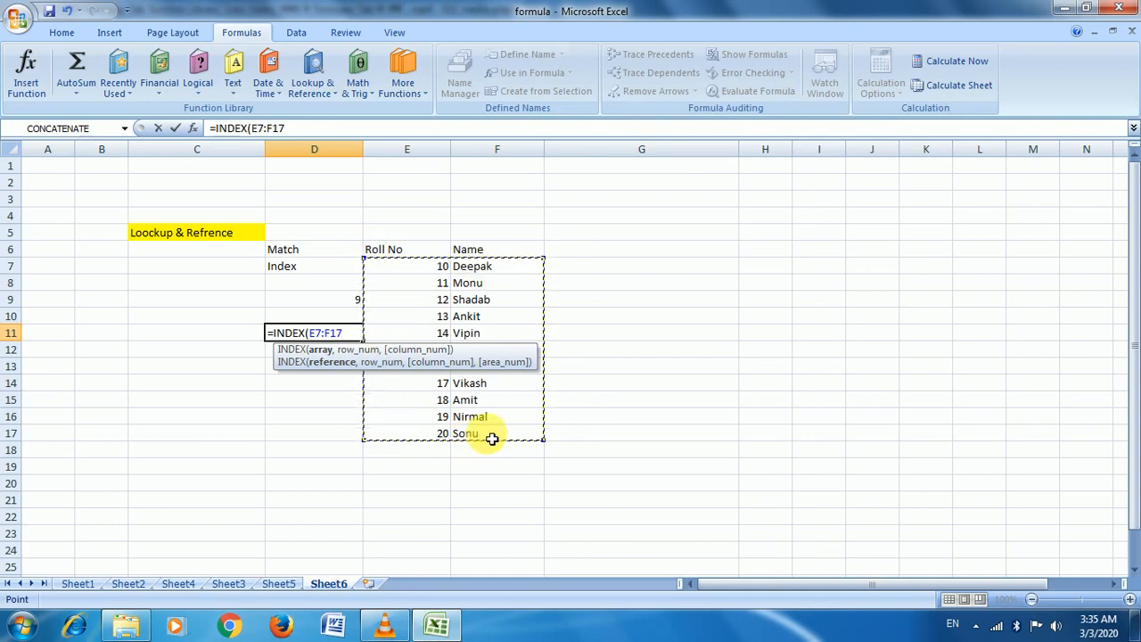
key("F4")
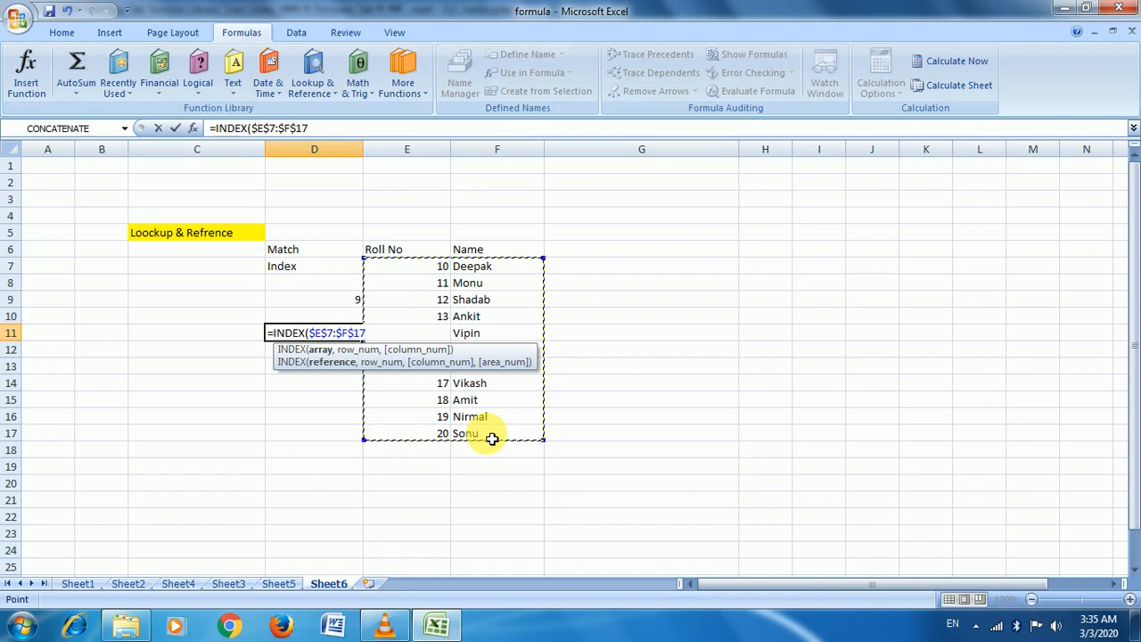
type(",")
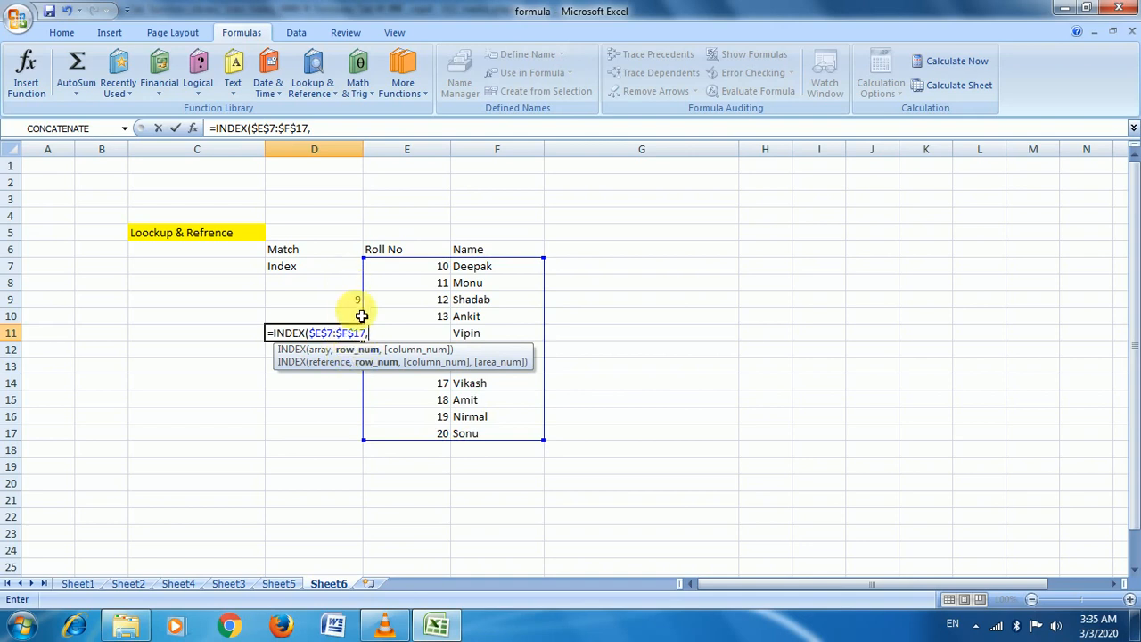
type("9")
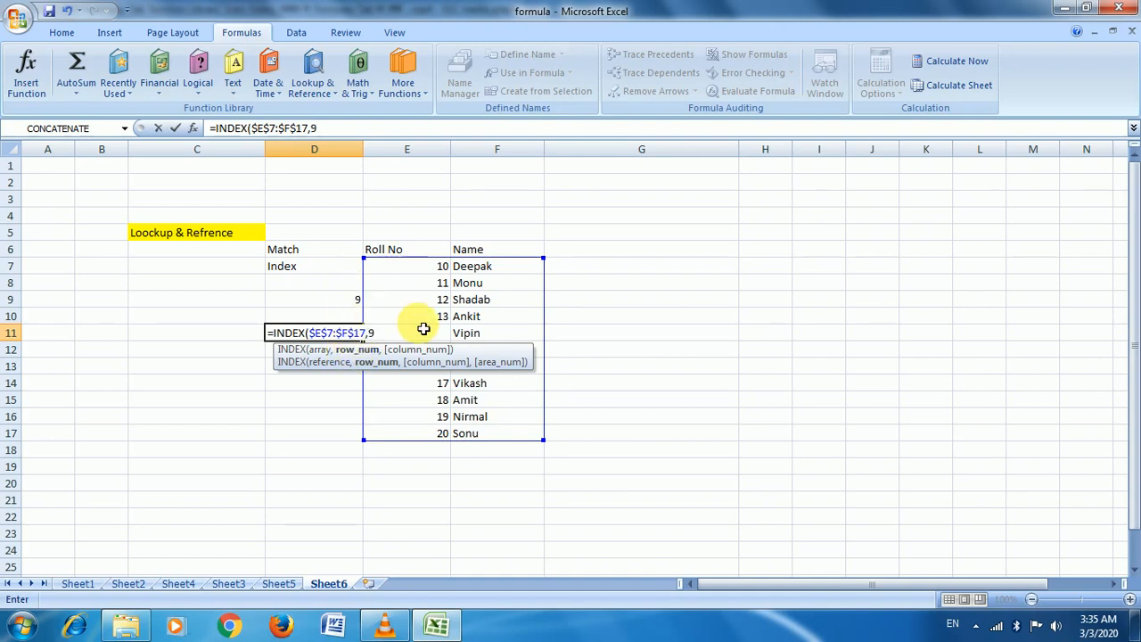
type(",")
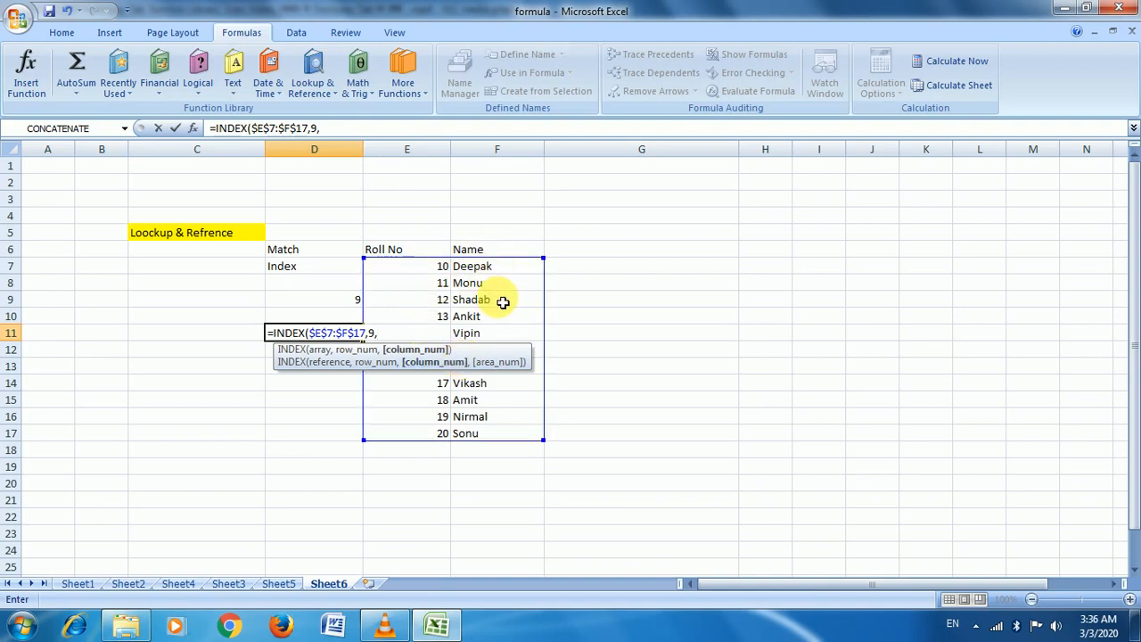
type("2)")
key("Return")
key("Up")
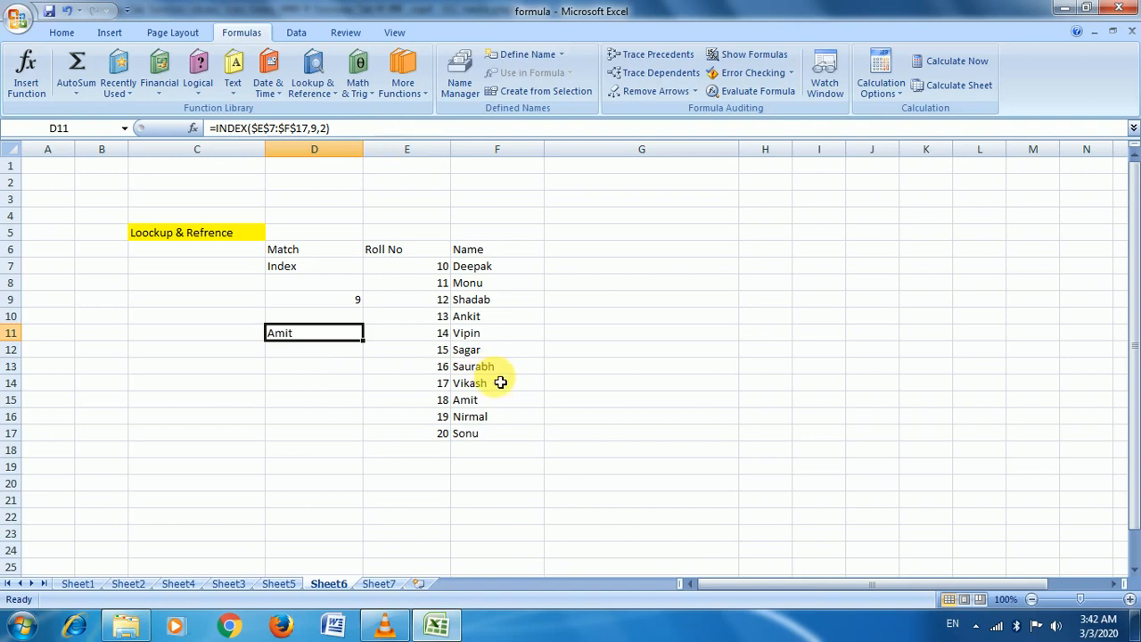
On Sheet7, insert =ABS(G4) in F4 from the Math & Trig functions, giving 20
left_click(379, 583)
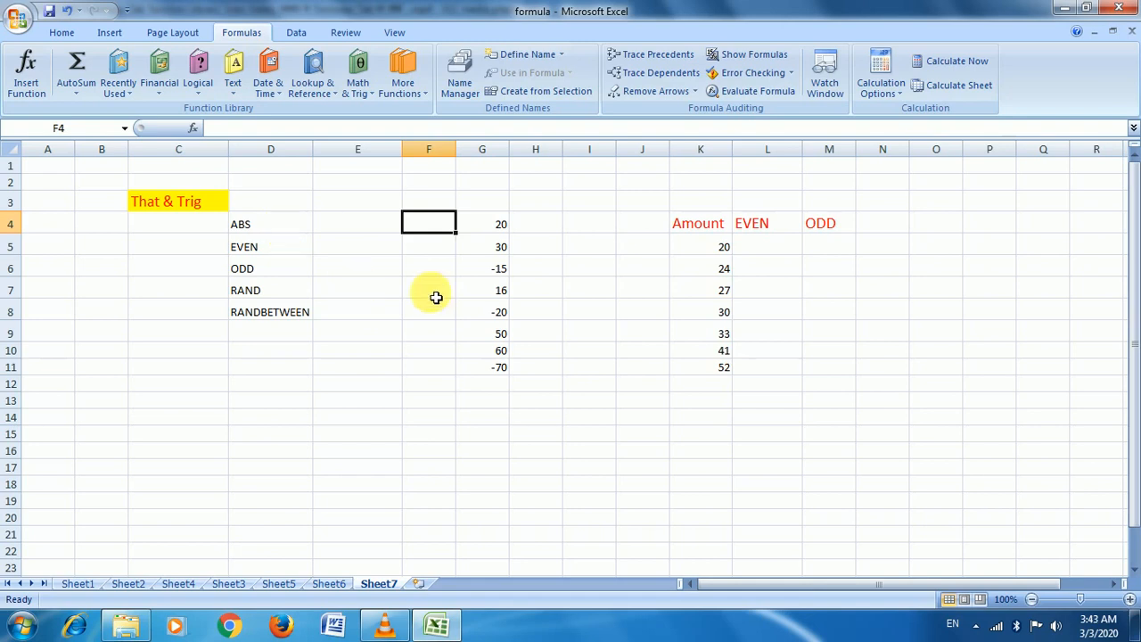
left_click(357, 88)
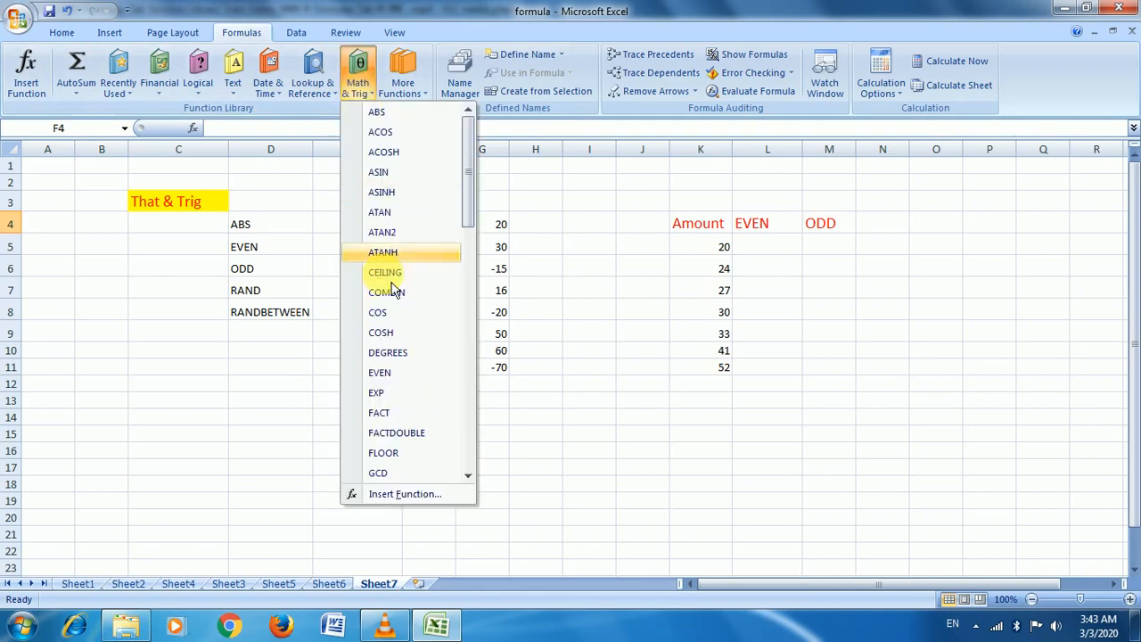
left_click(397, 112)
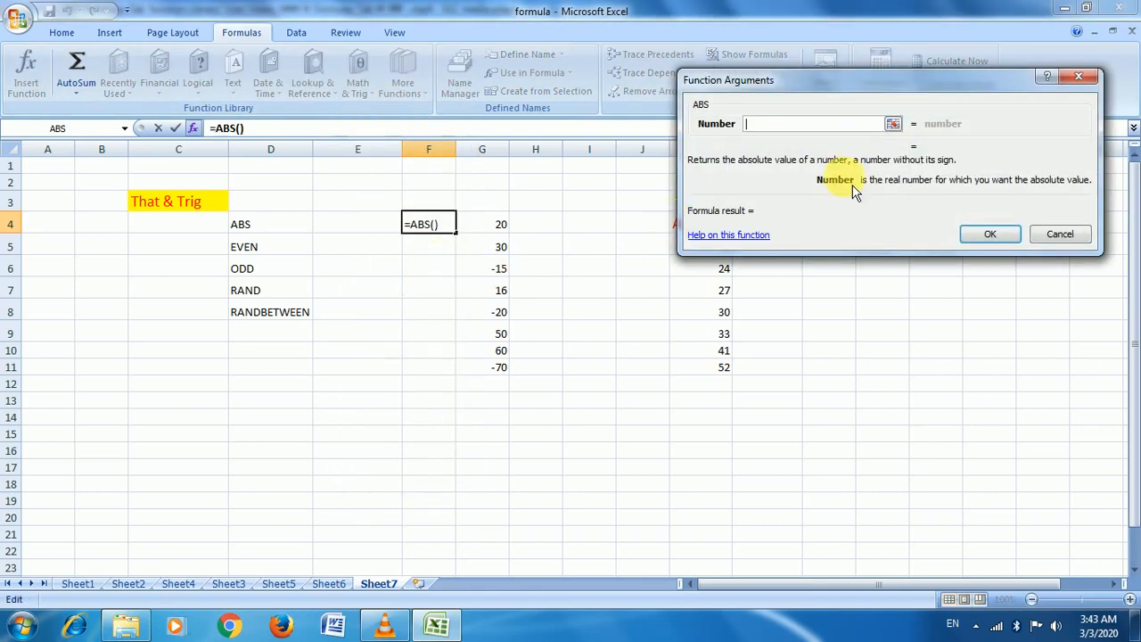
left_click(892, 123)
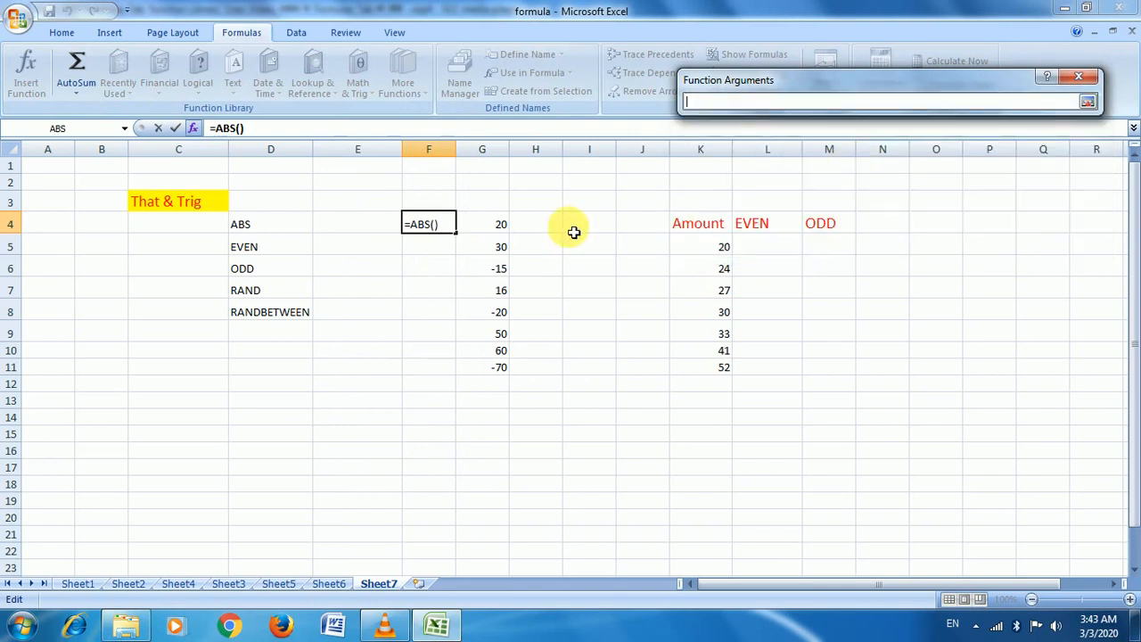
left_click(501, 224)
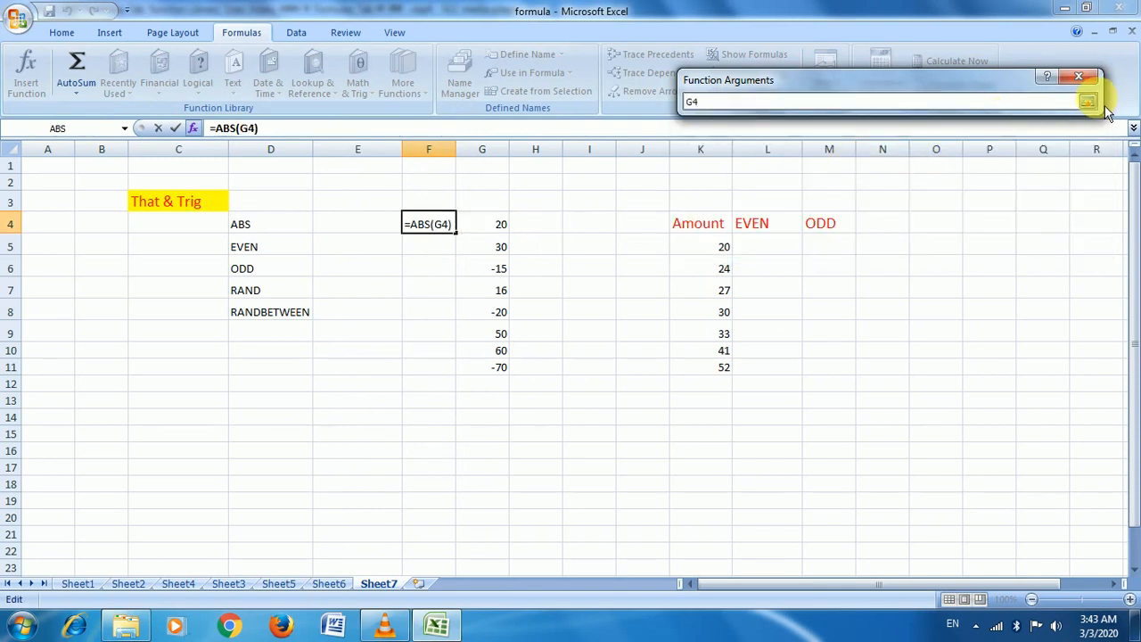
left_click(1088, 102)
left_click(991, 234)
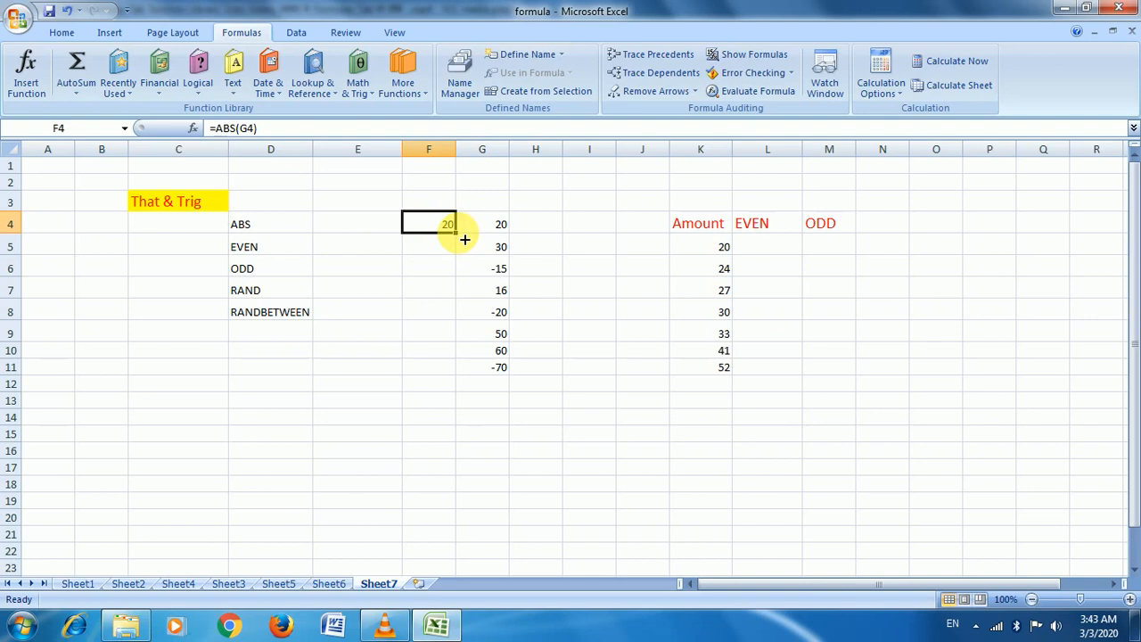
Fill the ABS formula from F4 down to F11 and spot-check F8
left_click_drag(464, 239, 457, 372)
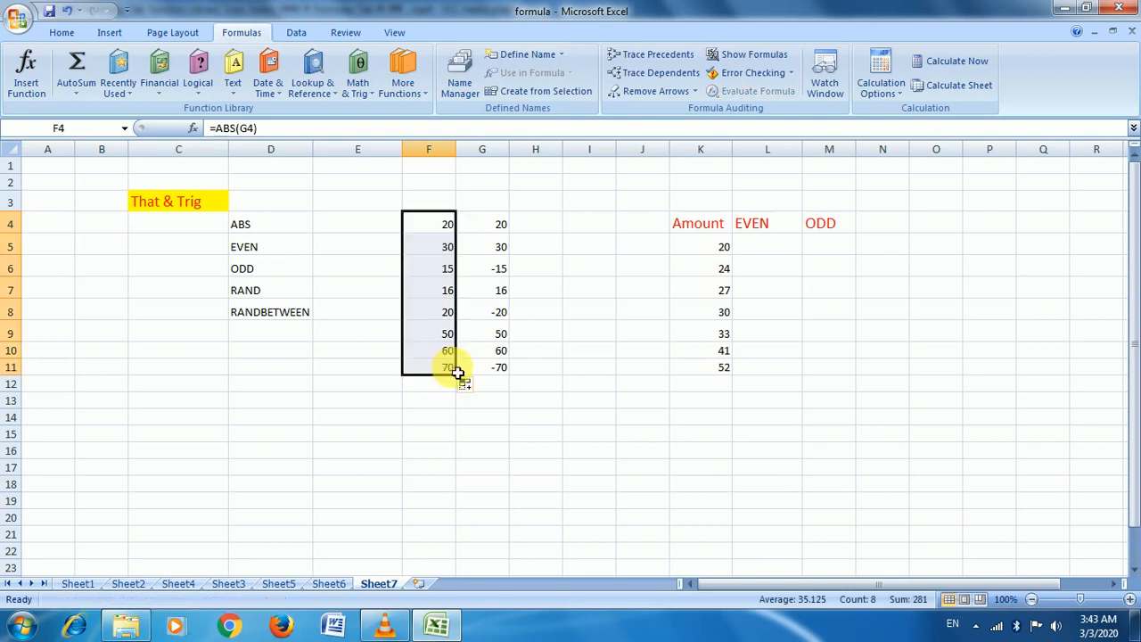
left_click(455, 316)
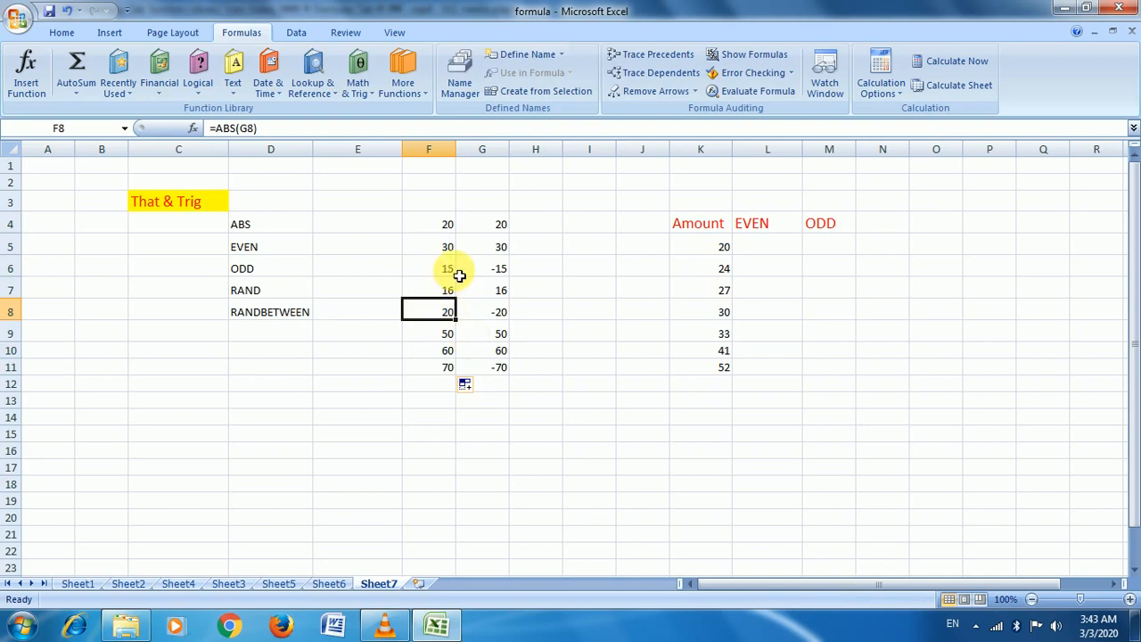
left_click(294, 248)
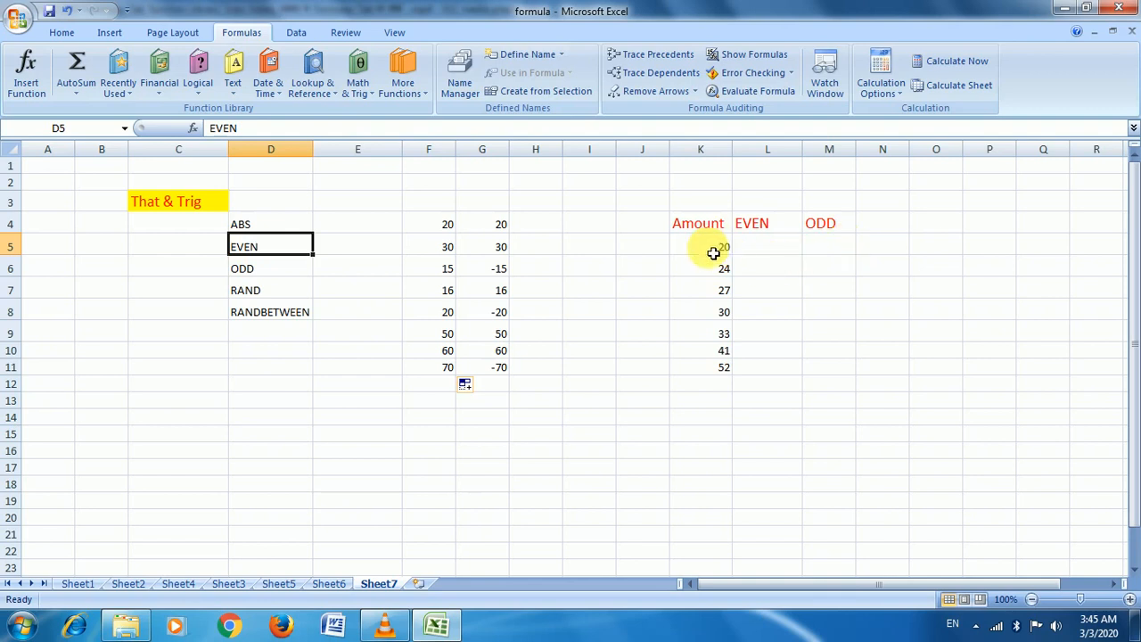
Enter =EVEN(K5) in L5
left_click(770, 253)
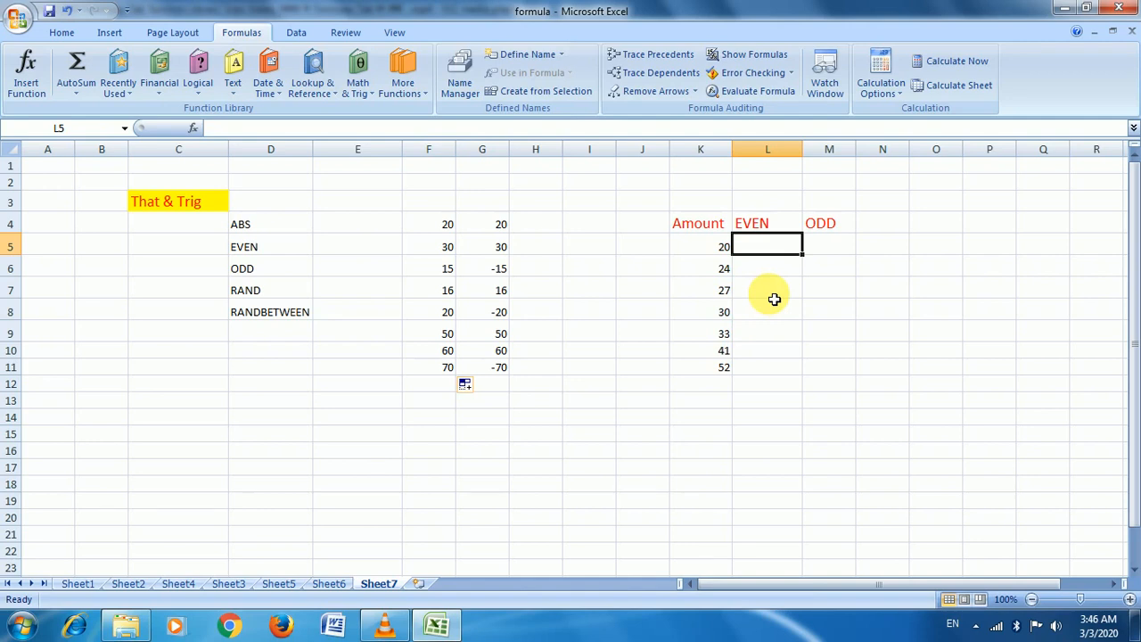
left_click(361, 87)
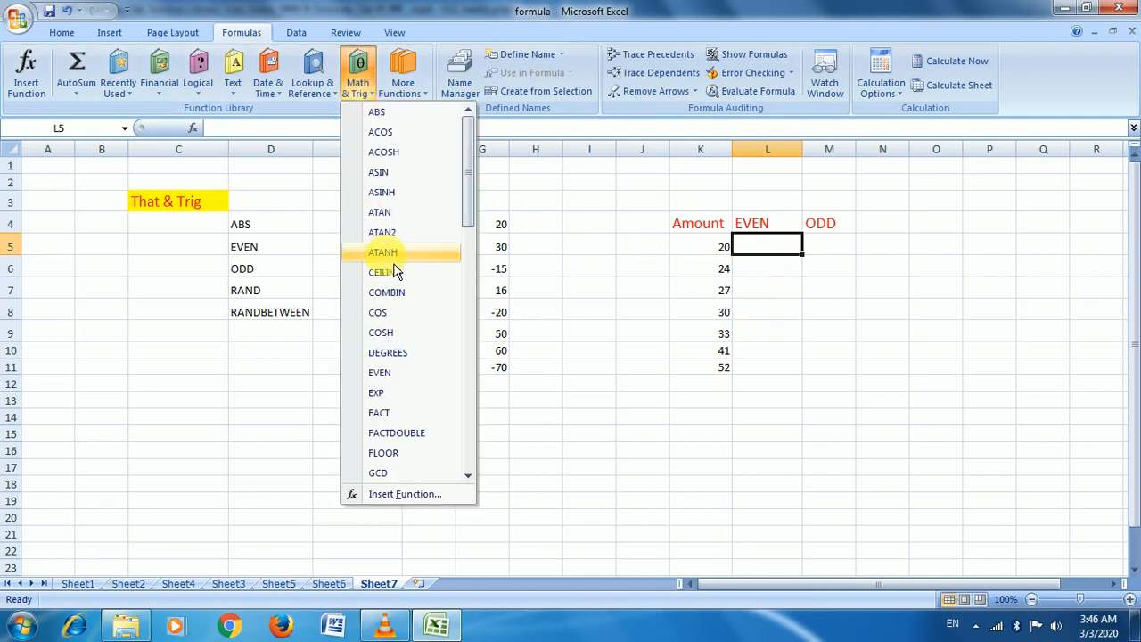
left_click(747, 246)
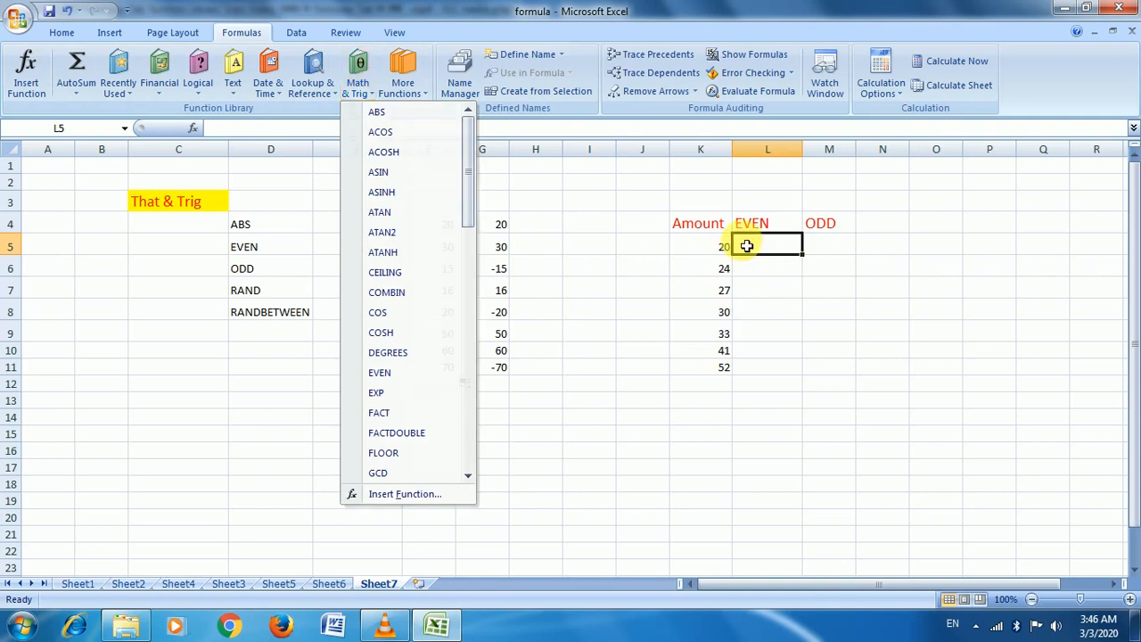
type("=")
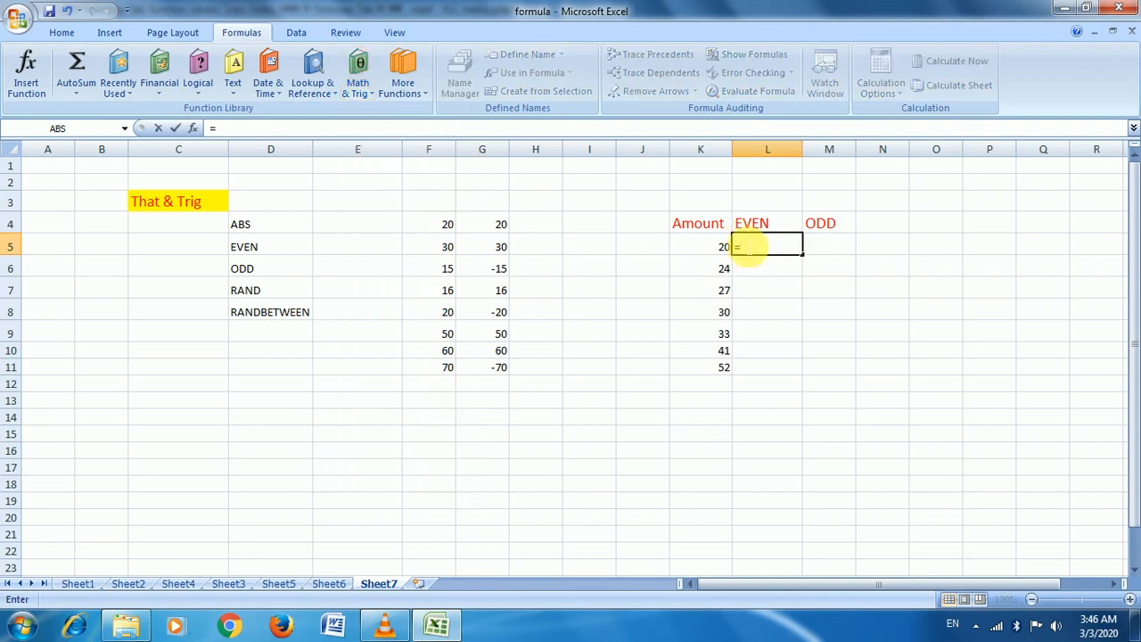
type("ev")
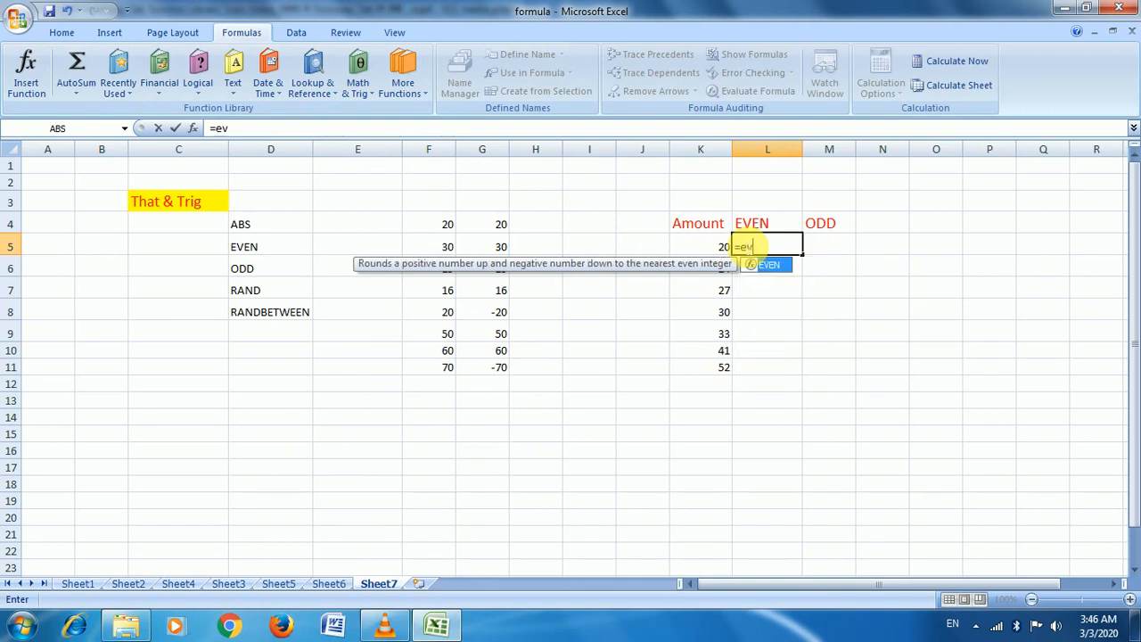
key("Tab")
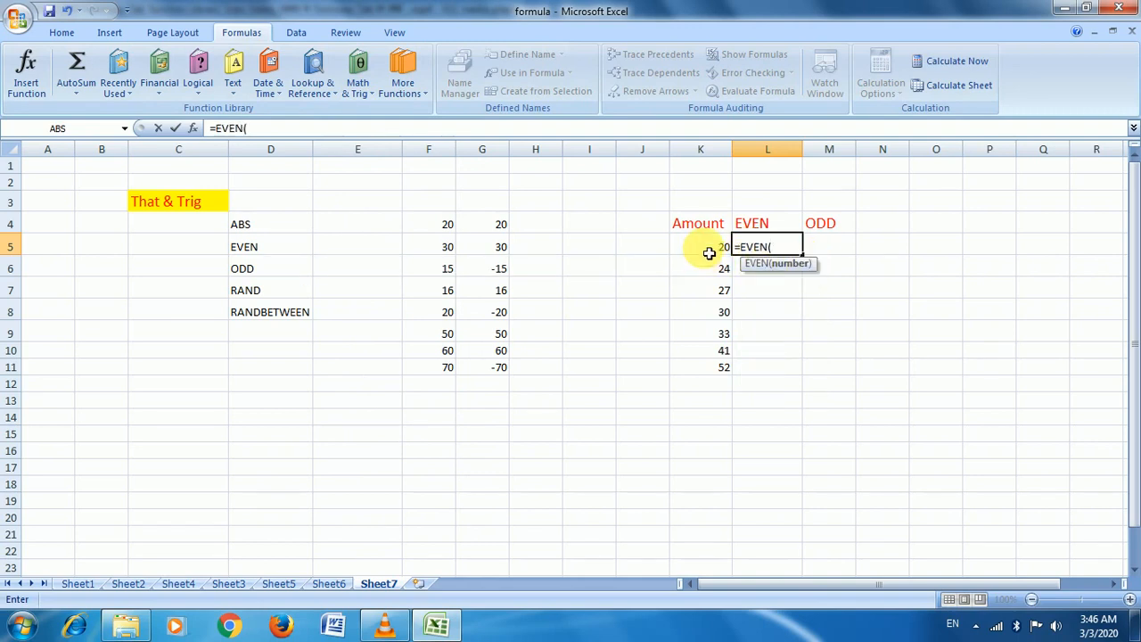
left_click(709, 253)
type(")")
key("Return")
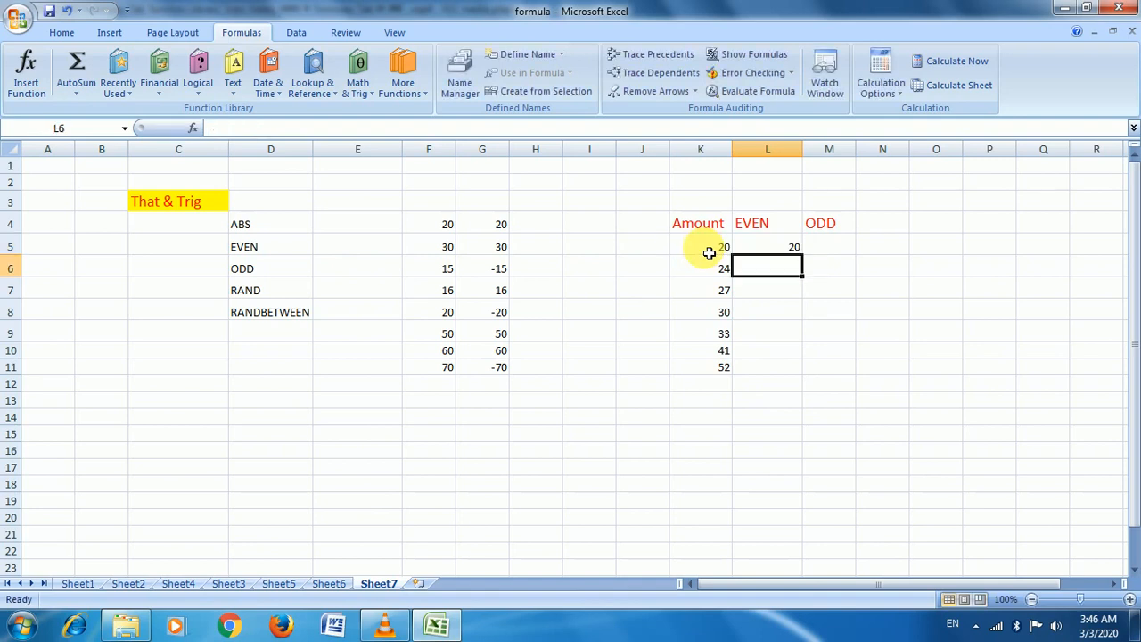
Copy the EVEN formula down to L11 and verify 27 becomes 28 and 33 becomes 34
left_click(793, 247)
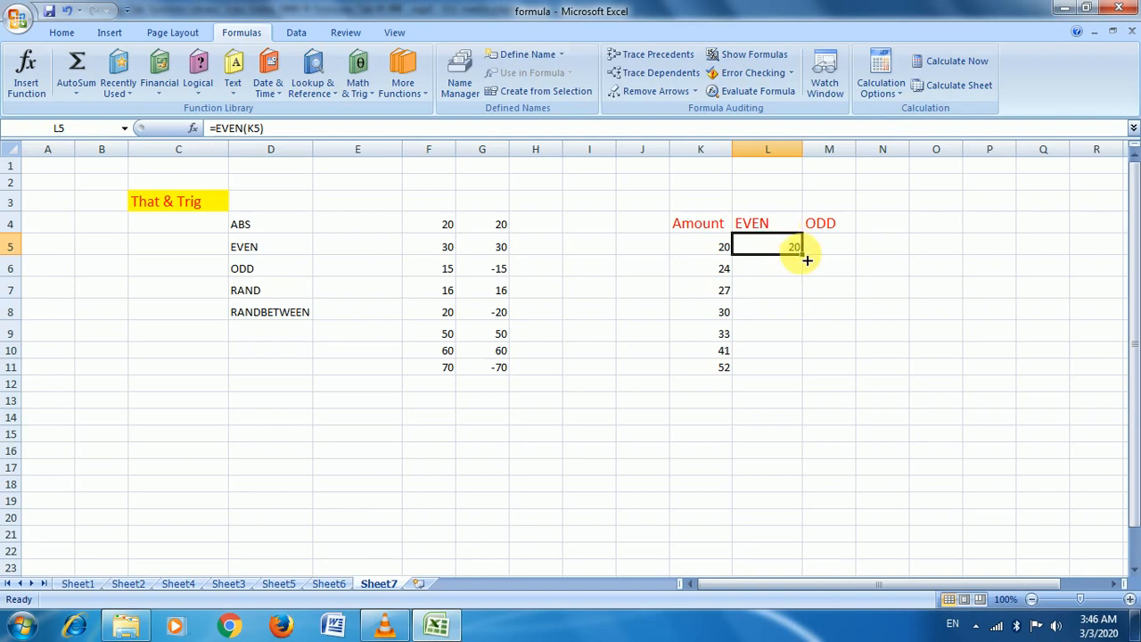
left_click_drag(806, 259, 804, 375)
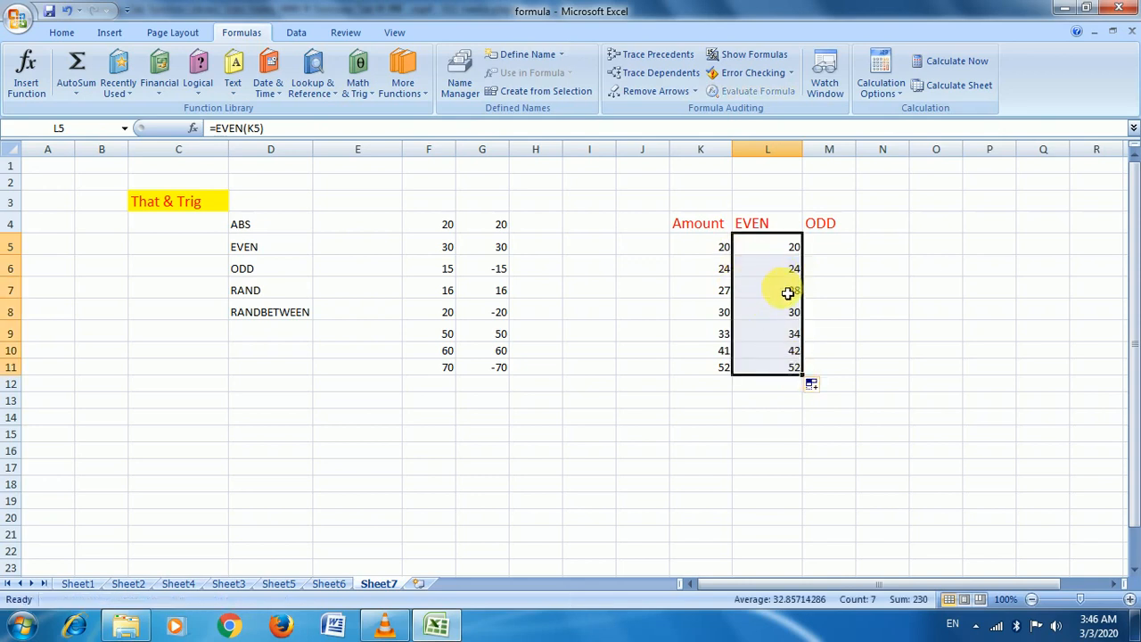
left_click(717, 294)
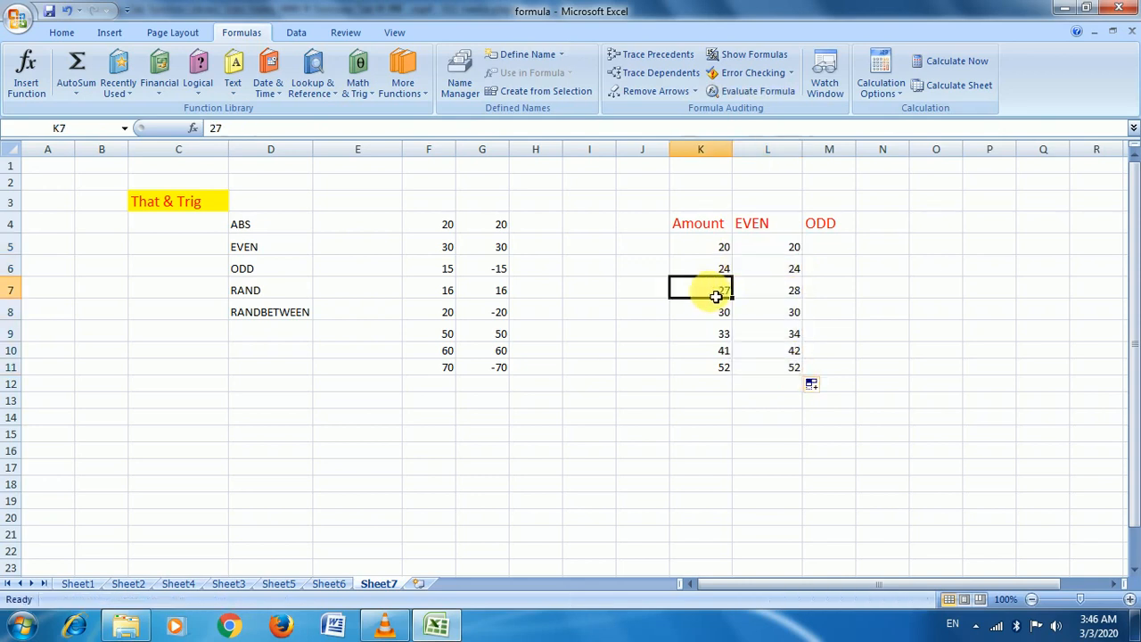
left_click(776, 300)
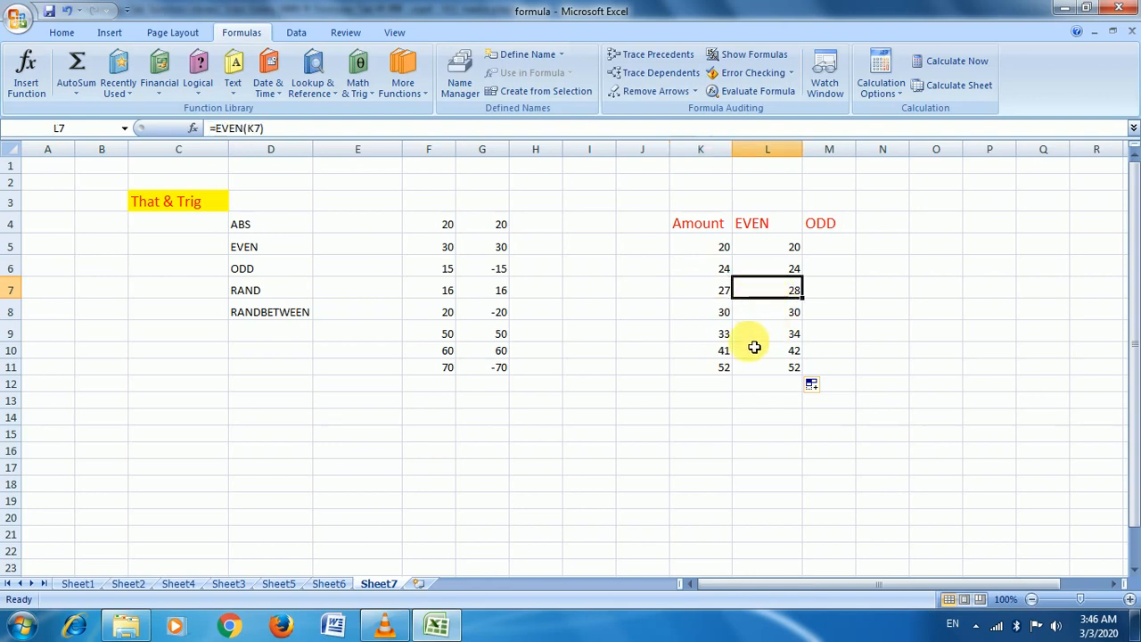
left_click(727, 337)
left_click(782, 343)
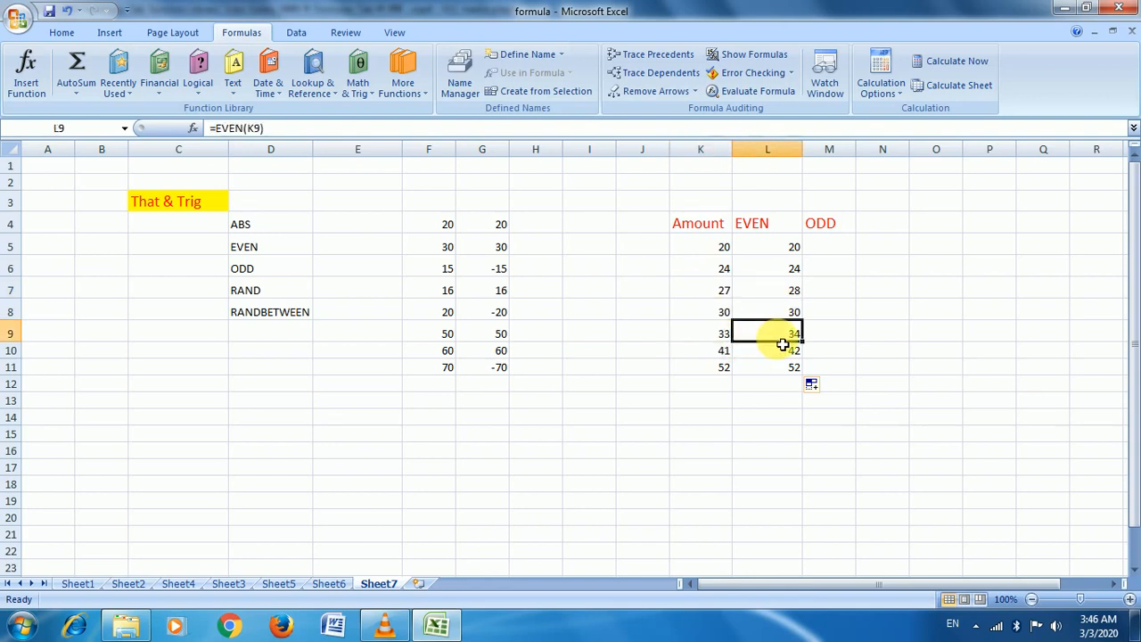
left_click(844, 256)
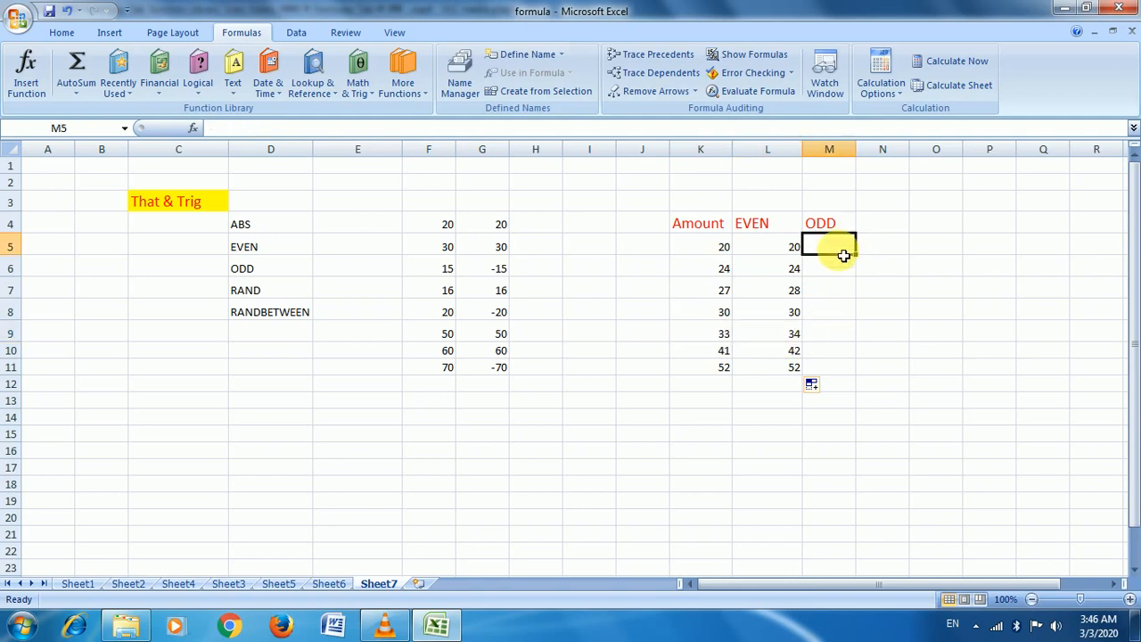
Enter =ODD(K5) in M5, returning 21, and copy it down to M11
type("=o")
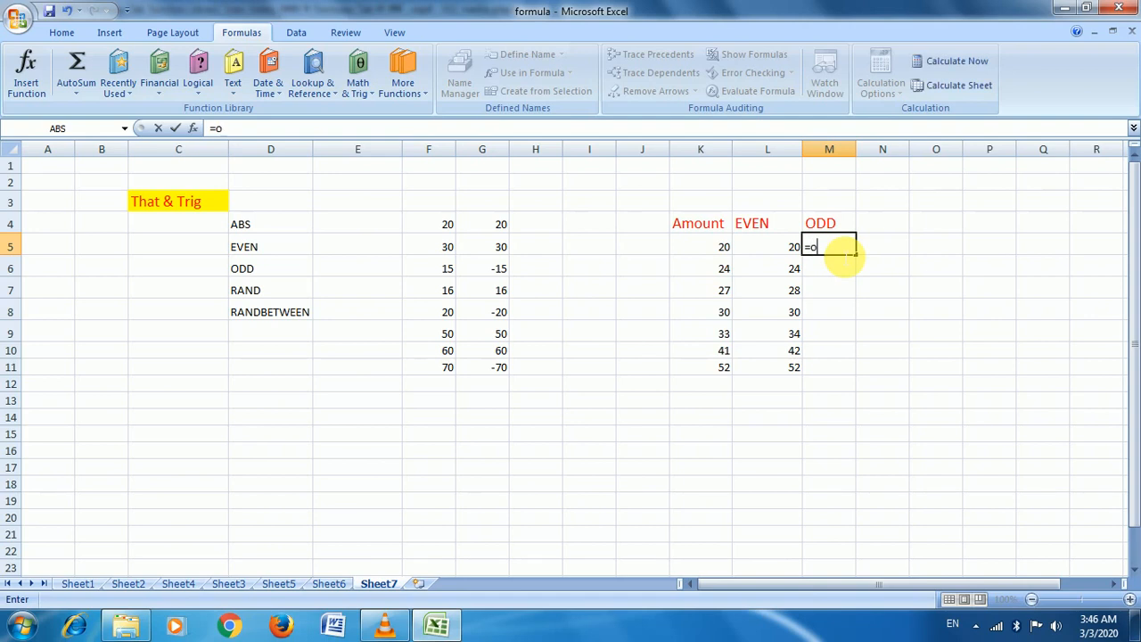
type("d")
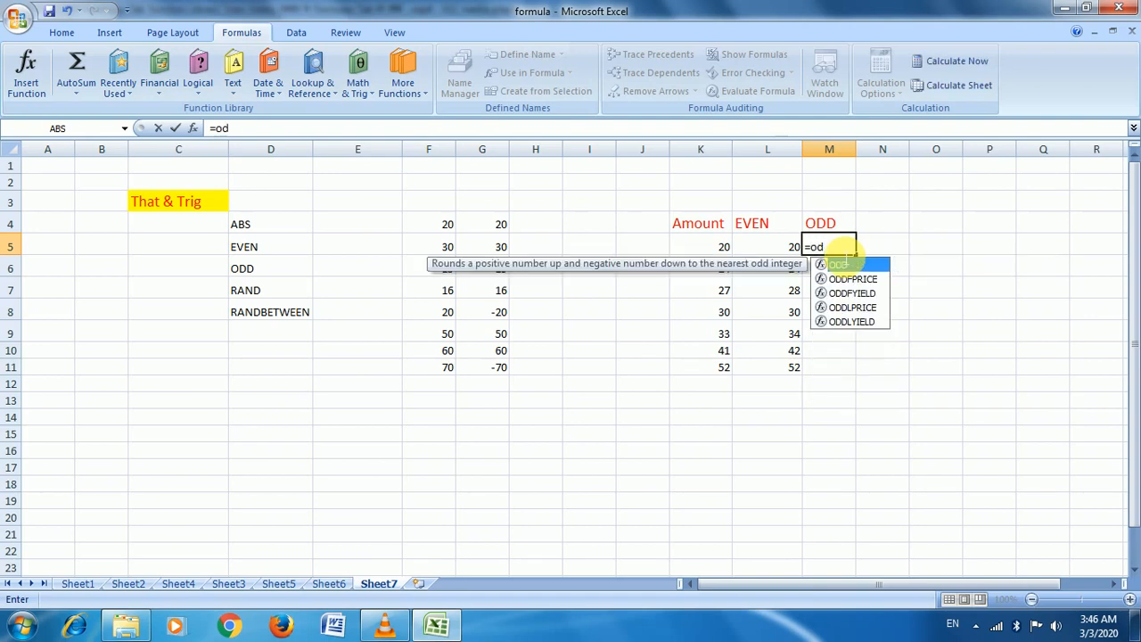
double_click(842, 264)
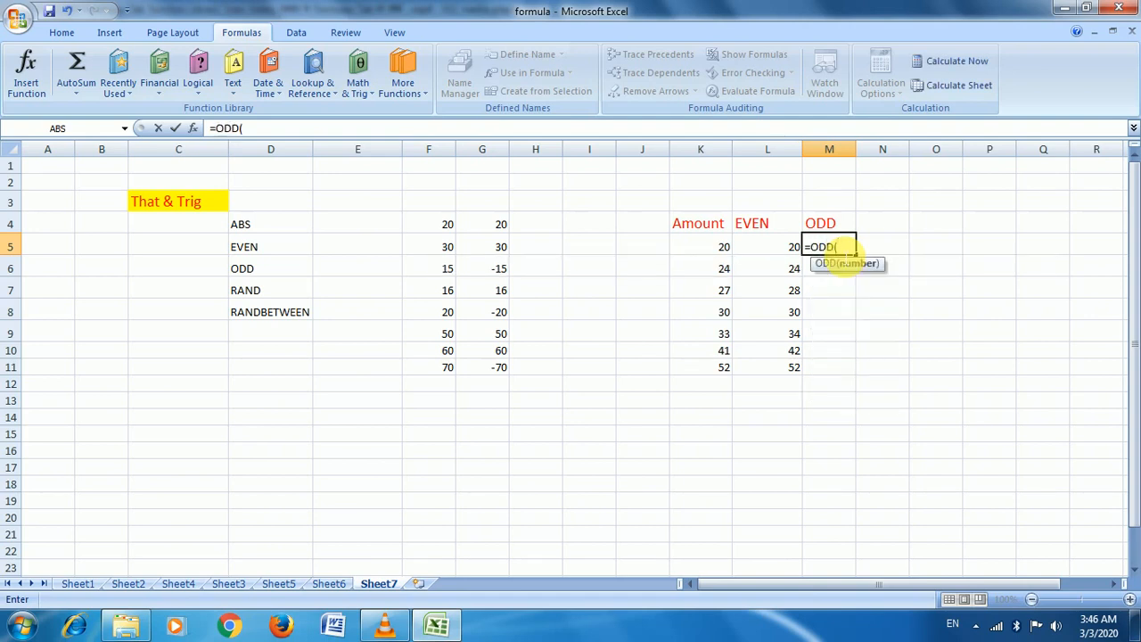
left_click(727, 251)
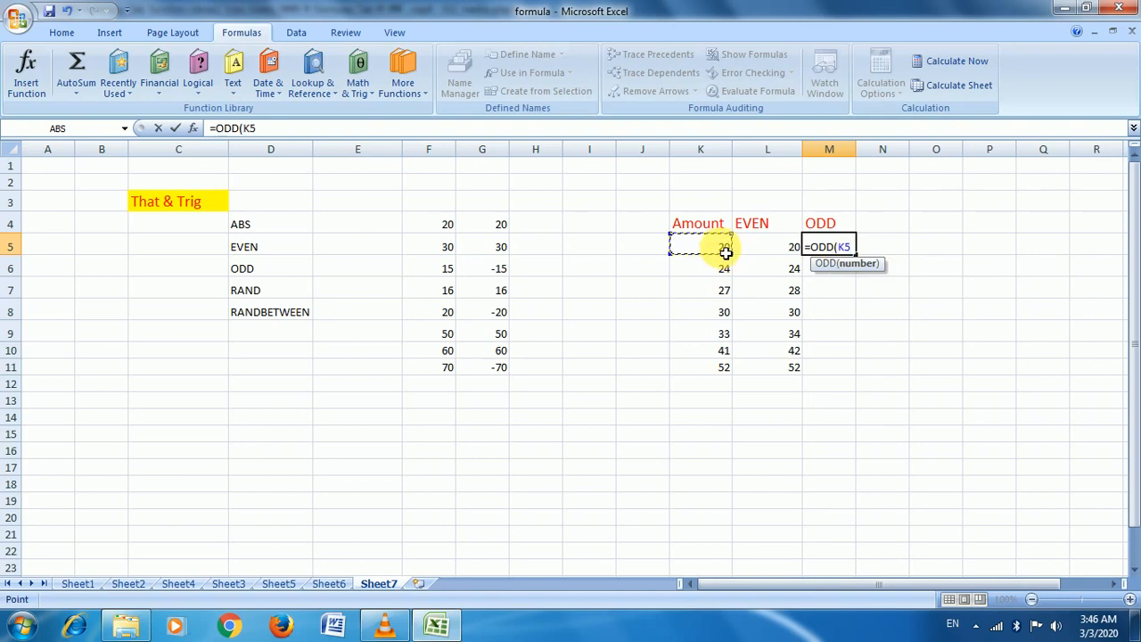
type(")")
key("Return")
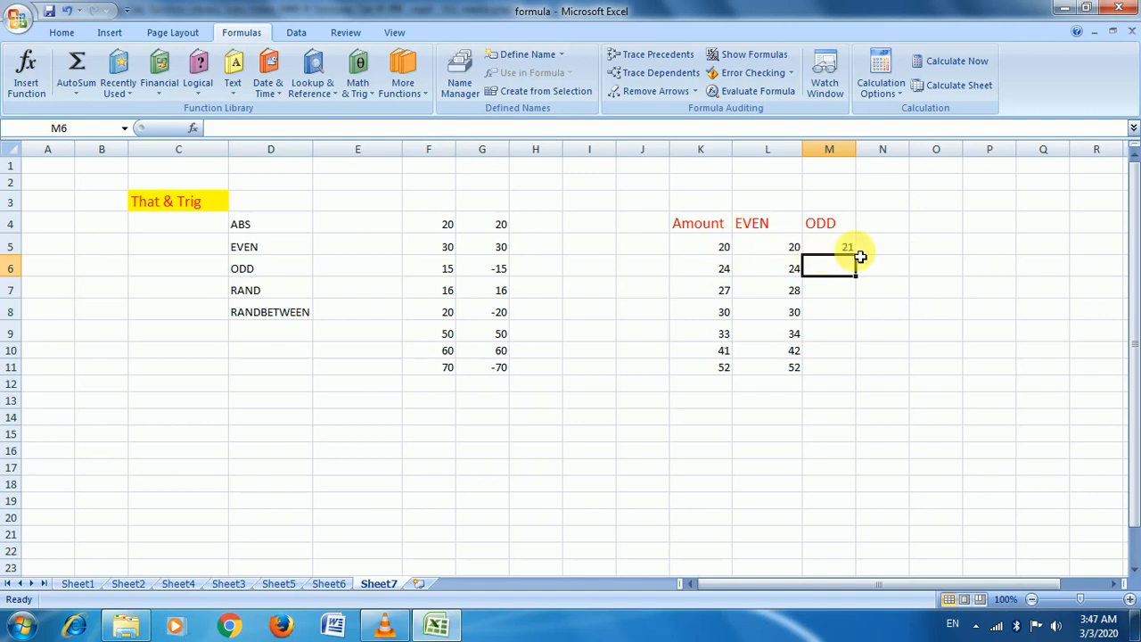
left_click(840, 245)
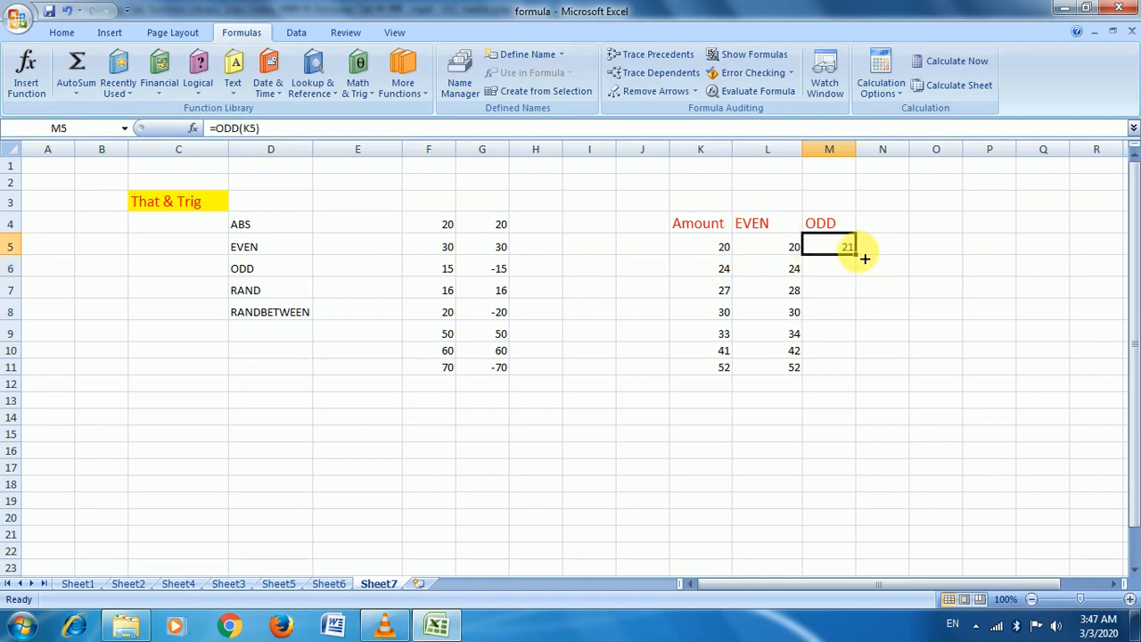
left_click_drag(856, 255, 863, 385)
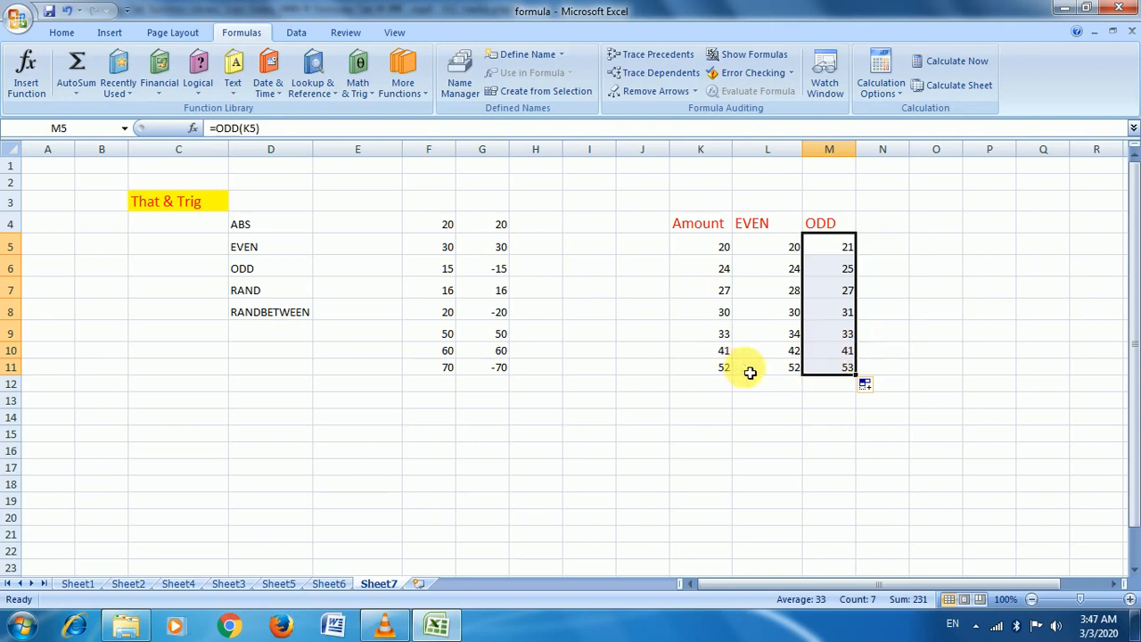
Try a RANDBETWEEN(10,50) formula in N16, then clear it
left_click(839, 351)
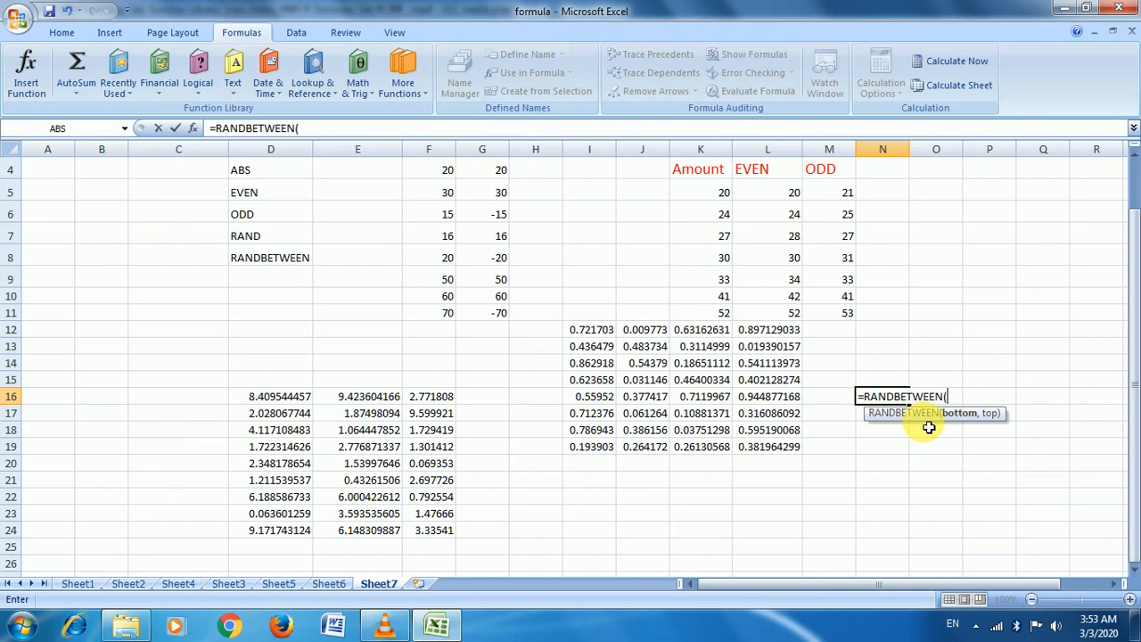
type("10,10")
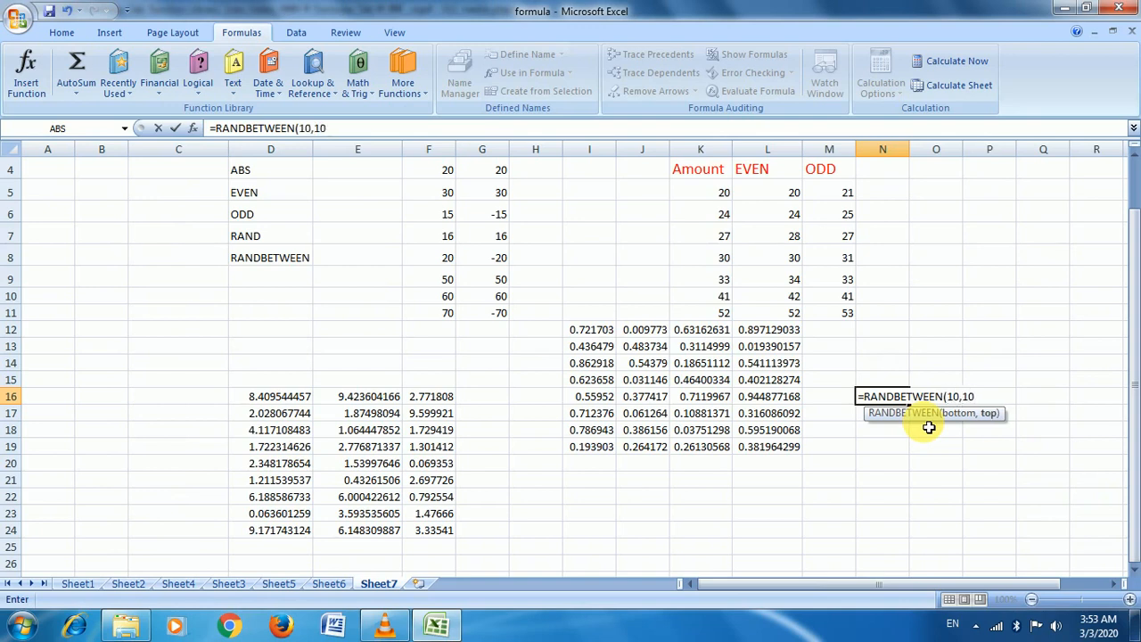
key("BackSpace")
key("BackSpace")
type("50)")
key("Return")
key("Up")
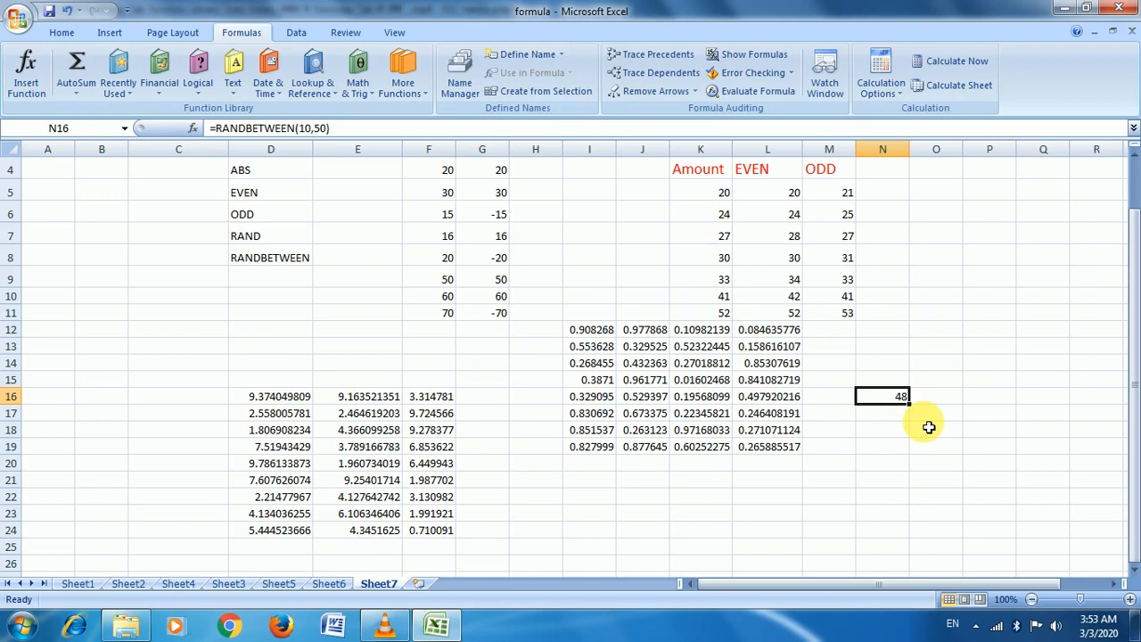
key("Delete")
Re-enter =RANDBETWEEN(10,60) in N16 and fill it across N16:P23
type("=")
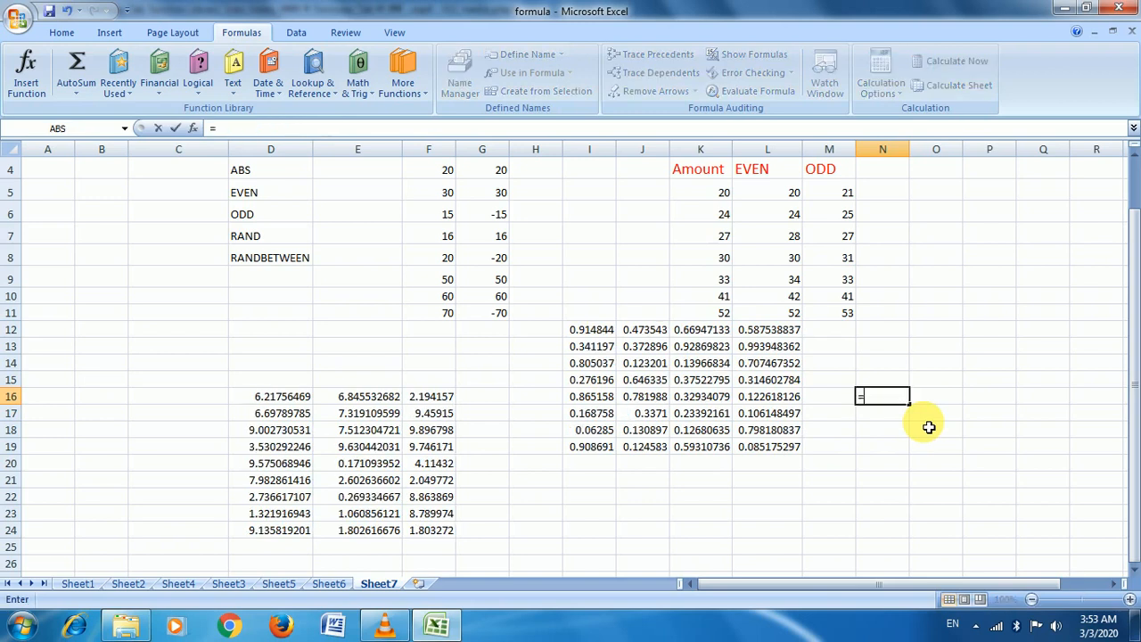
type("ran")
left_click(934, 435)
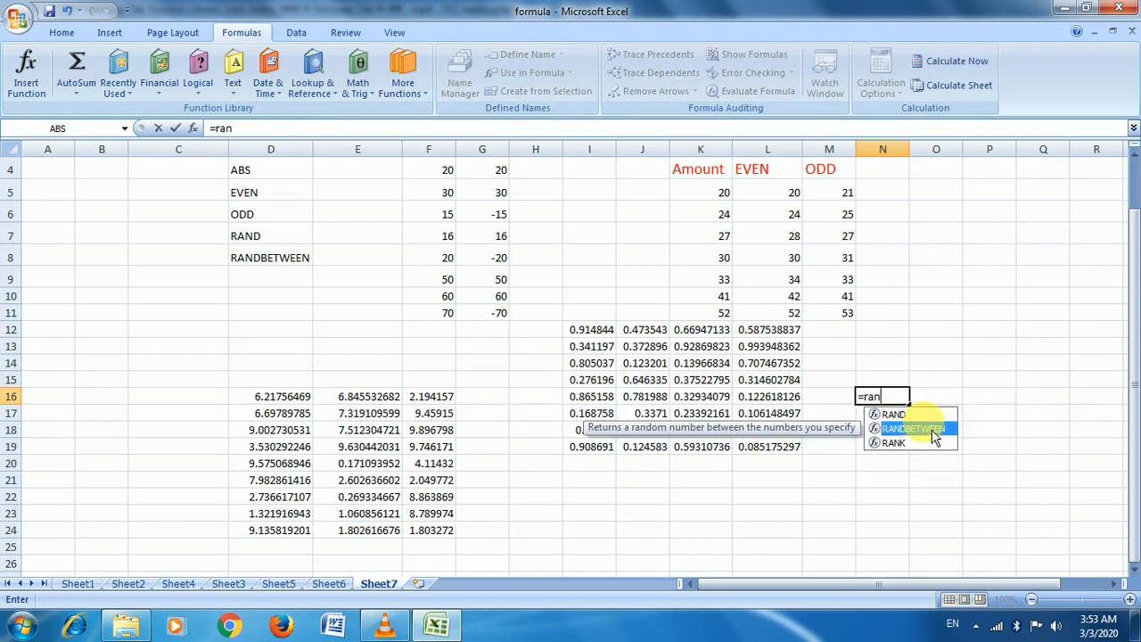
double_click(932, 431)
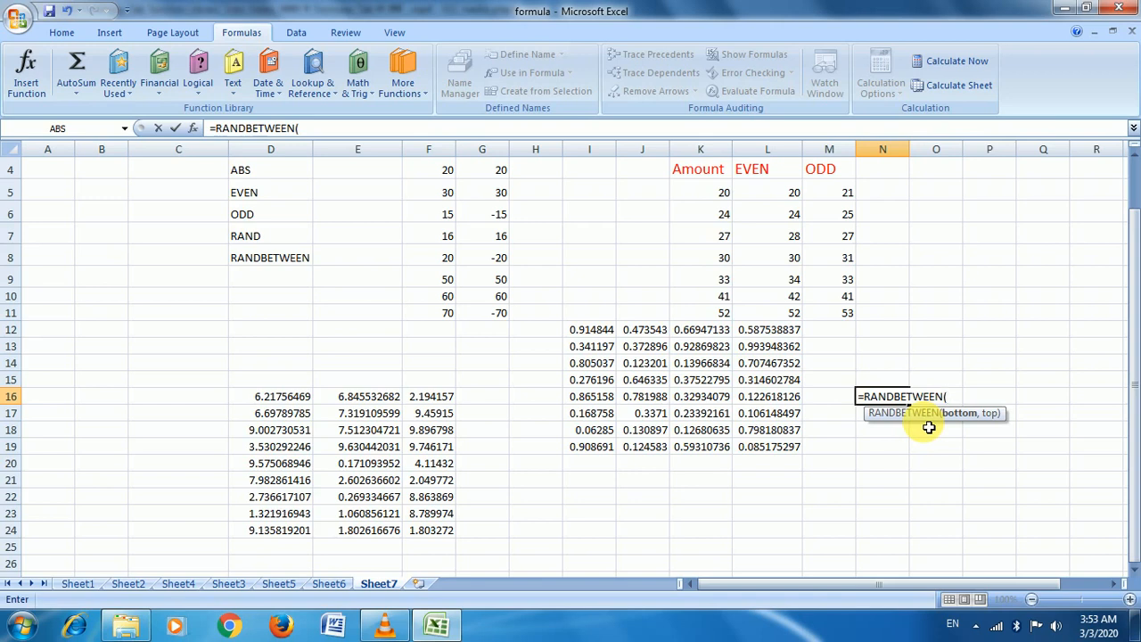
type("10,")
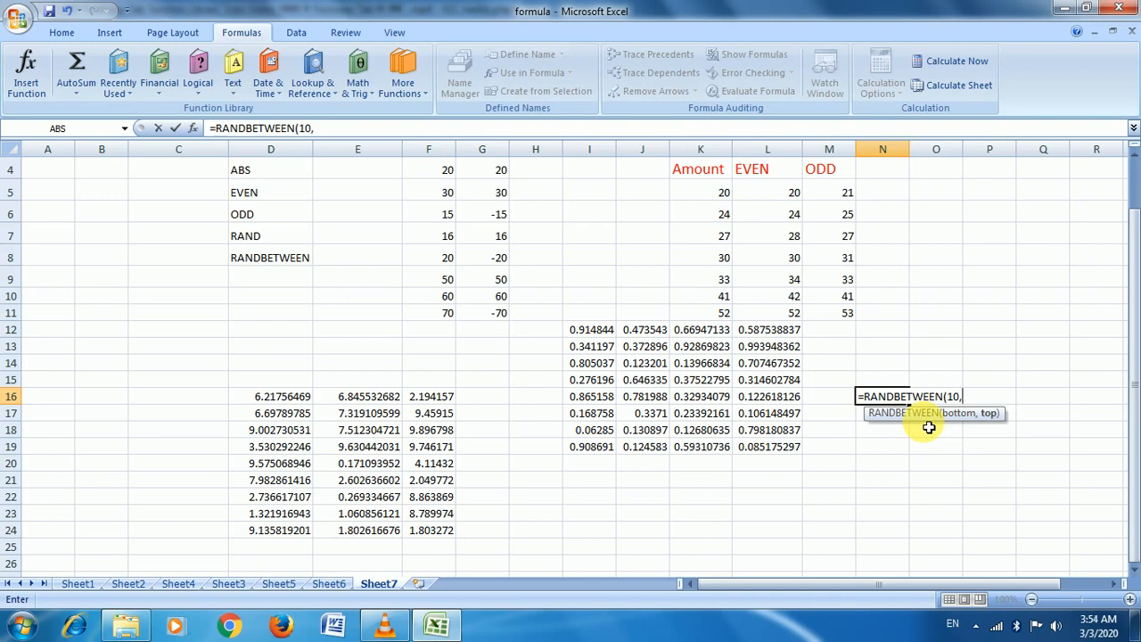
type("60)")
key("Return")
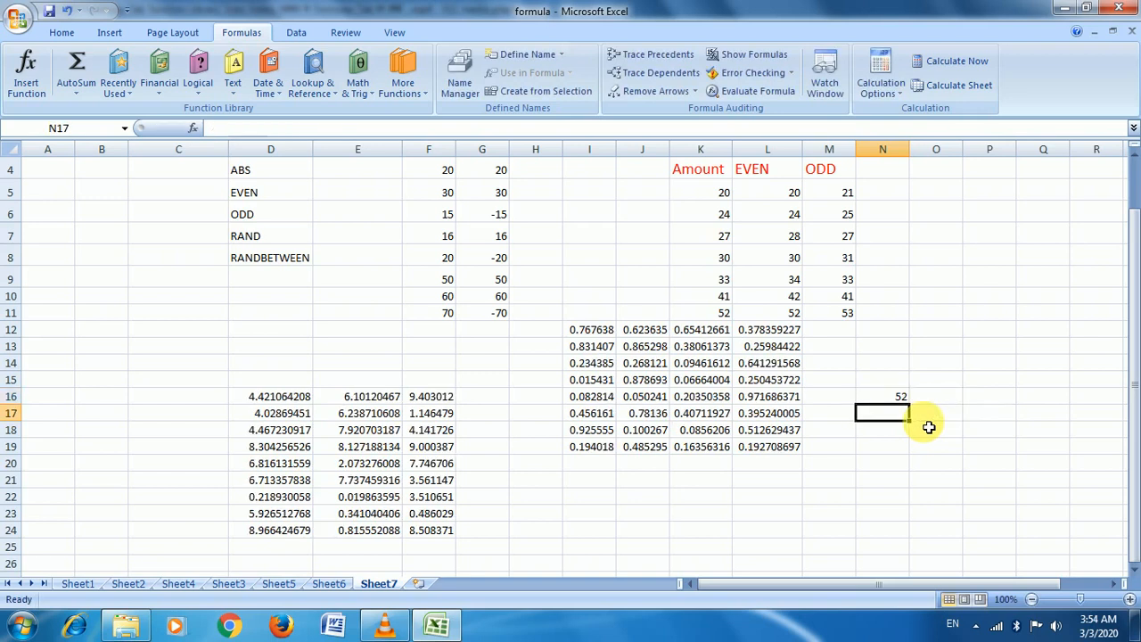
key("Up")
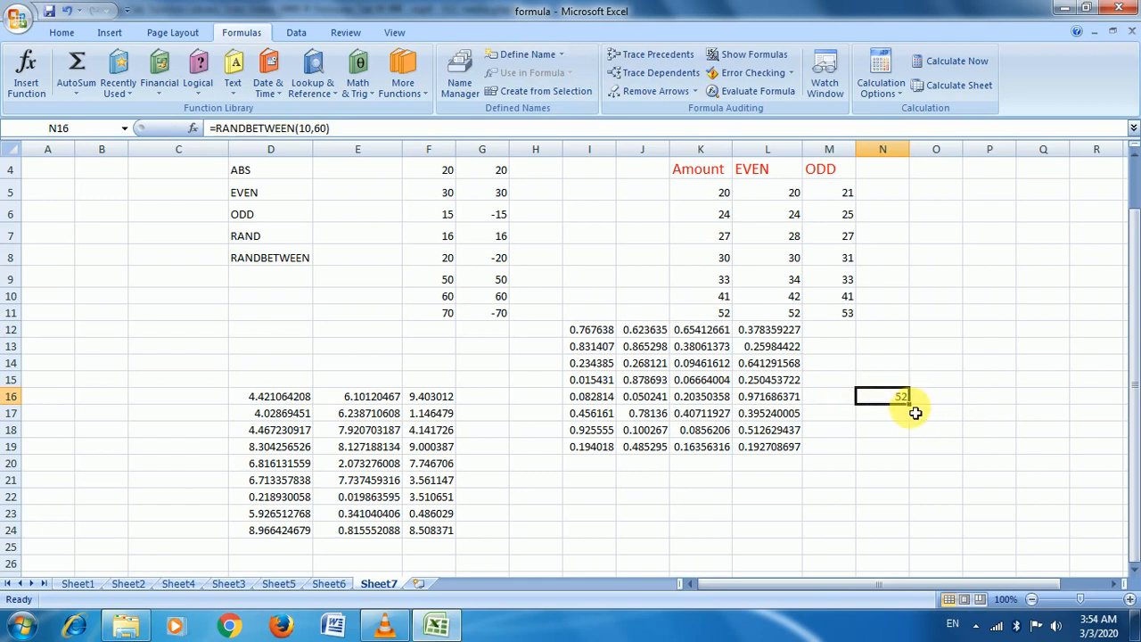
left_click_drag(916, 412, 1034, 520)
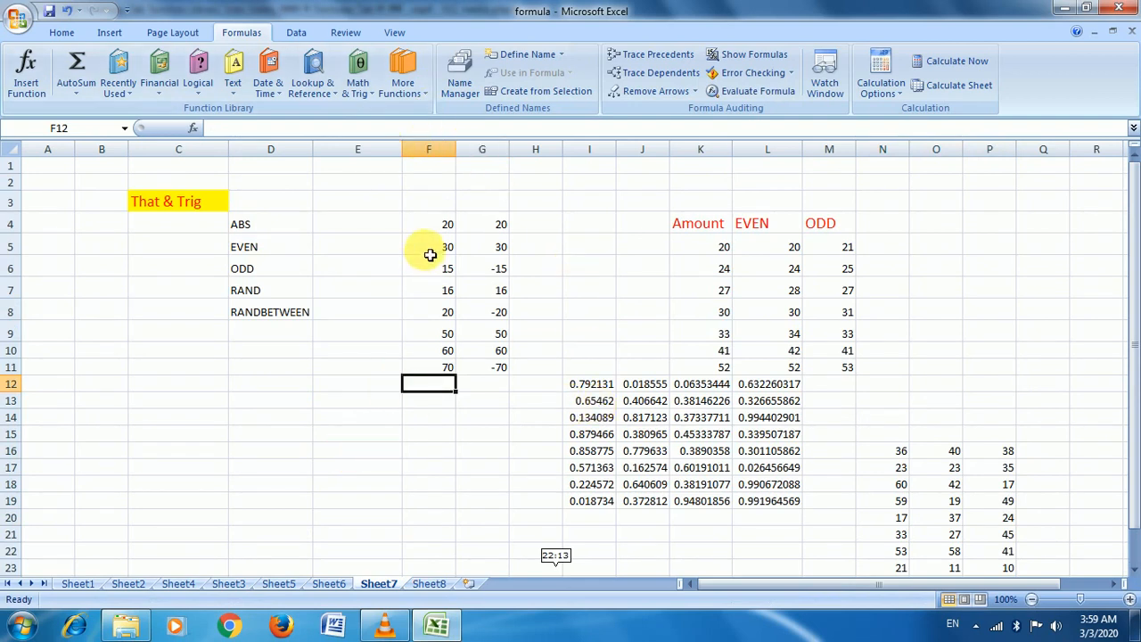
Go to Sheet8 with the names and basic salary table
left_click(430, 584)
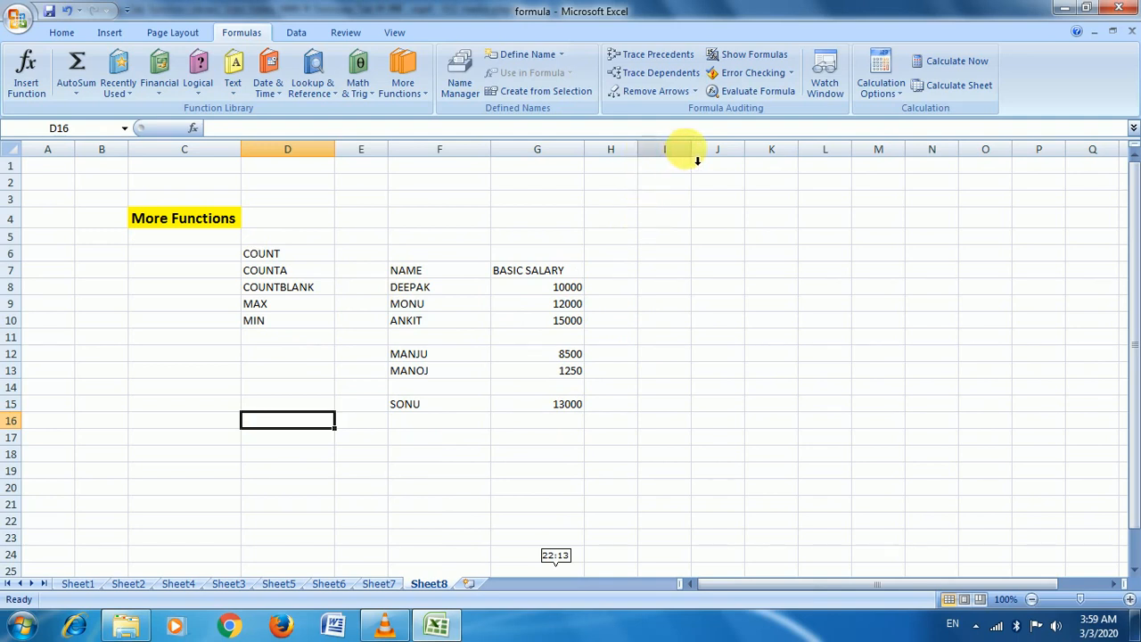
Widen column I and enter =COUNT(G8:G15) in I8, returning 6
left_click_drag(691, 162, 738, 164)
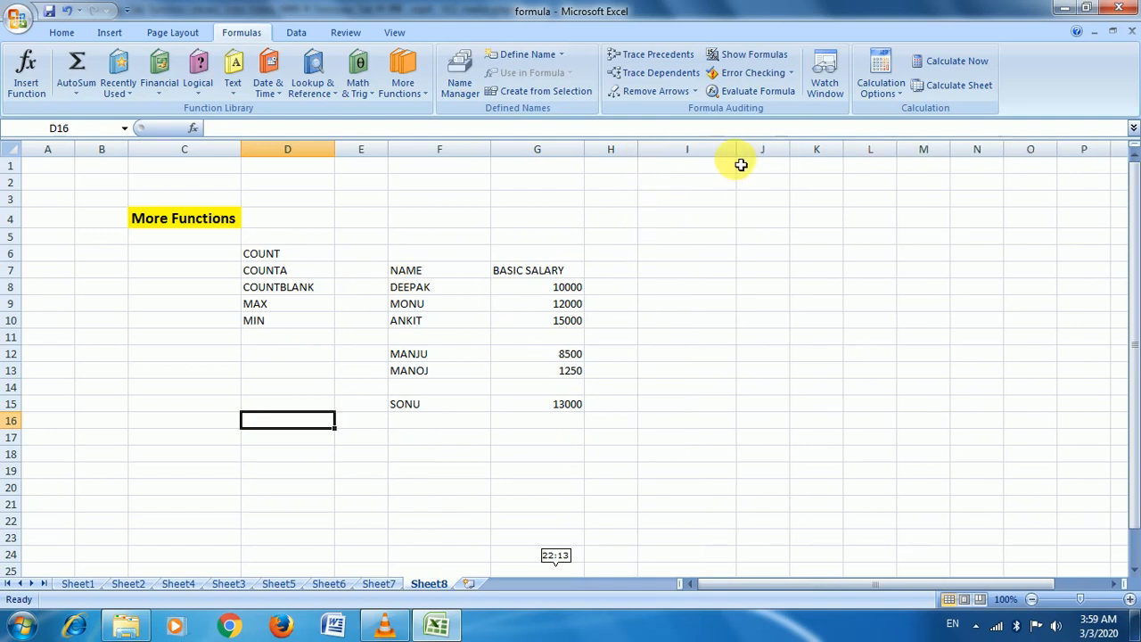
type("=")
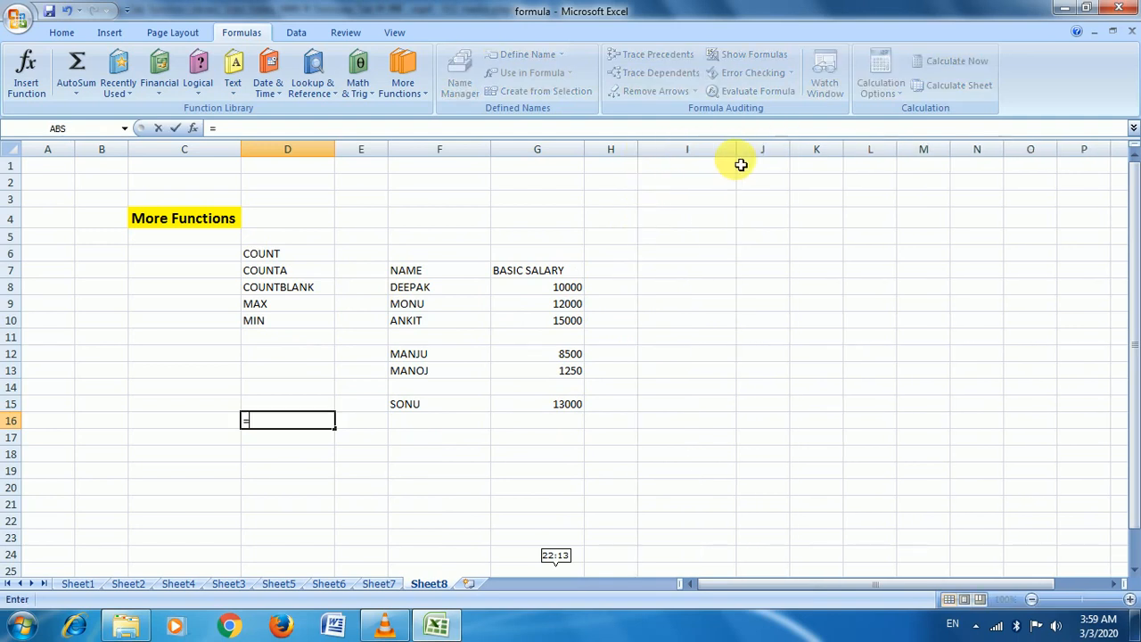
left_click(658, 319)
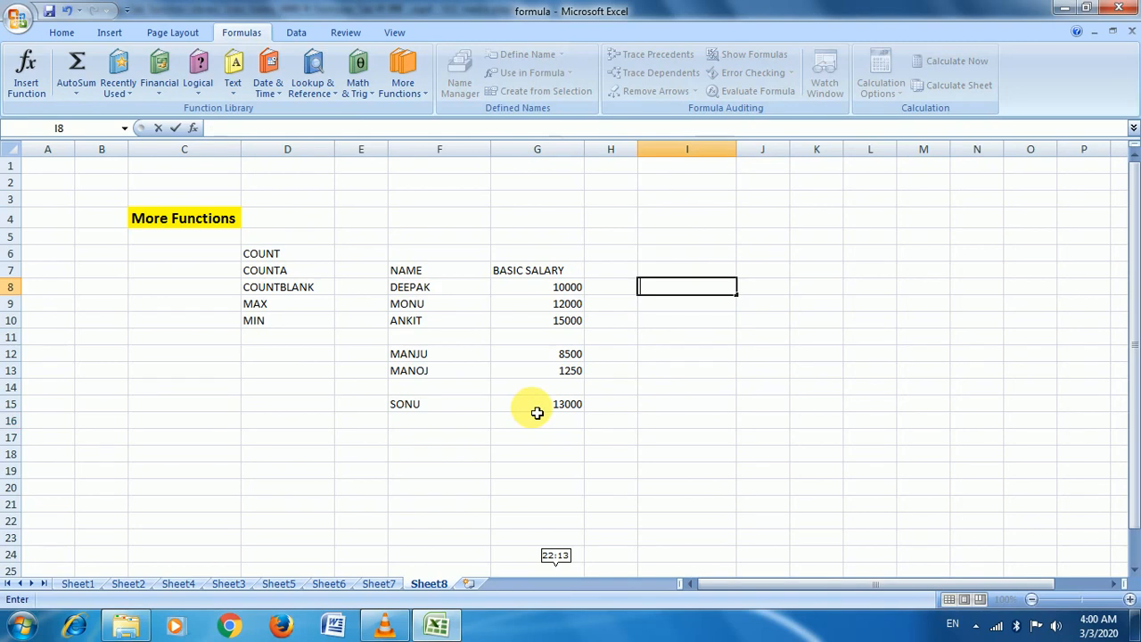
key("Escape")
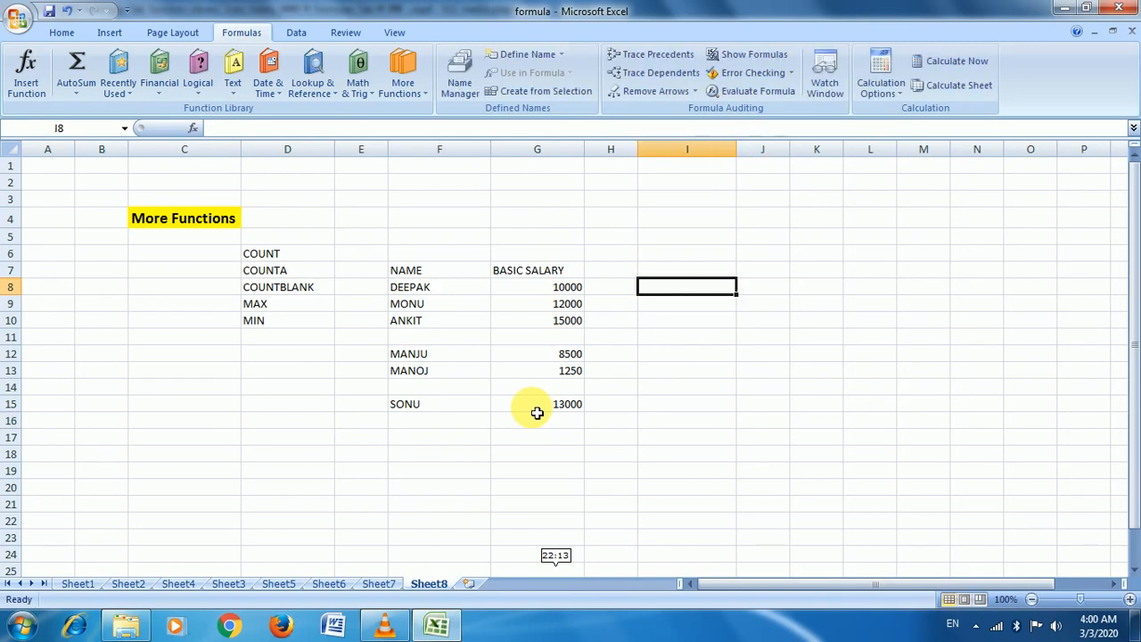
type("=")
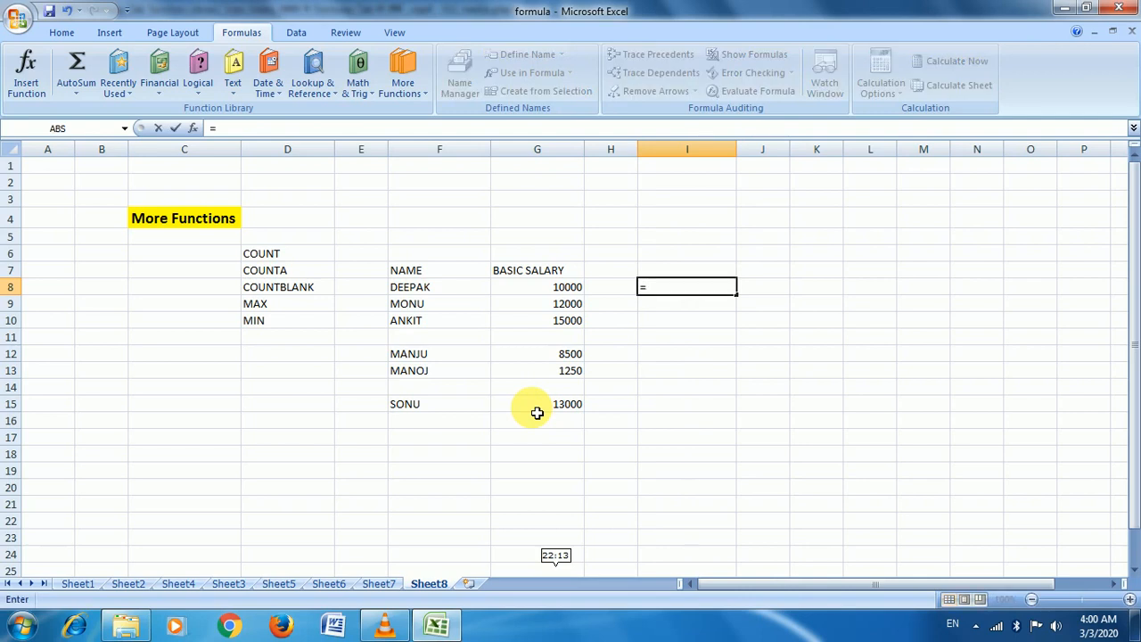
type("C")
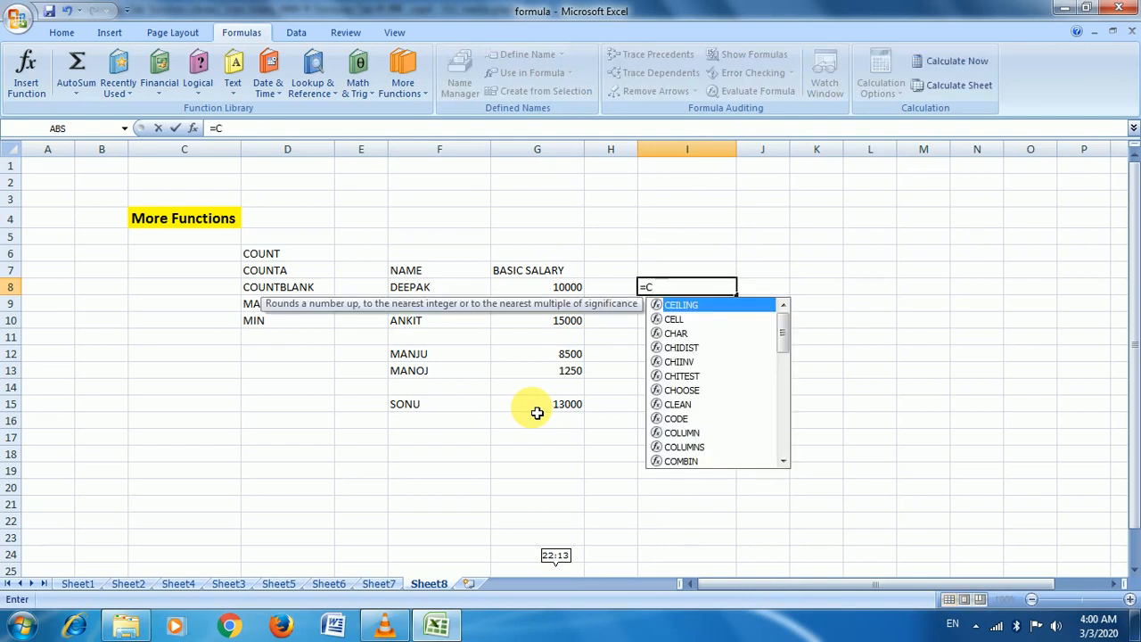
type("OUN")
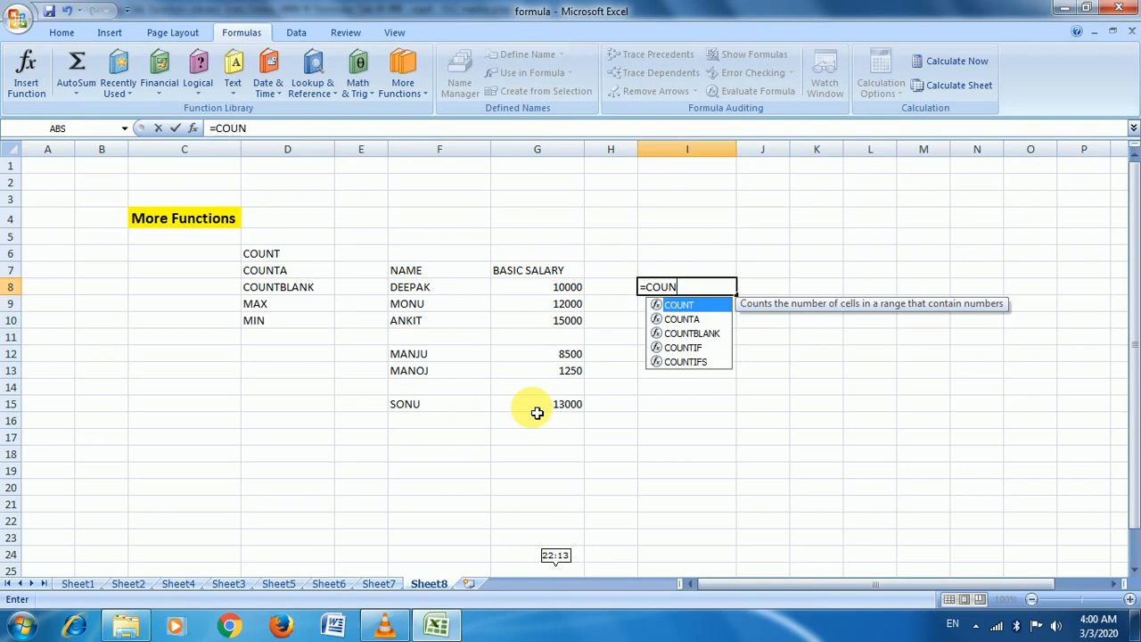
key("Tab")
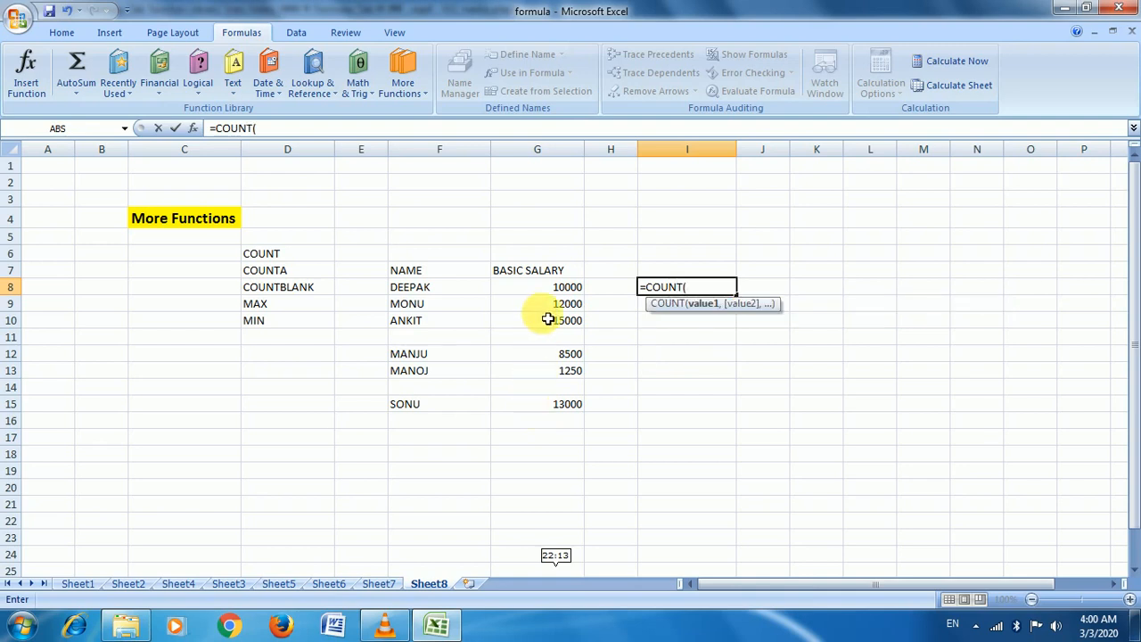
left_click_drag(553, 297, 555, 403)
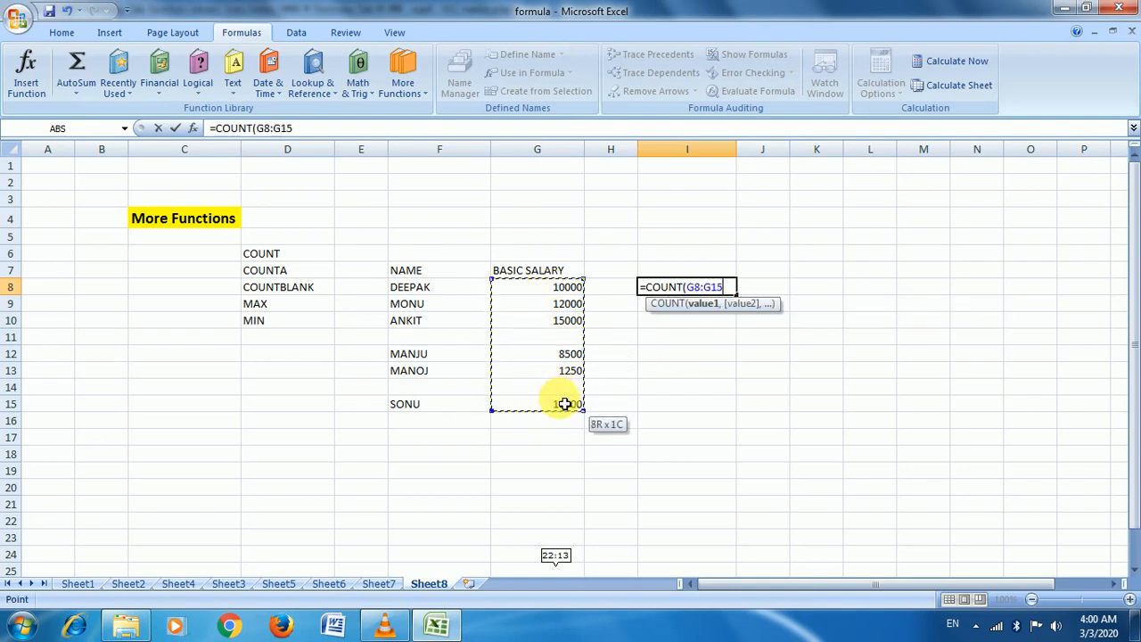
type(")")
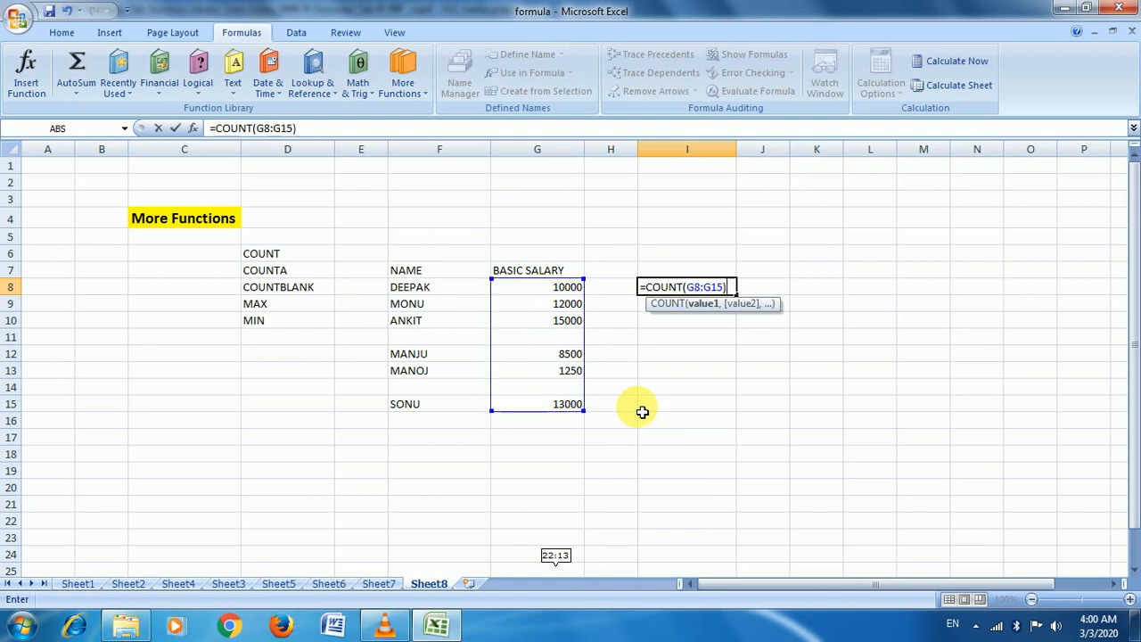
key("Return")
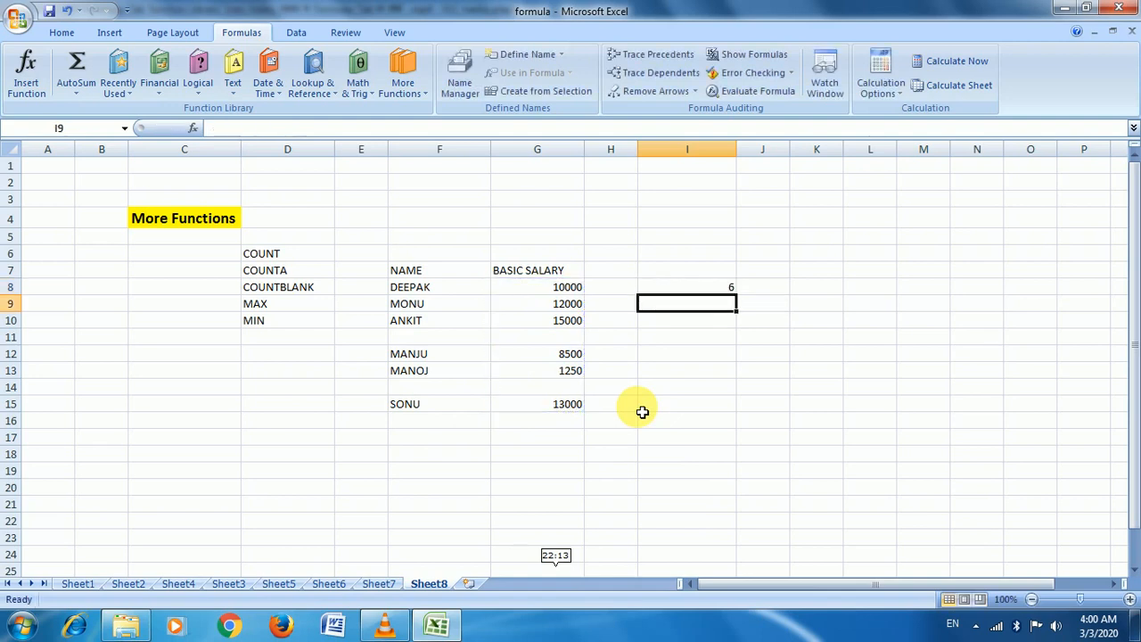
key("Up")
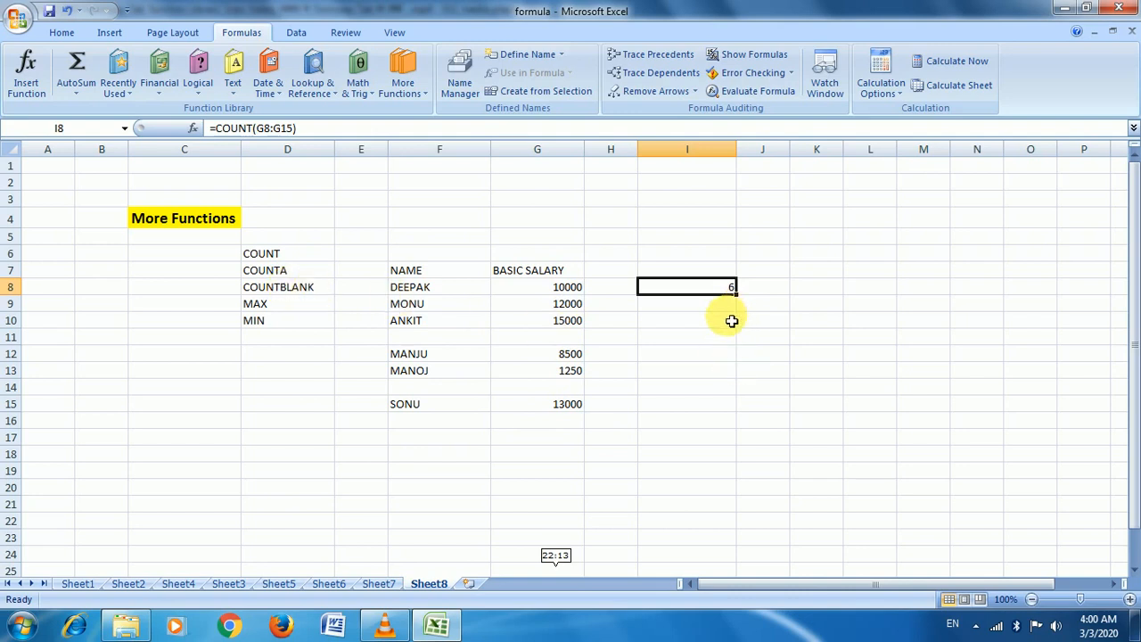
left_click(731, 307)
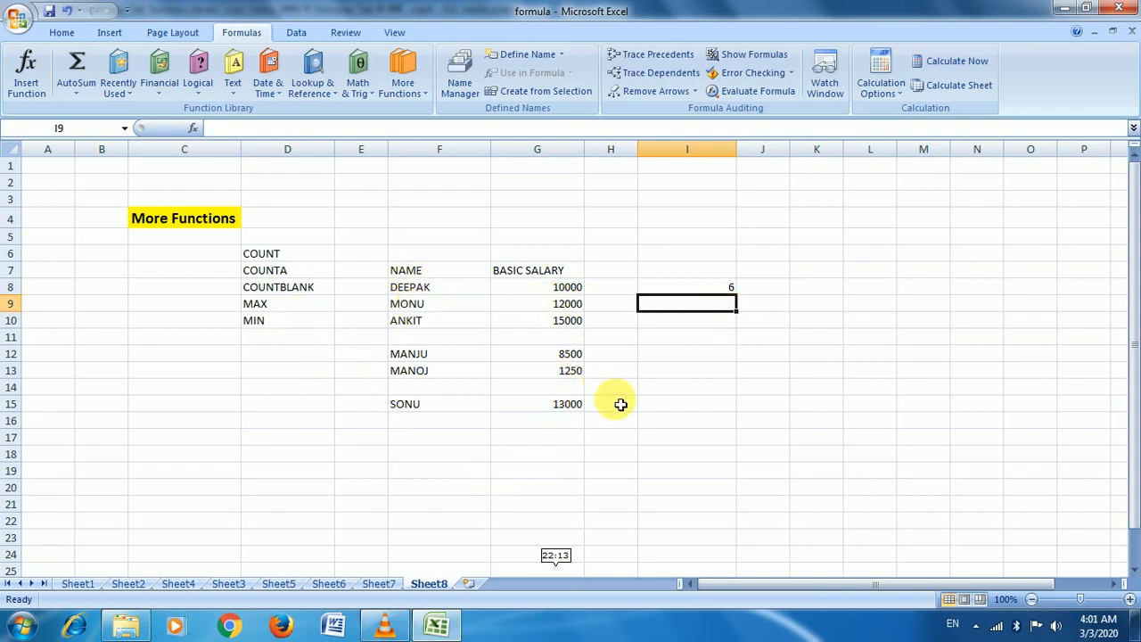
Enter =COUNTA(F8:G15) in I9, counting 12 non-empty name and salary cells
type("=")
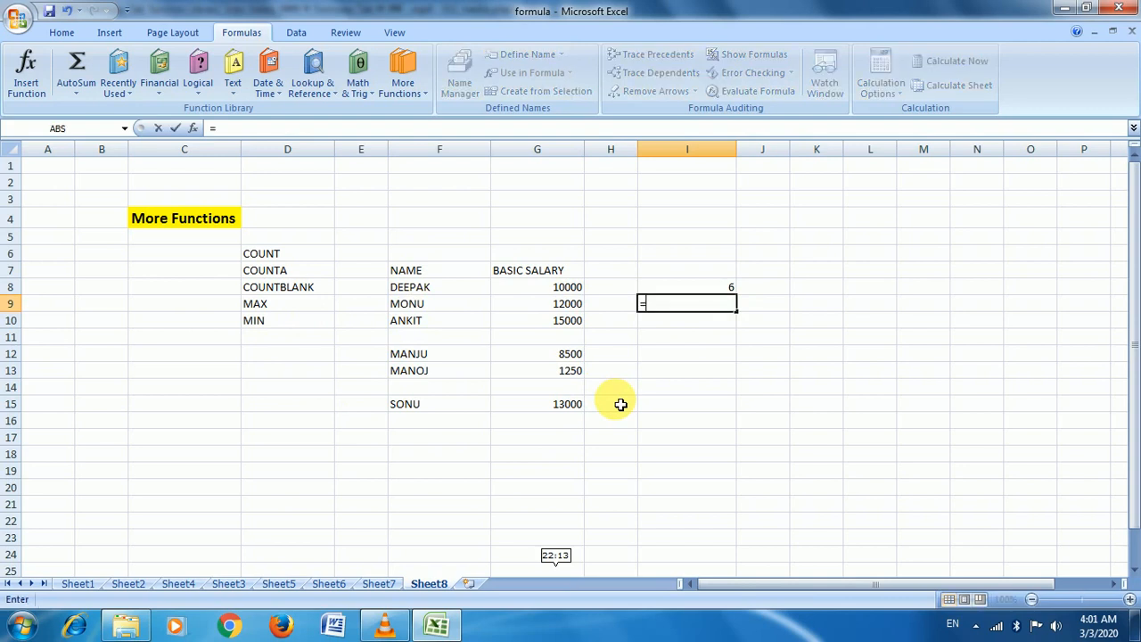
type("COUNT")
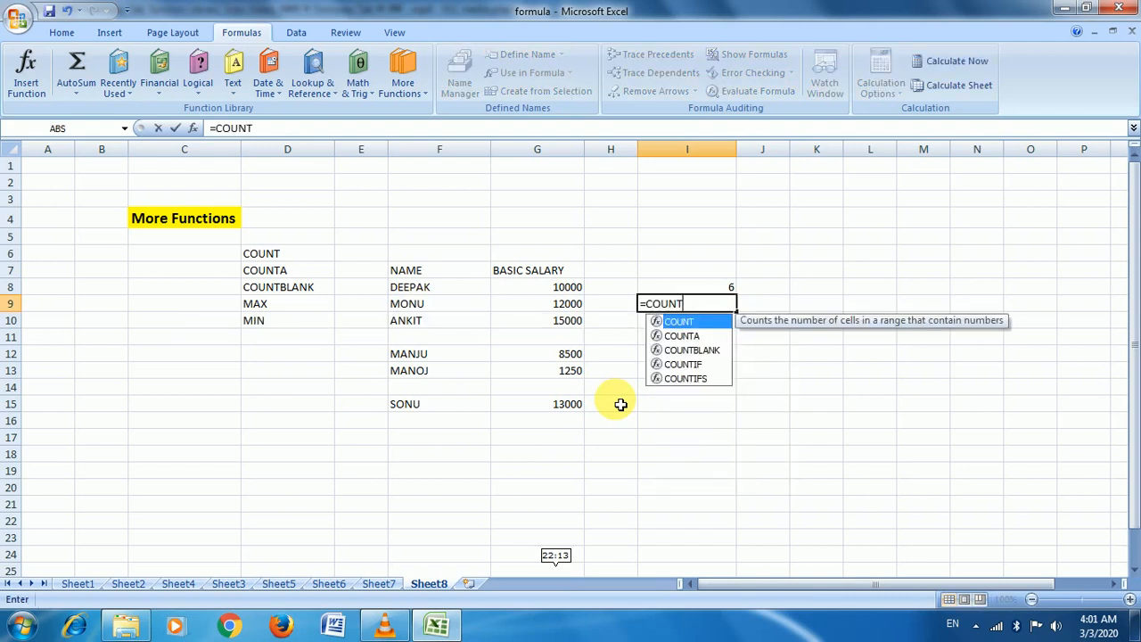
key("Down")
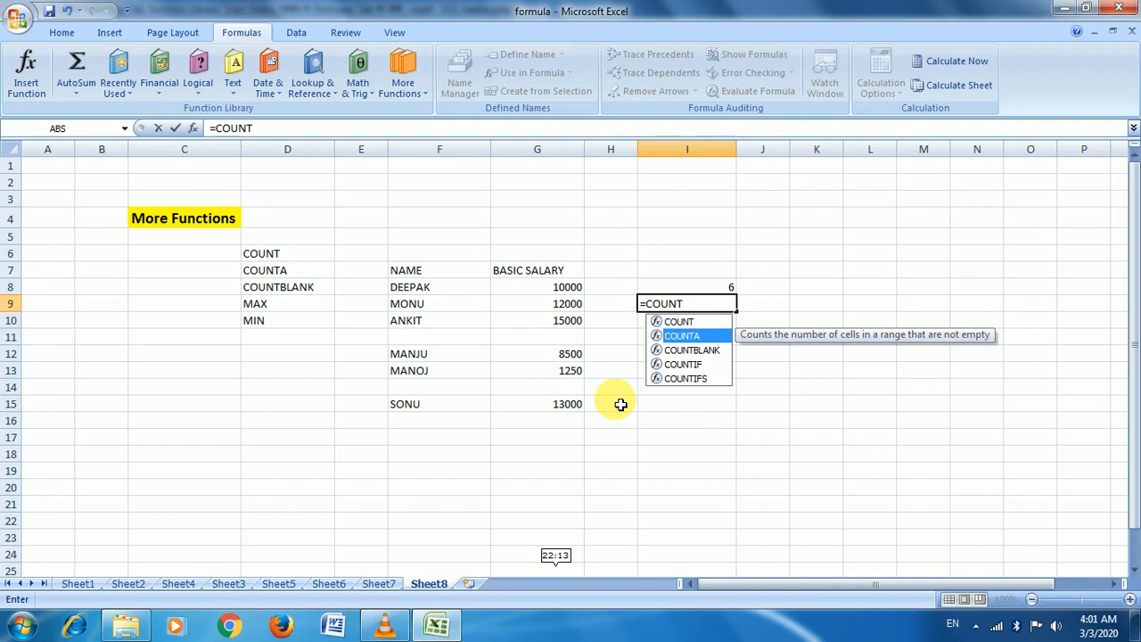
key("Tab")
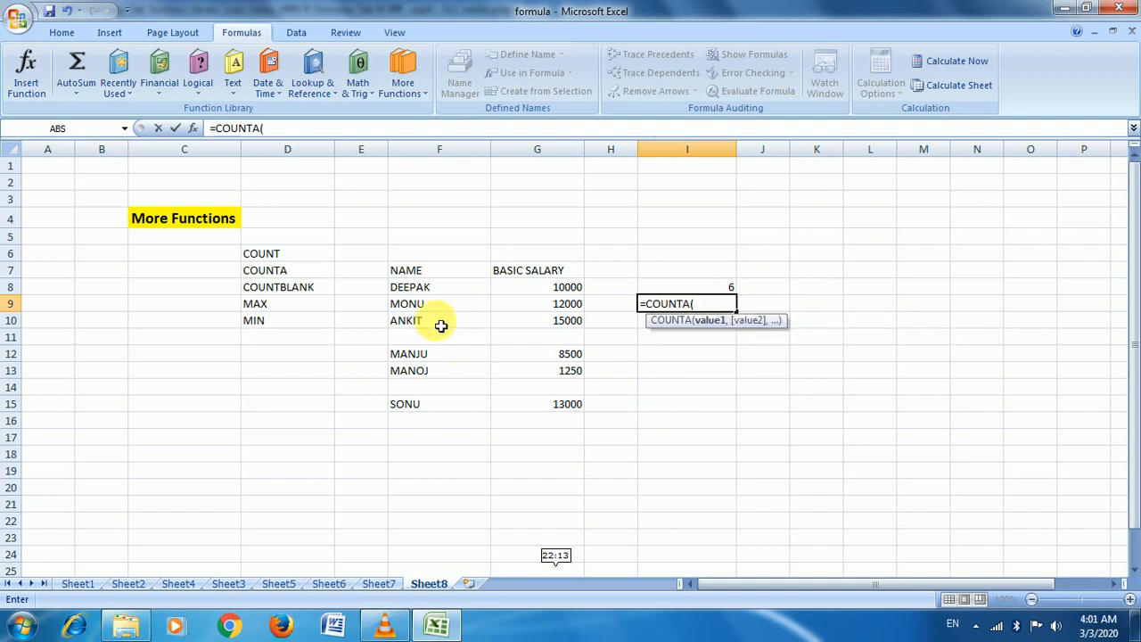
left_click_drag(415, 287, 555, 411)
type(")")
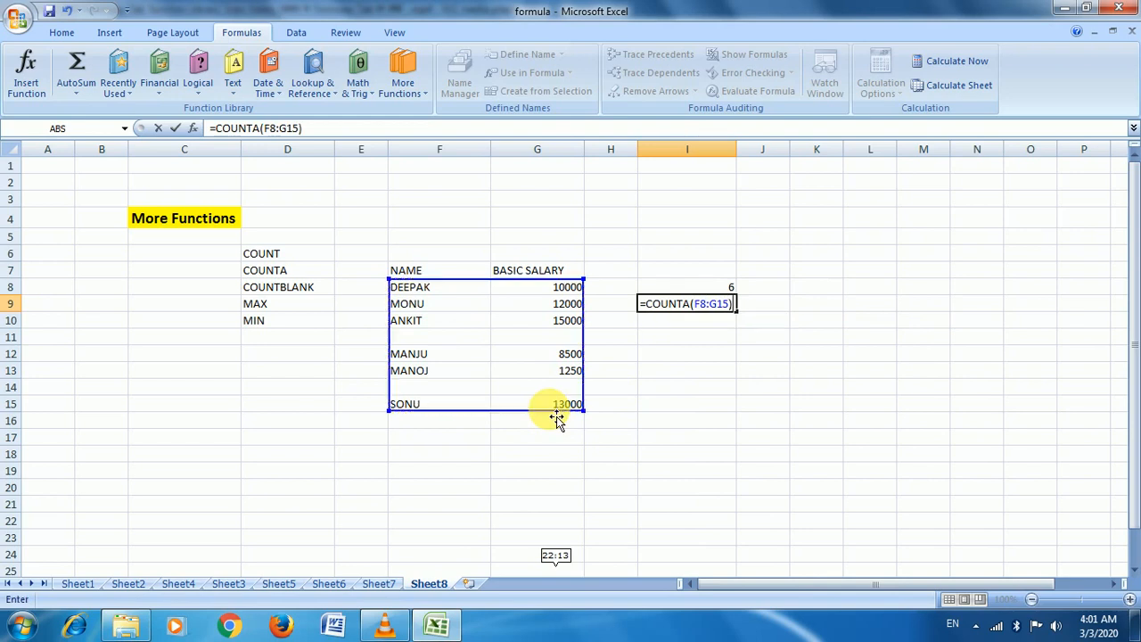
key("Return")
key("Up")
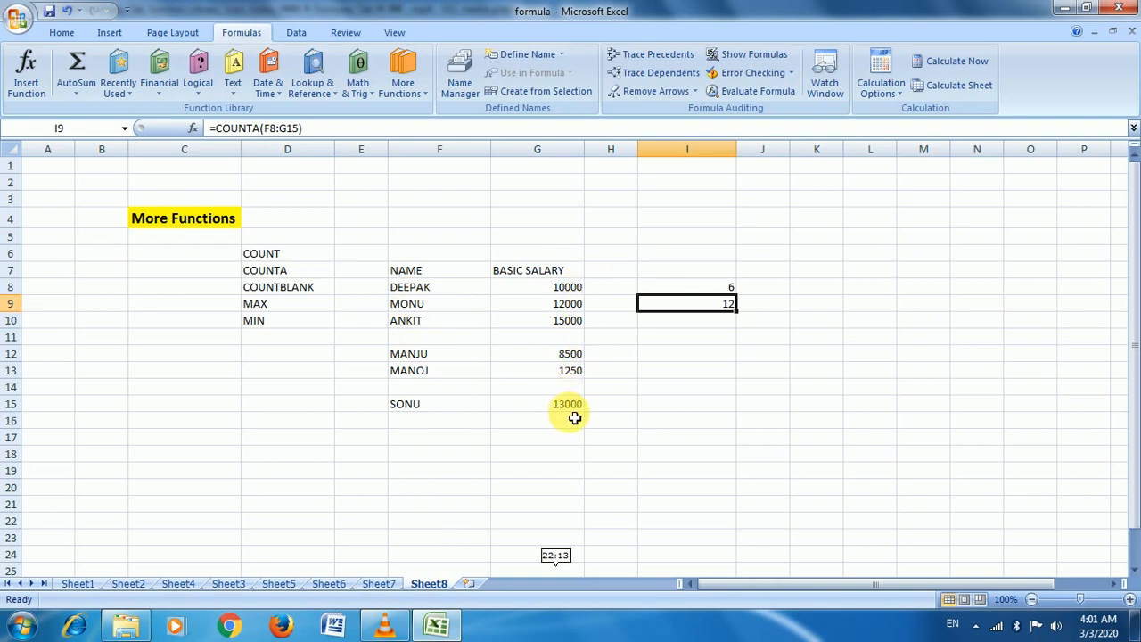
left_click(722, 325)
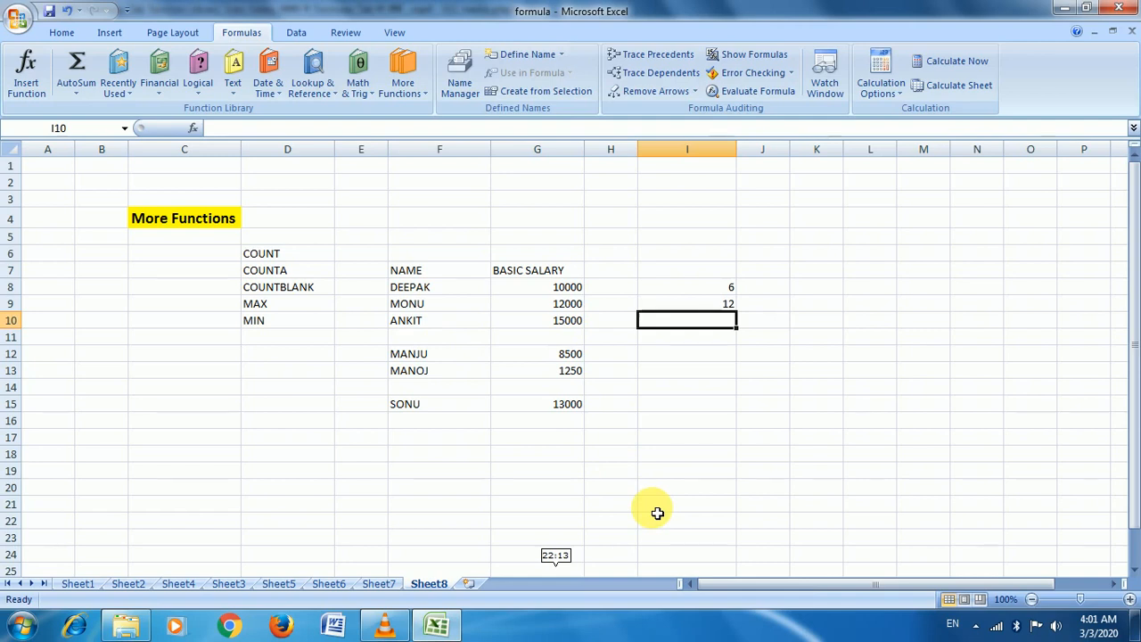
Enter =COUNTBLANK(F8:G15) in I10, which counts 4 empty cells in the salary table
type("=")
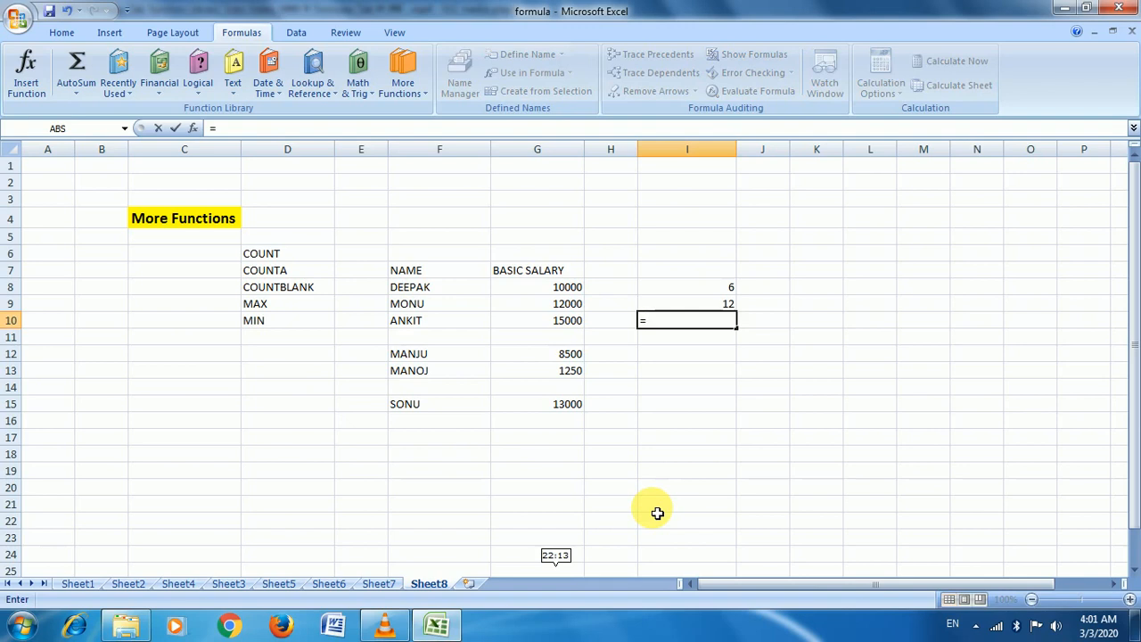
type("COUN")
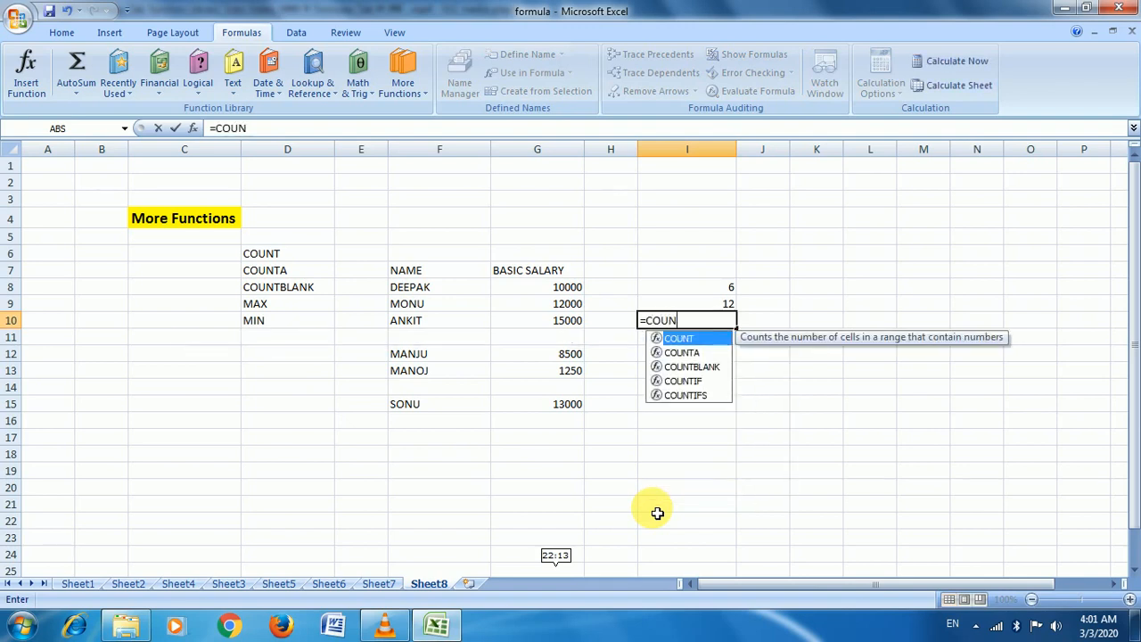
type("T")
key("Down")
key("Down")
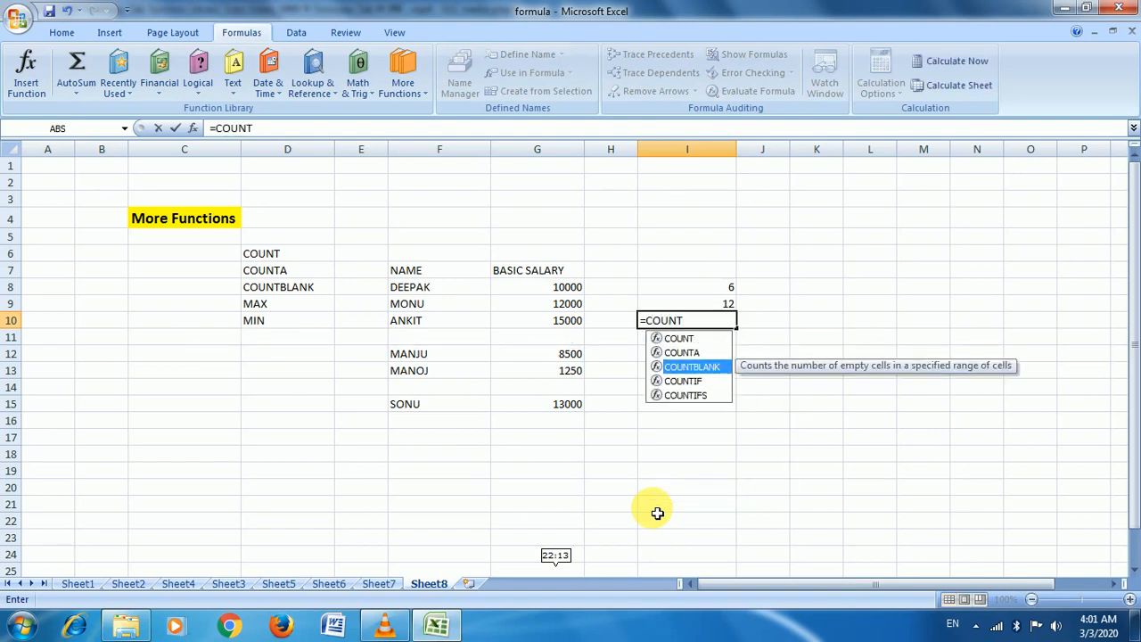
key("Tab")
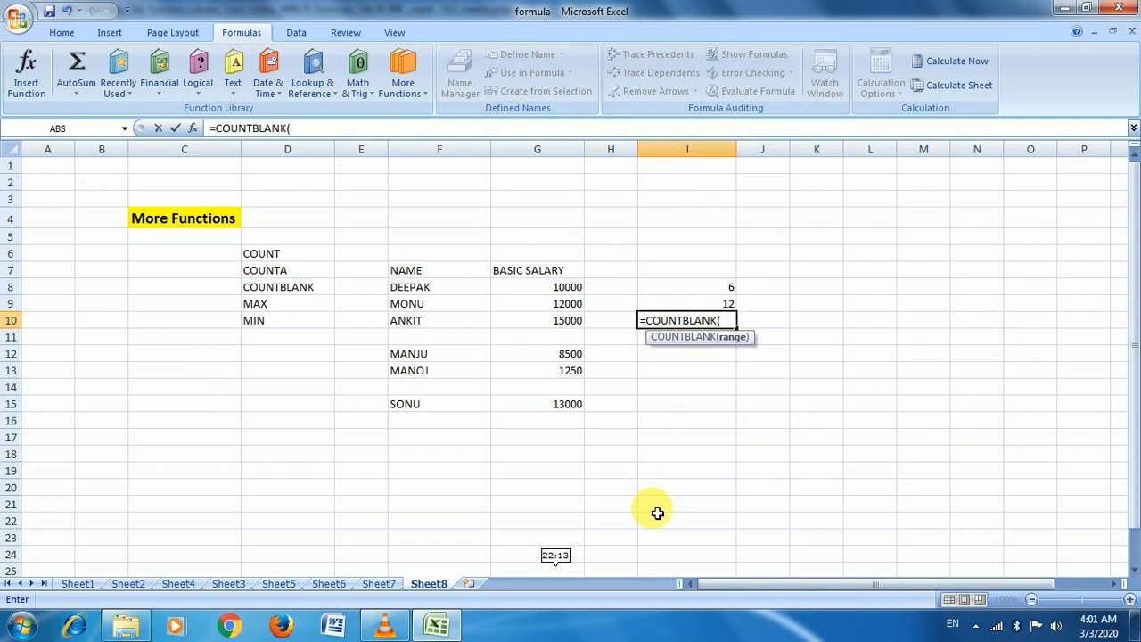
left_click_drag(425, 288, 562, 406)
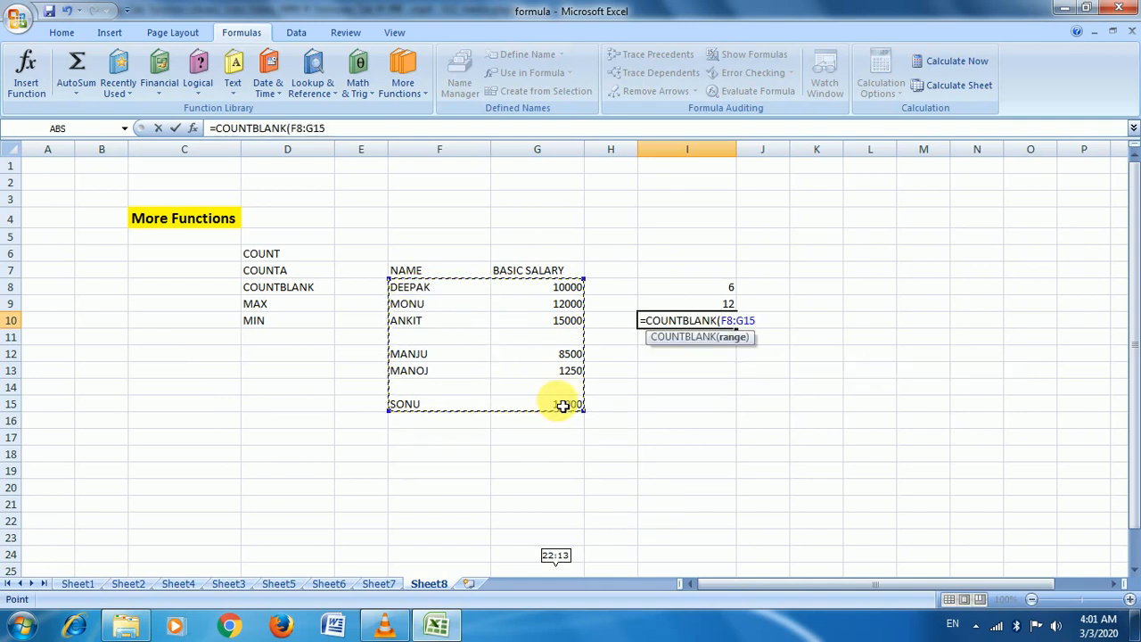
type(")")
key("Return")
key("Up")
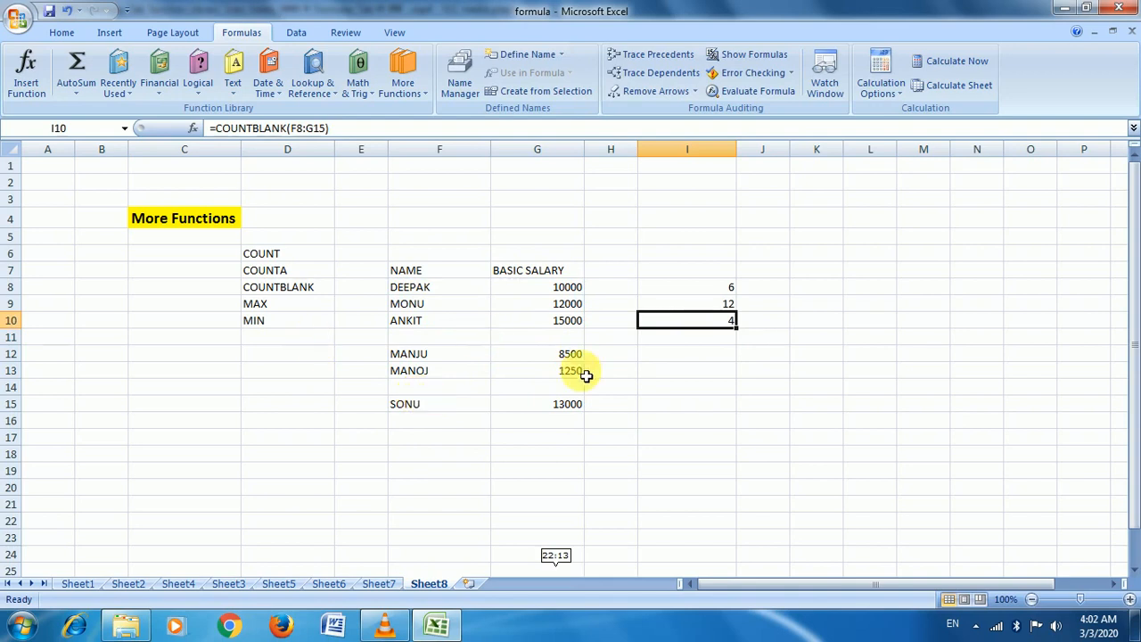
left_click(721, 356)
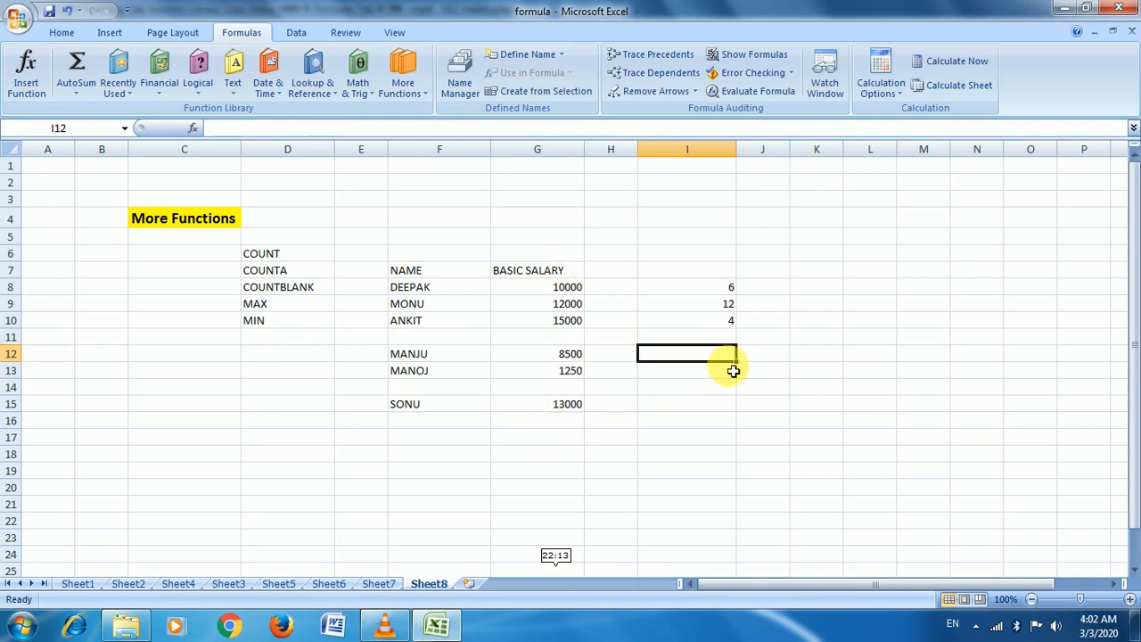
Enter =MAX(G8:G15) in I12 to show the highest basic salary, 15000
type("=MAX")
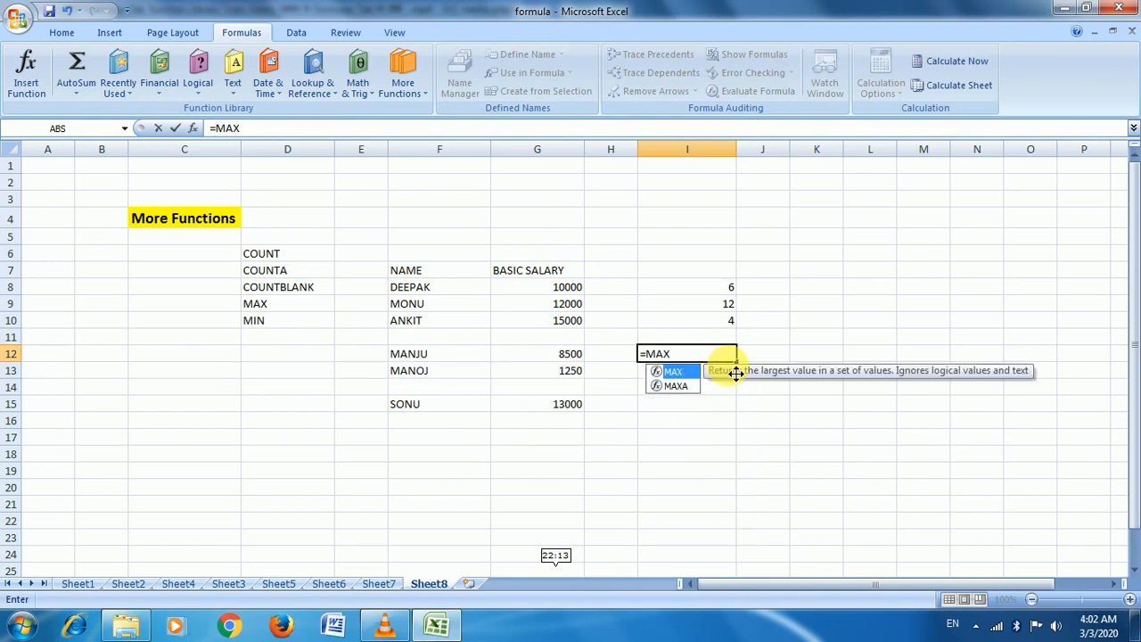
type("(")
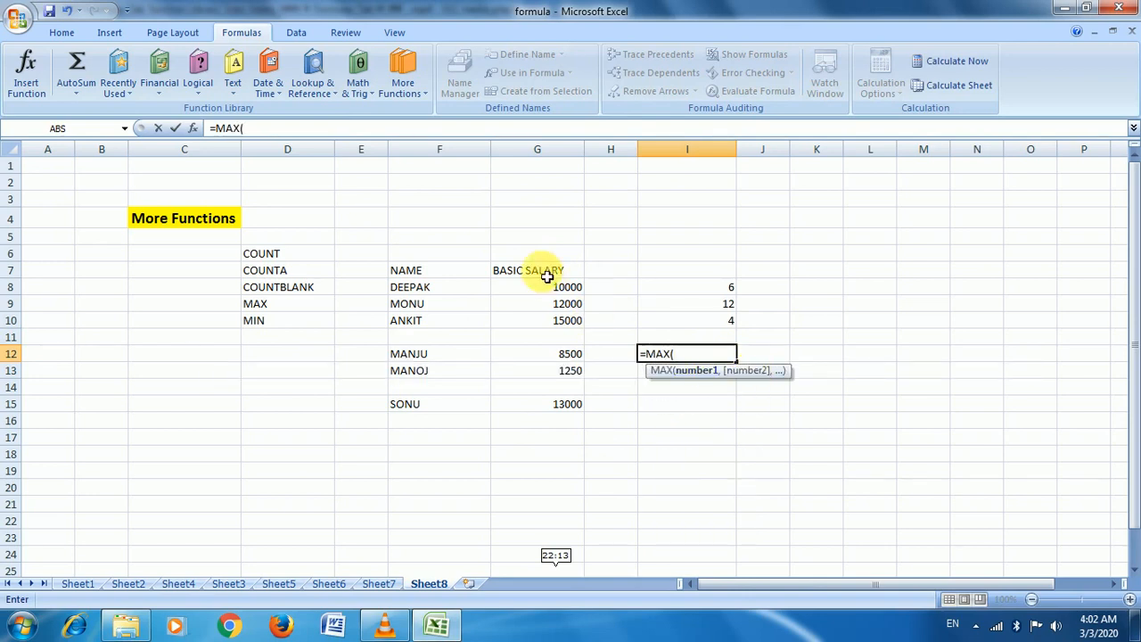
left_click_drag(558, 287, 568, 406)
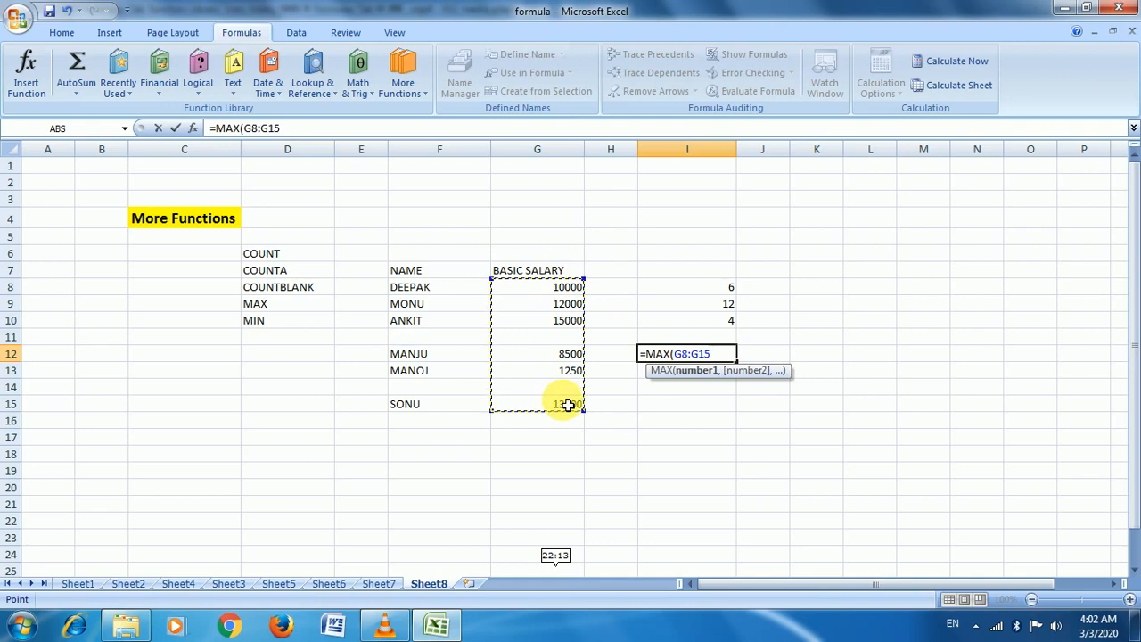
type(")")
key("Return")
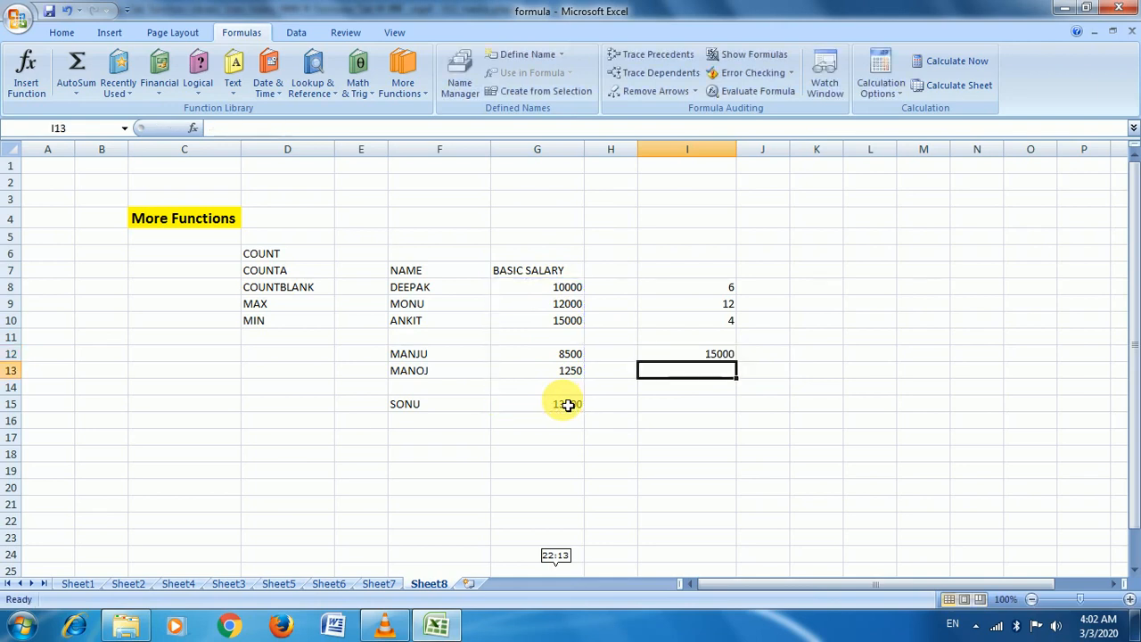
key("Up")
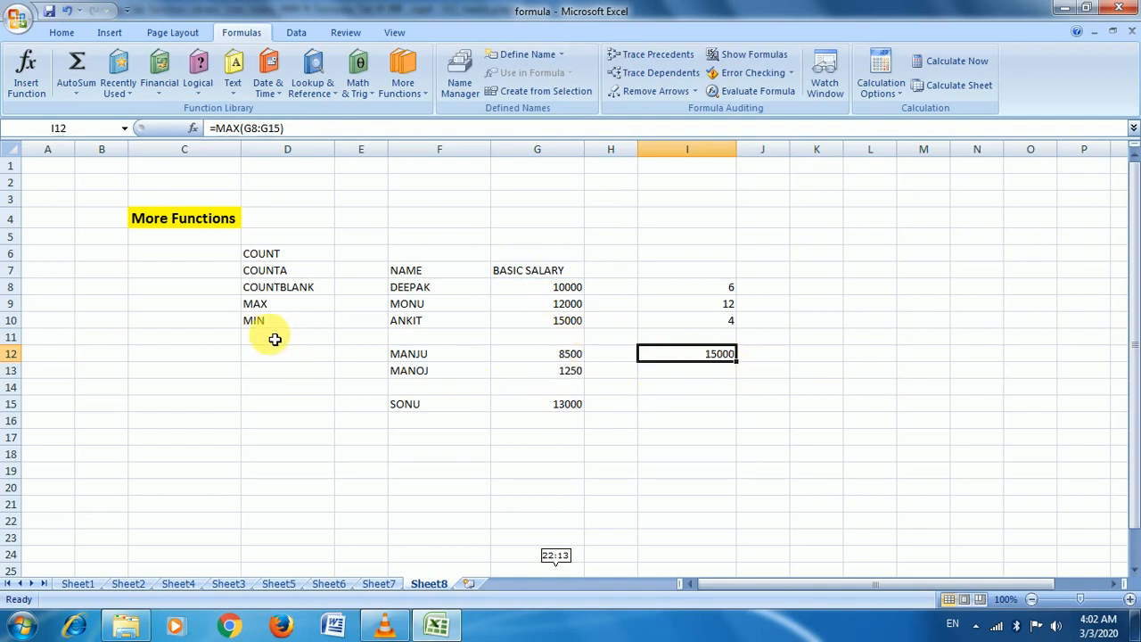
left_click(730, 390)
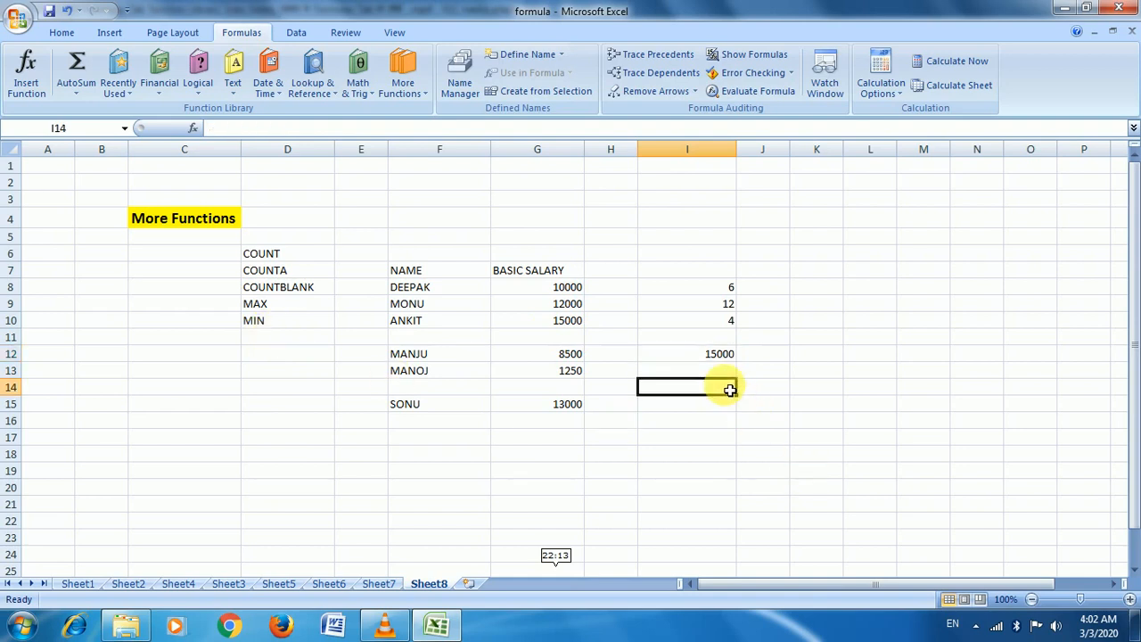
Enter =MIN(G8:G15) in I14 for the lowest basic salary, 1250
type("=")
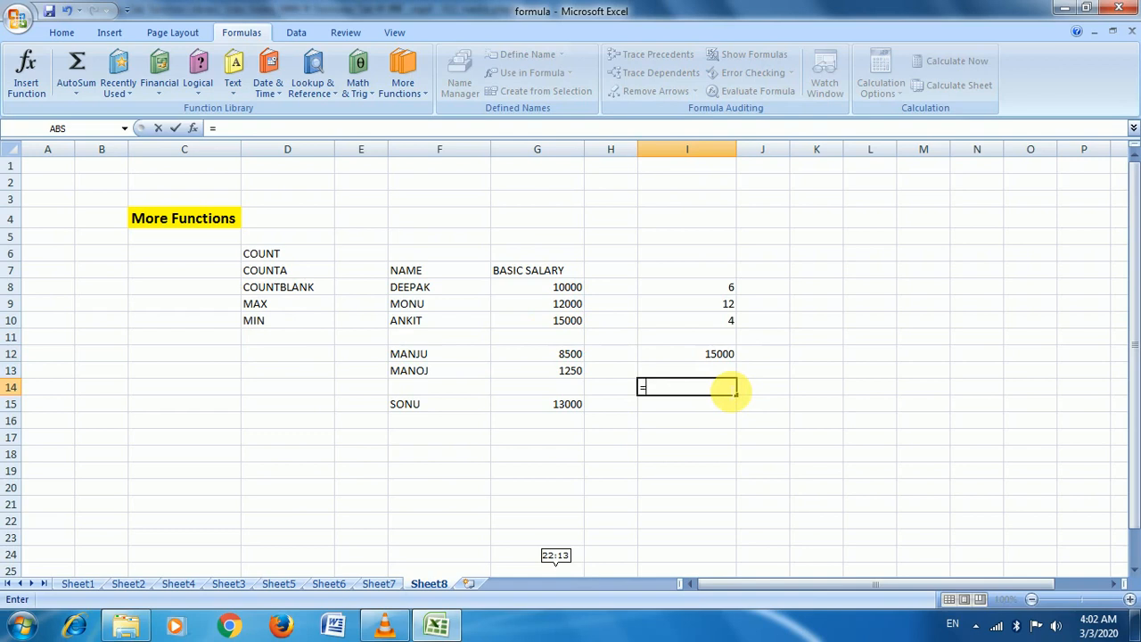
type("MIN")
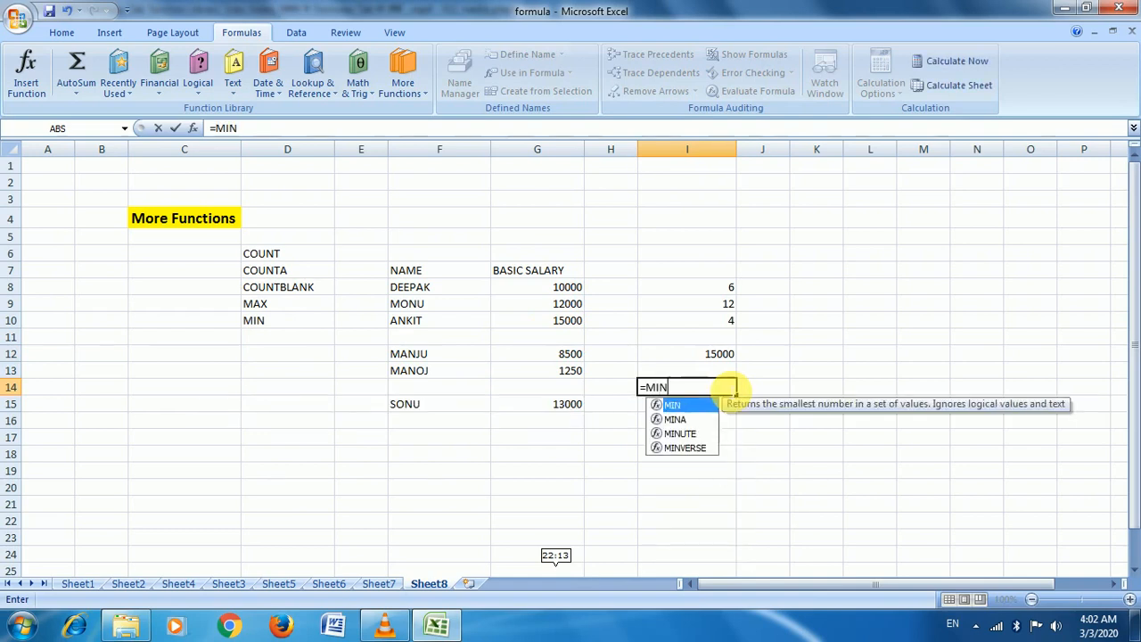
type("(")
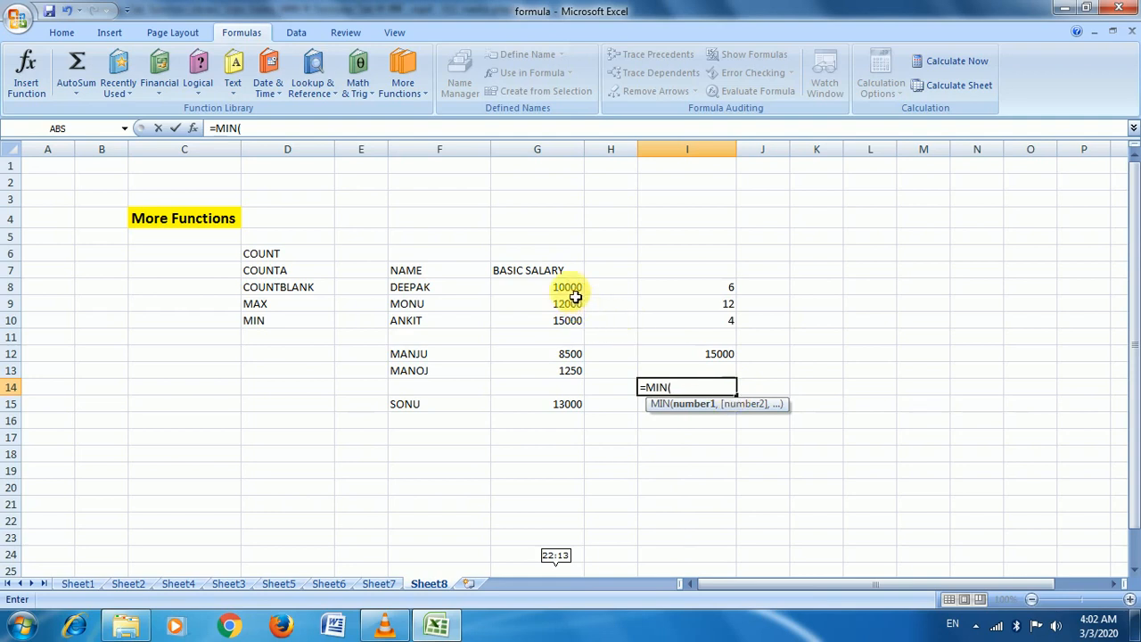
left_click_drag(573, 289, 551, 407)
type(")")
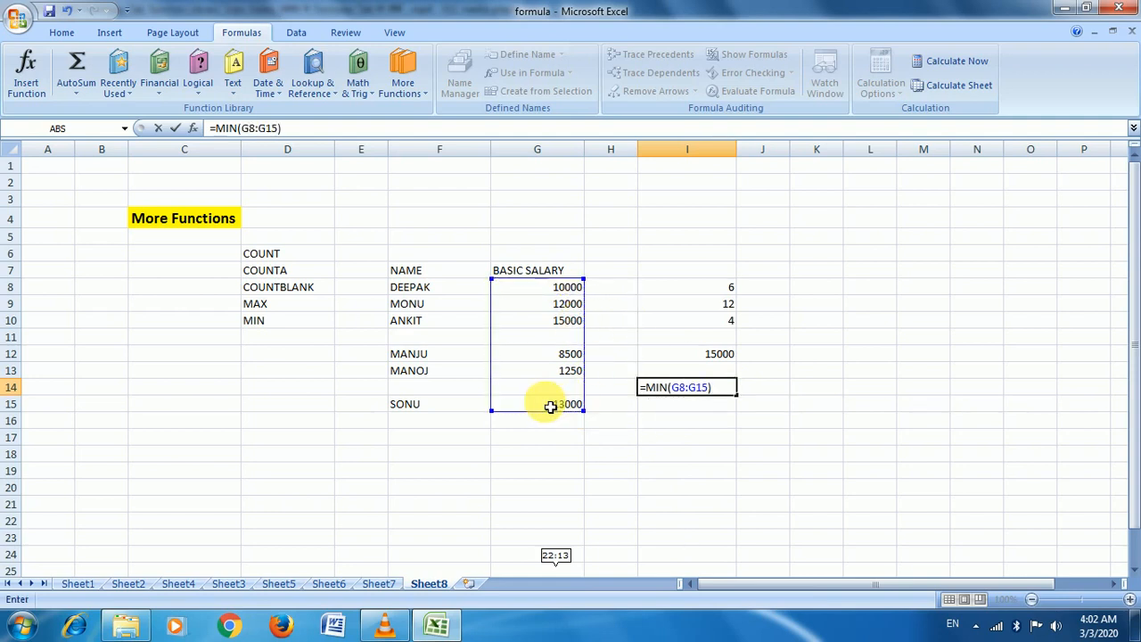
key("Return")
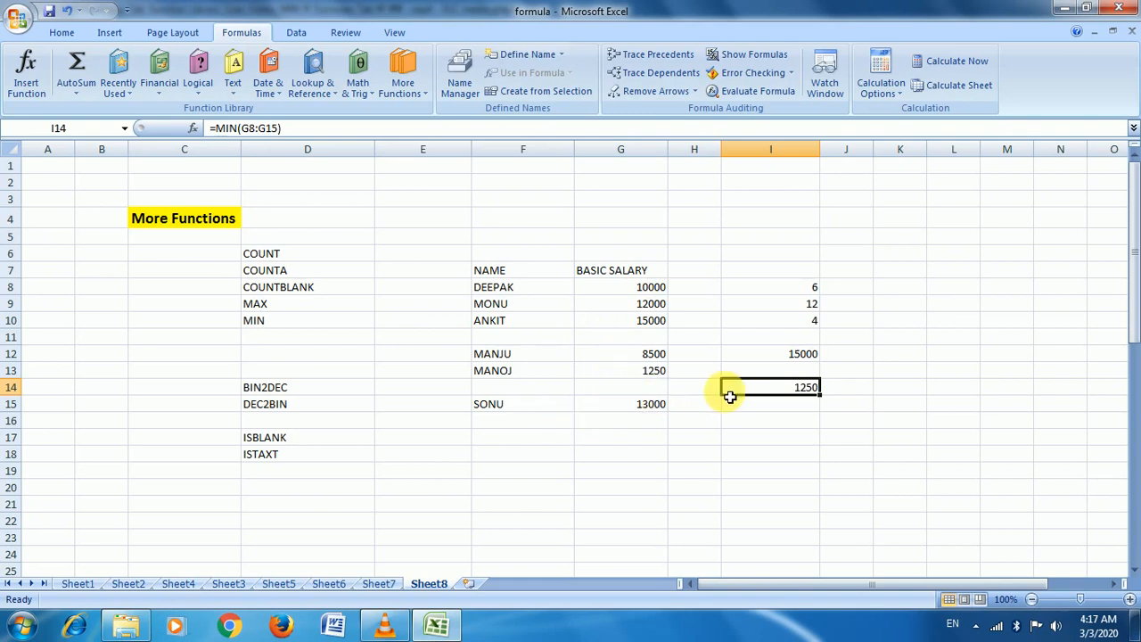
Clear the old binary numbers from E29:E34
scroll(650, 433, "down", 6)
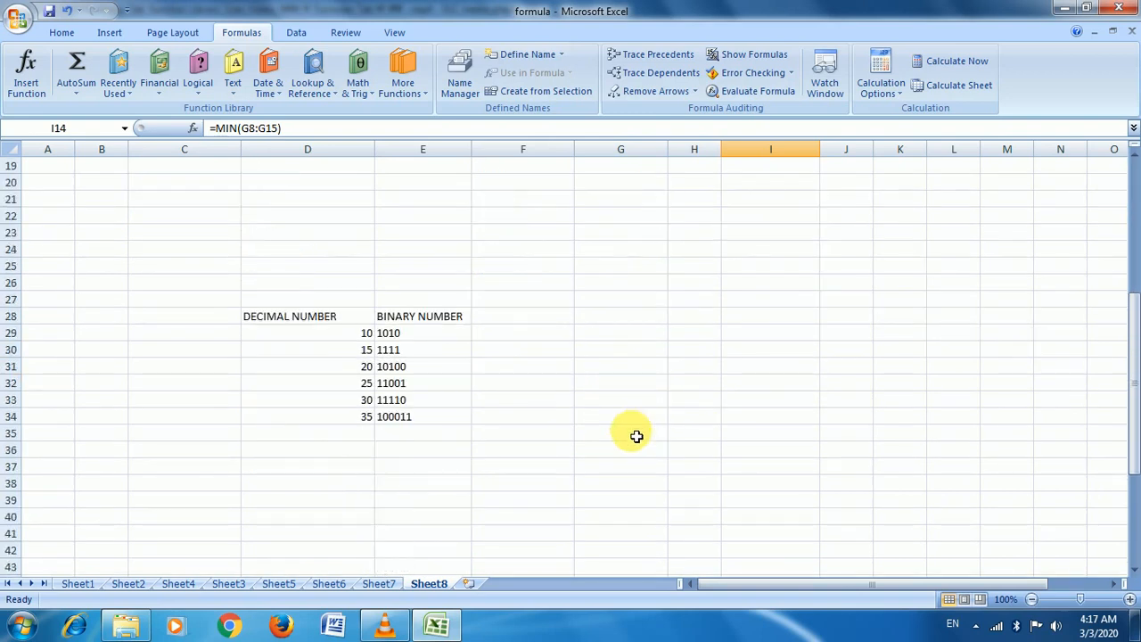
scroll(636, 436, "up", 2)
scroll(636, 436, "down", 1)
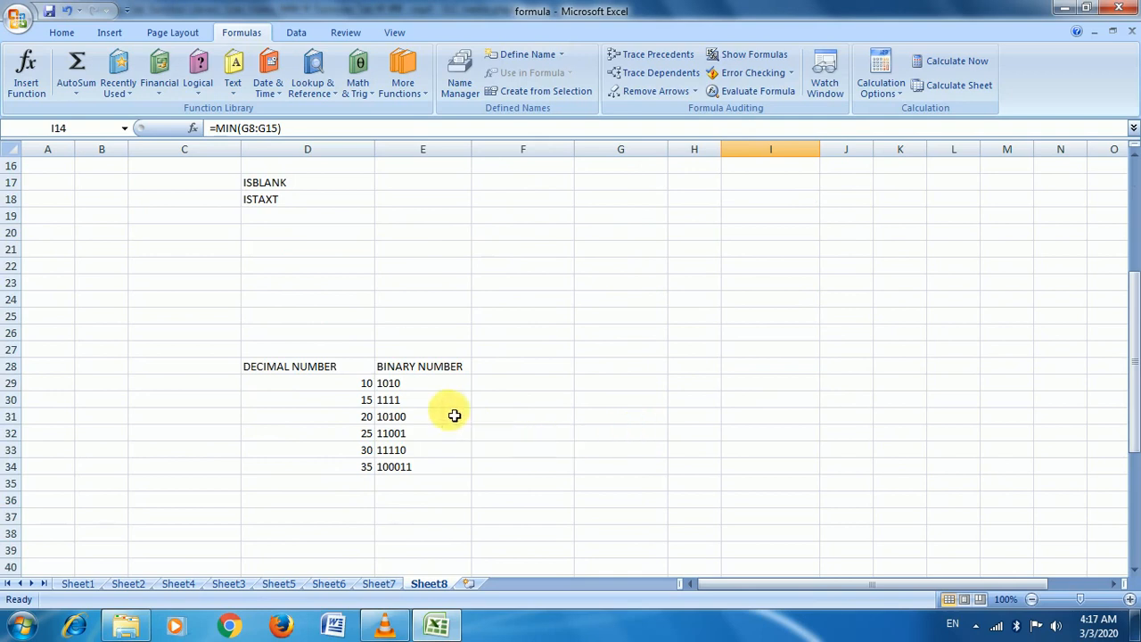
left_click_drag(387, 383, 429, 481)
key("Delete")
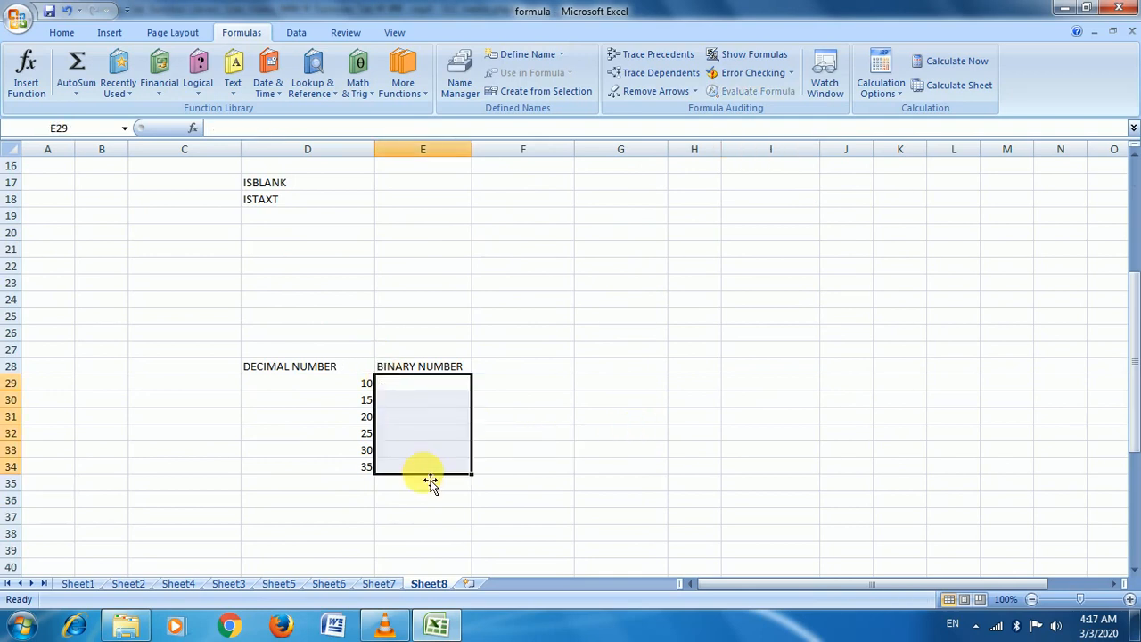
left_click(330, 369)
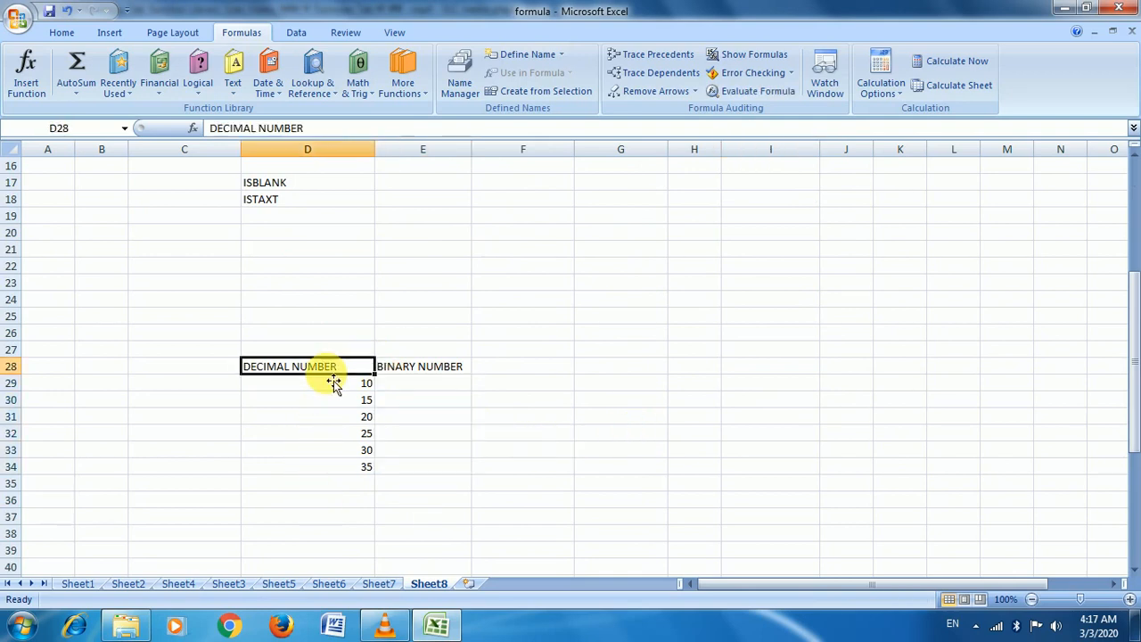
left_click(331, 383)
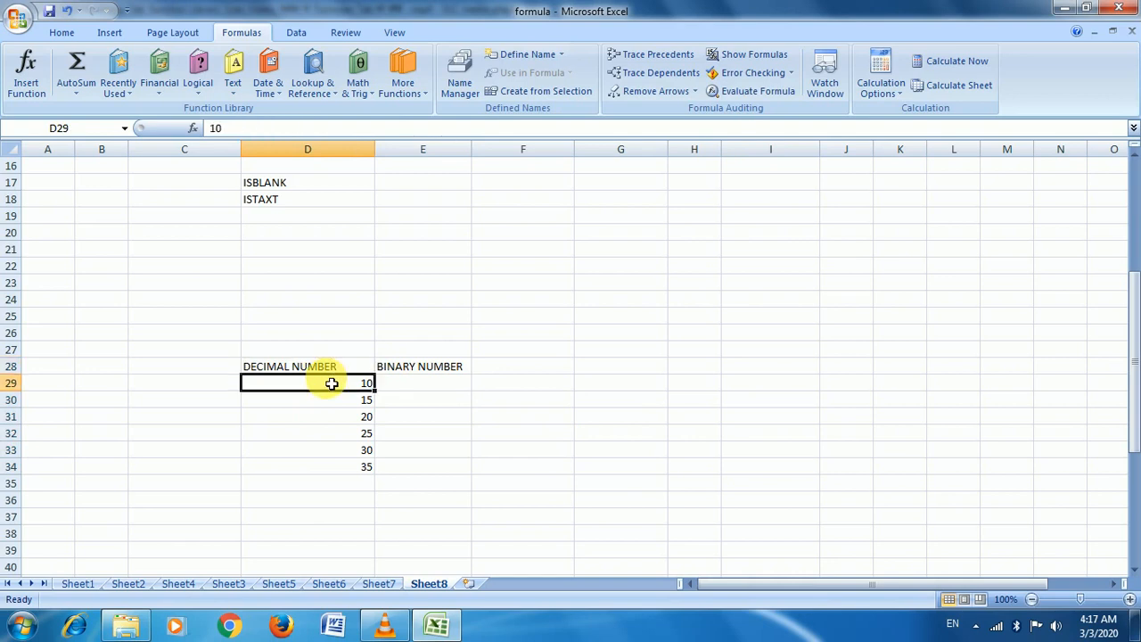
Enter =DEC2BIN(D29) in E29 and fill it down to E34
left_click(442, 386)
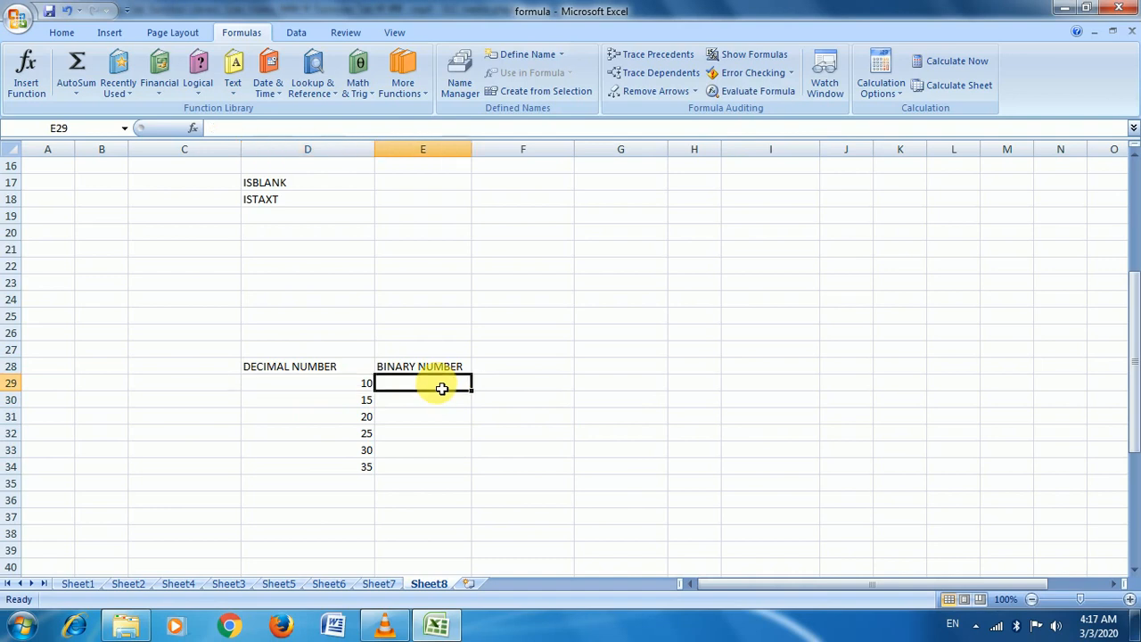
scroll(330, 386, "up", 1)
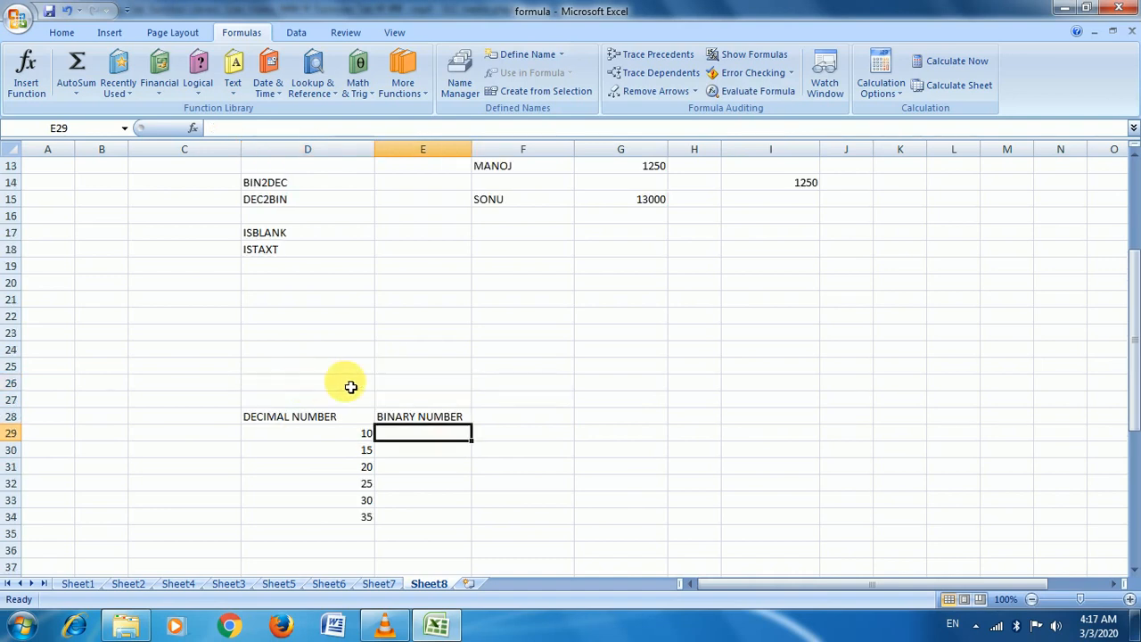
scroll(563, 379, "down", 1)
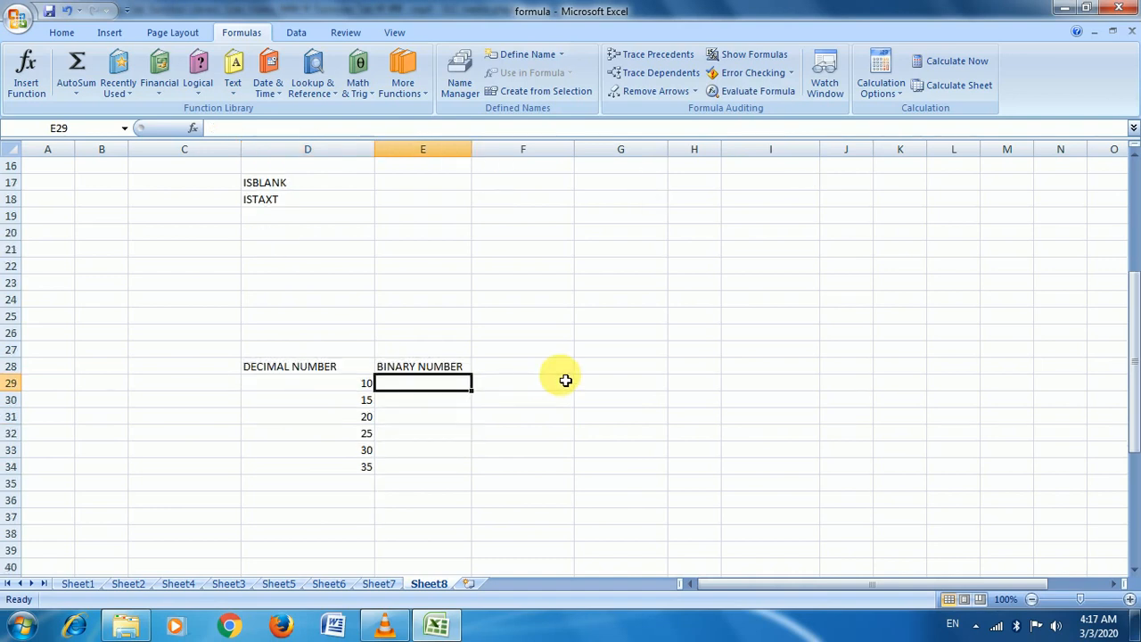
type("=")
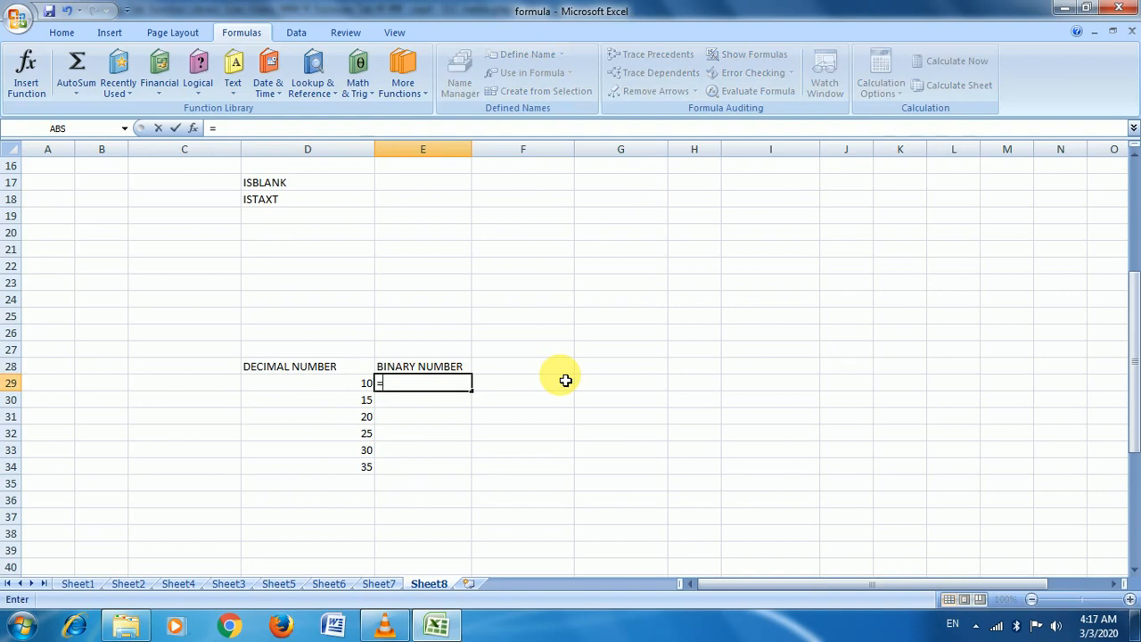
type("DE")
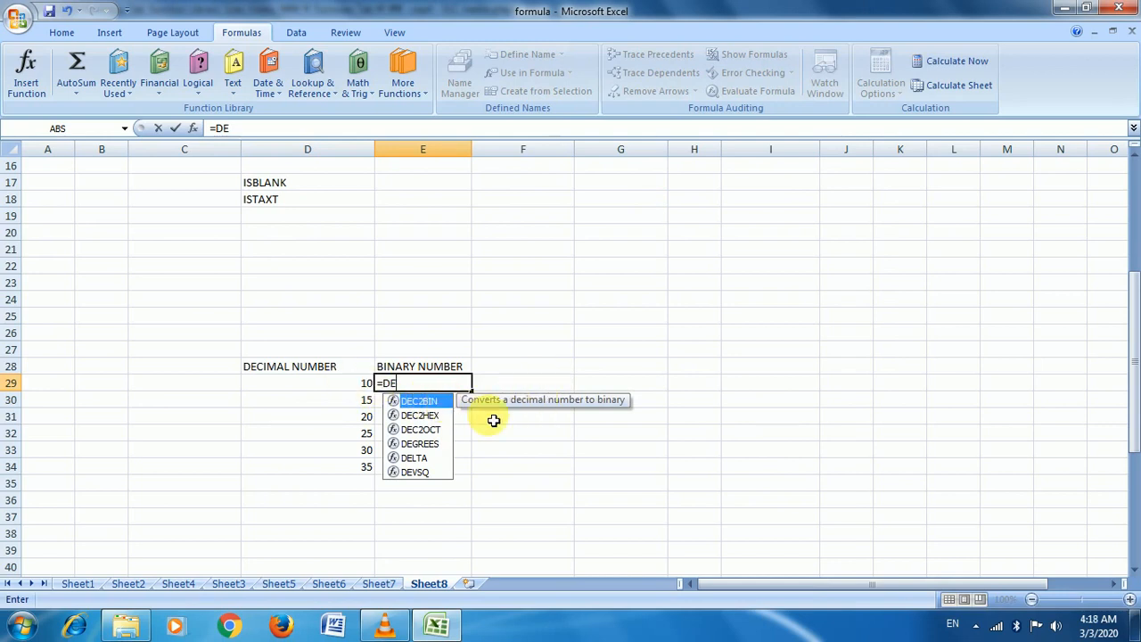
key("Tab")
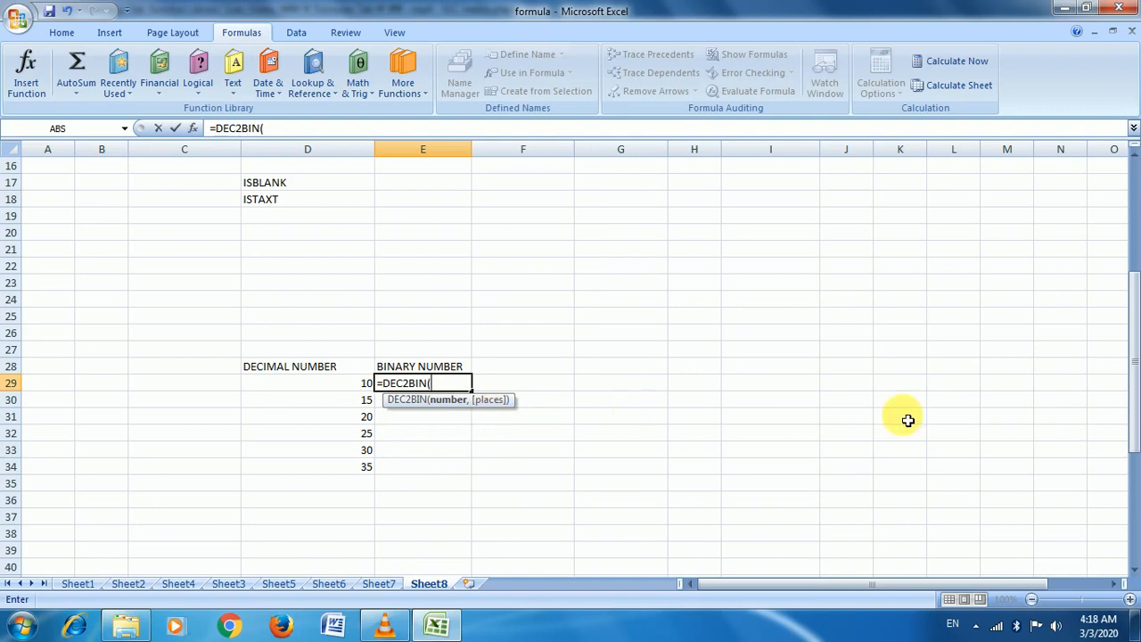
left_click(356, 388)
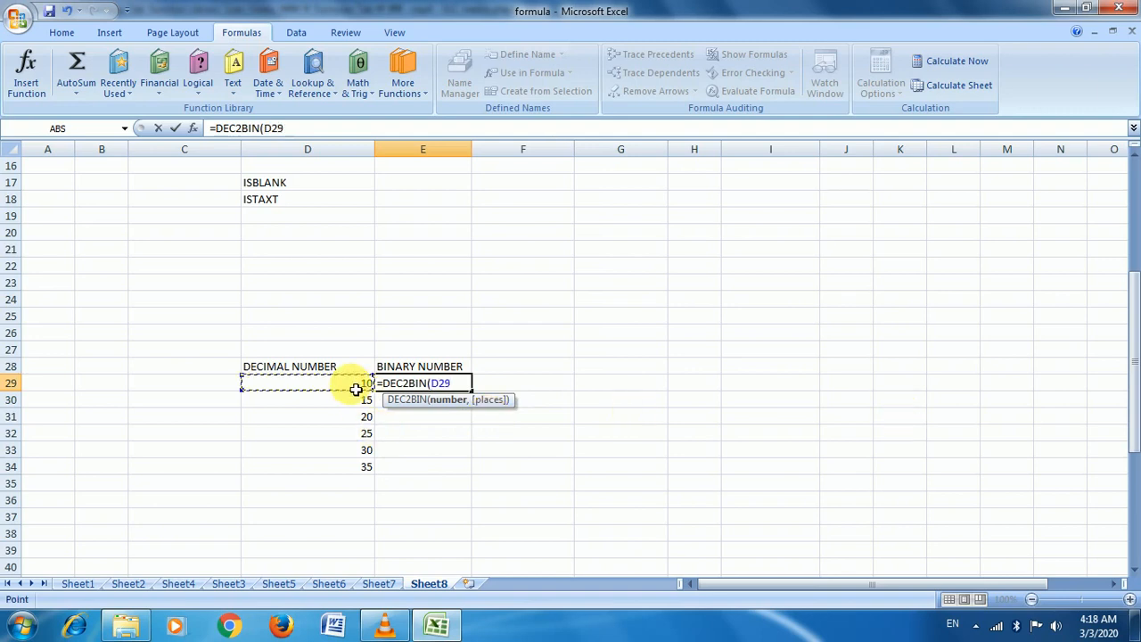
type(")")
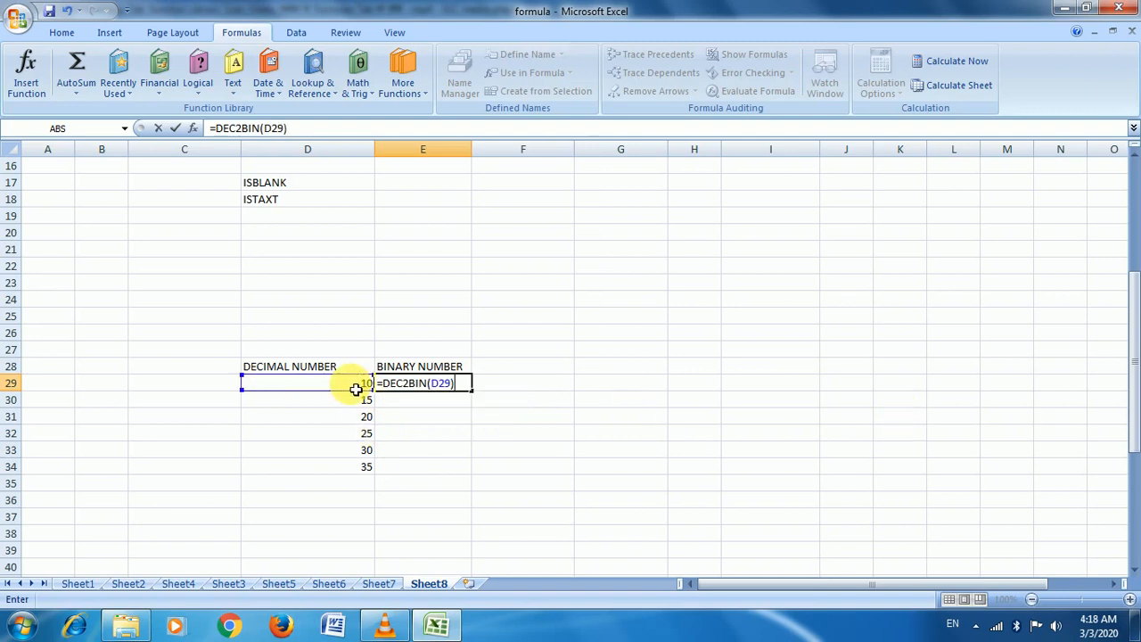
key("Return")
key("Up")
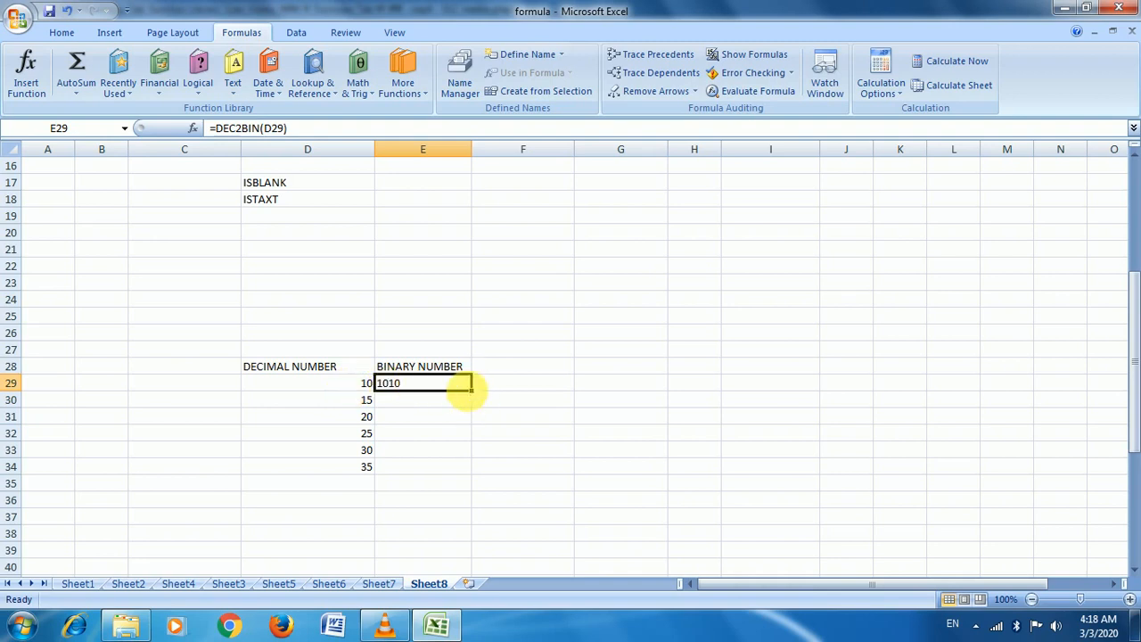
left_click_drag(474, 395, 470, 468)
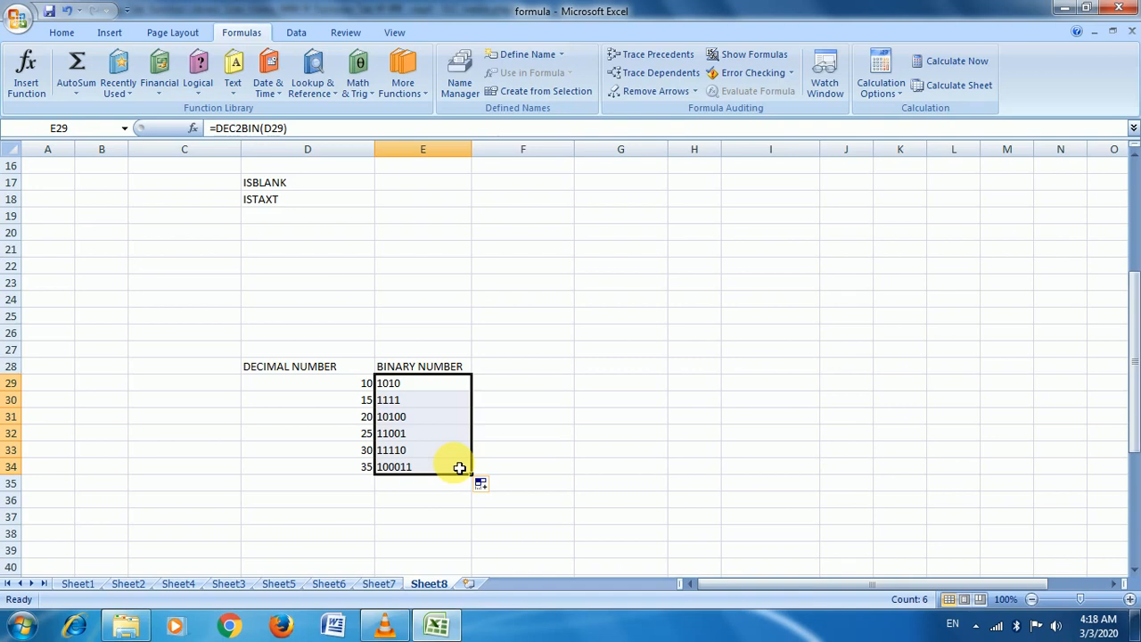
scroll(459, 468, "down", 6)
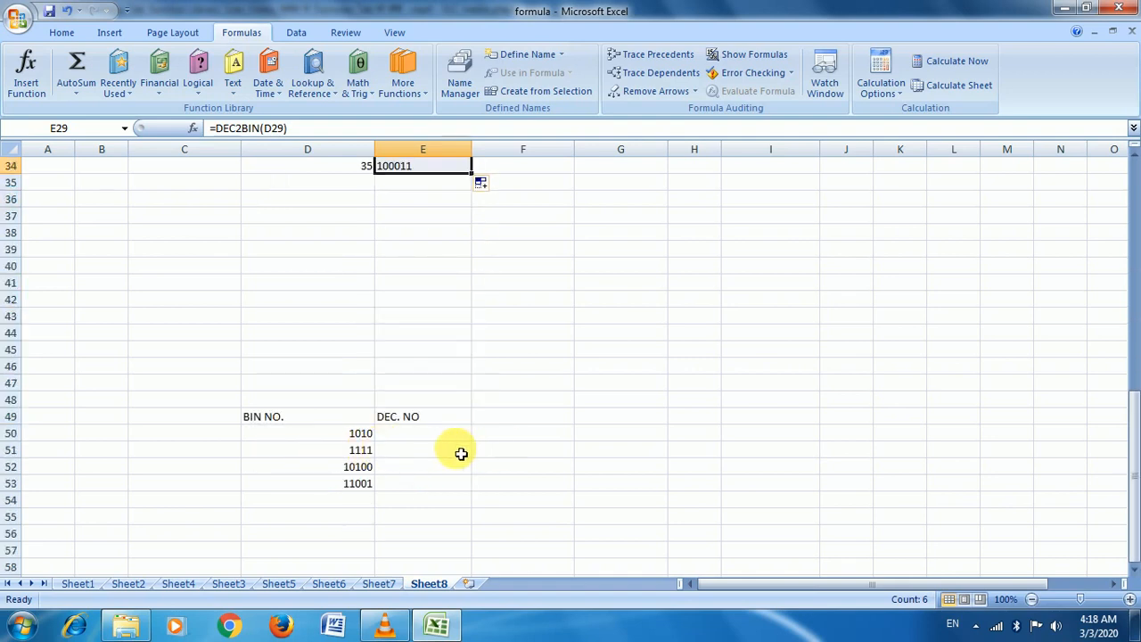
Enter =BIN2DEC(D50) in E50 to convert binary 1010 to 10
left_click(428, 436)
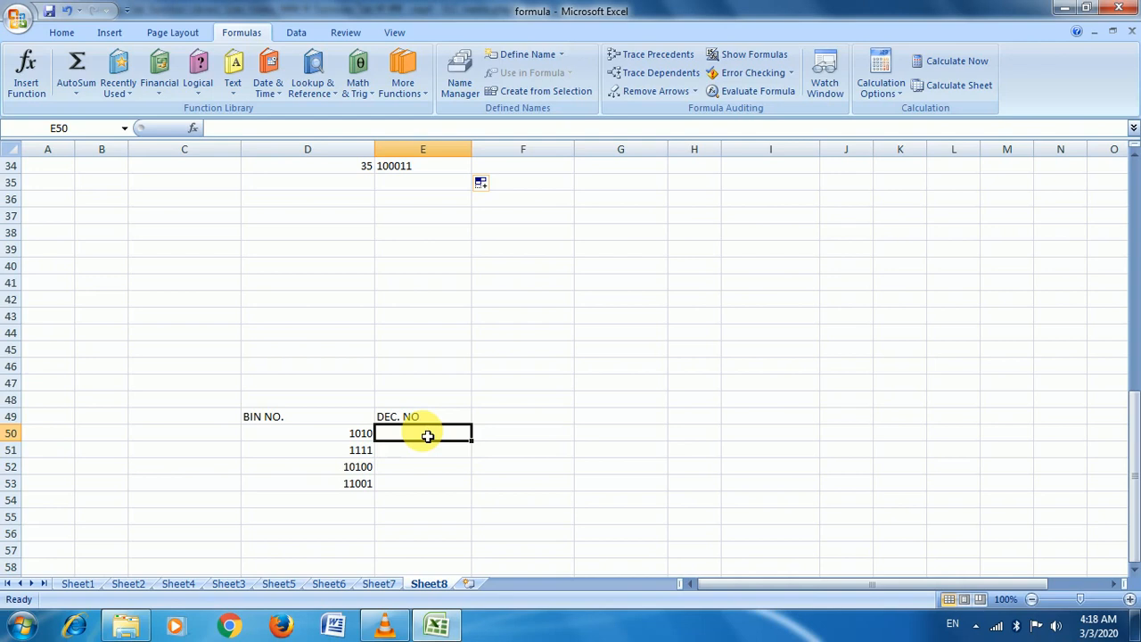
type("=")
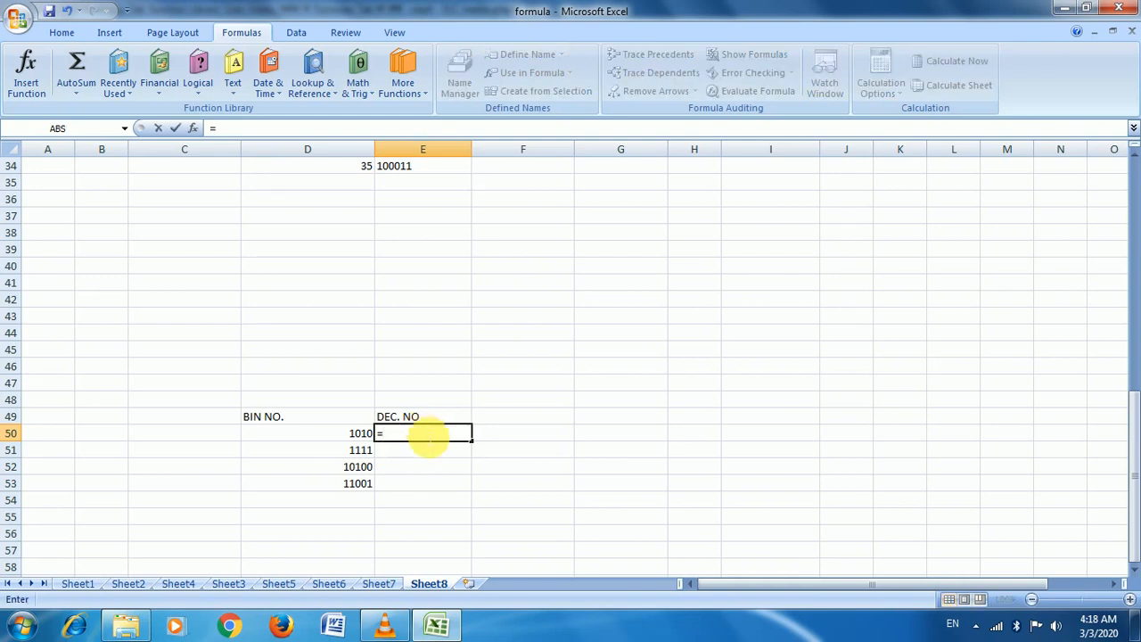
type("BIN")
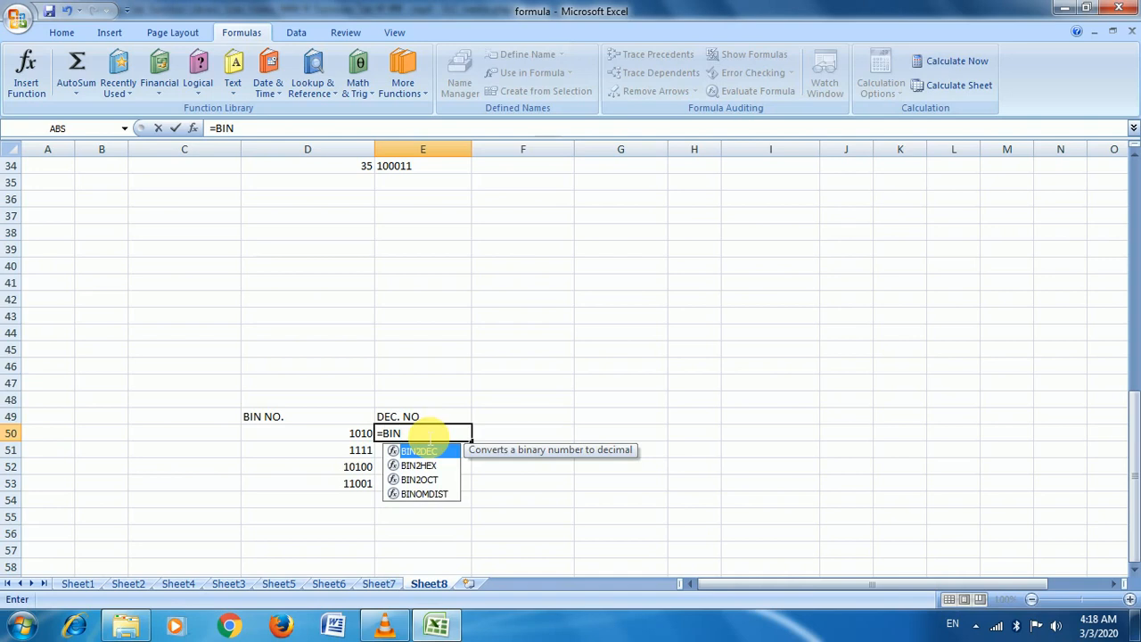
key("Tab")
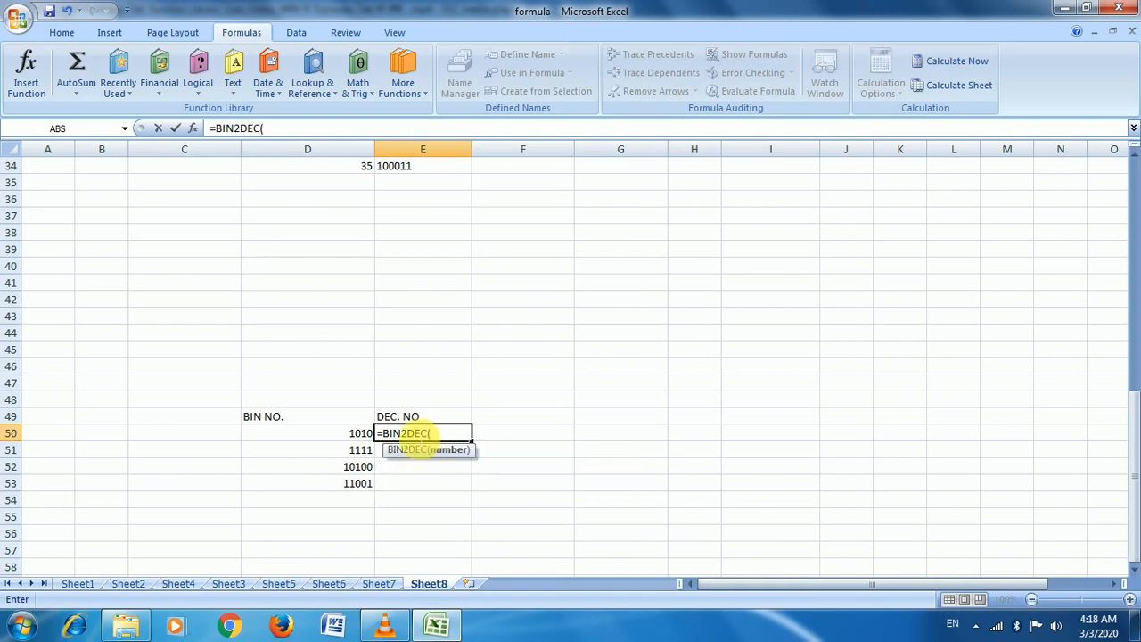
left_click(367, 435)
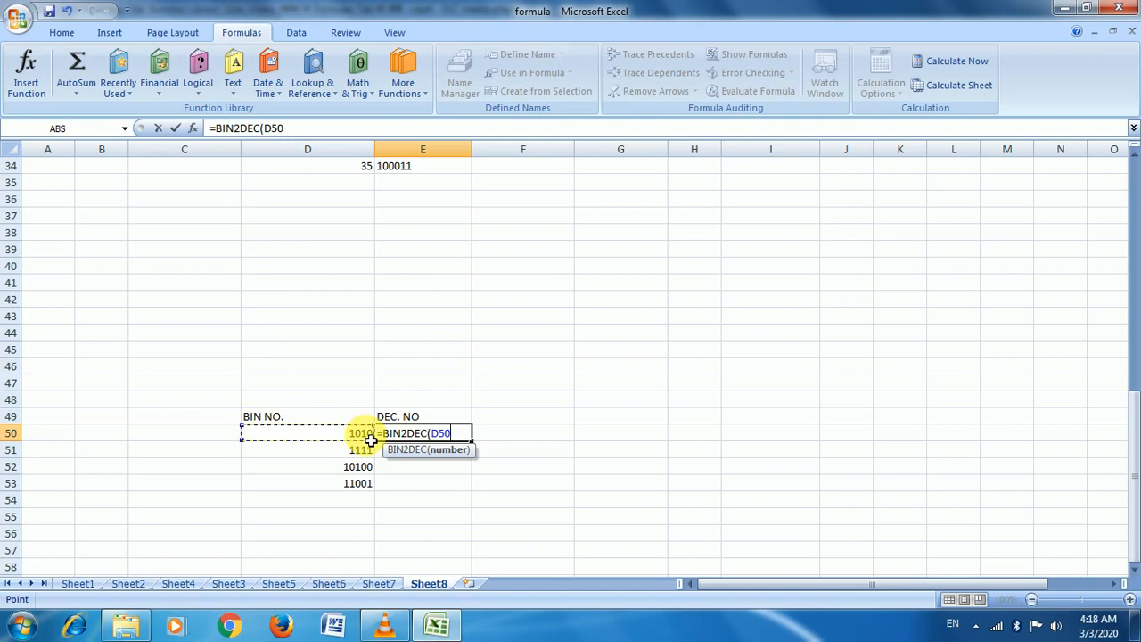
type(")")
key("Return")
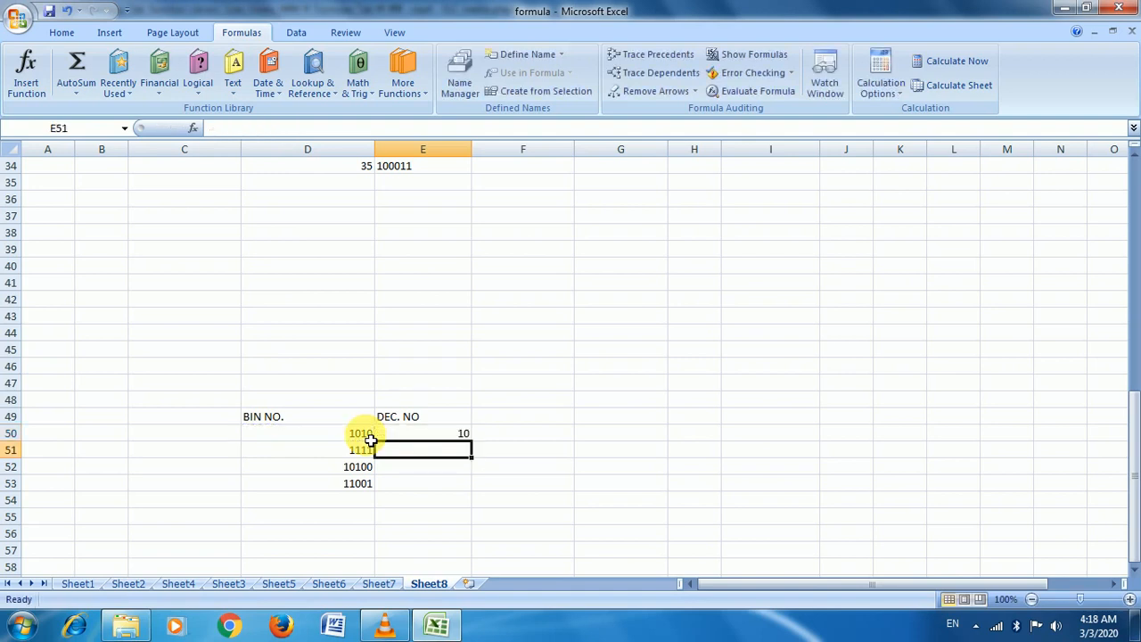
Copy the BIN2DEC formula down to E53, giving 15, 20 and 25
left_click(428, 435)
left_click_drag(471, 441, 479, 496)
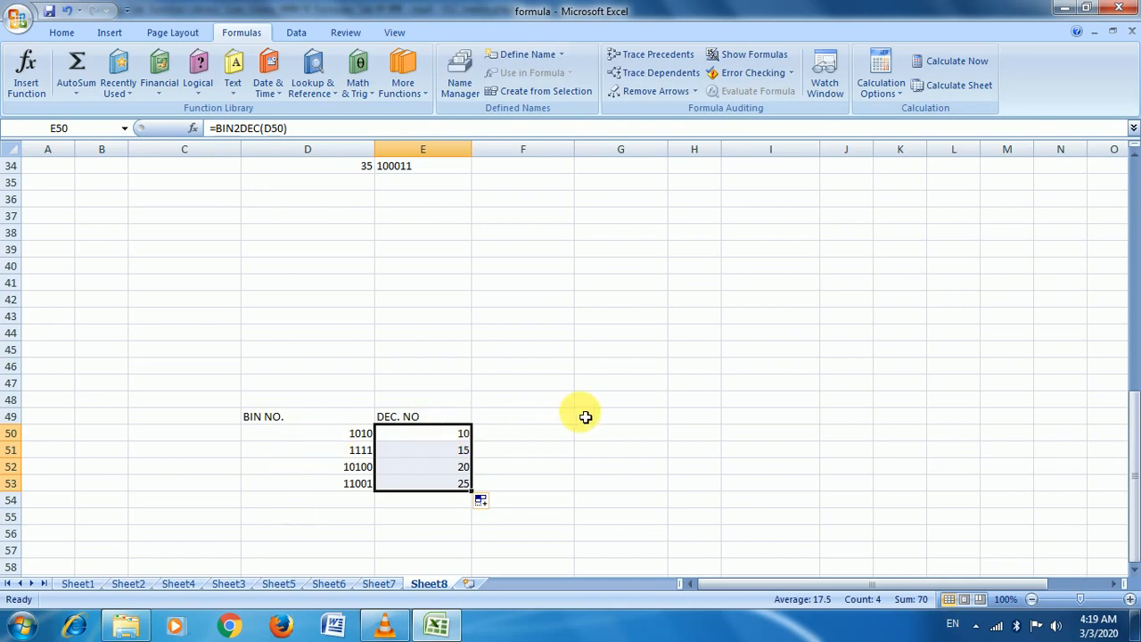
scroll(584, 416, "up", 2)
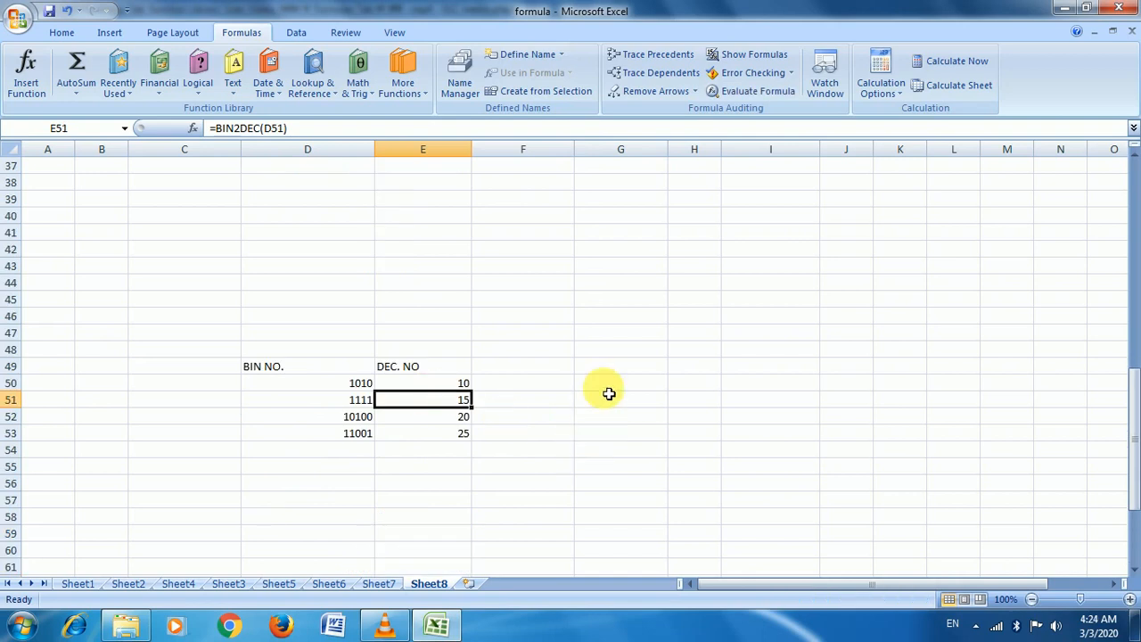
scroll(606, 381, "up", 6)
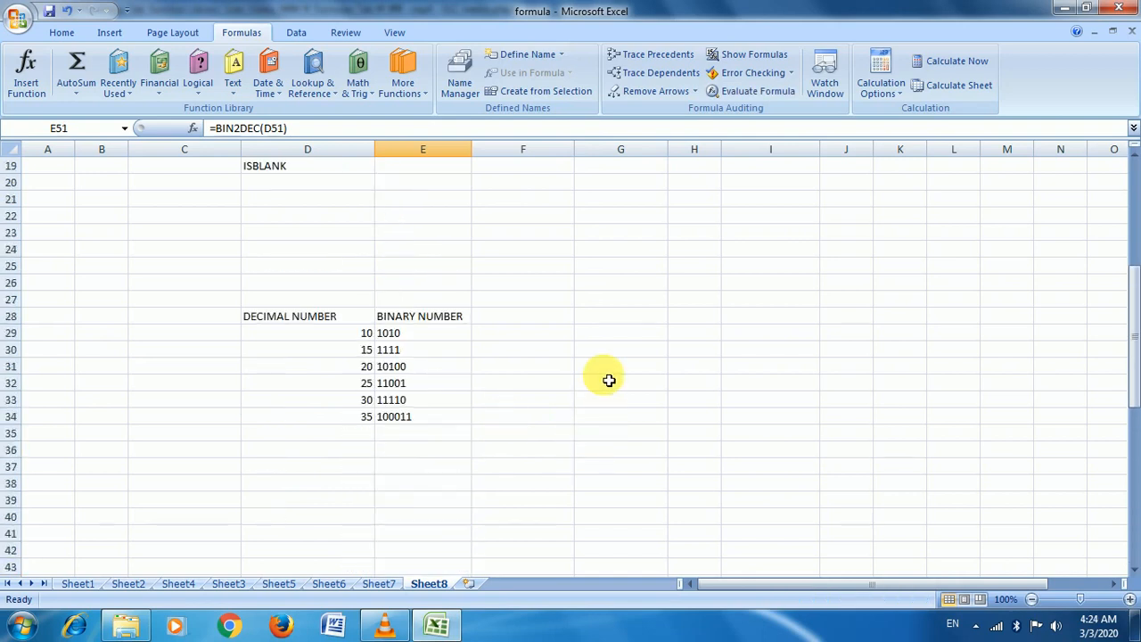
scroll(609, 381, "up", 3)
Make row 64 taller and enter =ISTEXT(D65) in E65 for the Welcome entry
scroll(609, 384, "down", 14)
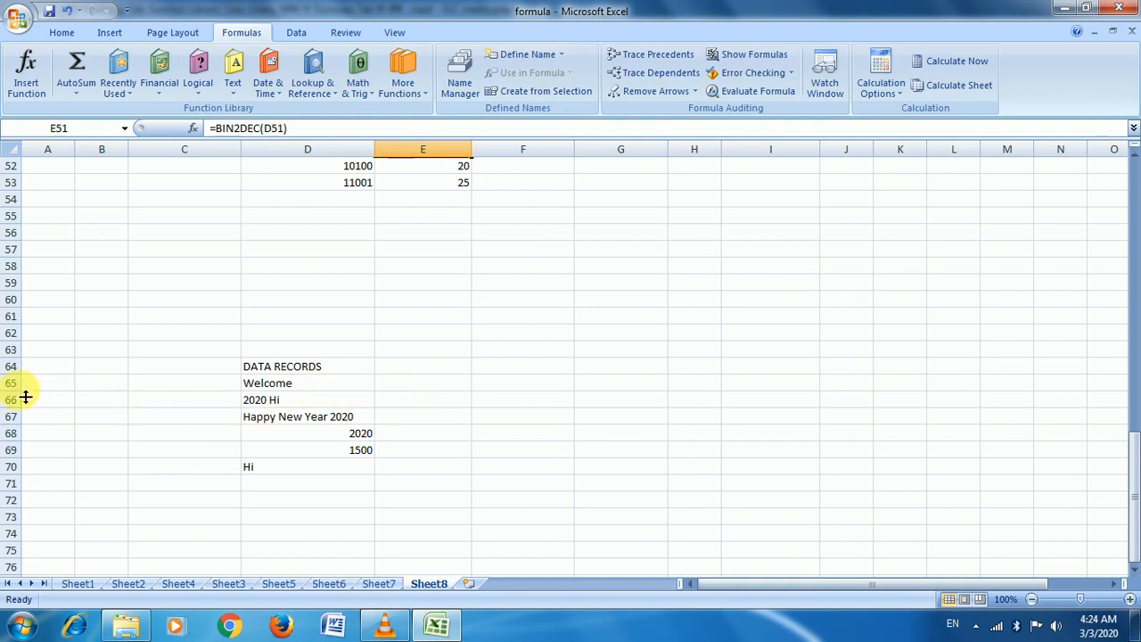
left_click_drag(23, 375, 29, 466)
left_click(429, 402)
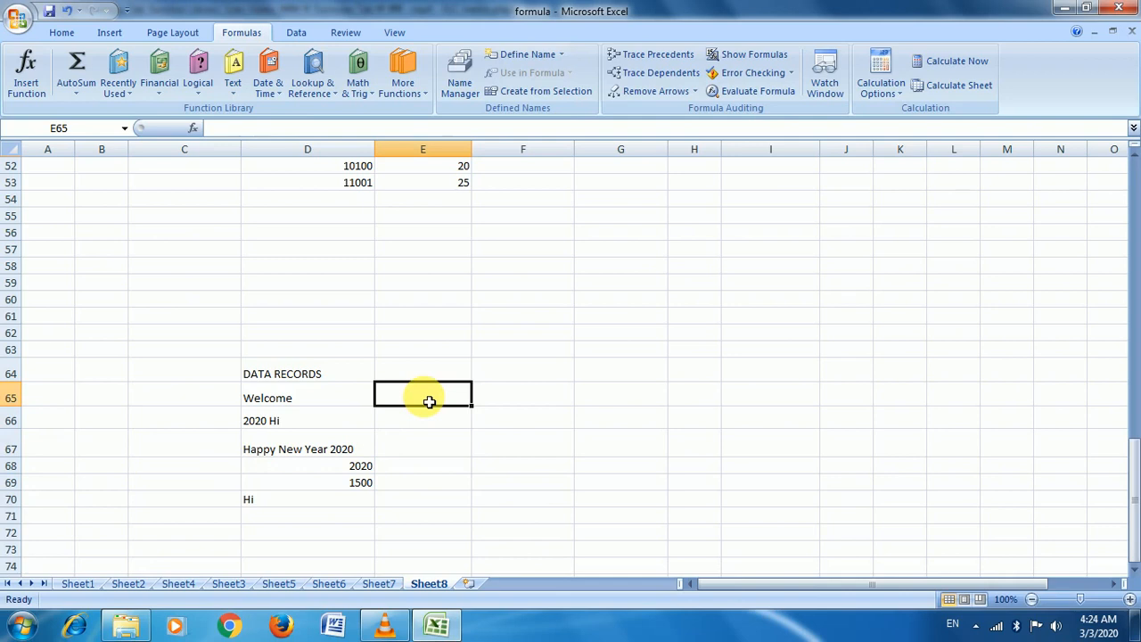
type("=i")
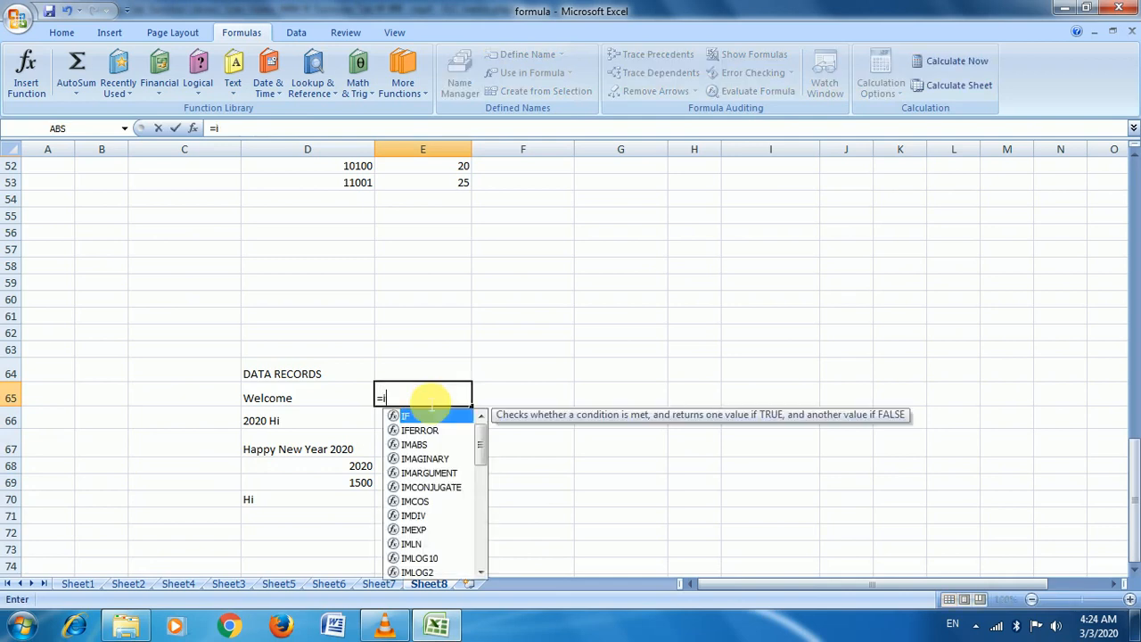
type("stex")
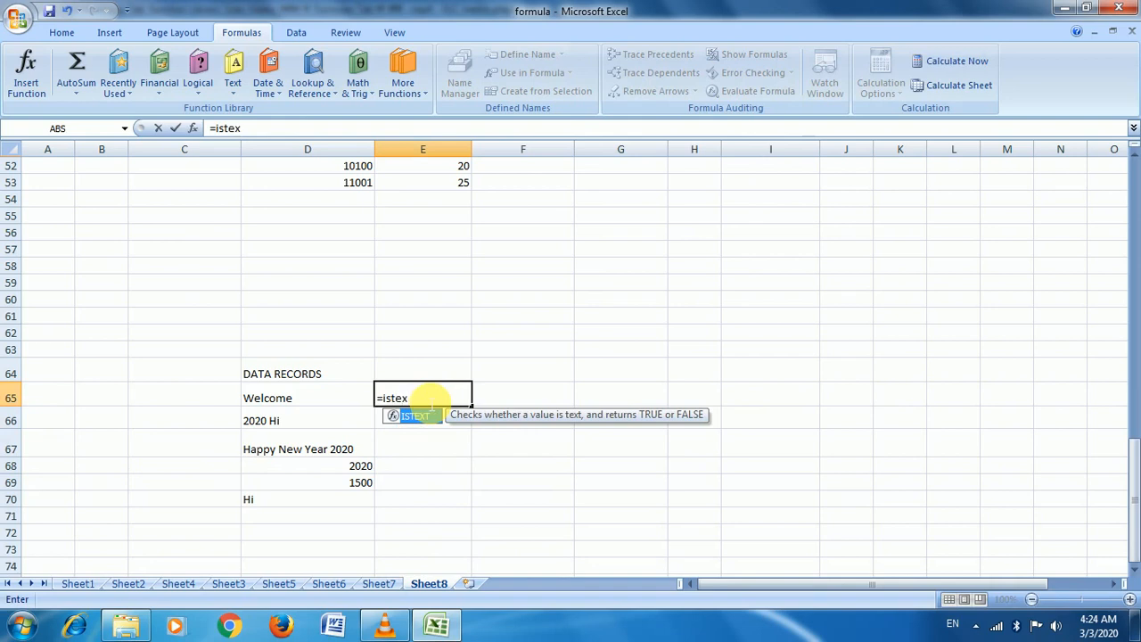
key("Tab")
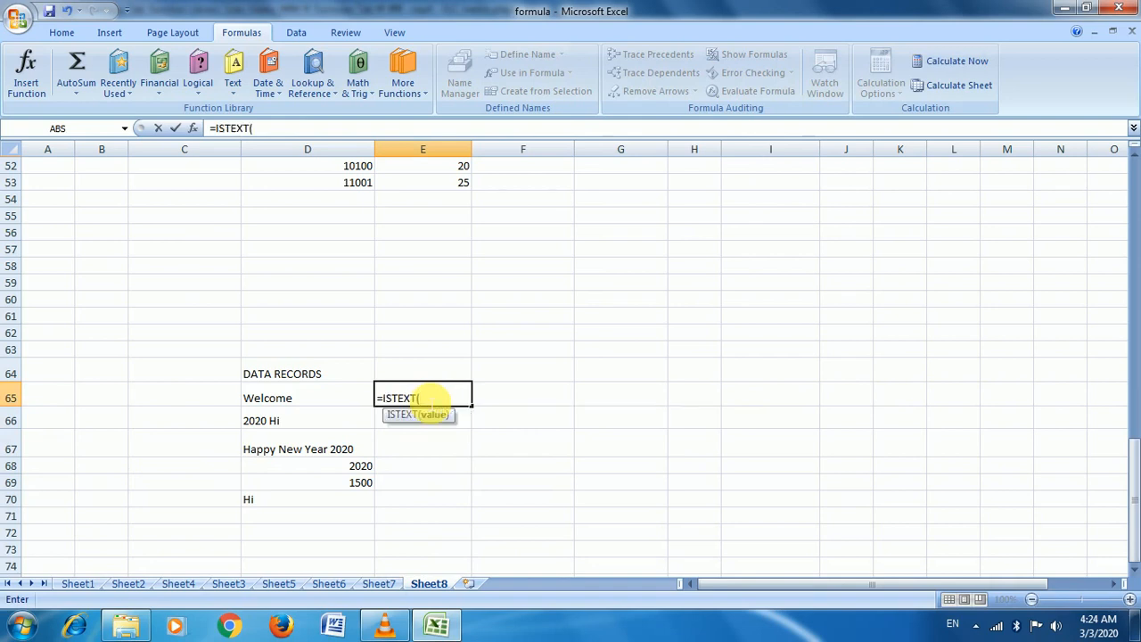
left_click(343, 395)
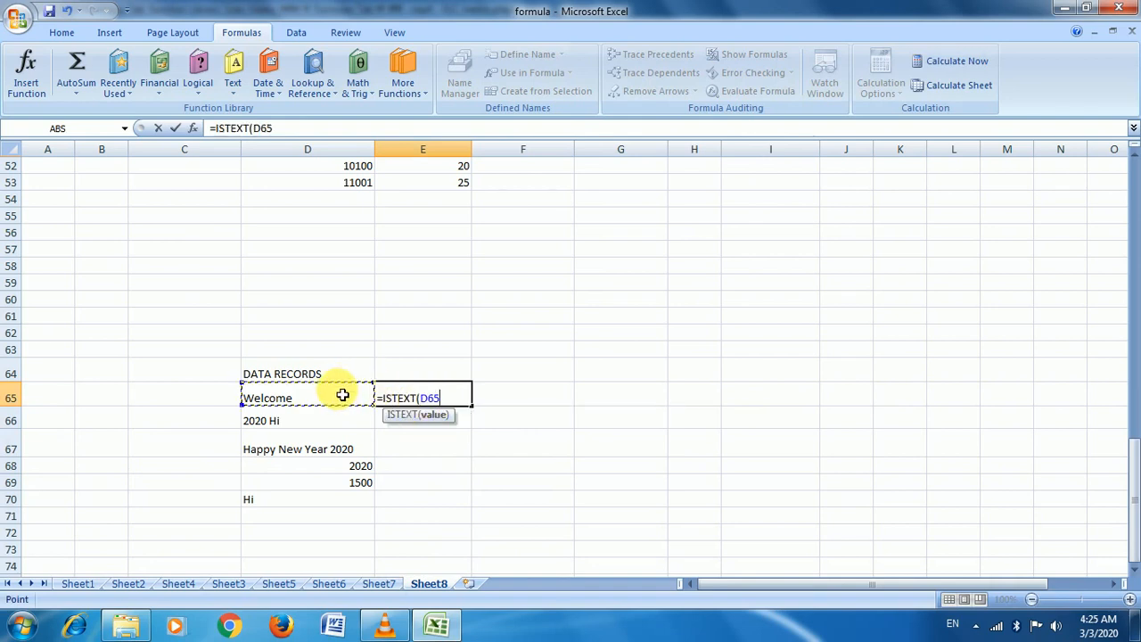
type(")")
key("Return")
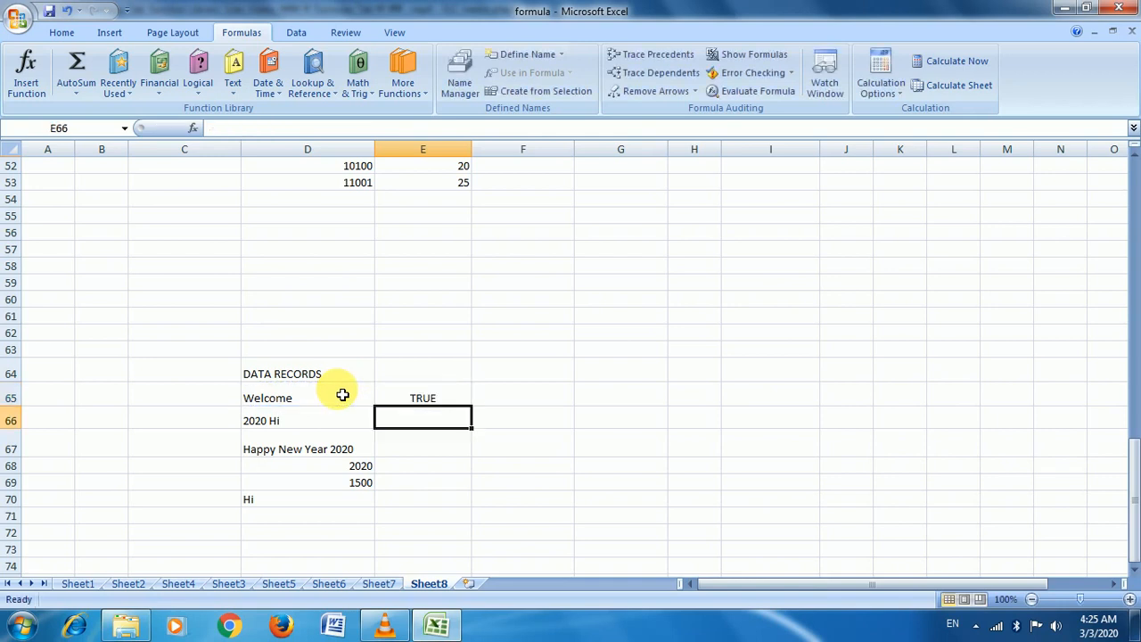
Copy the ISTEXT formula down to E70, showing FALSE for 2020 and 1500
left_click(339, 398)
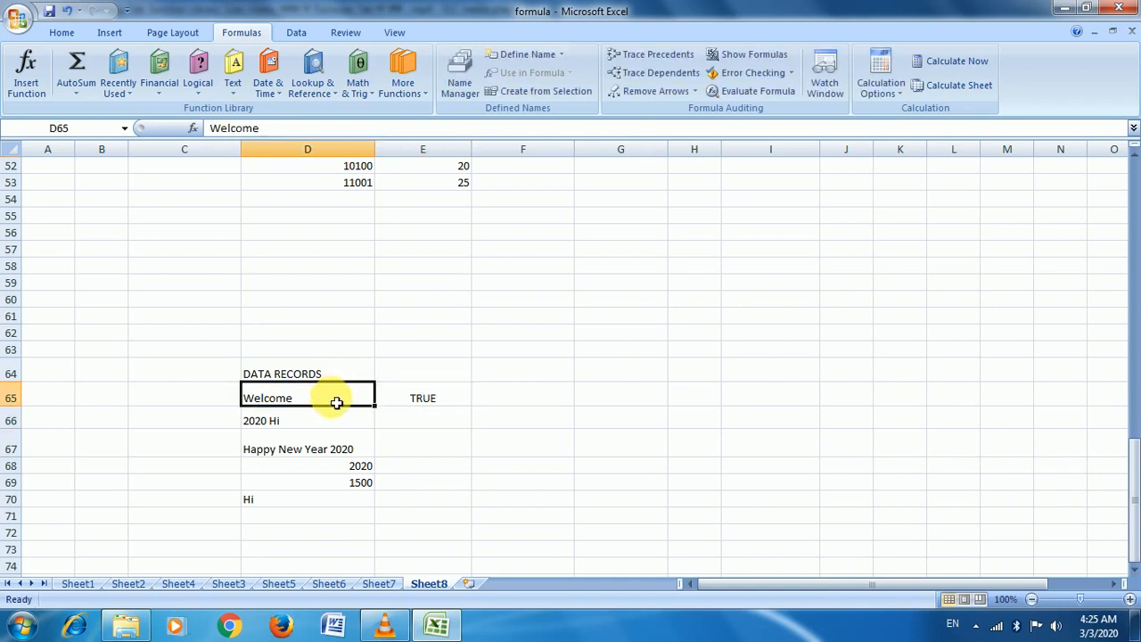
left_click(441, 394)
left_click_drag(478, 415, 478, 513)
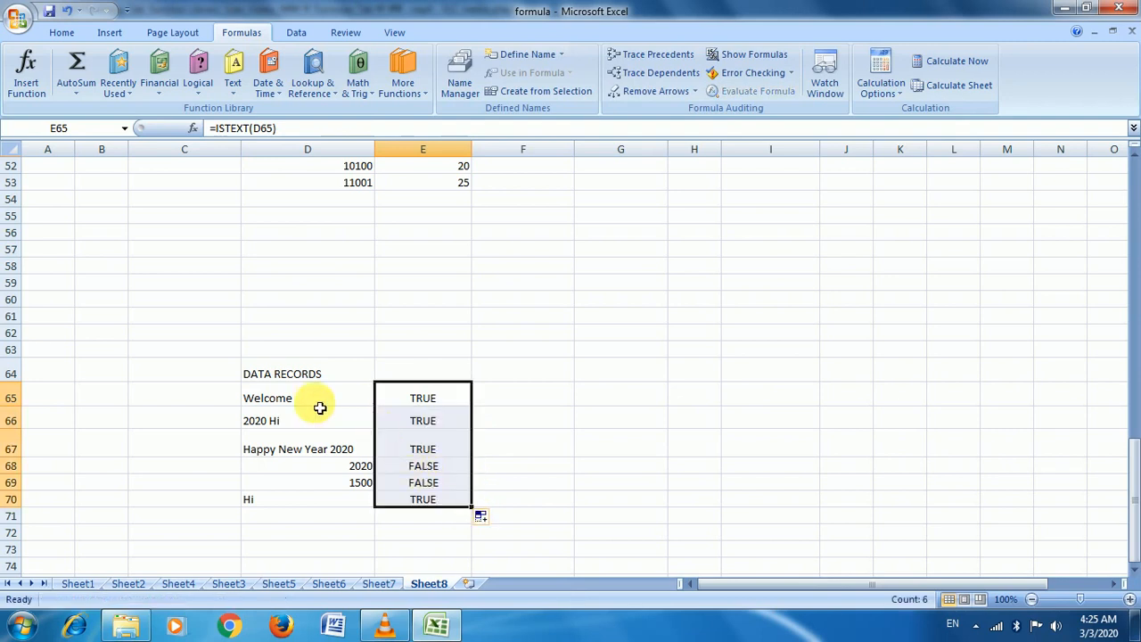
left_click(295, 425)
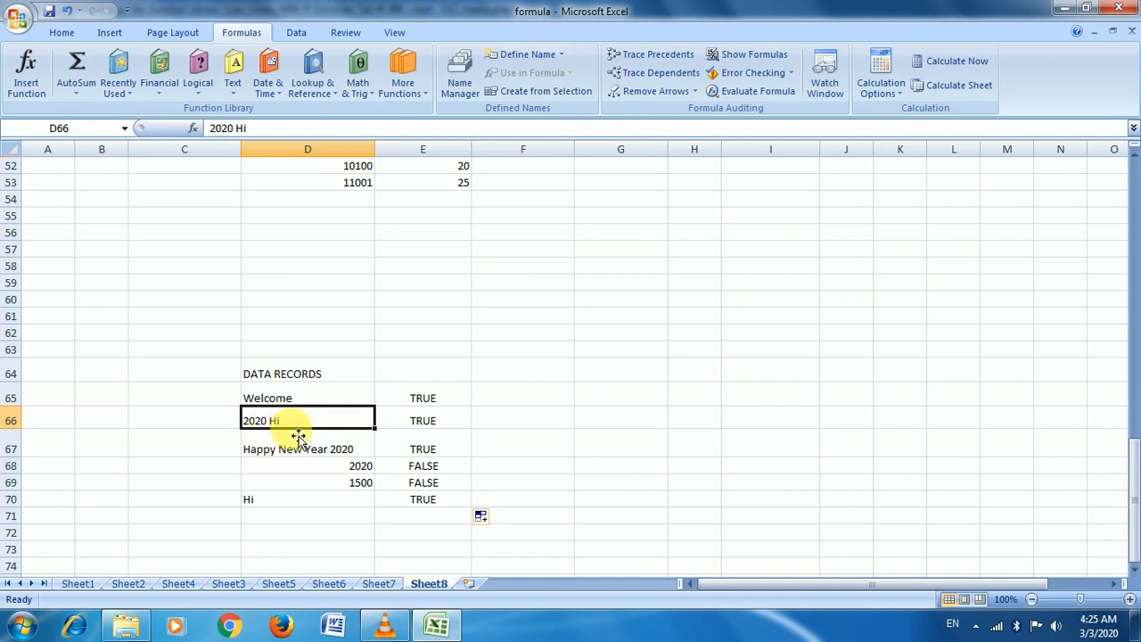
left_click(409, 430)
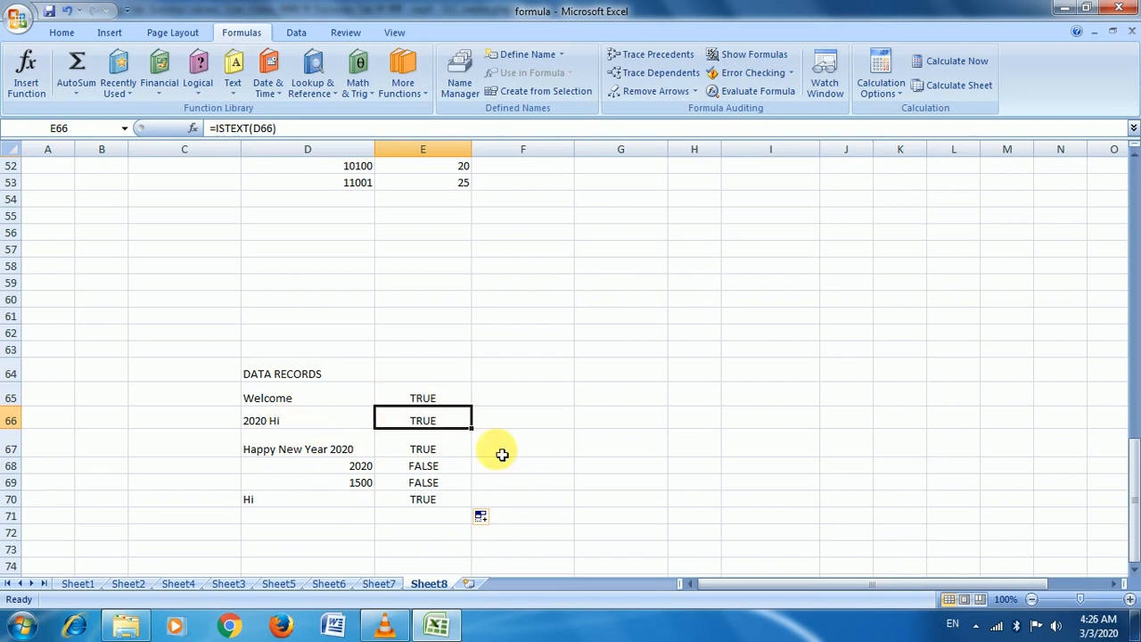
Widen column H next to the salary table
scroll(490, 374, "up", 9)
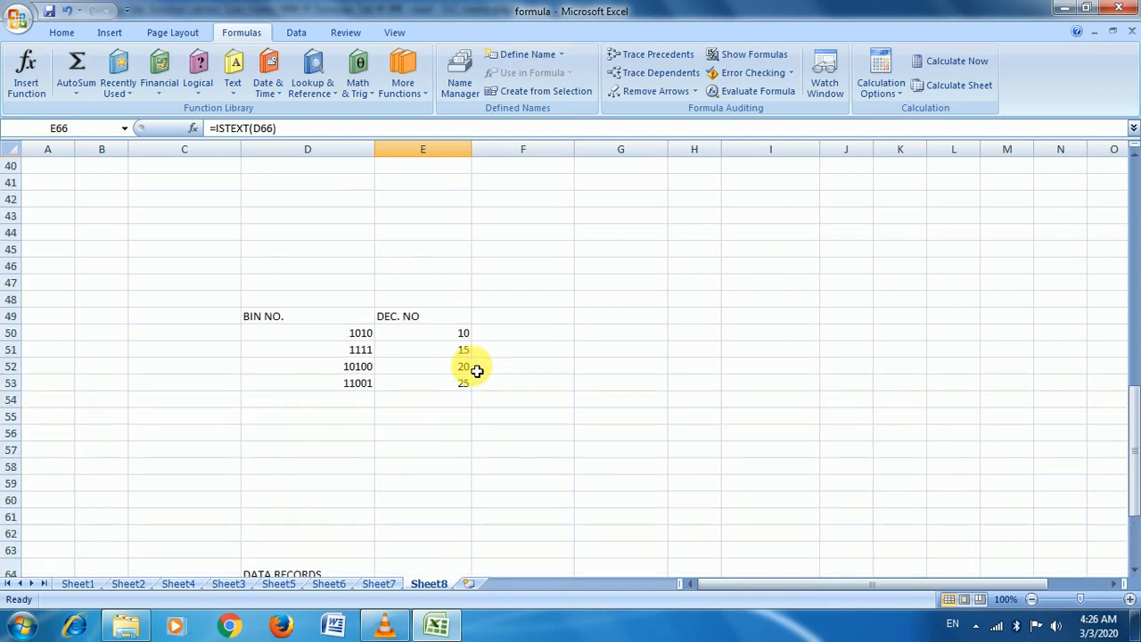
scroll(455, 375, "up", 8)
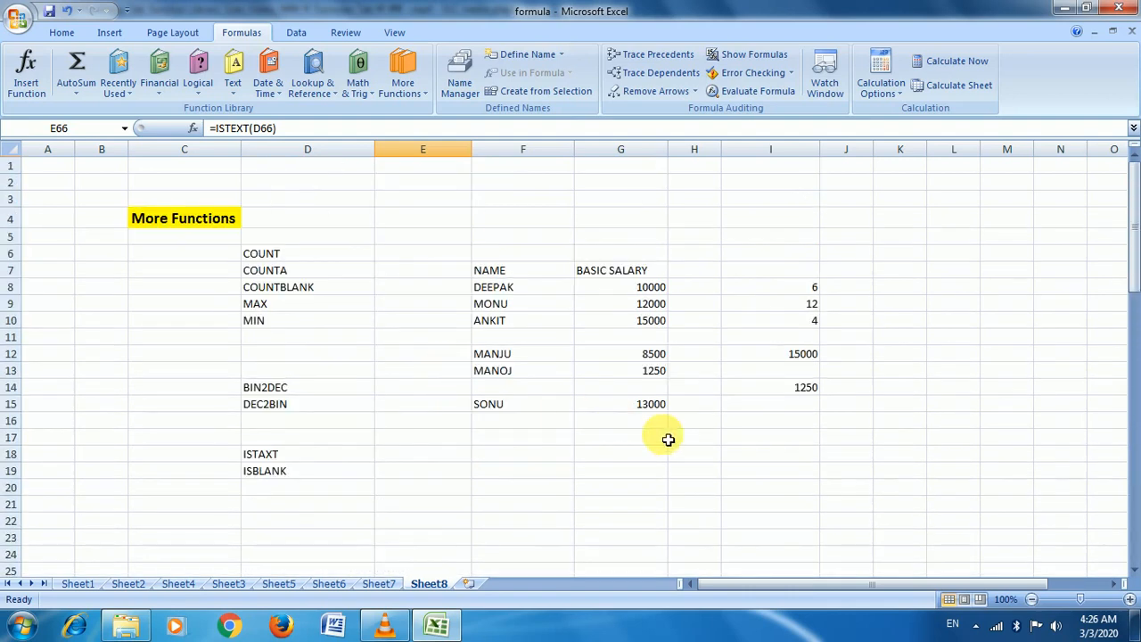
left_click(530, 345)
left_click_drag(530, 350, 637, 351)
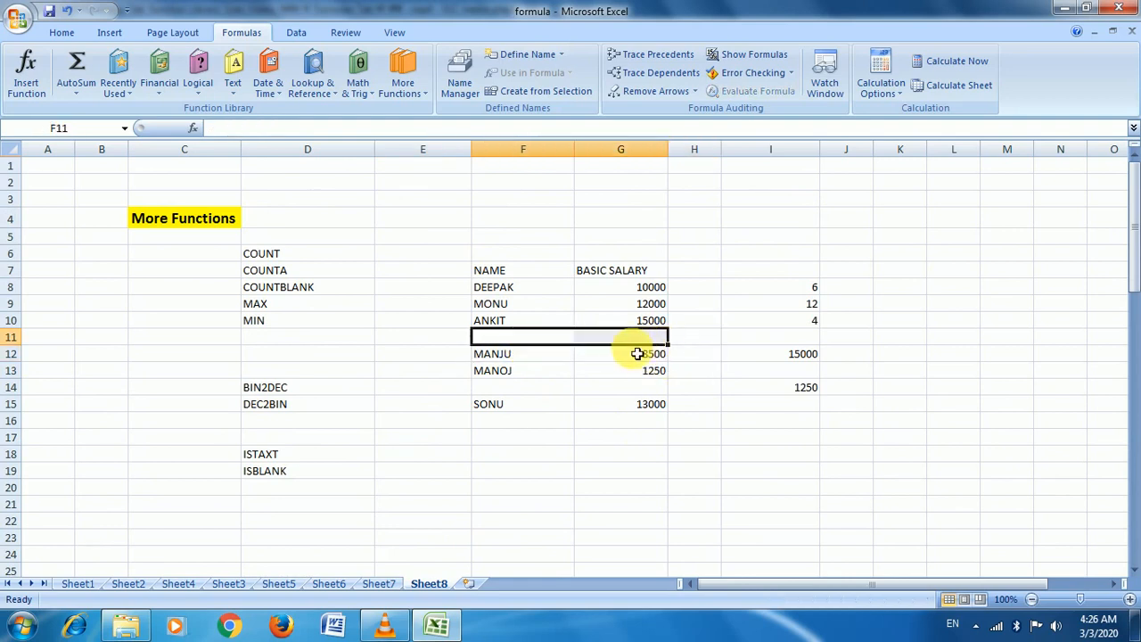
left_click(628, 344)
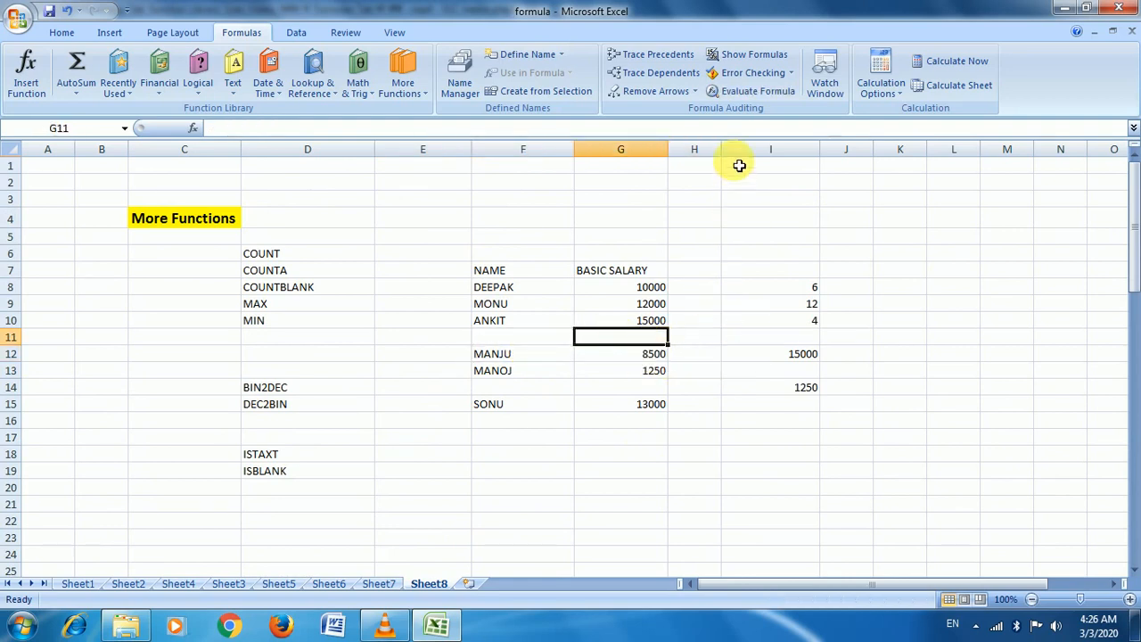
left_click_drag(721, 149, 768, 152)
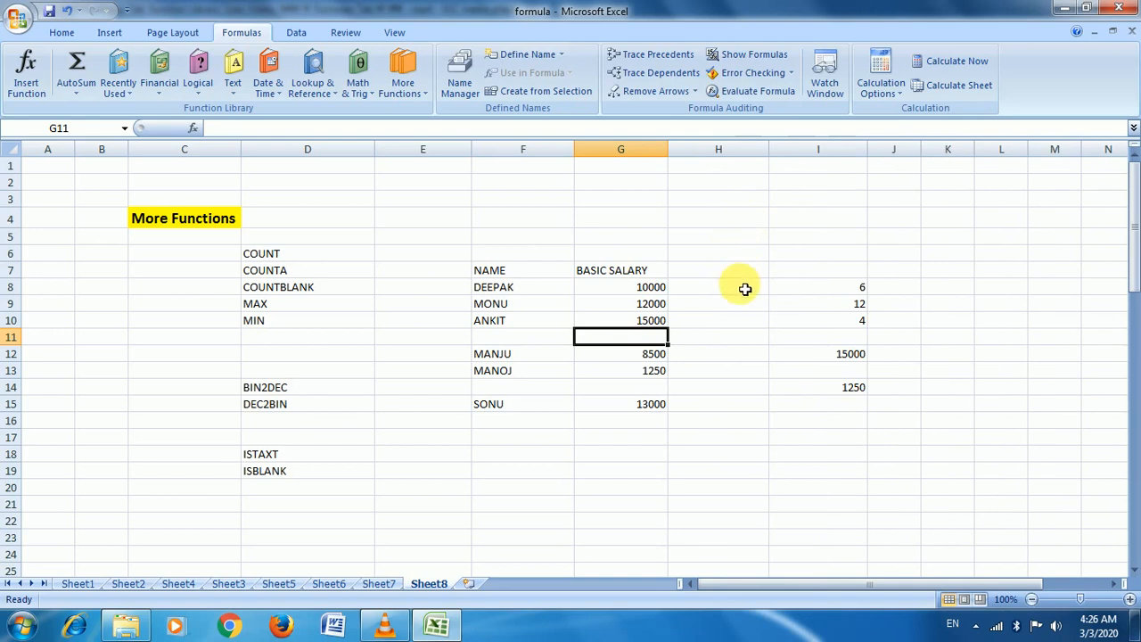
Enter =ISBLANK(G8) in H8 to test the first basic salary
left_click(745, 289)
type("=")
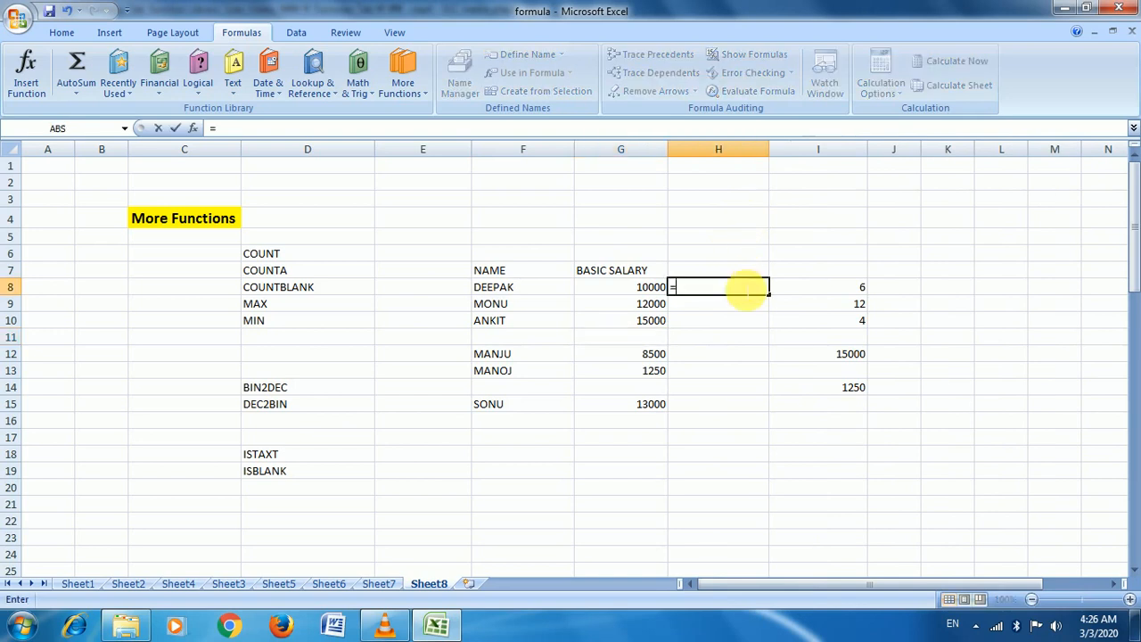
type("is")
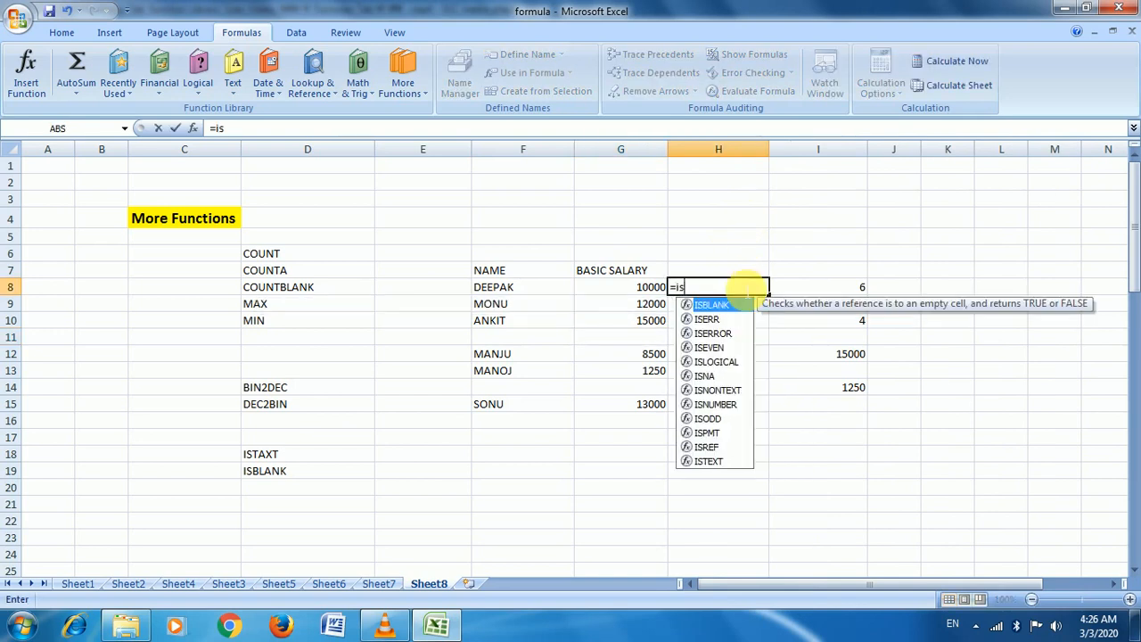
type("b")
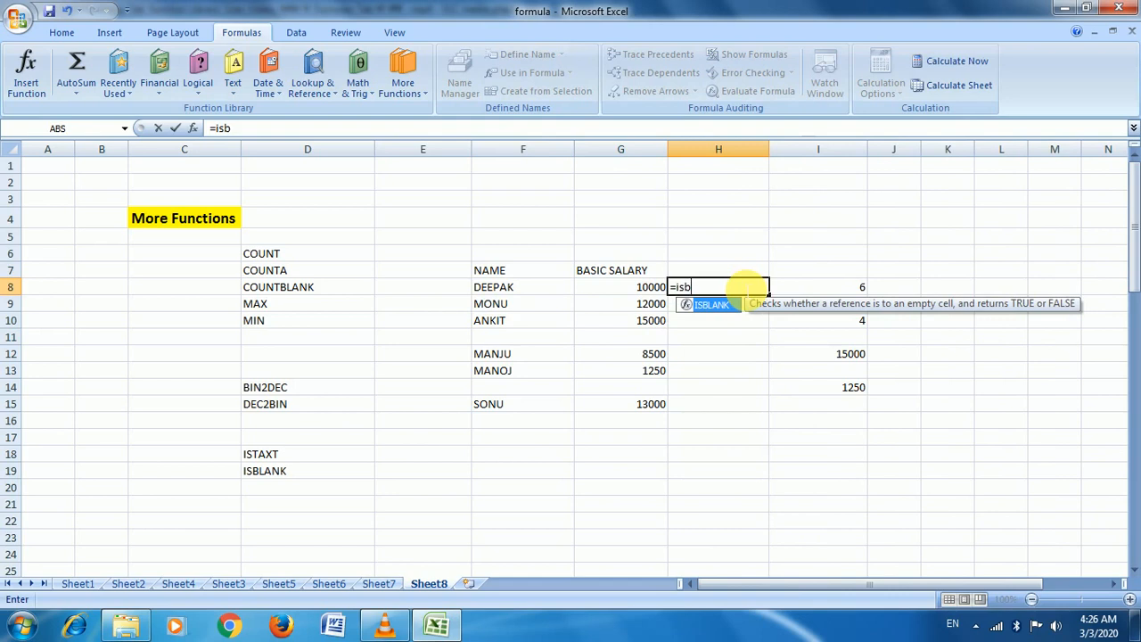
key("Tab")
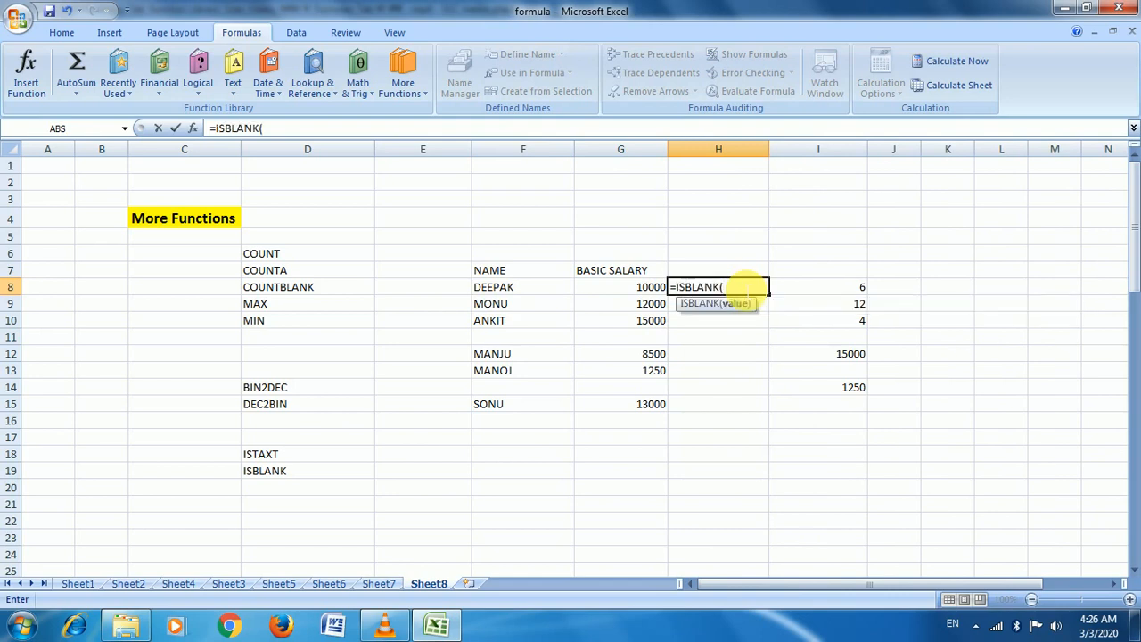
left_click(638, 290)
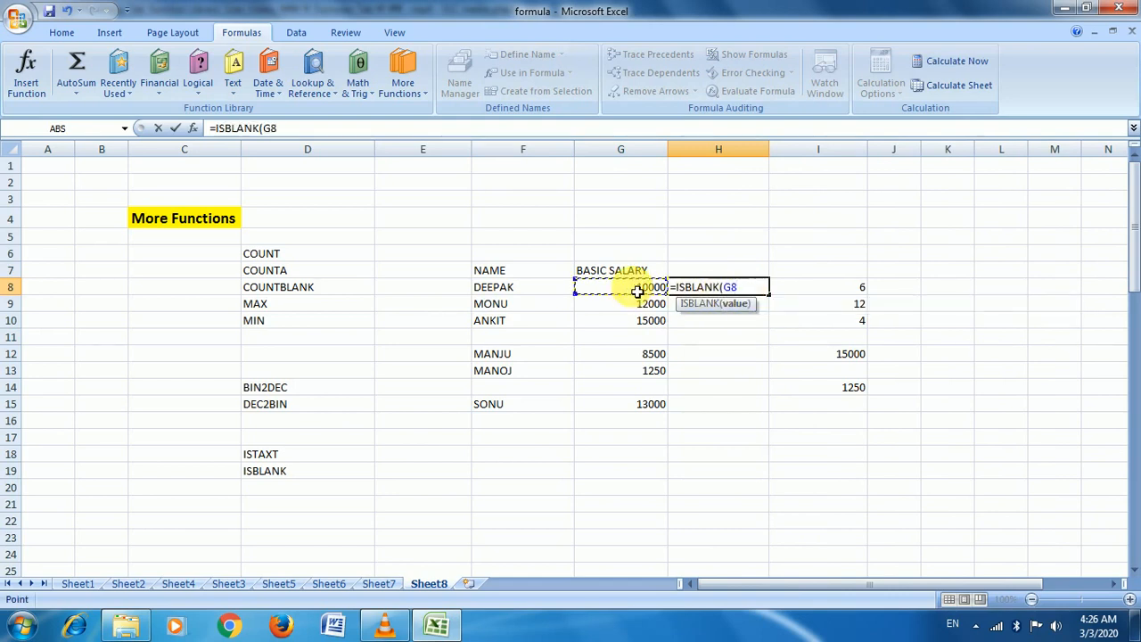
type(")")
key("Return")
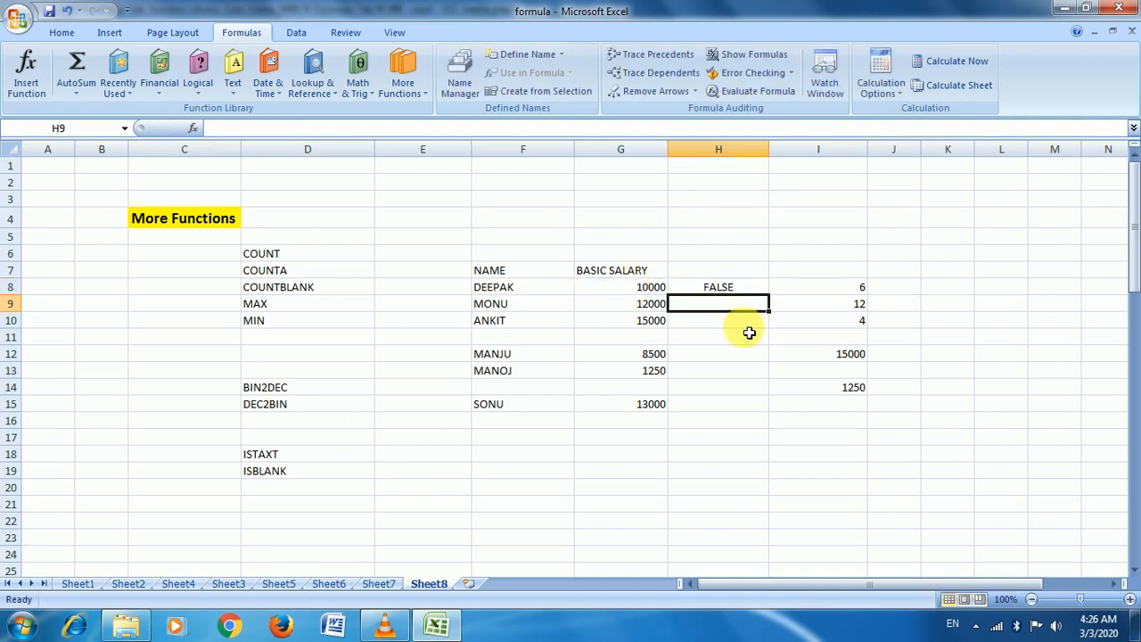
Copy the ISBLANK formula down to H15, giving TRUE for empty rows 11 and 14
left_click(729, 288)
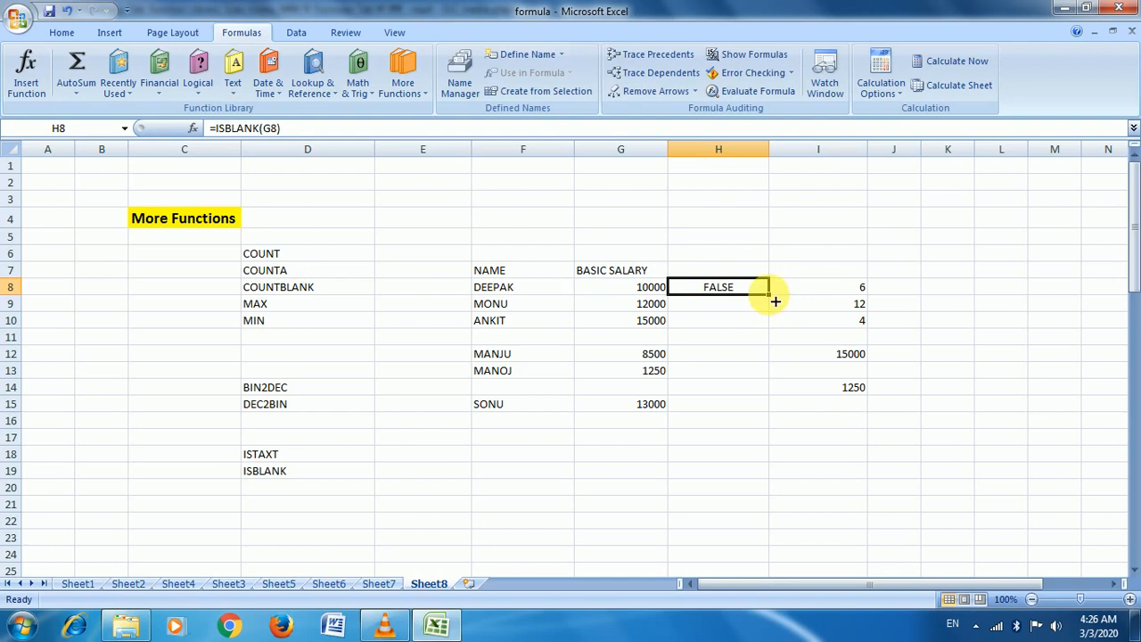
left_click_drag(769, 295, 758, 403)
left_click(716, 335)
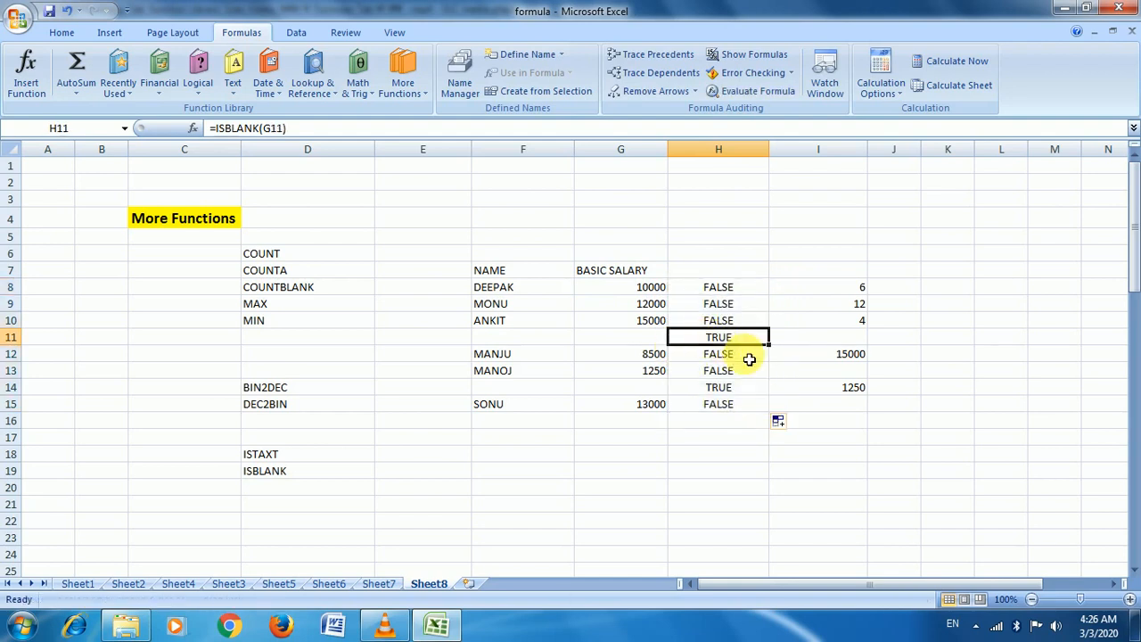
left_click(729, 403)
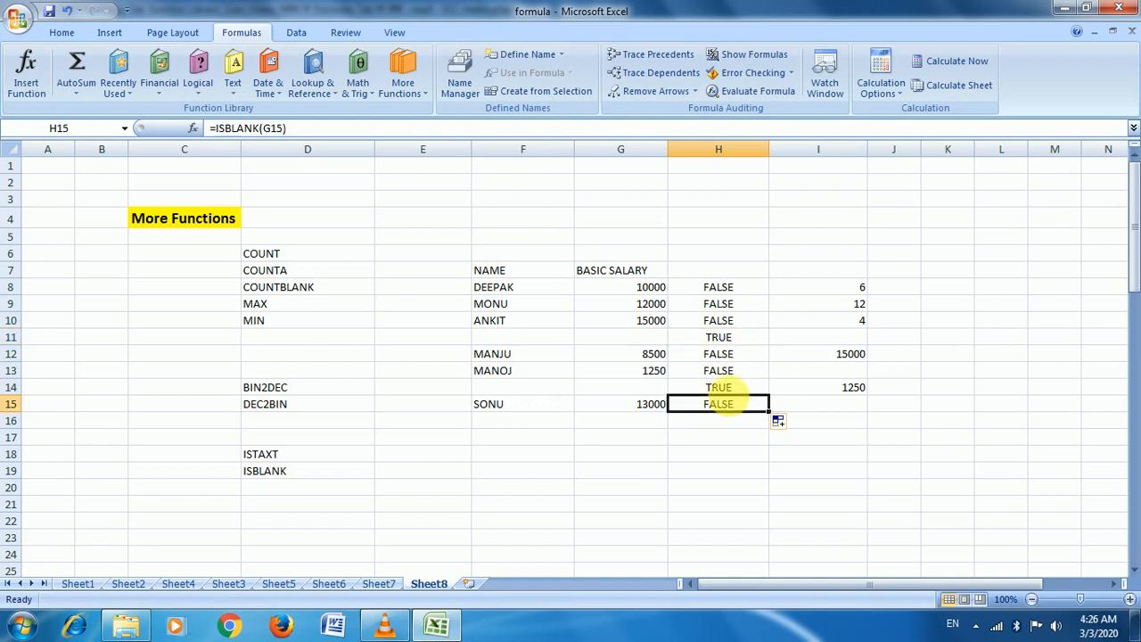
left_click(718, 387)
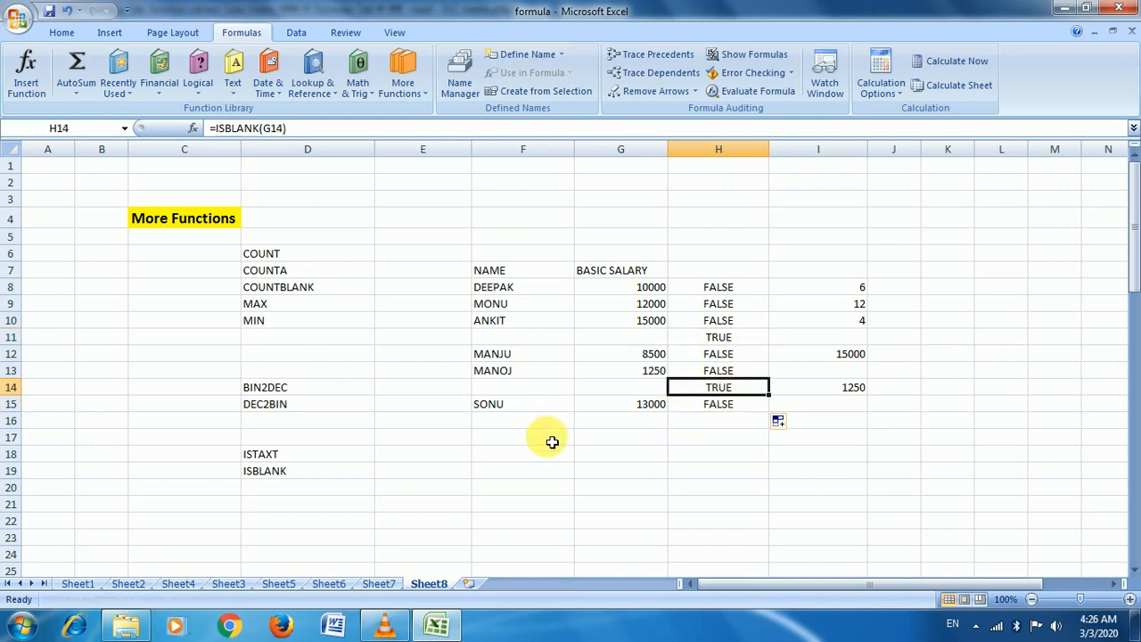